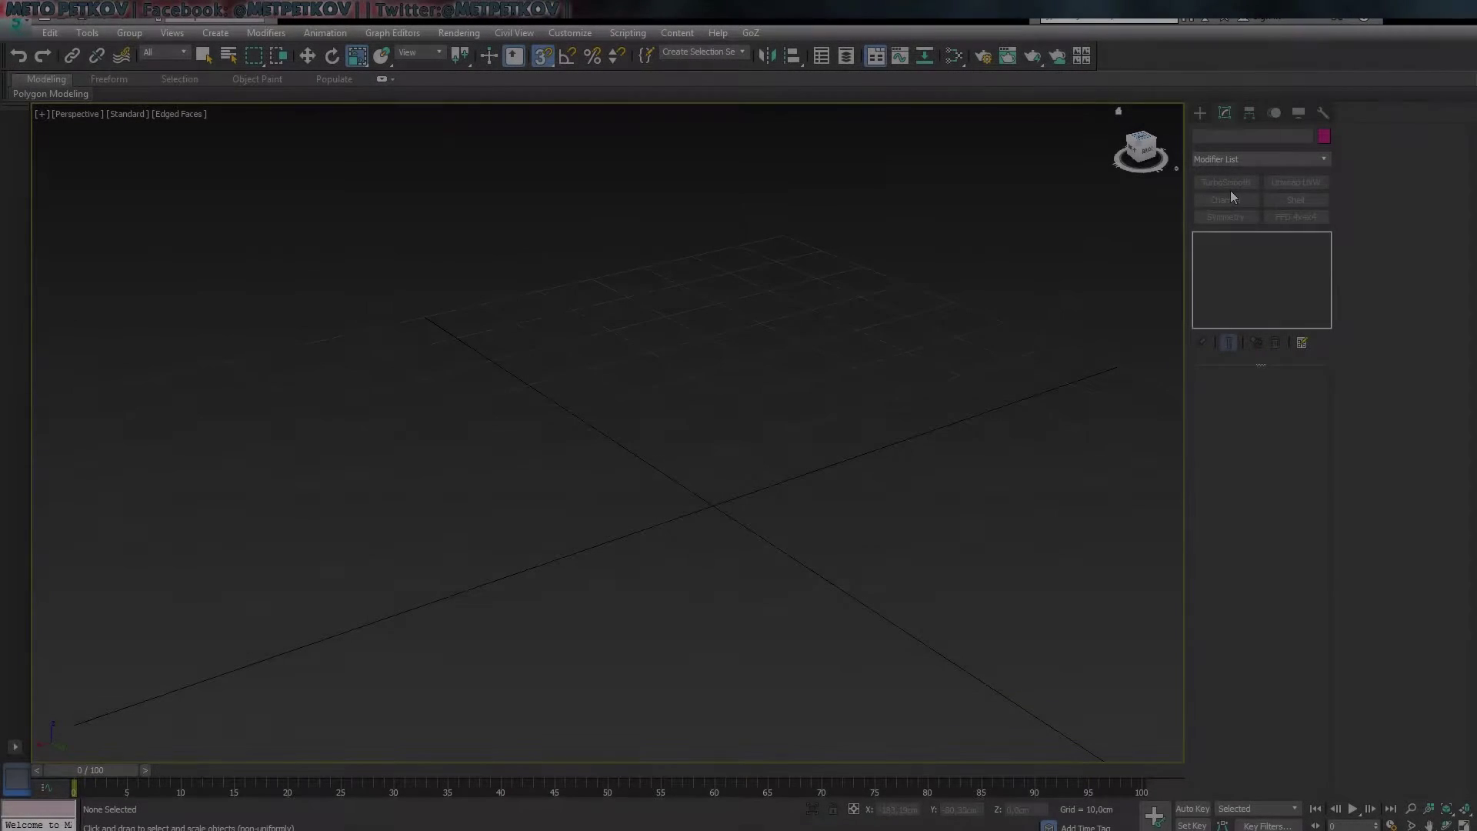
- Create a 10 × 10 × 30 cm box standing on the grid in the Perspective view
left_click(1200, 112)
left_click(1228, 207)
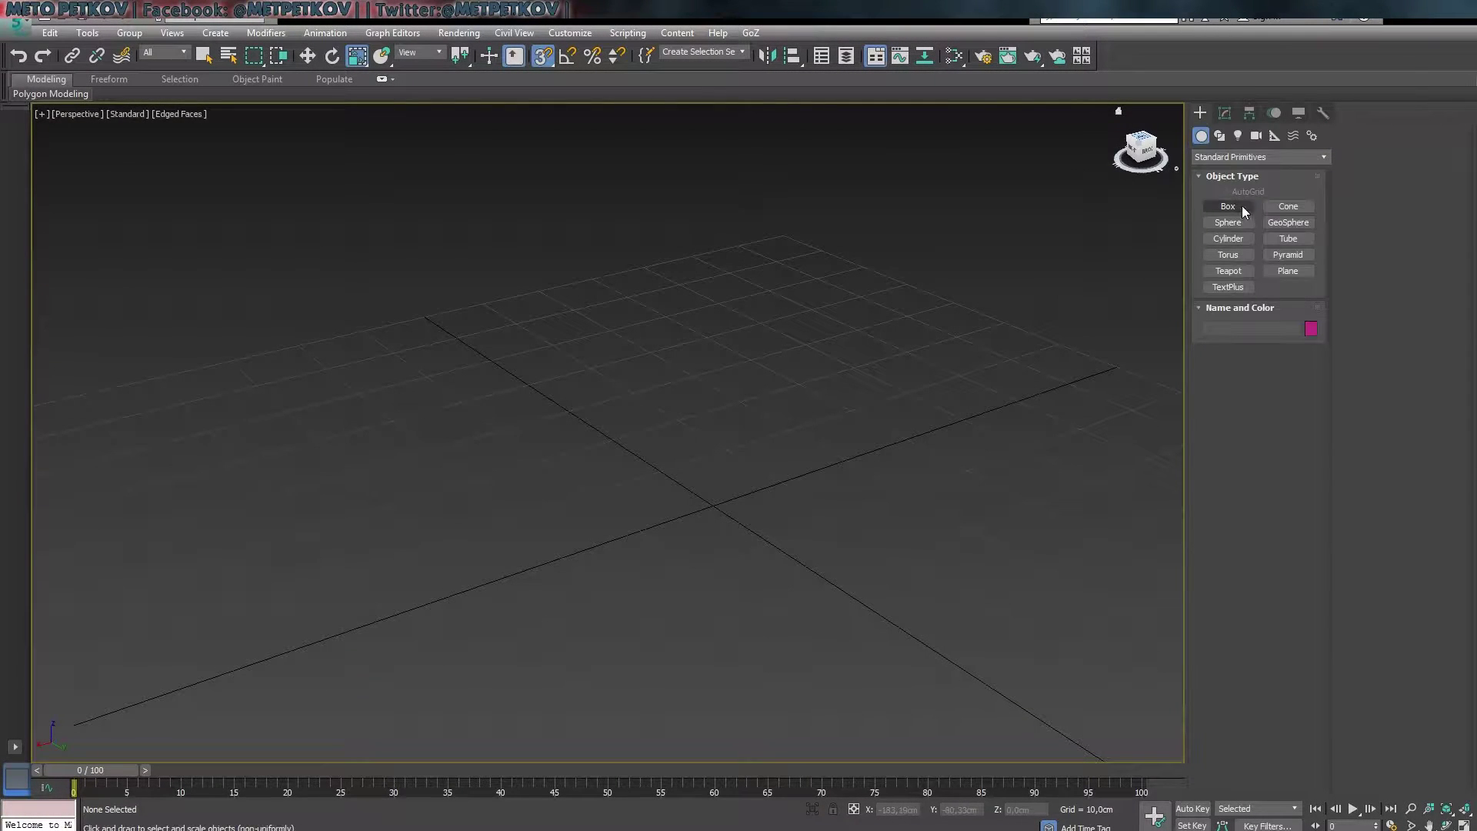
left_click_drag(723, 492, 758, 504)
left_click(738, 210)
middle_click_drag(738, 210, 923, 477, "alt")
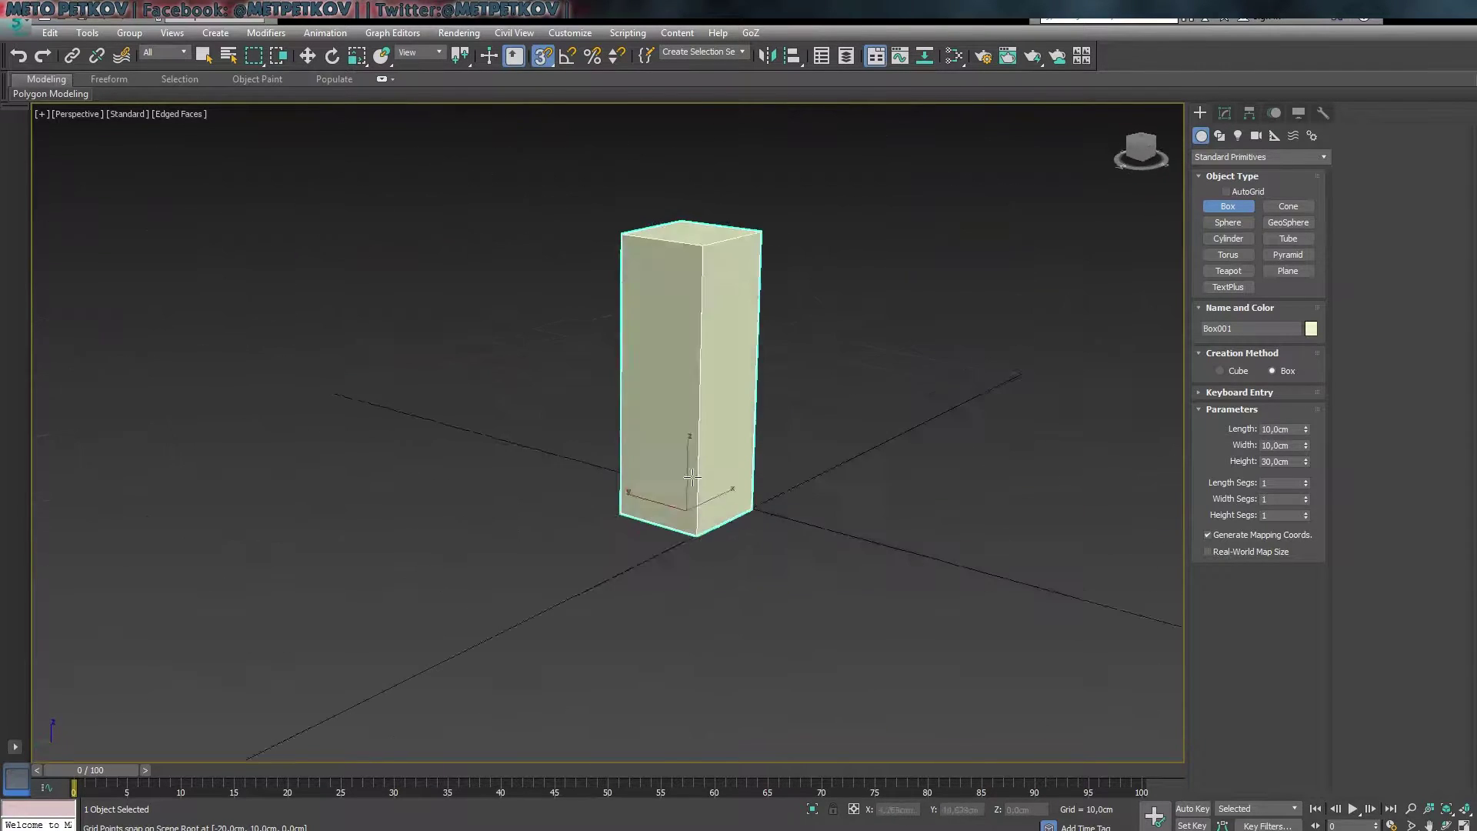
mouse_move(1139, 480)
middle_mouse_down("alt")
mouse_move(811, 537)
mouse_move(728, 636)
middle_mouse_up("alt")
- Snap-move Box001 along X onto a grid point just beside the origin
key("w")
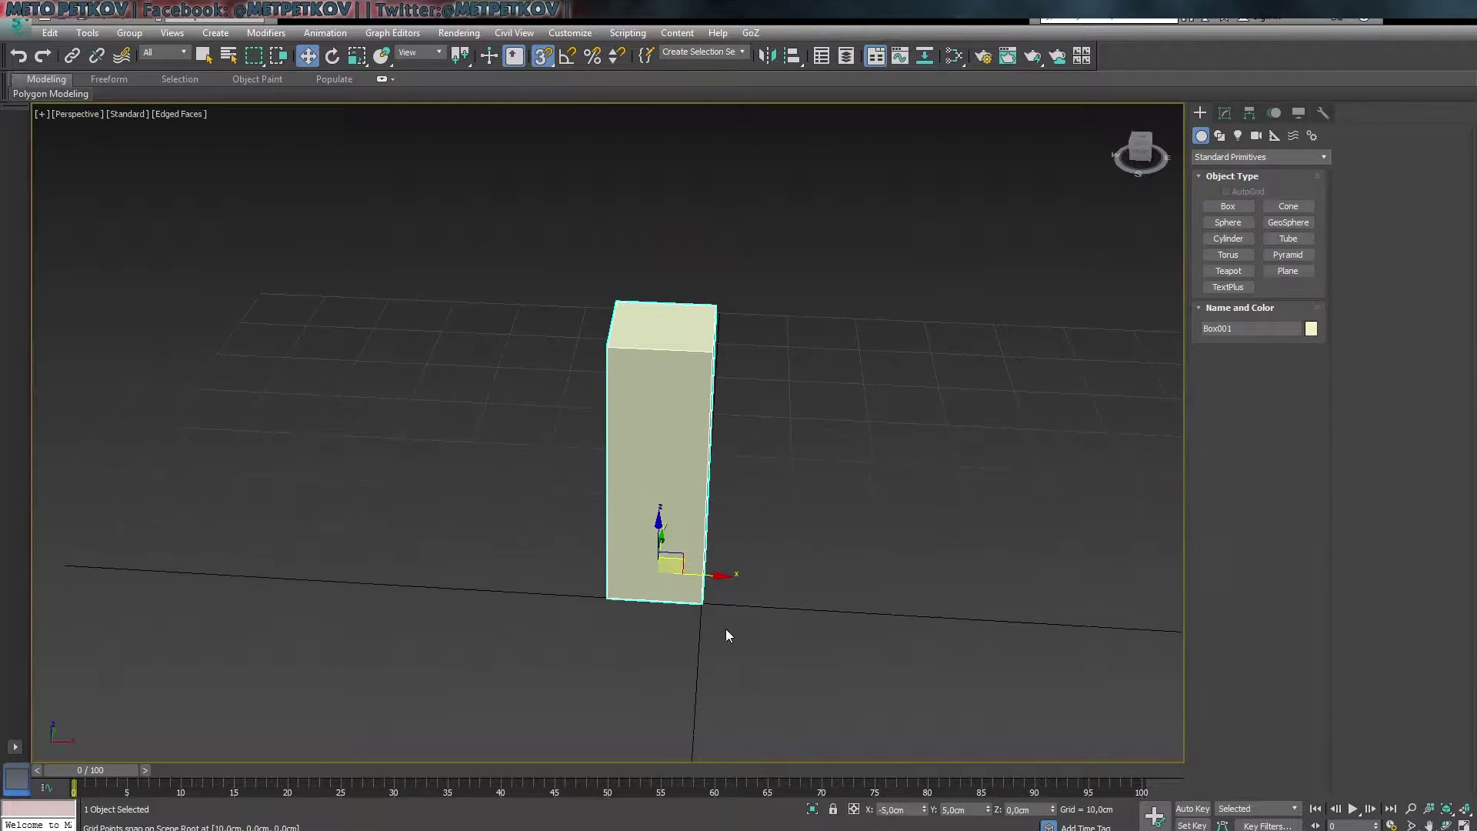
left_click_drag(723, 575, 753, 559)
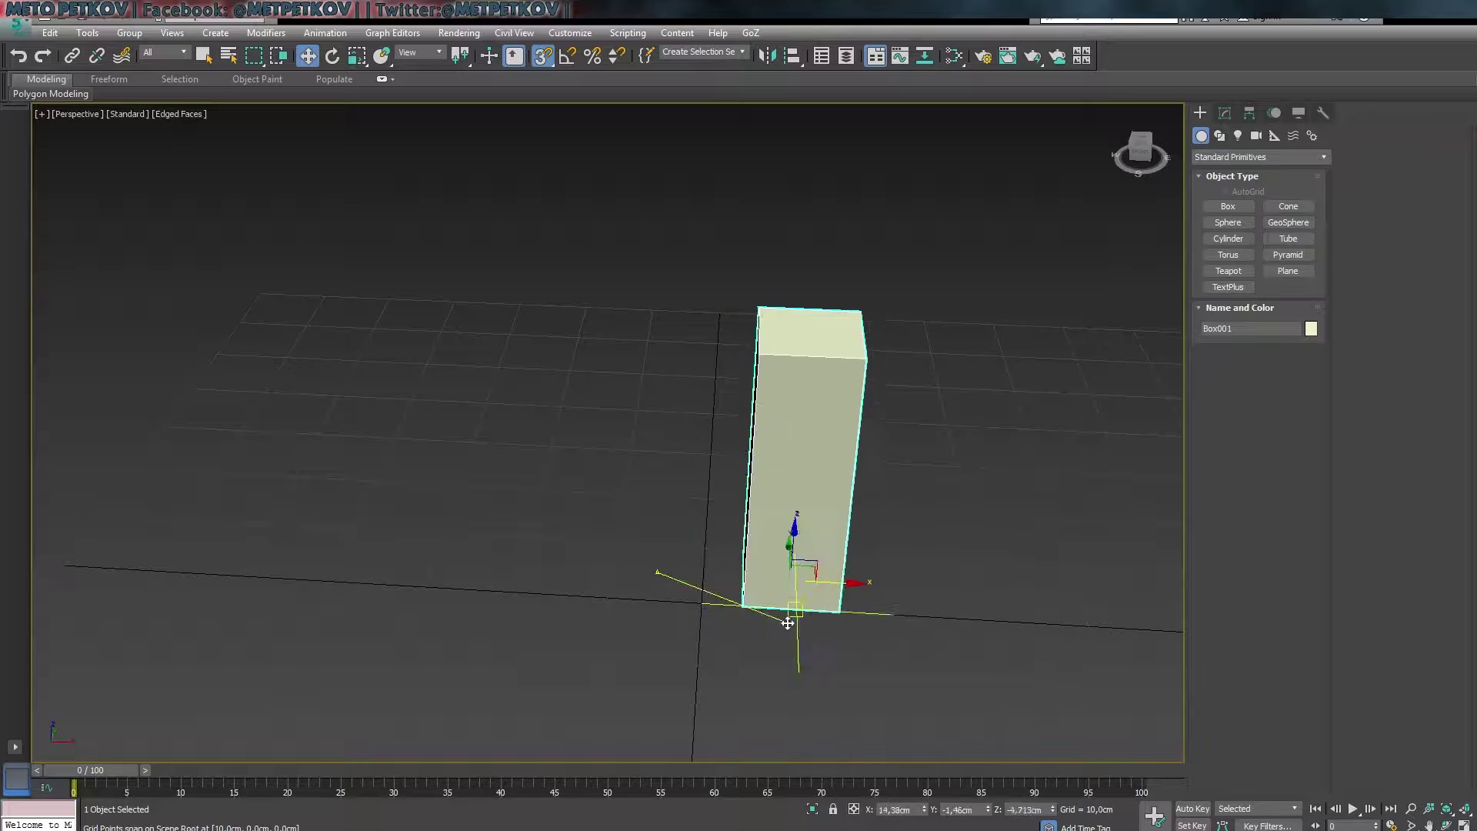
scroll(753, 559, "down", 5)
key("alt+w")
key("alt+w")
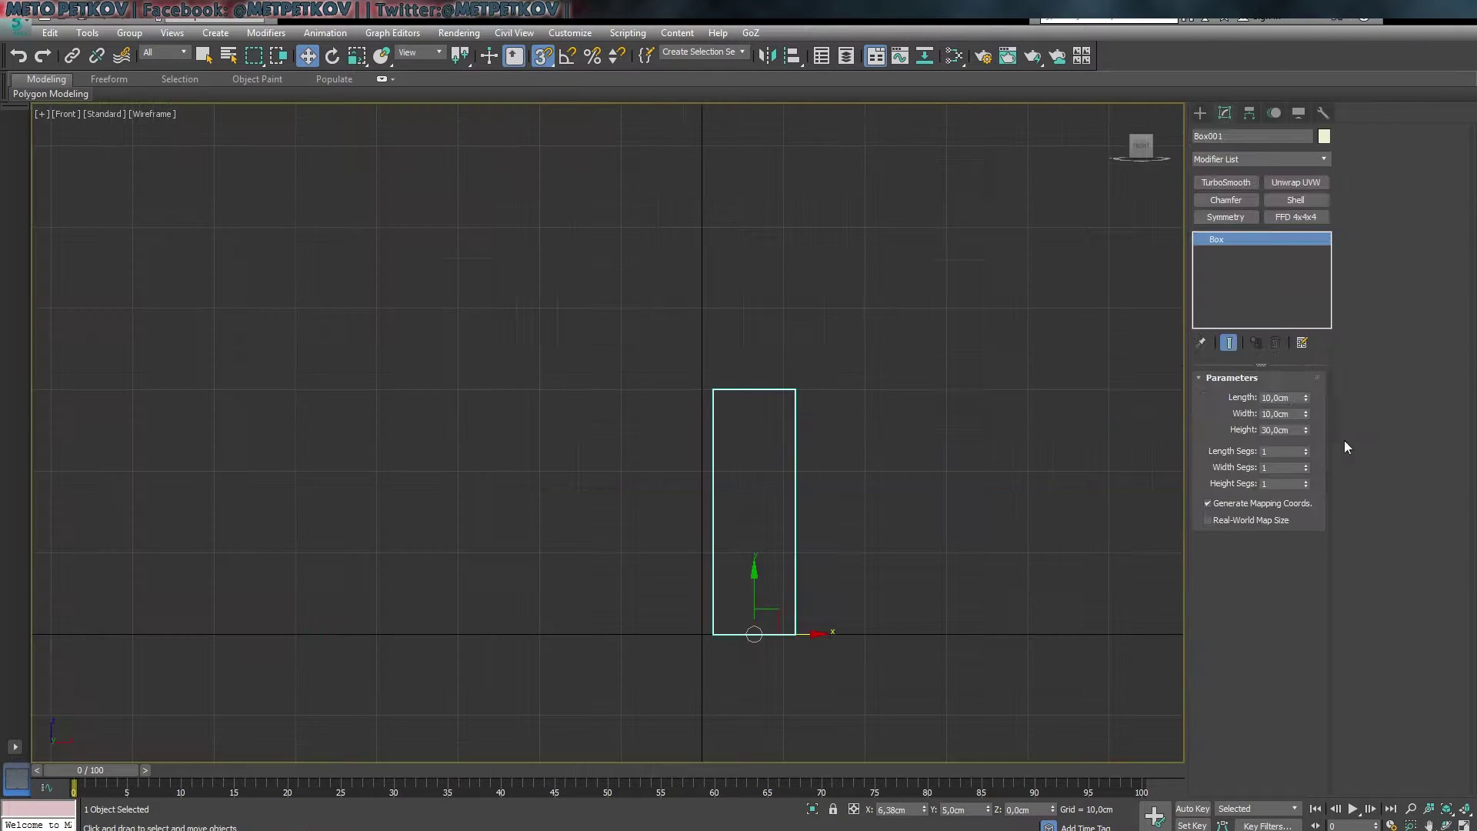
- Convert the box to Editable Poly and connect its four vertical edges with horizontal loops
right_click(1258, 294)
left_click(1292, 330)
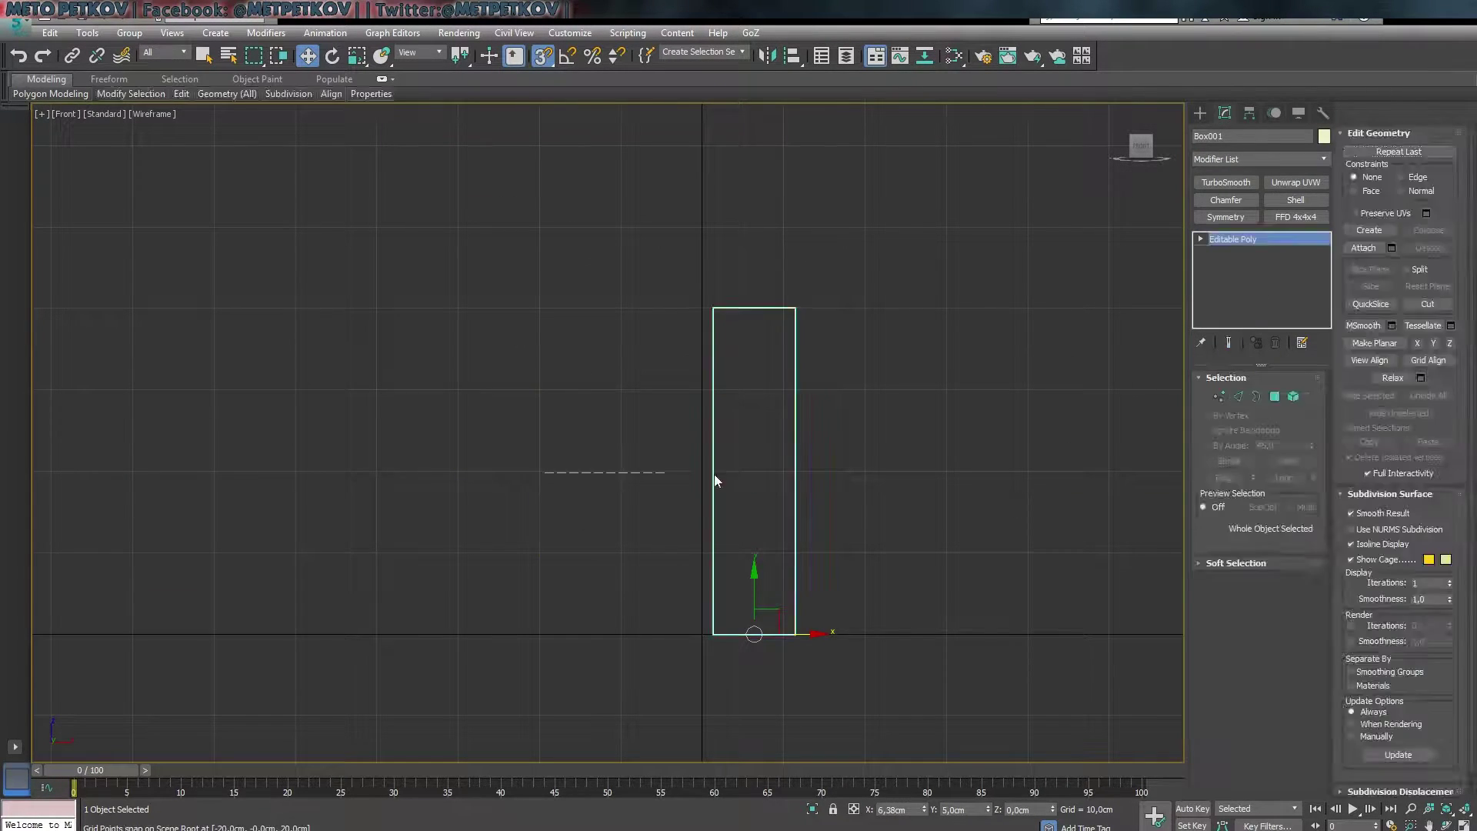
key("2")
left_click_drag(946, 554, 580, 455)
key("q")
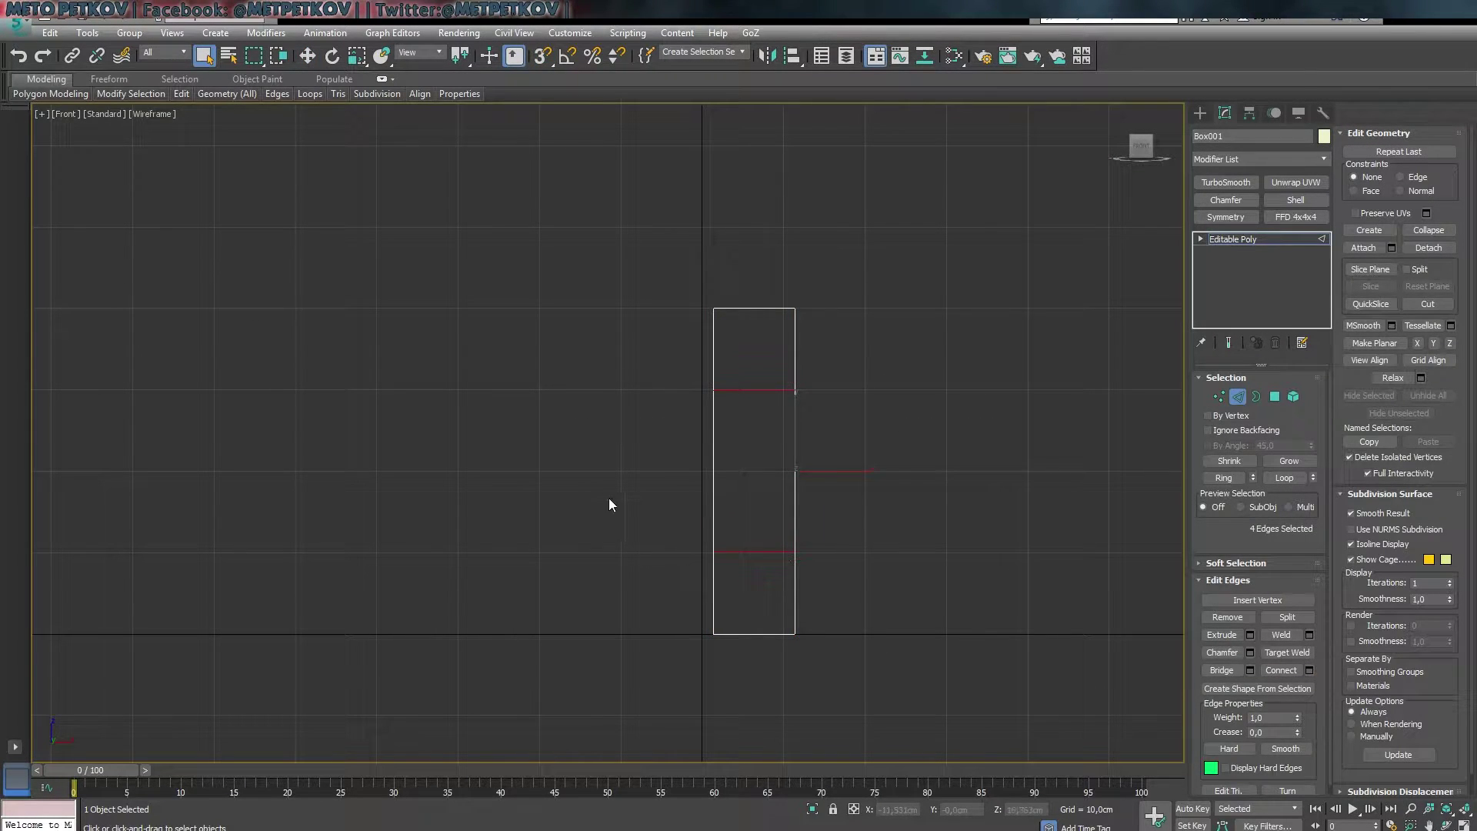
- Move one side's upper and lower corner vertices inward into angled bevels
key("1")
scroll(608, 550, "up", 3)
left_click_drag(633, 514, 1013, 620)
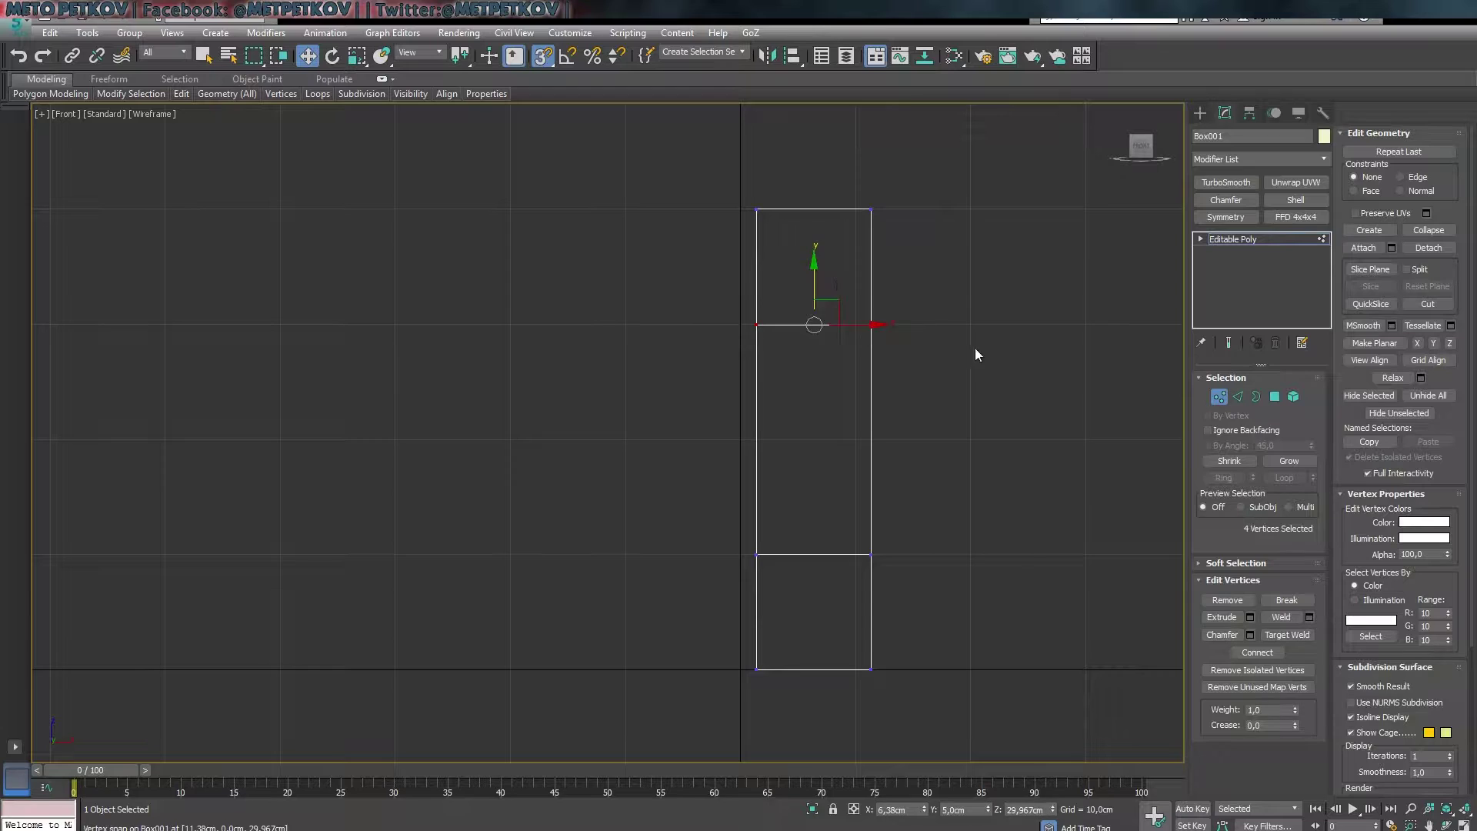
left_click_drag(935, 441, 993, 442)
key("alt+w")
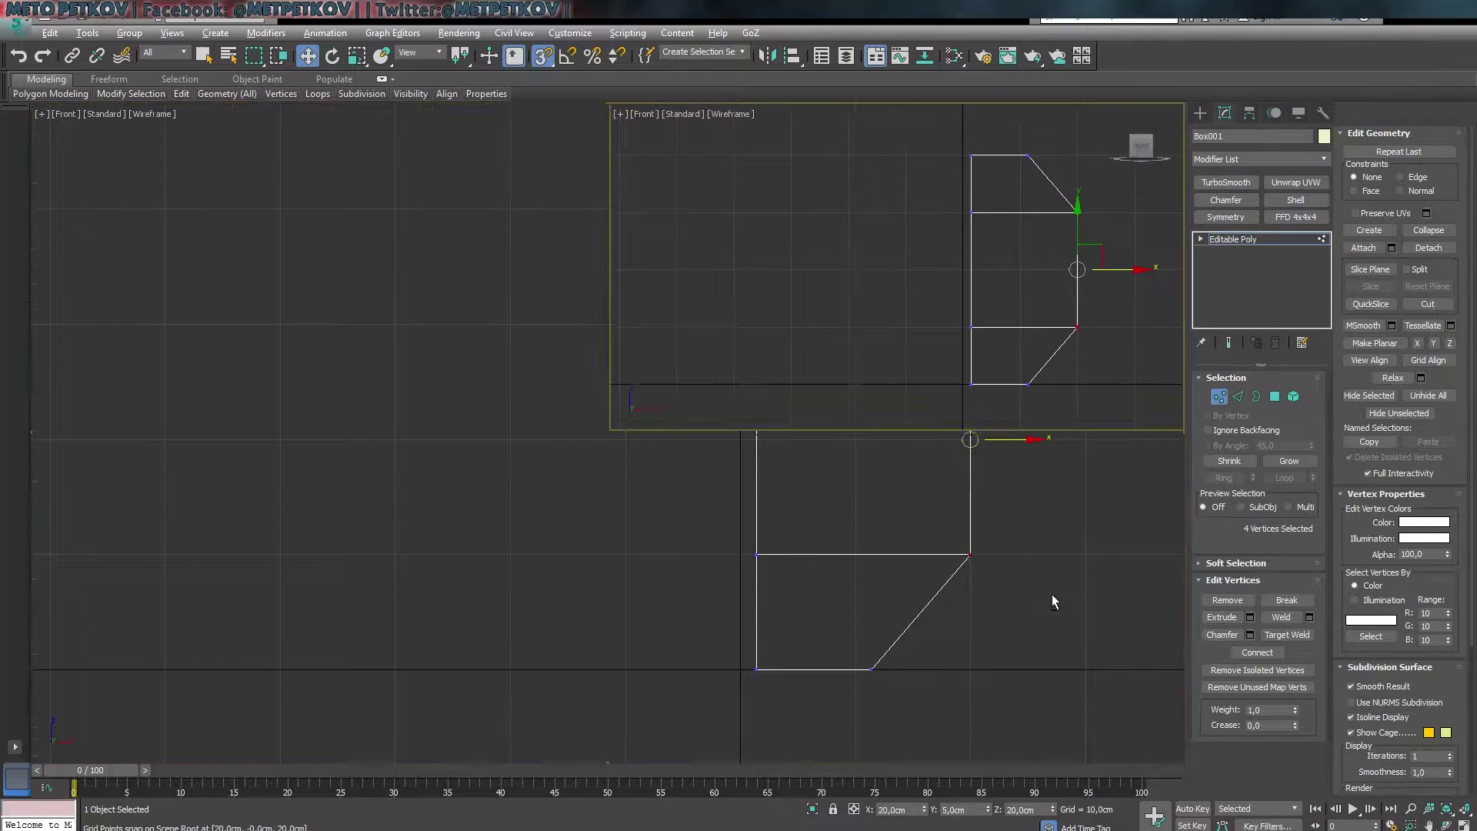
key("alt+w")
- Return to object level, deselect, and orbit to inspect the bevelled box
left_click(1252, 238)
key("r")
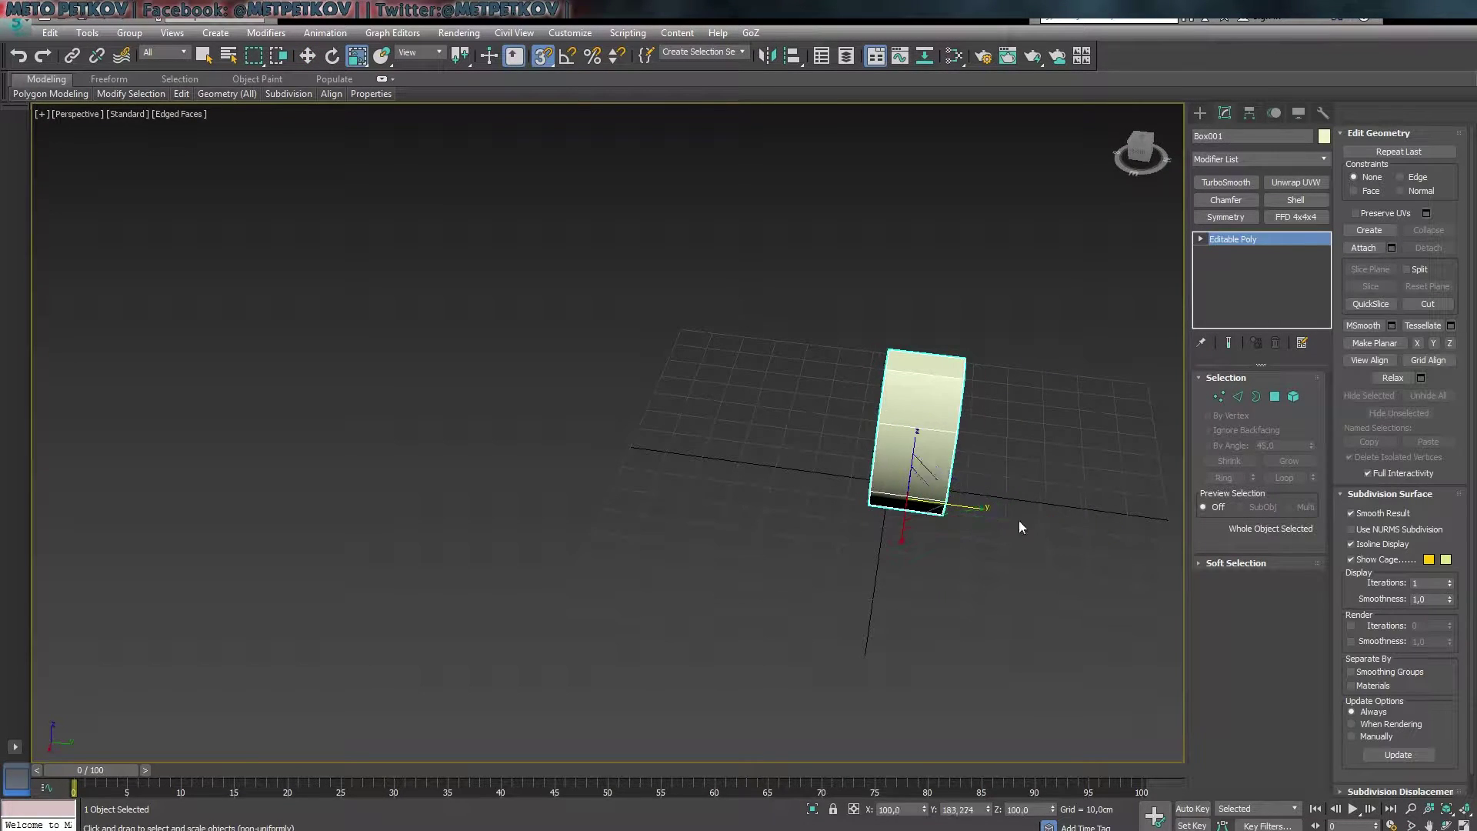
left_click(1019, 520)
mouse_move(1019, 521)
middle_mouse_down("alt")
mouse_move(789, 488)
mouse_move(607, 597)
mouse_move(693, 538)
middle_mouse_up("alt")
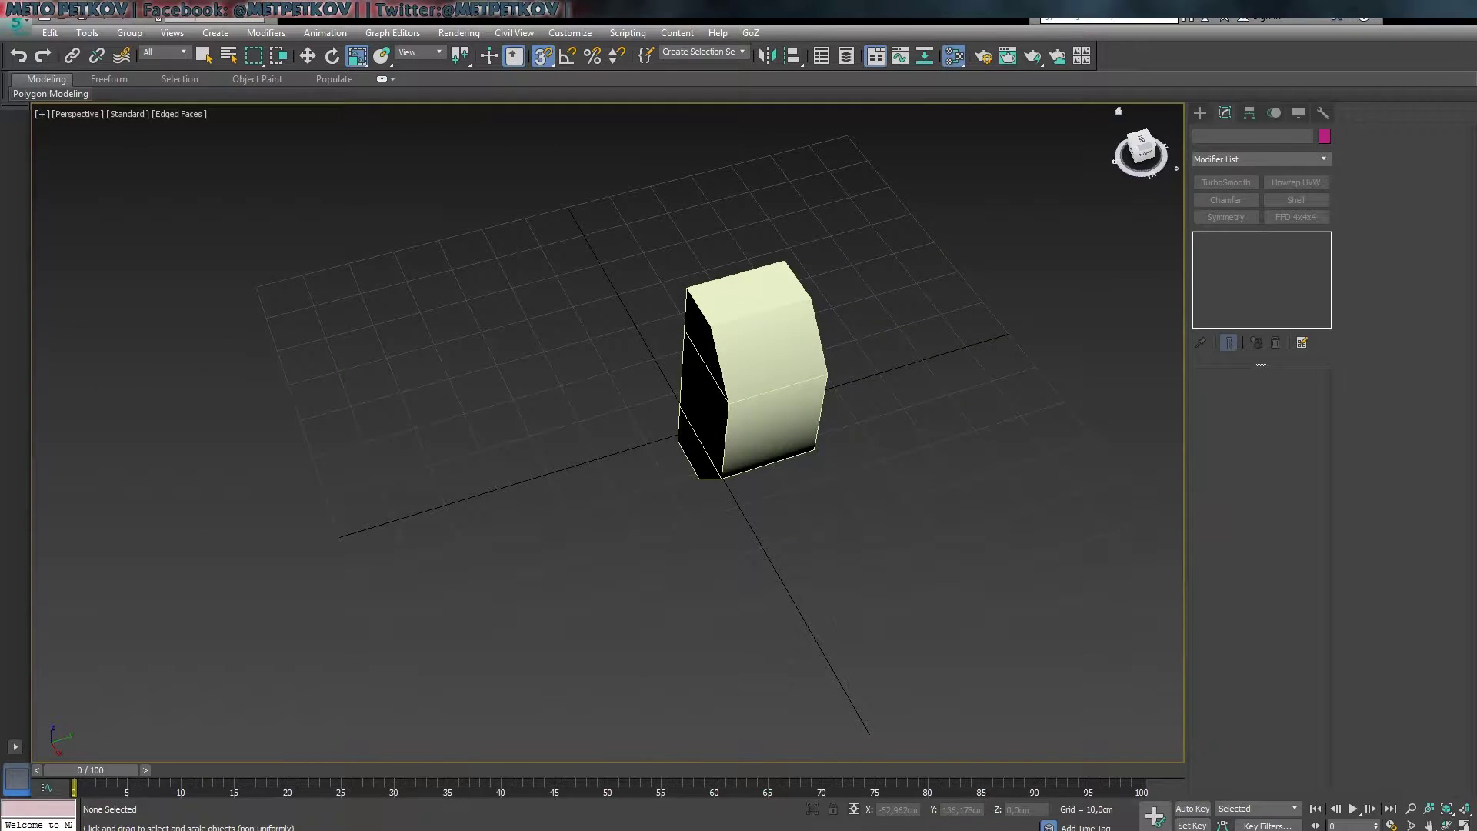
- With Affect Pivot Only, vertex-snap the module's pivot to a bottom corner
key("ctrl+a")
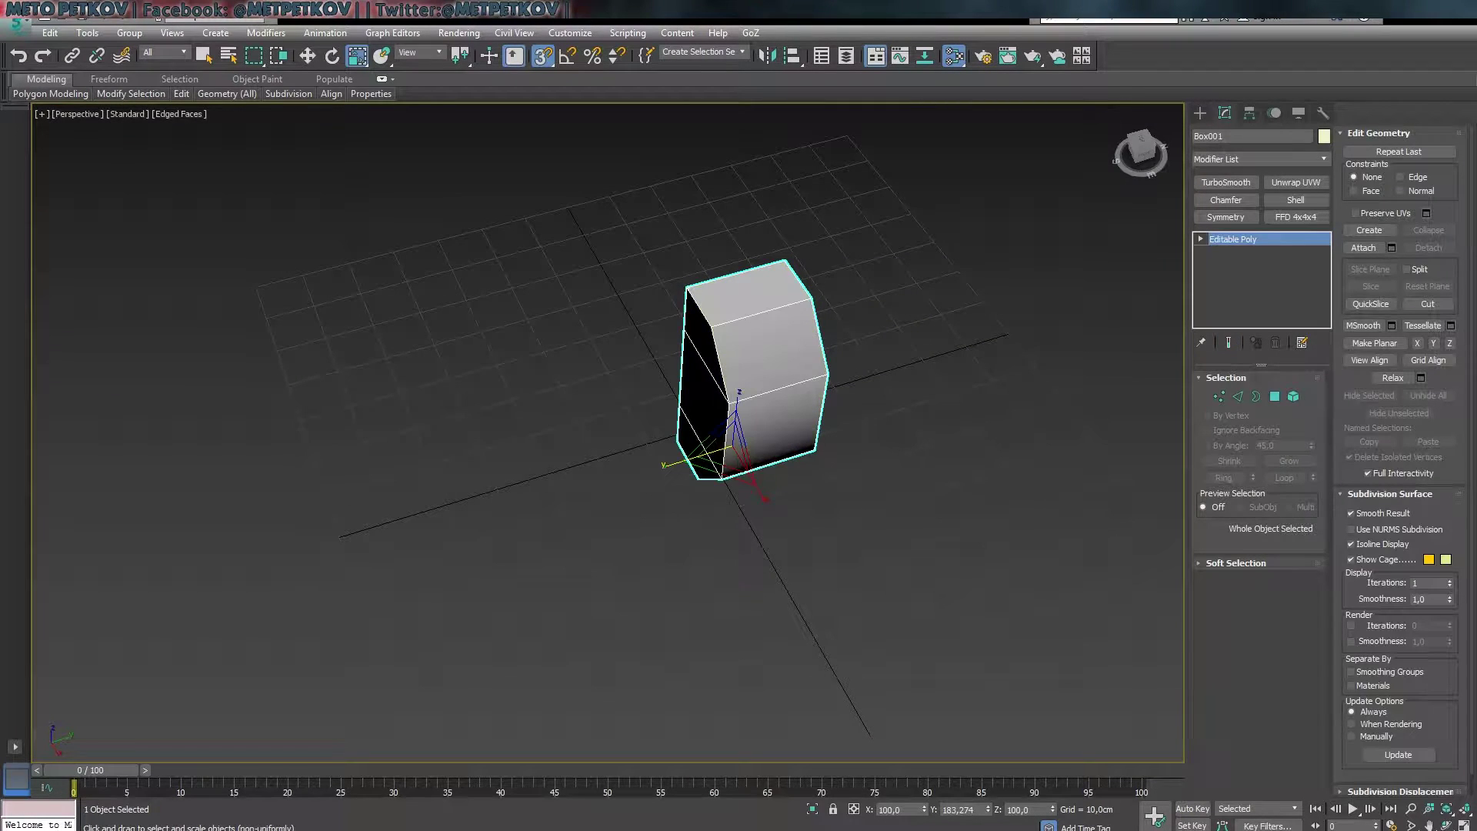
middle_click_drag(607, 409, 882, 537, "alt")
key("w")
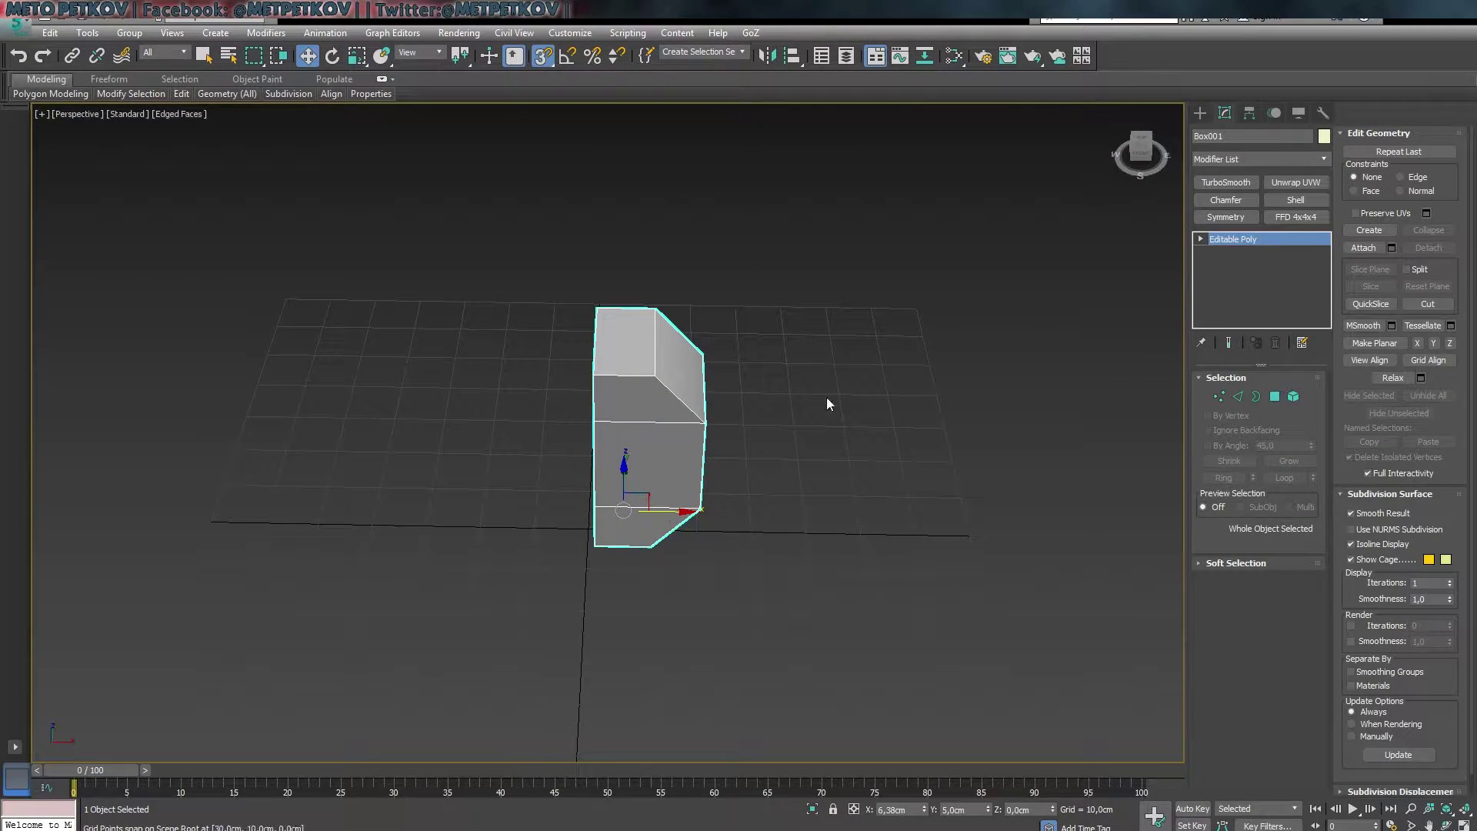
left_click(1249, 112)
left_click(1259, 218)
middle_click_drag(769, 554, 665, 593, "alt")
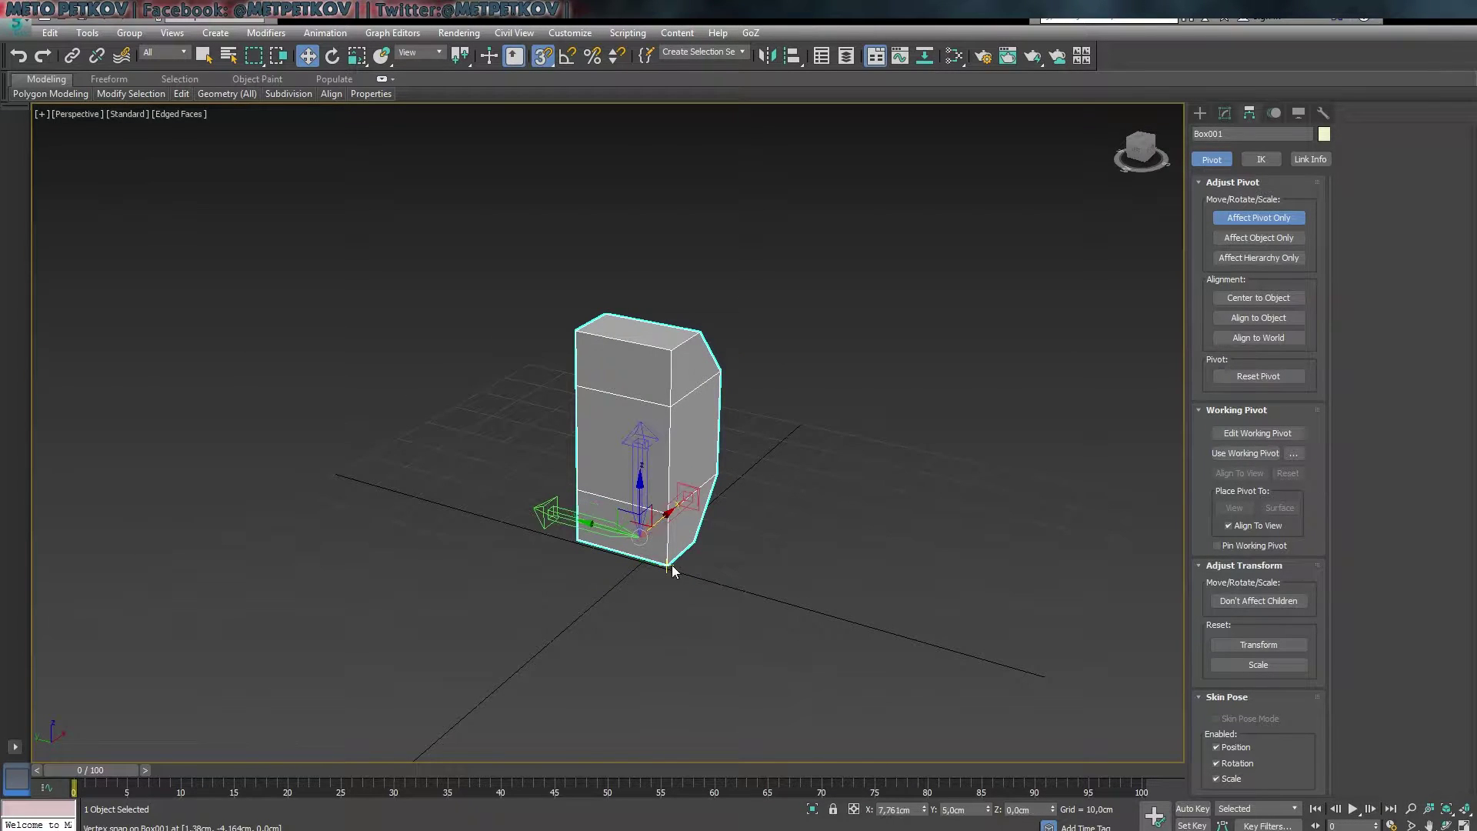
- Check the pivot placement in the Front and Top views, then turn off Affect Pivot Only
key("f")
key("alt+w")
right_click(344, 294)
key("alt+w")
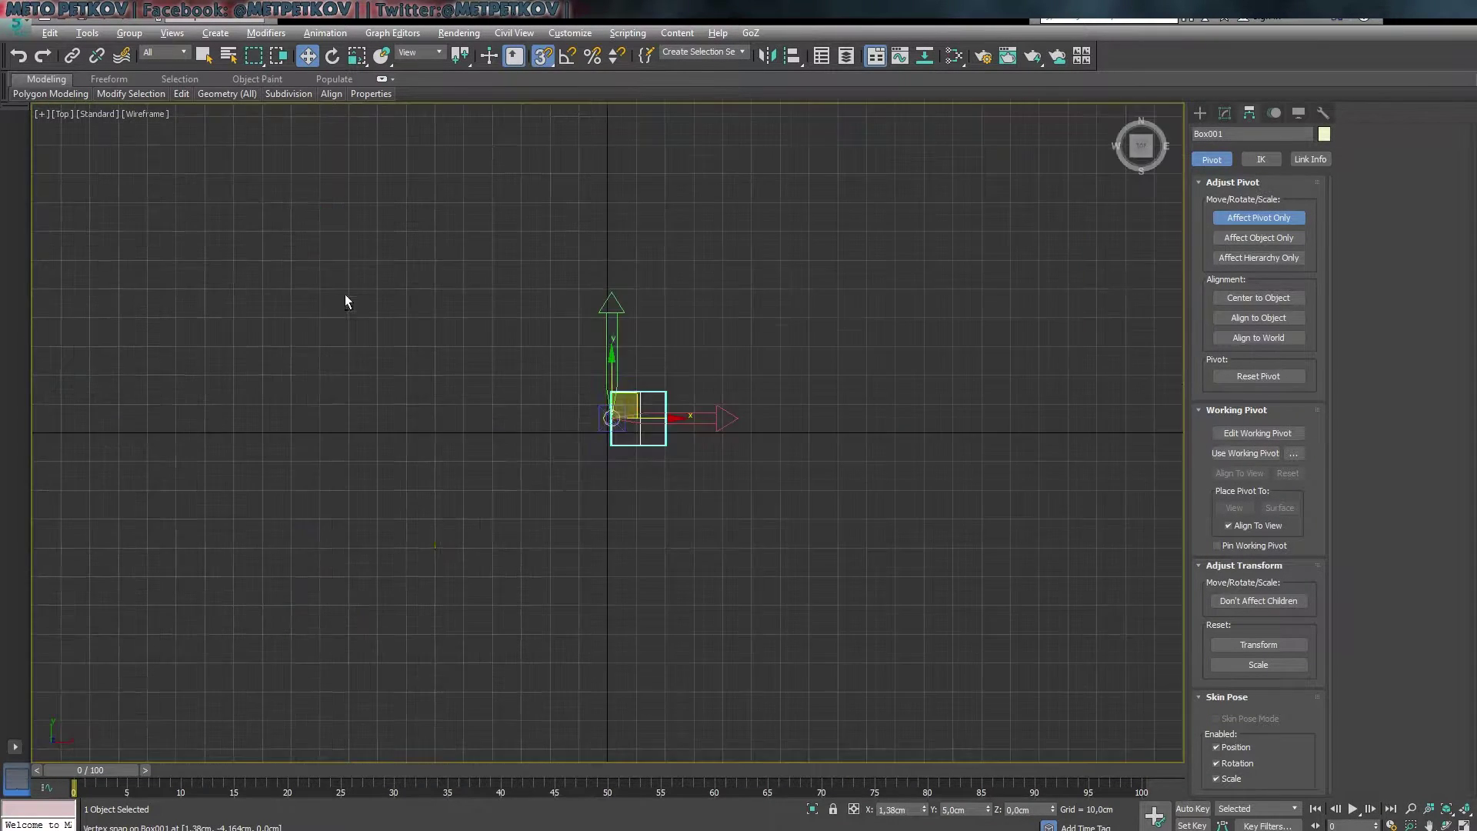
scroll(723, 552, "up", 8)
key("p")
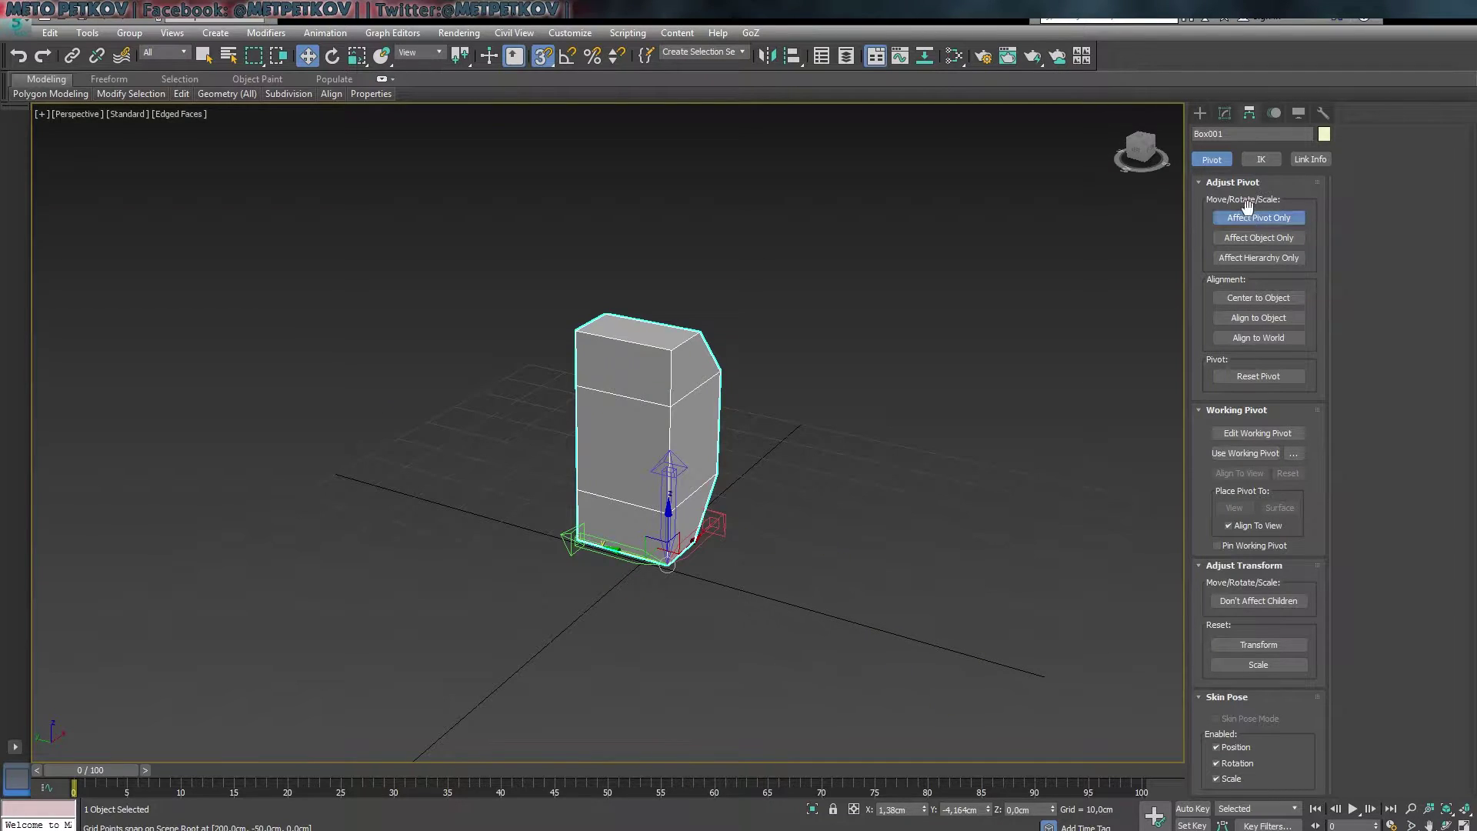
left_click(1259, 217)
- Shift-clone the module into a row of four and select the row
mouse_move(656, 627)
middle_mouse_down("alt")
mouse_move(627, 588)
mouse_move(792, 626)
mouse_move(725, 566)
mouse_move(494, 613)
mouse_move(777, 575)
middle_mouse_up("alt")
mouse_move(777, 575)
left_mouse_down("shift")
mouse_move(900, 610)
mouse_move(874, 611)
left_mouse_up("shift")
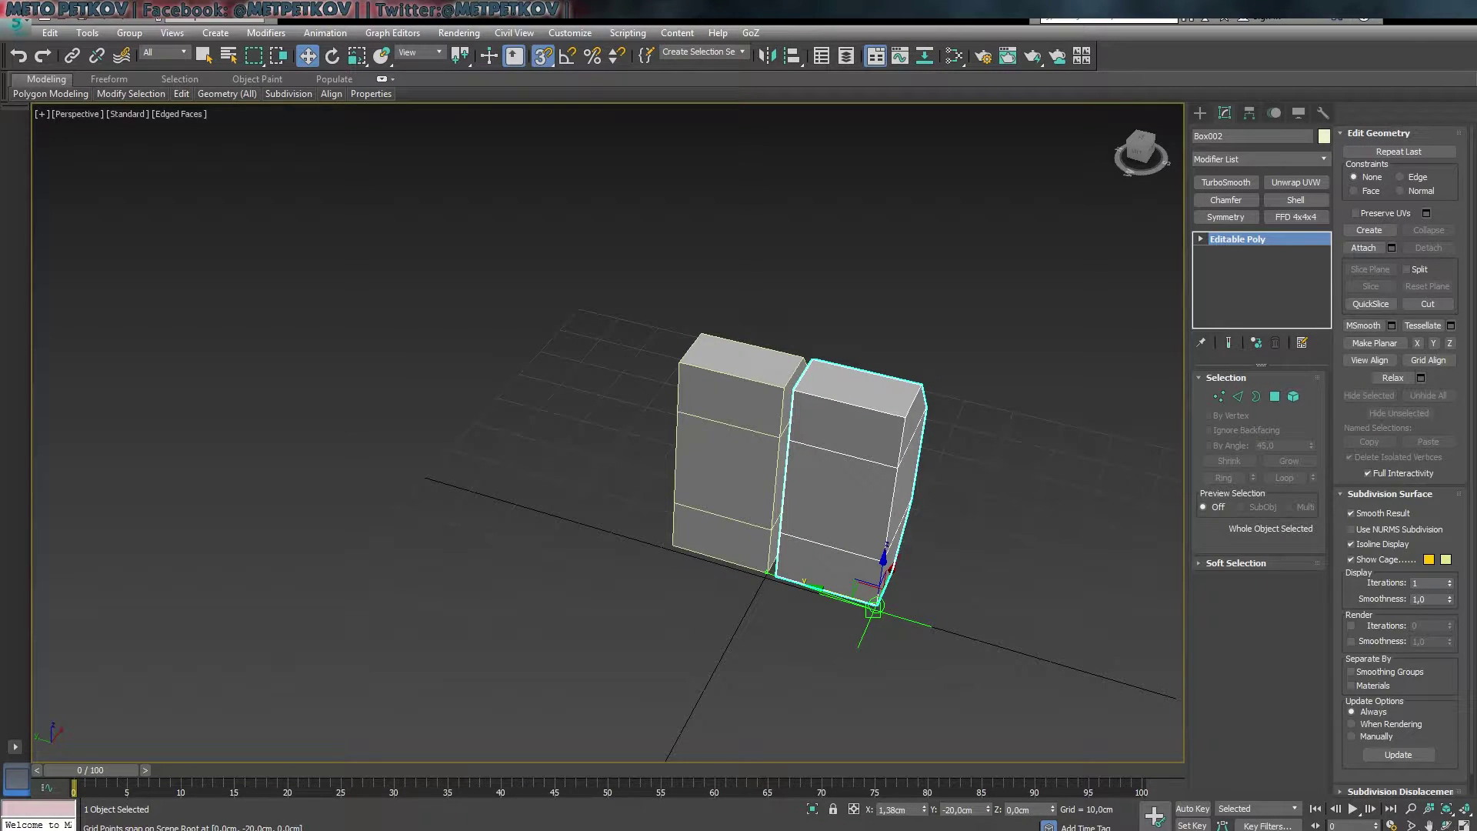
mouse_move(874, 611)
middle_mouse_down("alt")
mouse_move(944, 627)
mouse_move(637, 710)
mouse_move(760, 475)
middle_mouse_up("alt")
left_click(760, 475, "ctrl")
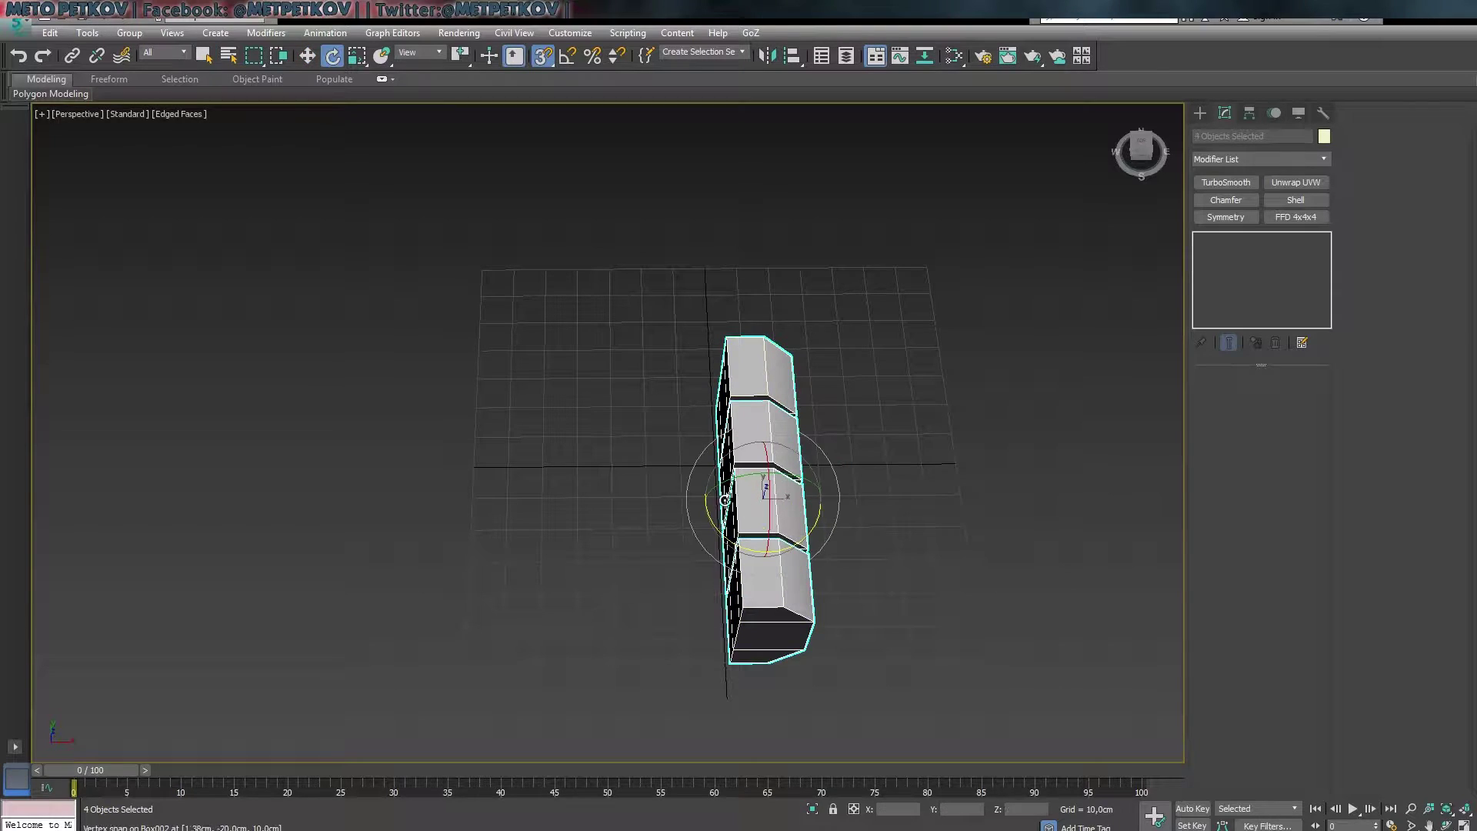
- With angle snap on, Shift-rotate a copy of the row 180°
left_click_drag(725, 500, 822, 530, "shift")
right_click(823, 529)
key("a")
left_click_drag(731, 538, 883, 554, "shift")
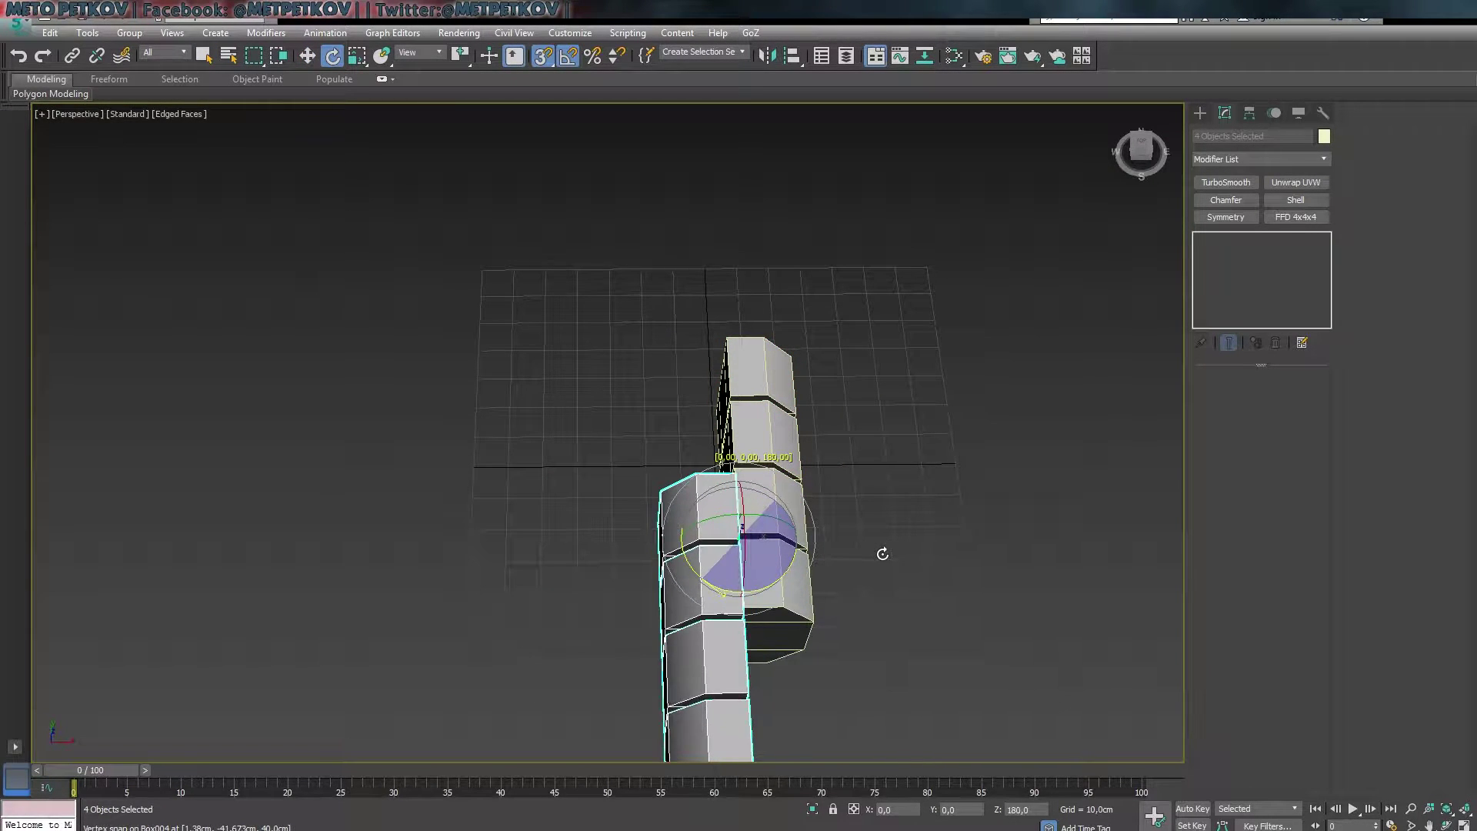
- Move the rotated copy alongside the original row
key("w")
middle_click_drag(725, 594, 711, 625, "alt")
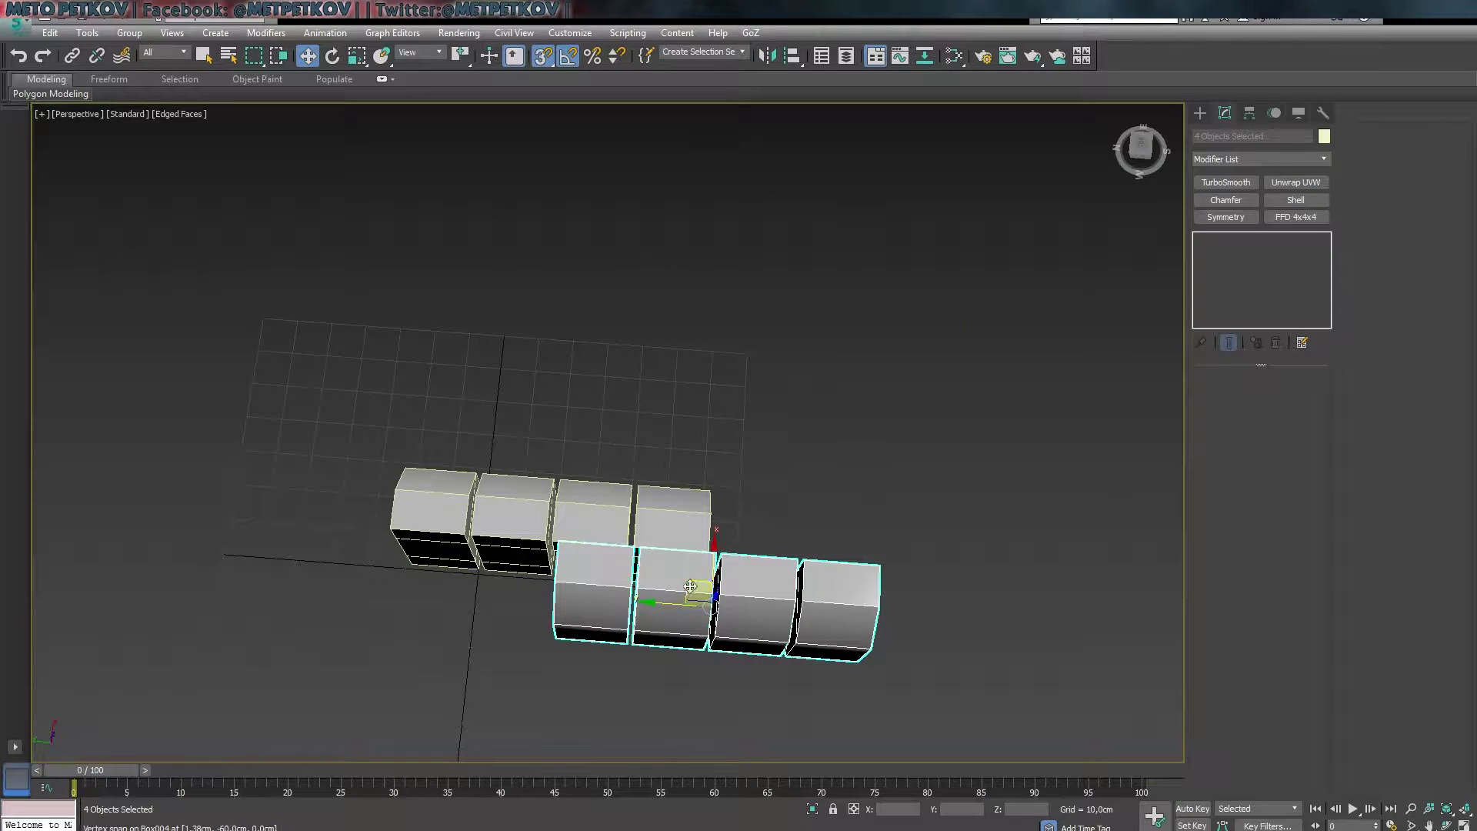
left_click_drag(690, 586, 539, 592)
middle_click_drag(539, 592, 672, 454, "alt")
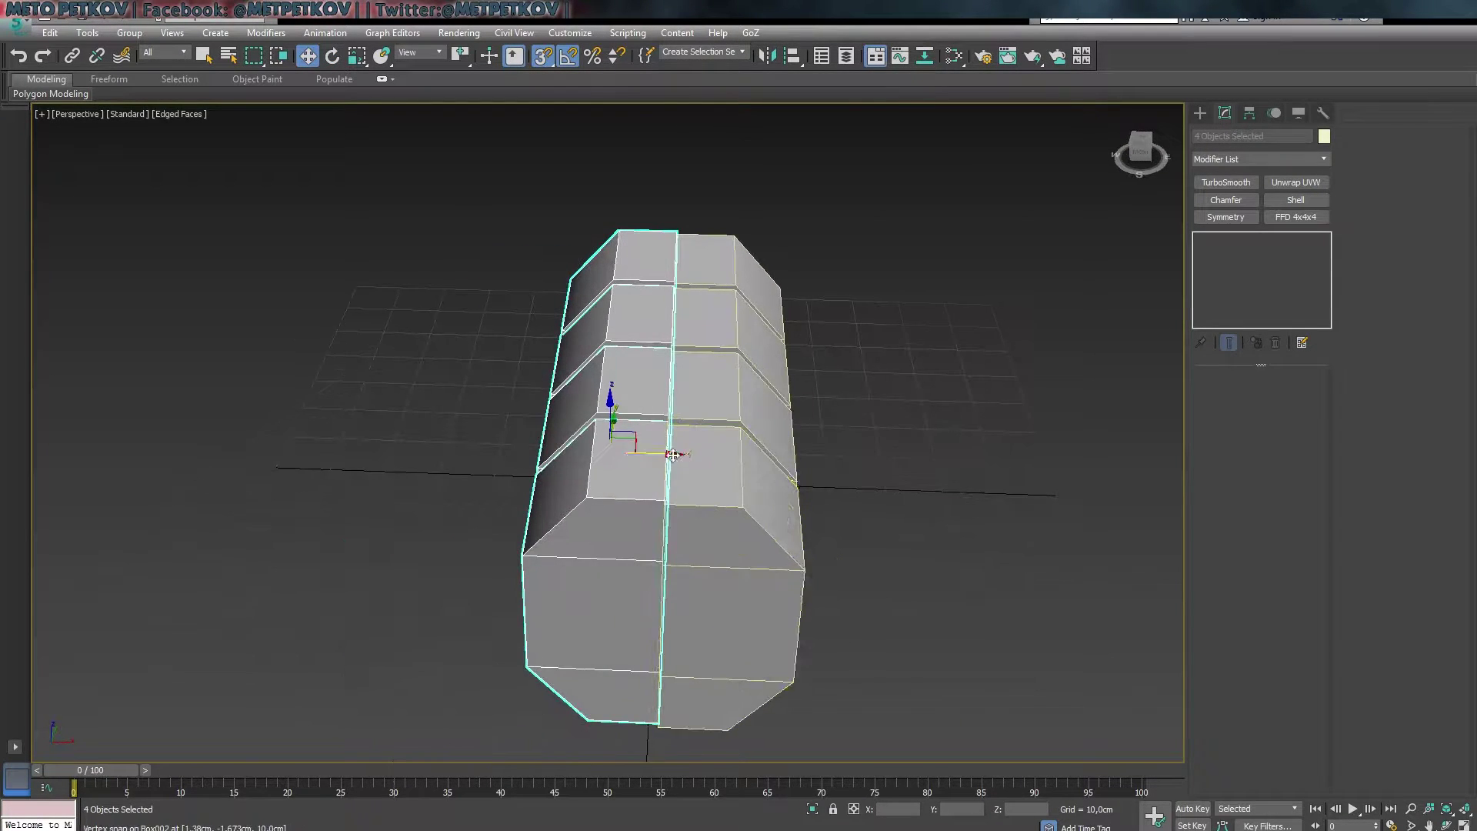
left_click_drag(670, 456, 546, 500)
middle_click_drag(546, 500, 491, 639, "alt")
scroll(542, 583, "down", 5)
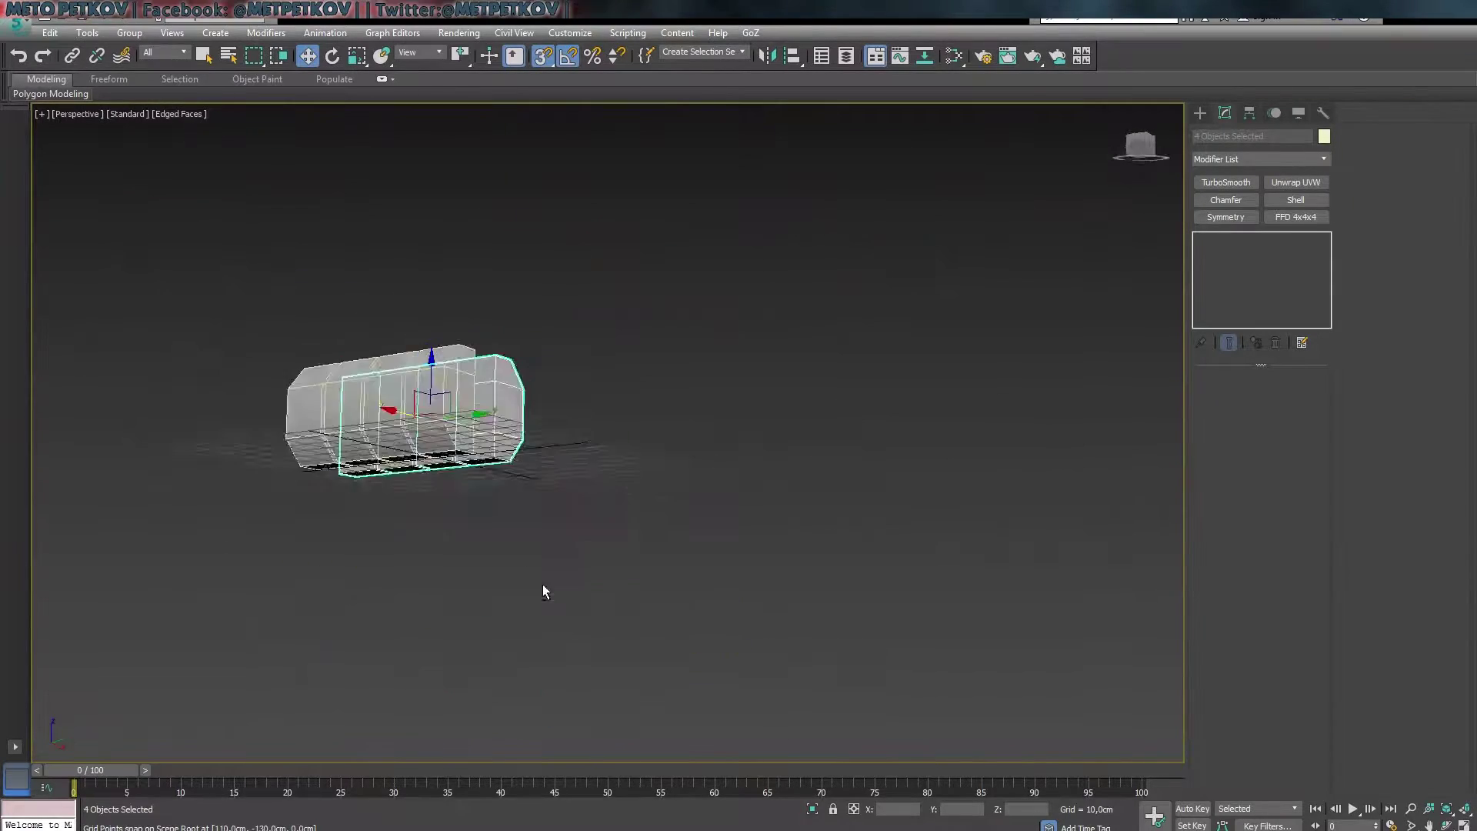
scroll(543, 584, "up", 5)
mouse_move(542, 584)
middle_mouse_down("alt")
mouse_move(854, 573)
mouse_move(792, 677)
middle_mouse_up("alt")
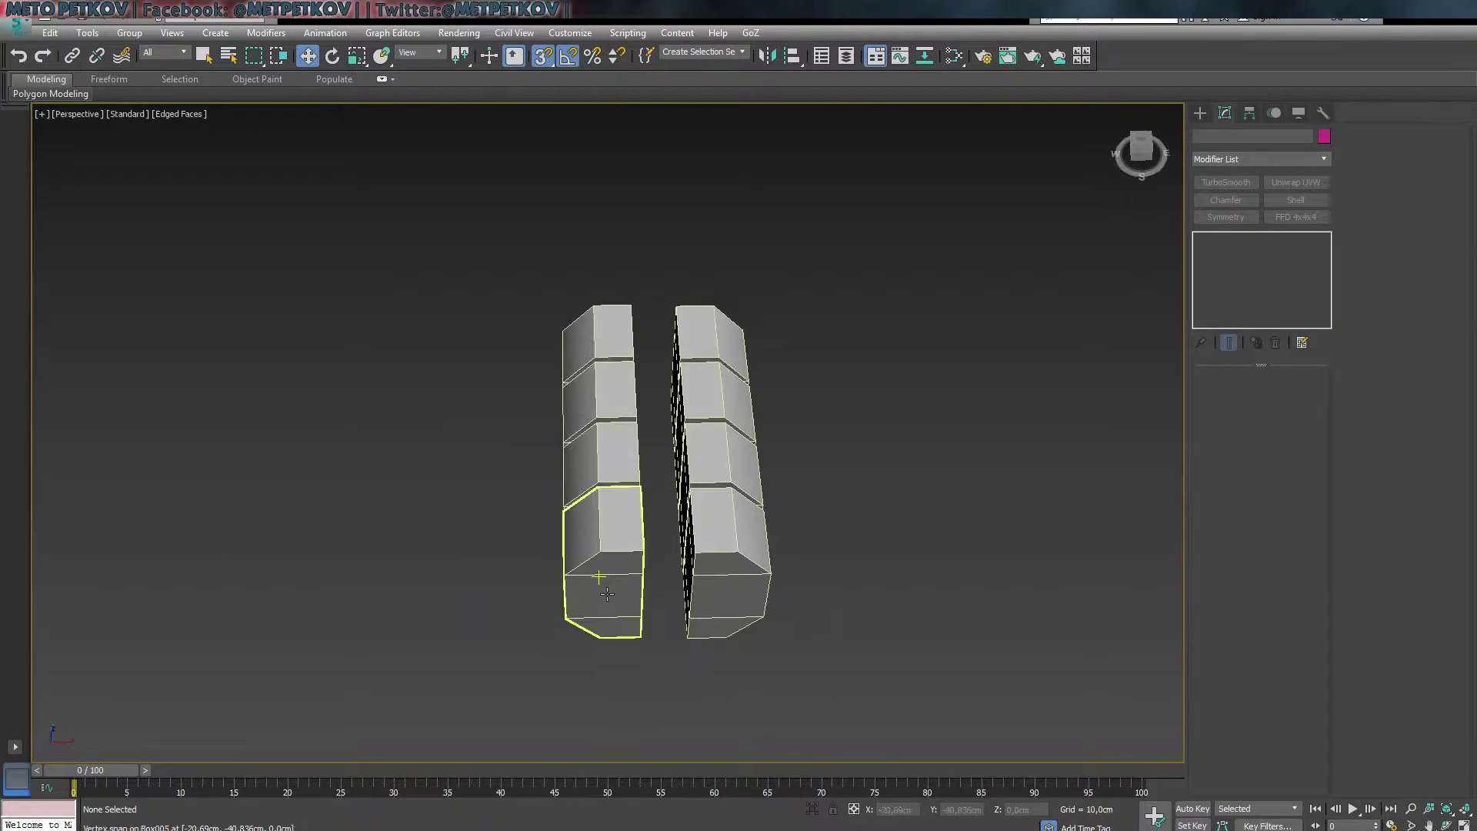
- Undo the rotated copy and snap the remaining row along X onto a grid point
left_click(608, 311)
key("ctrl+z")
key("ctrl+z")
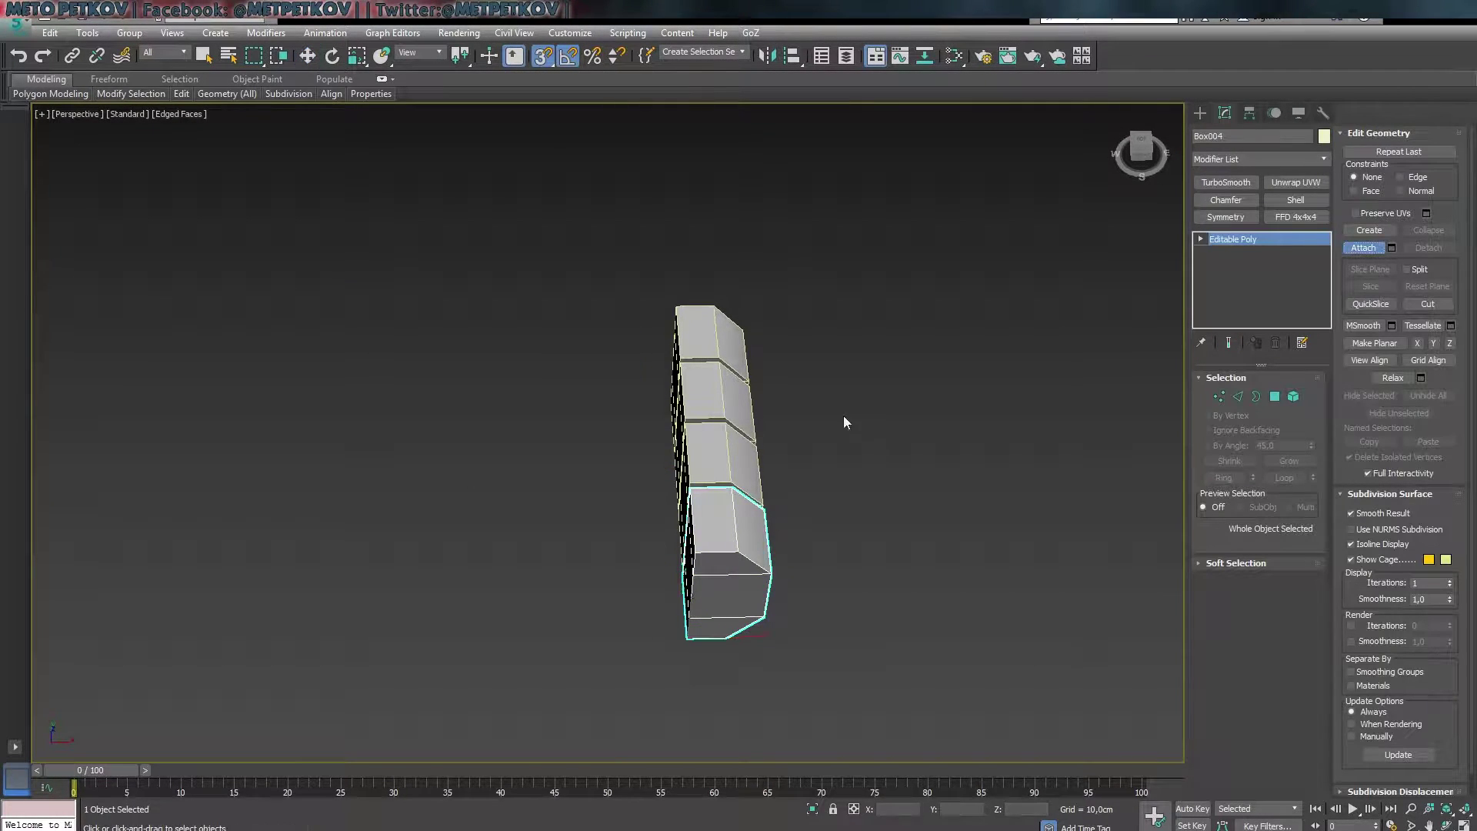
left_click(1249, 112)
left_click(1200, 112)
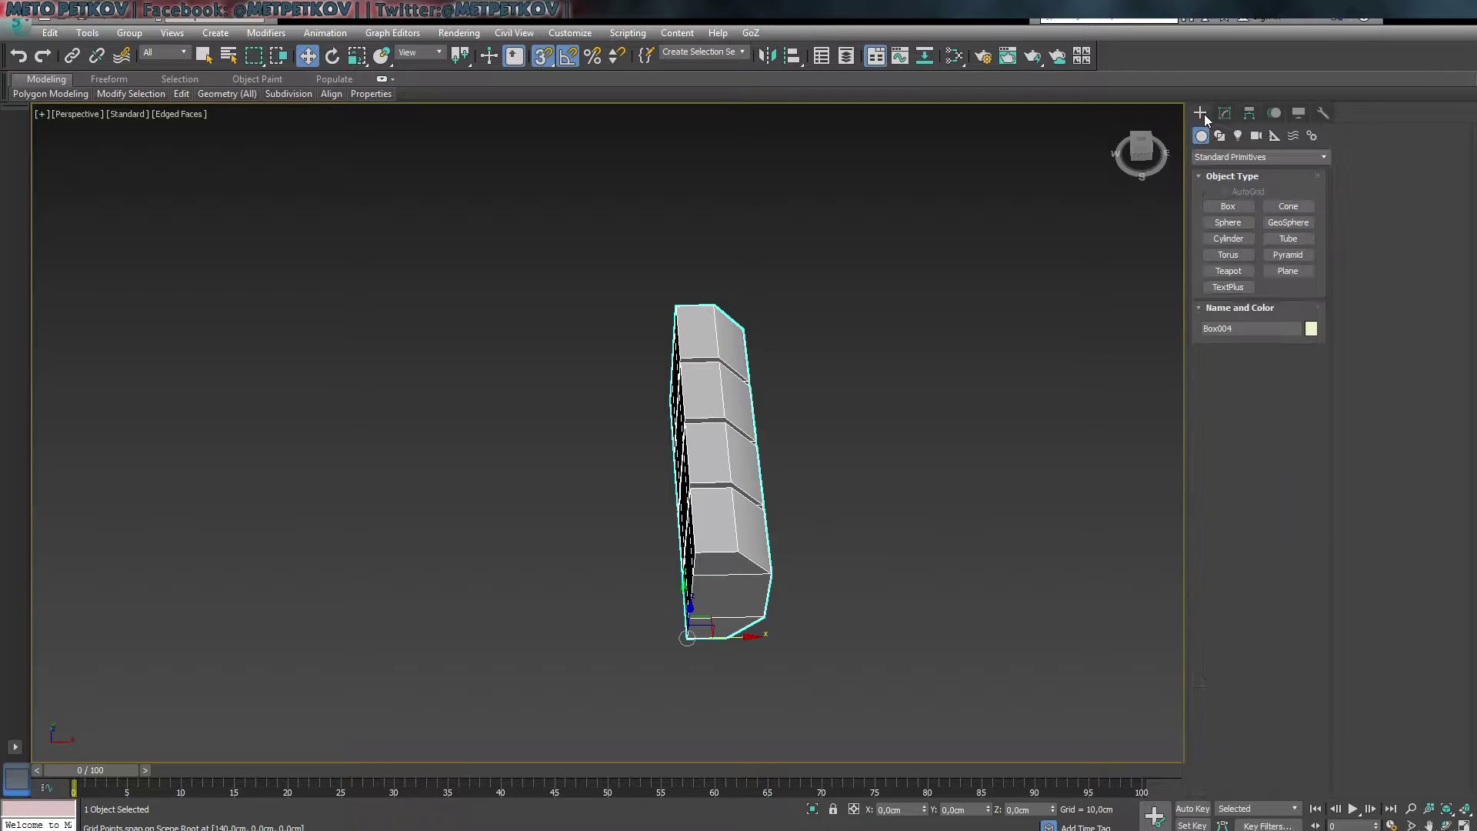
mouse_move(692, 608)
middle_mouse_down("alt")
mouse_move(639, 574)
mouse_move(709, 603)
mouse_move(931, 573)
middle_mouse_up("alt")
left_click_drag(716, 542, 751, 546)
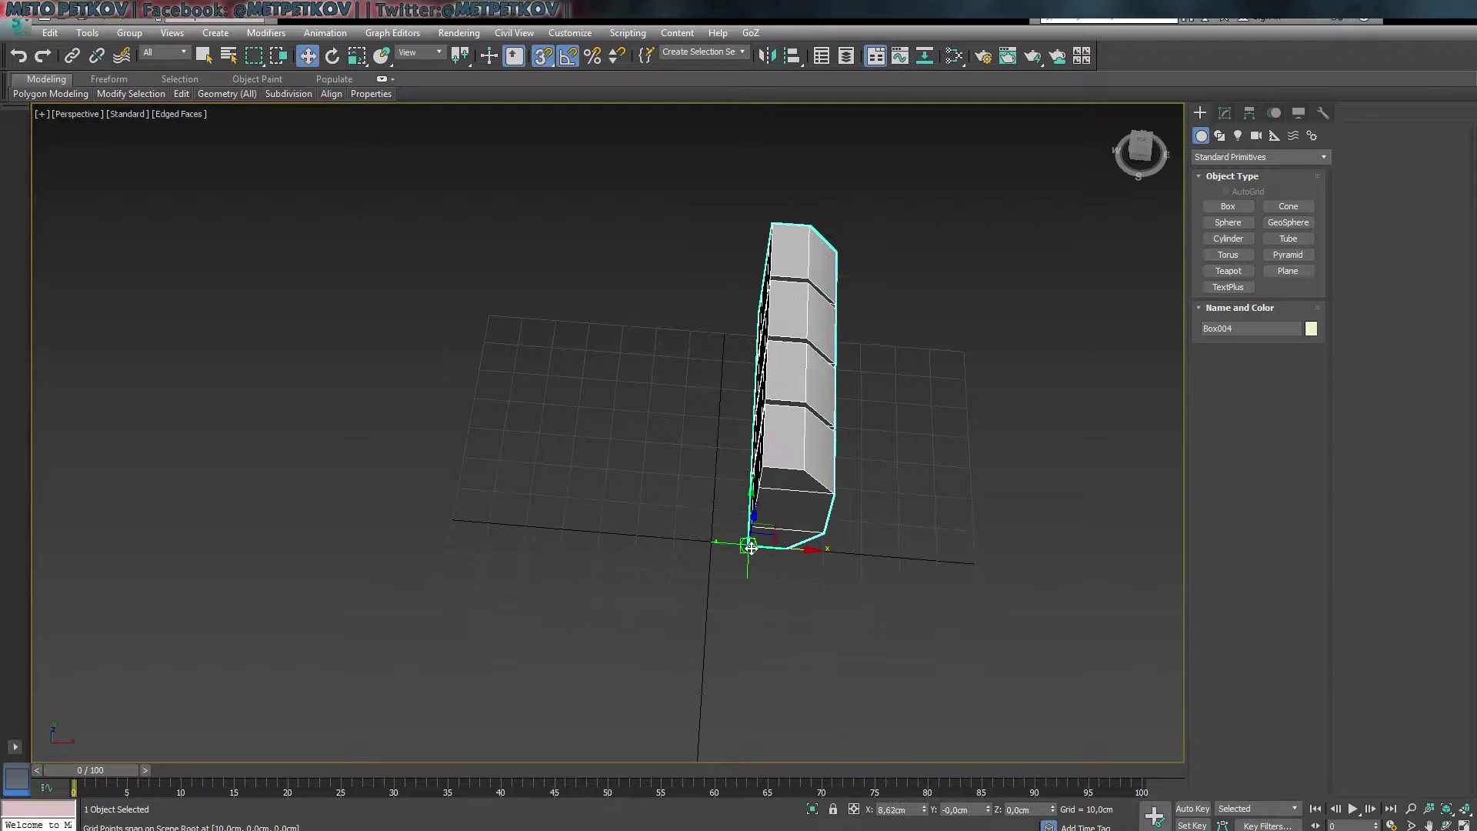
- Select the edges along the side of Box004 in Edge mode
left_click(1225, 112)
key("2")
middle_click_drag(1000, 307, 1162, 184, "alt")
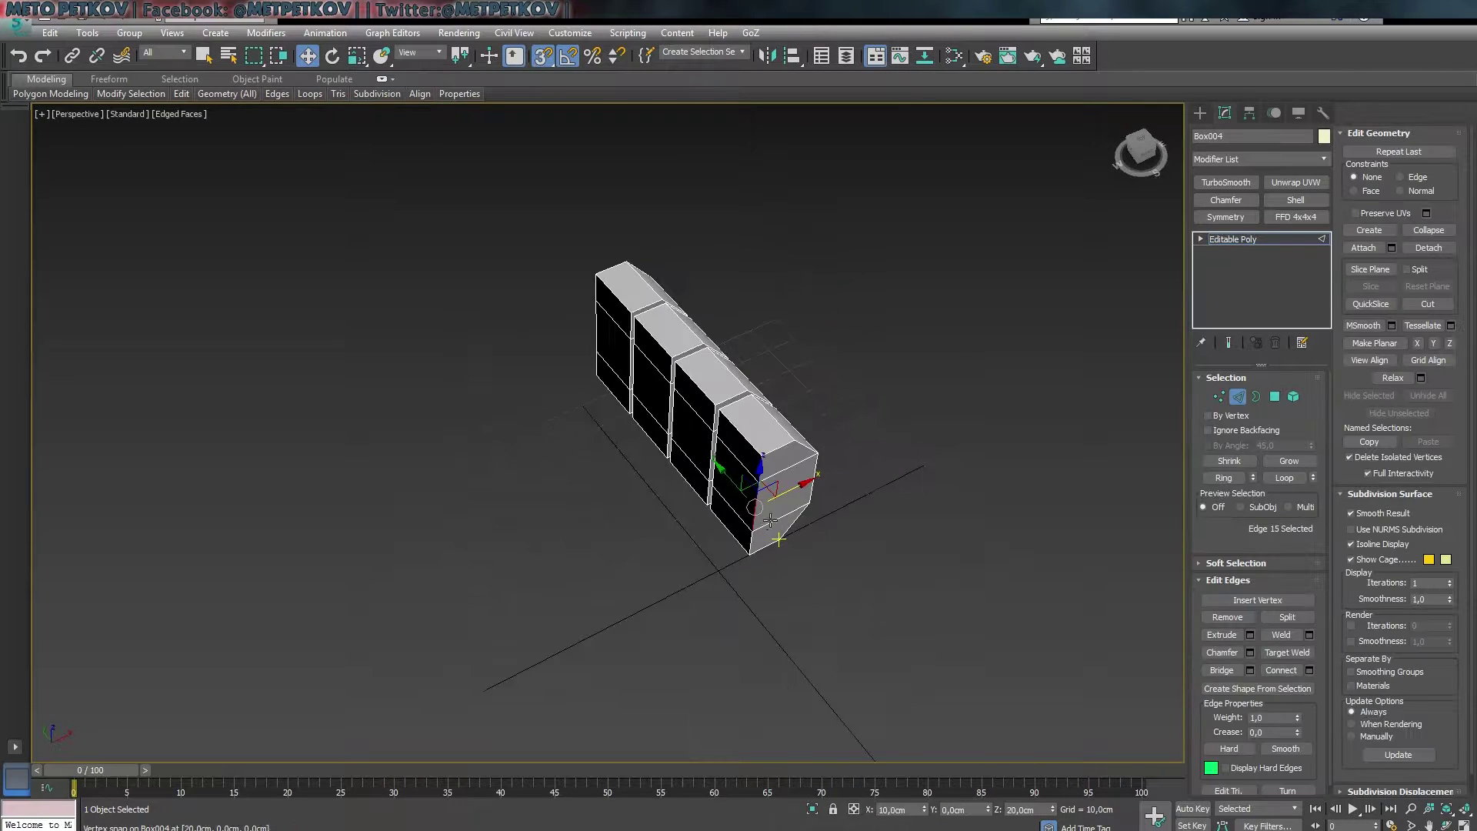
- Add Symmetry to the row, shift the mirror plane along X, and weld the halves
left_click(1231, 217)
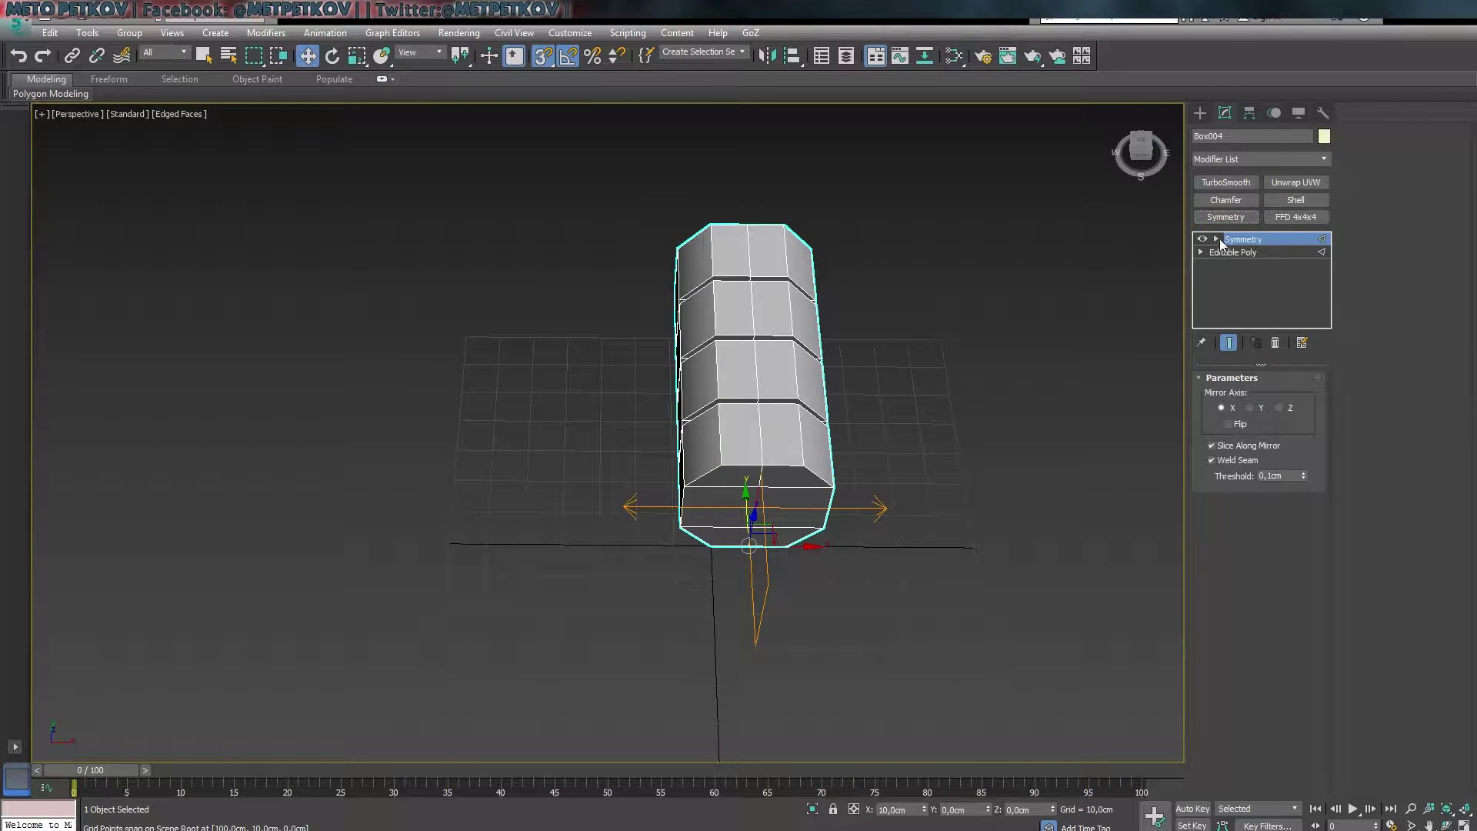
mouse_move(870, 536)
left_mouse_down()
mouse_move(660, 559)
mouse_move(696, 559)
left_mouse_up()
middle_click_drag(1028, 649, 1071, 603, "alt")
left_click(1237, 292)
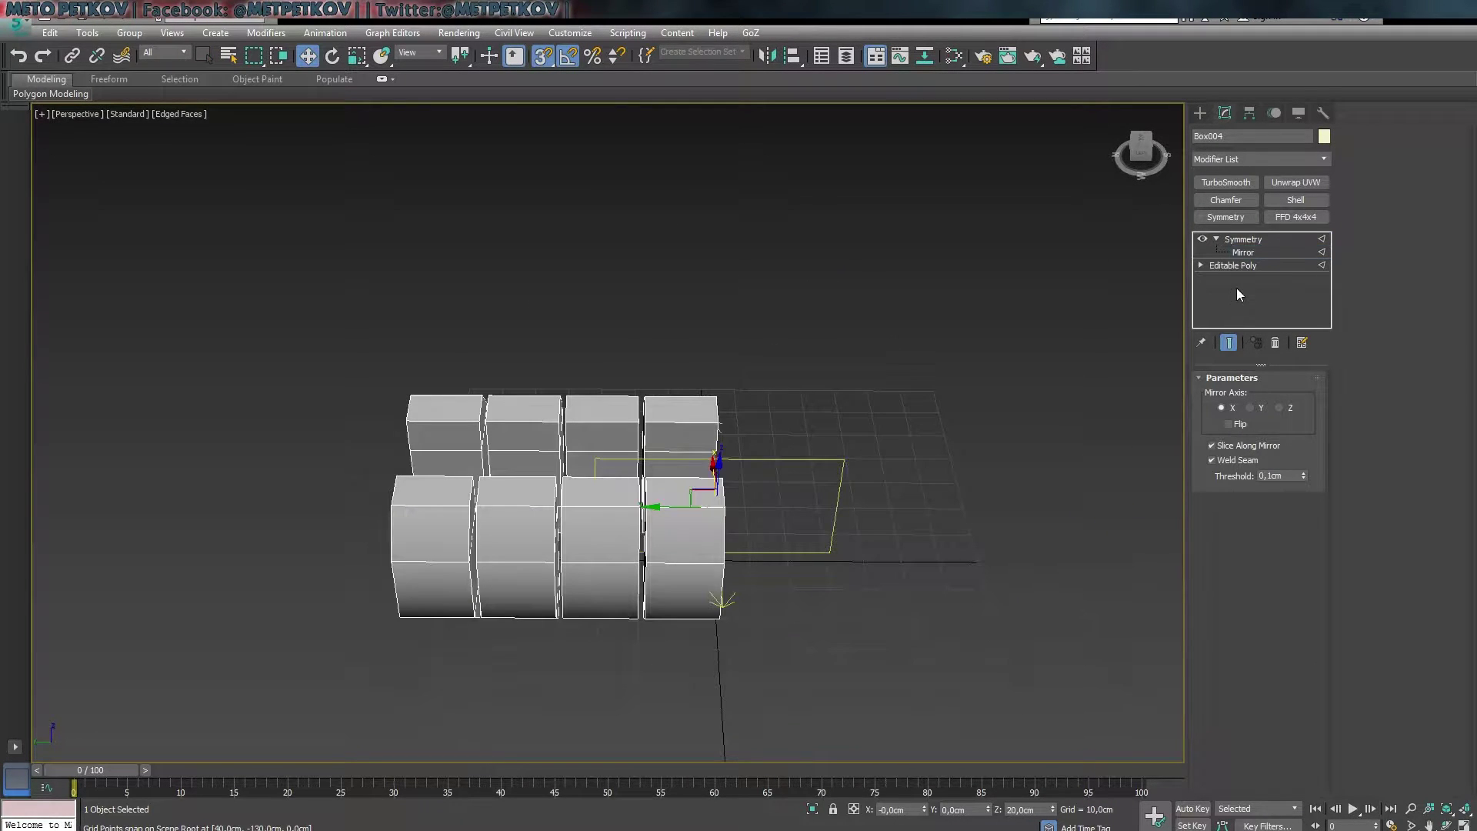
middle_click_drag(947, 418, 1000, 400, "alt")
- Detach the left half of the row into a separate object, Object001
right_click(1243, 240)
left_click(1293, 397)
left_click(600, 462)
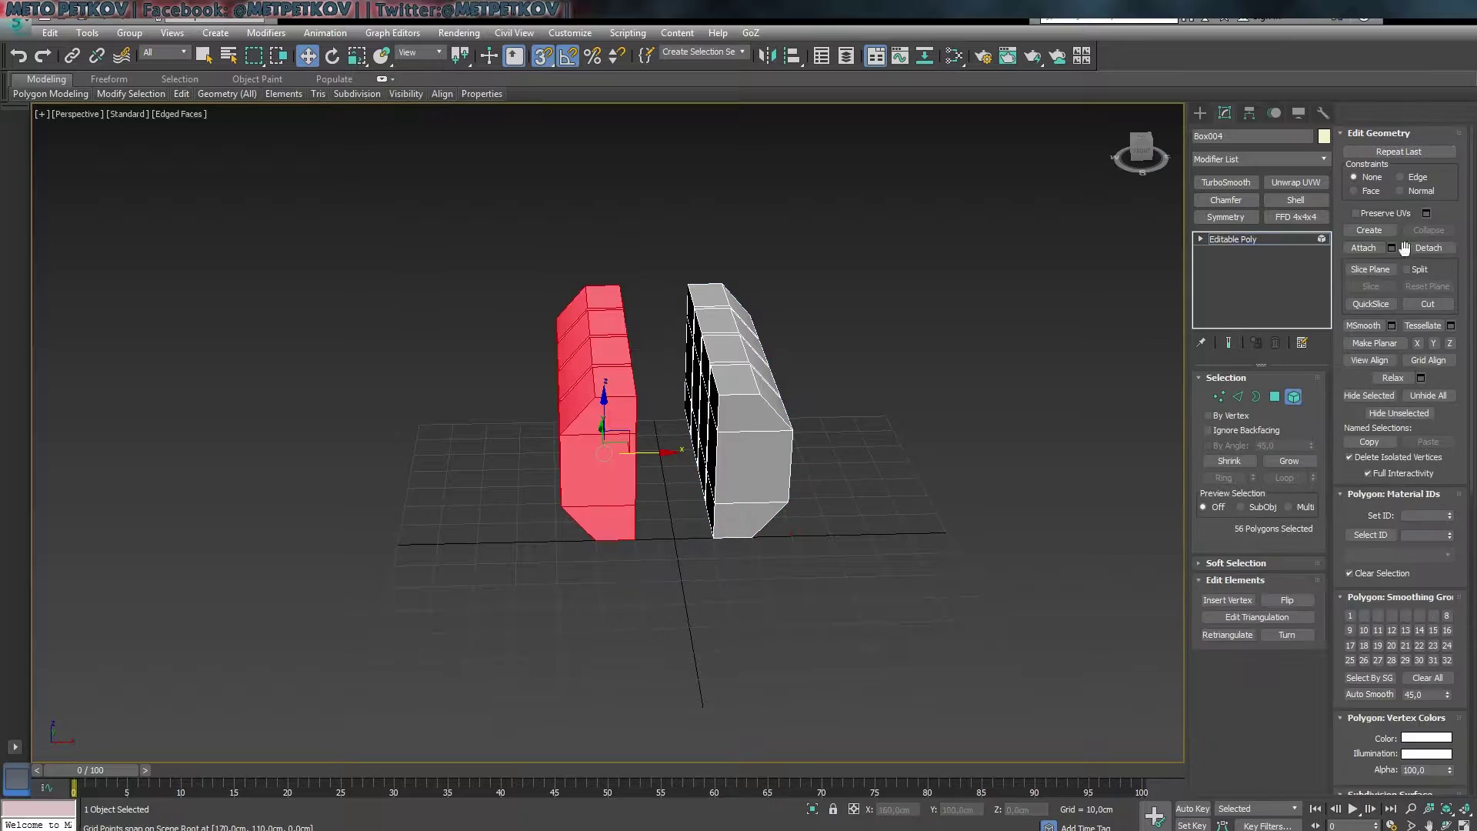
left_click(847, 557)
mouse_move(848, 556)
middle_mouse_down("alt")
mouse_move(810, 560)
mouse_move(885, 538)
middle_mouse_up("alt")
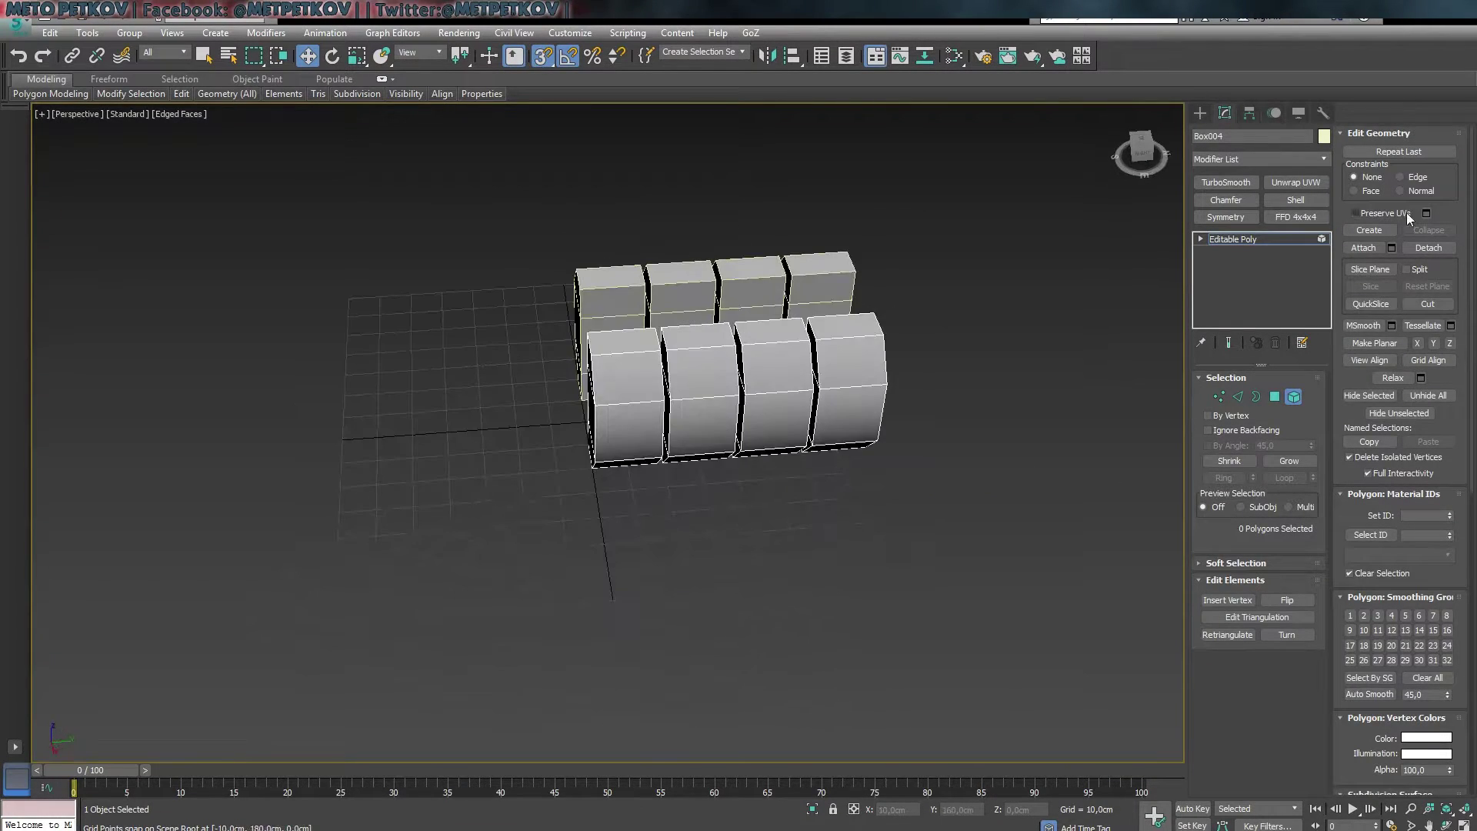
left_click(1231, 239)
- Reselect the rows and pick the right row in Polygon mode
key("ctrl+a")
mouse_move(770, 354)
middle_mouse_down("alt")
mouse_move(651, 543)
mouse_move(831, 534)
middle_mouse_up("alt")
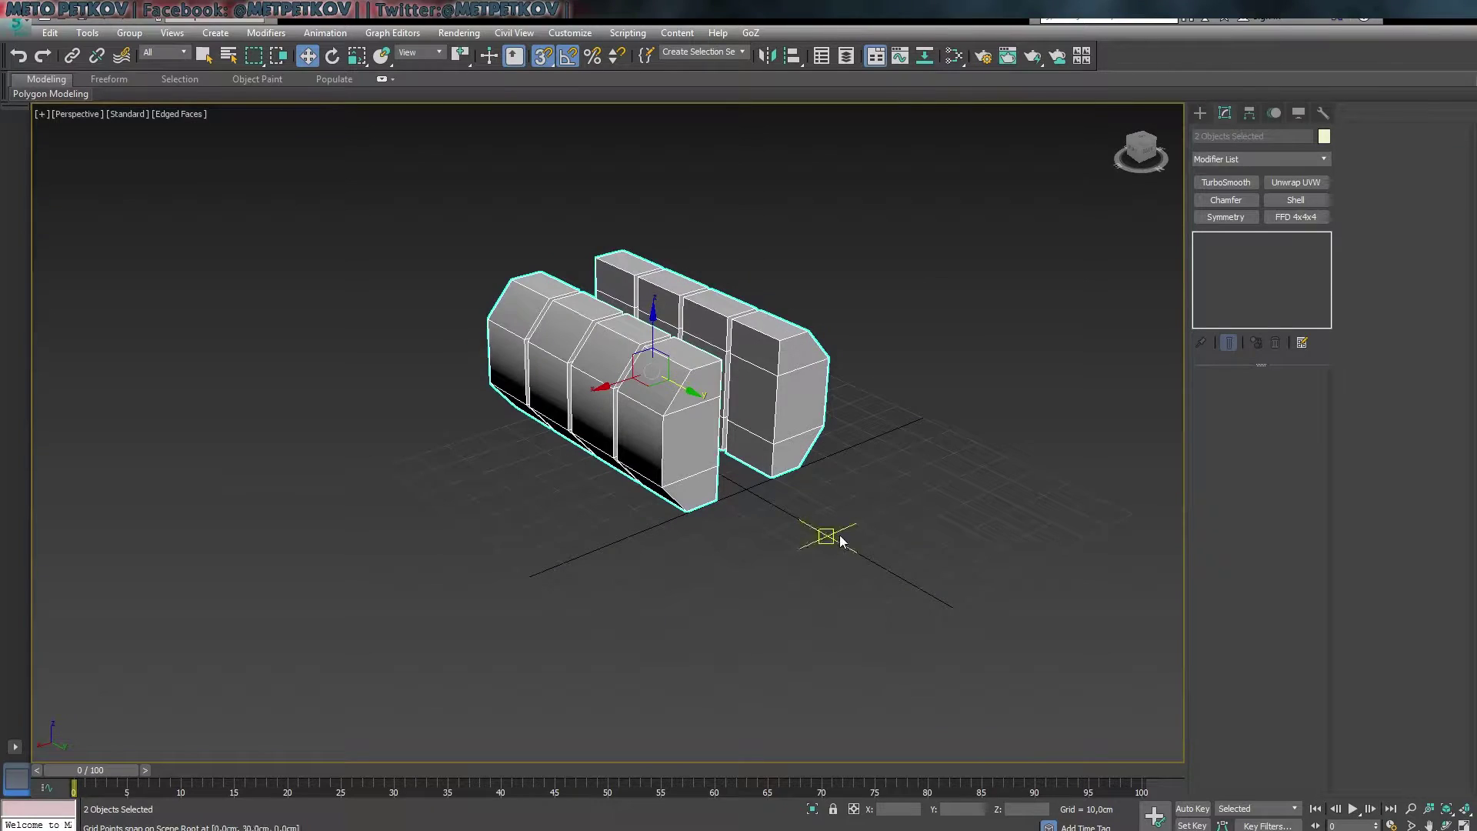
left_click(802, 366)
key("4")
left_click(437, 542)
middle_click_drag(437, 542, 493, 538, "alt")
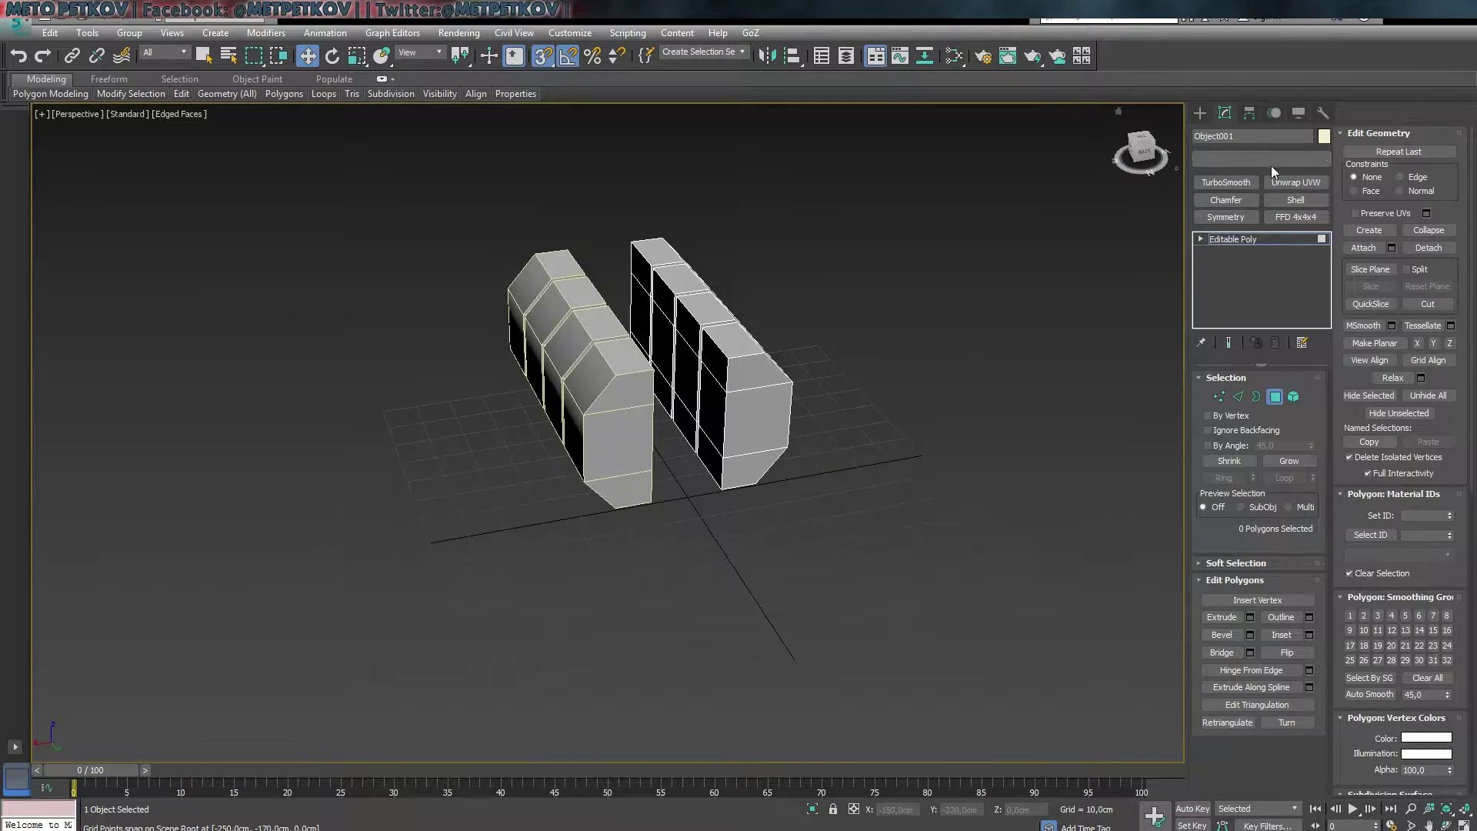
- Draw a new flat 40 × 40 cm box, Box005, in front of the rows
left_click(1199, 112)
left_click(1228, 206)
middle_click_drag(693, 462, 626, 597, "alt")
left_click_drag(563, 539, 707, 622)
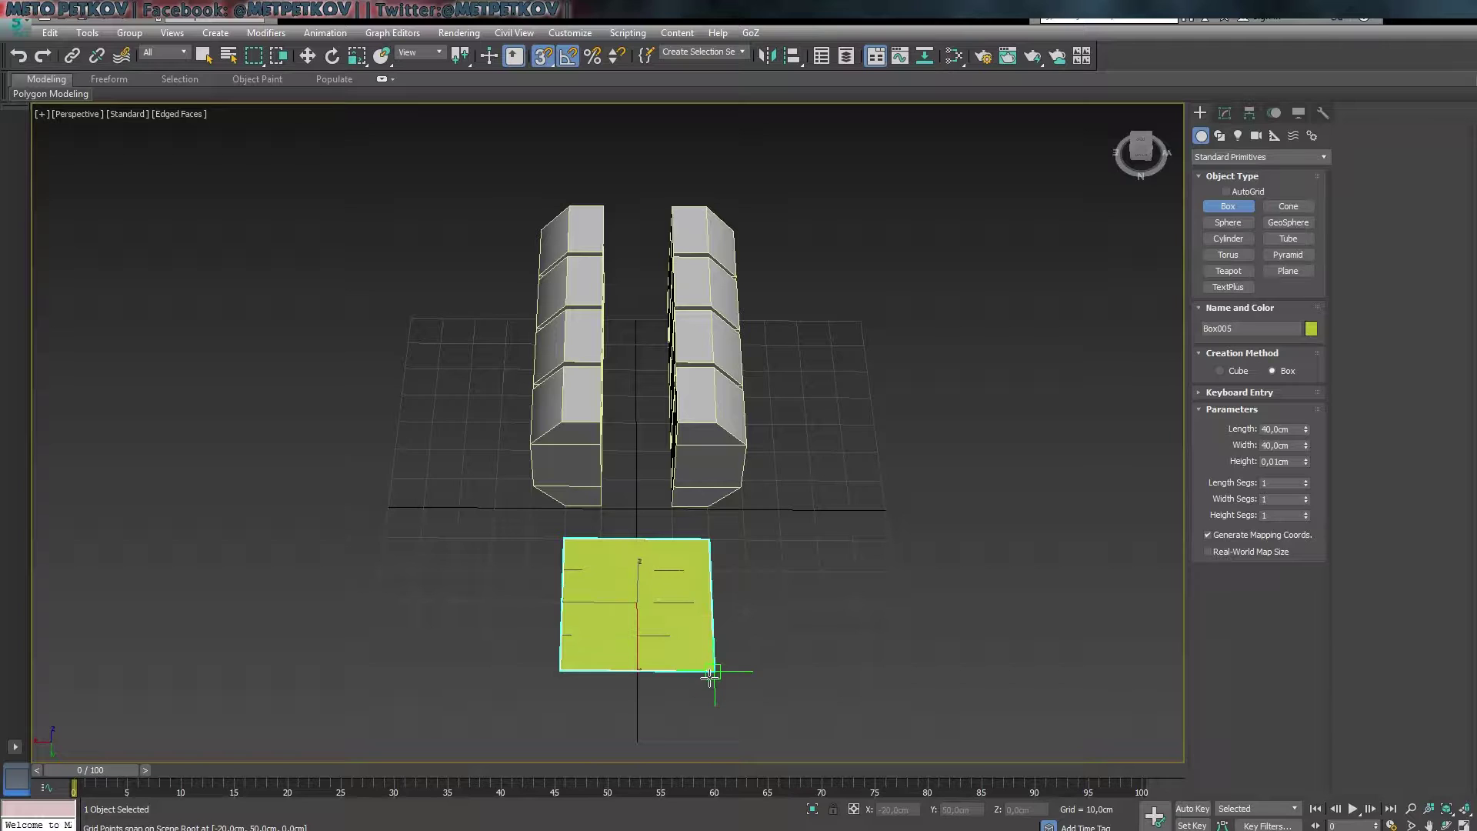
- Set the new box's height to 40 cm
left_click(689, 539)
middle_click_drag(692, 462, 846, 431, "alt")
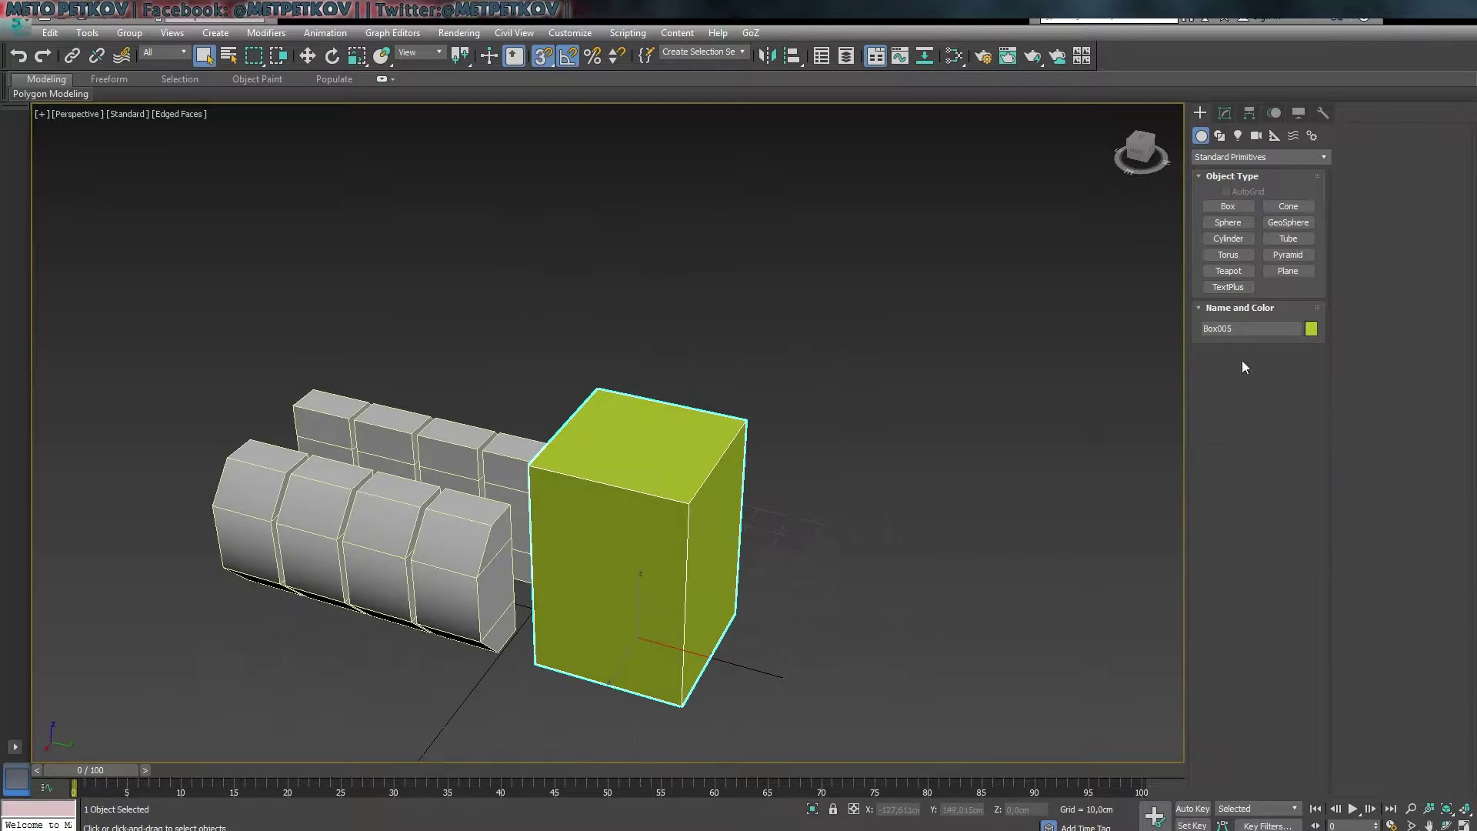
type("40")
key("Return")
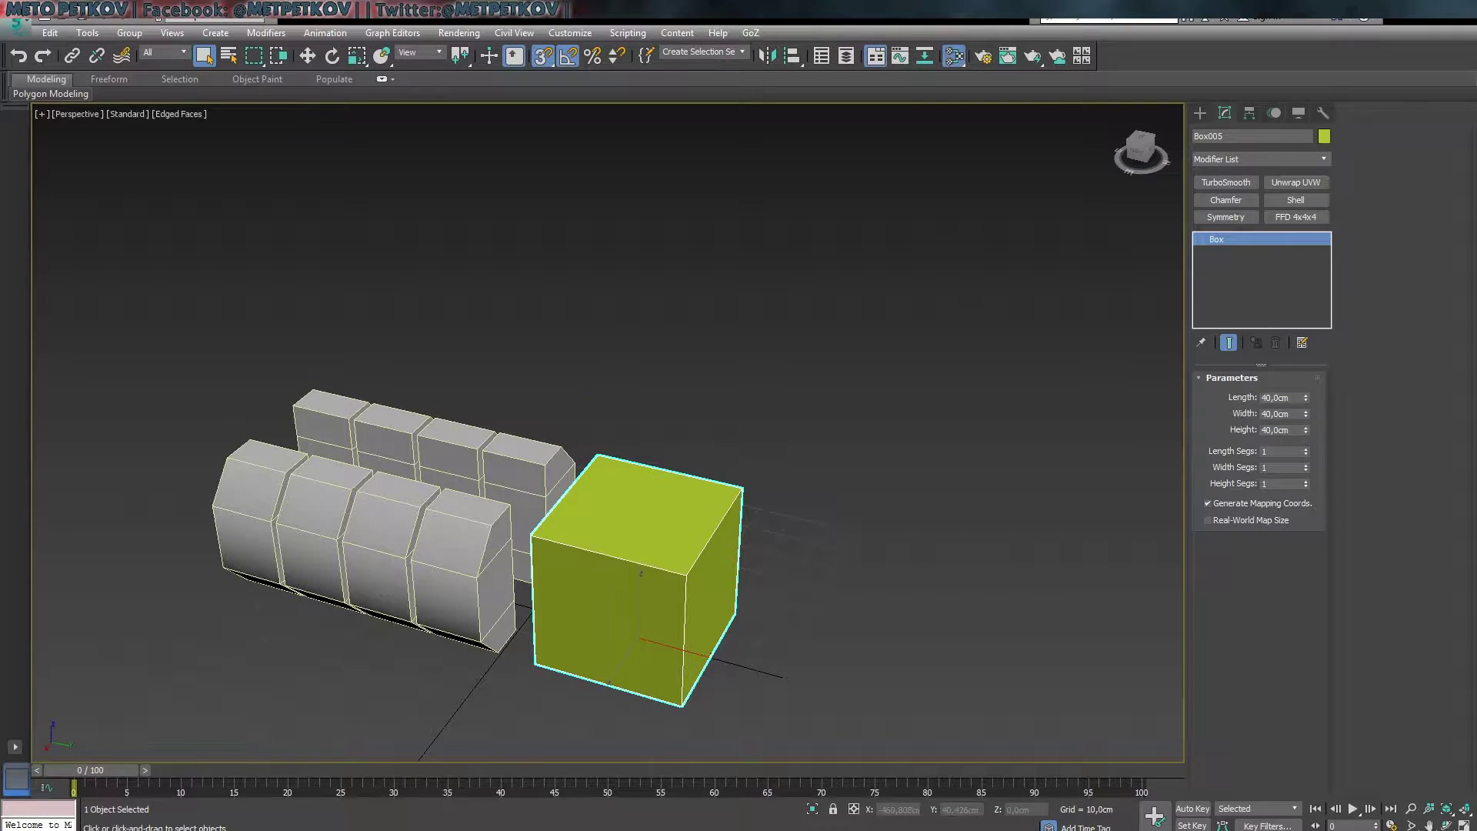
- In the Front view, connect the cube's vertical edges with horizontal edge loops
middle_click_drag(693, 539, 593, 615, "alt")
key("alt+w")
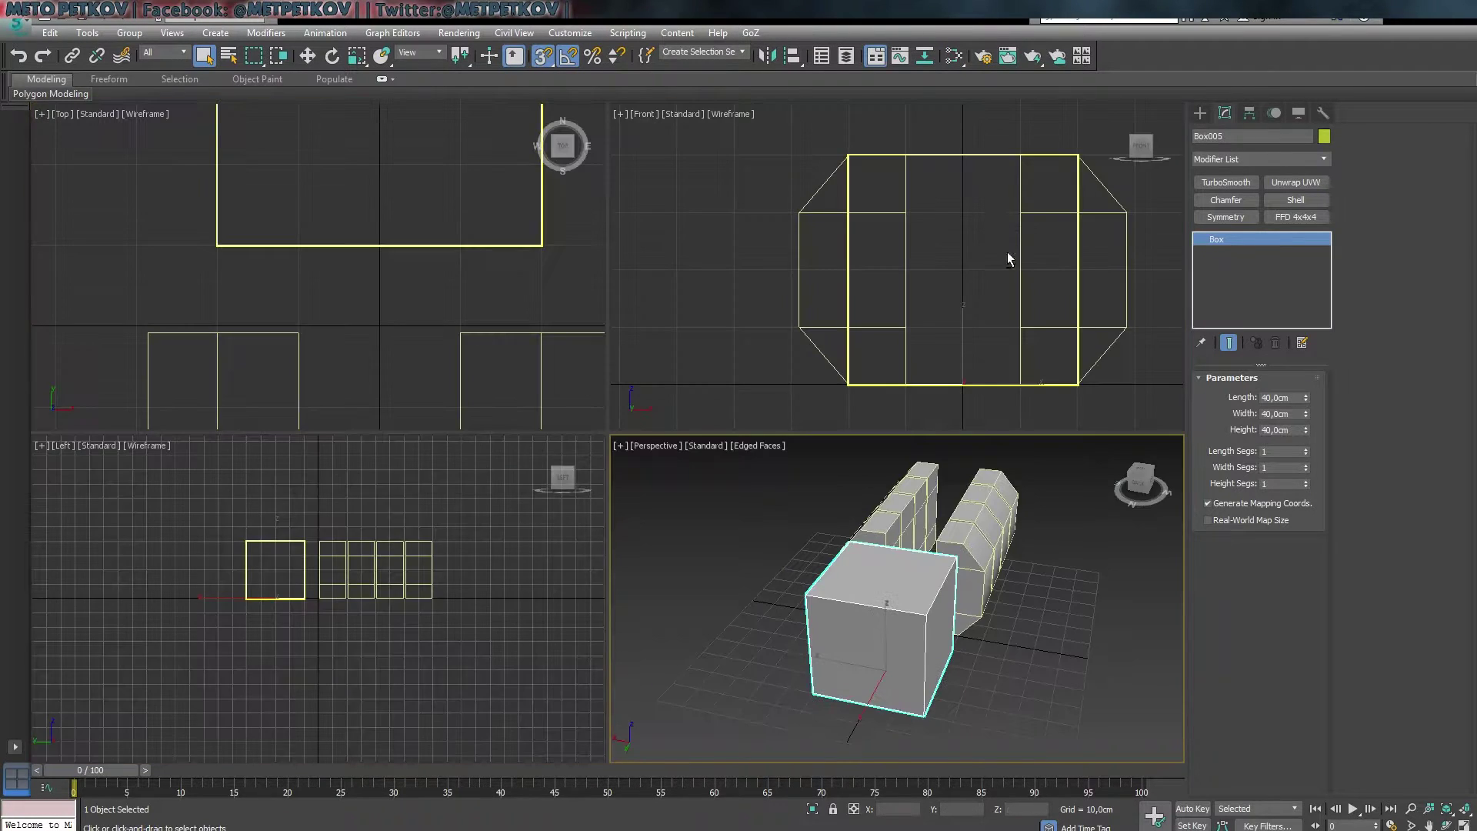
key("alt+w")
key("2")
left_click_drag(211, 467, 943, 474)
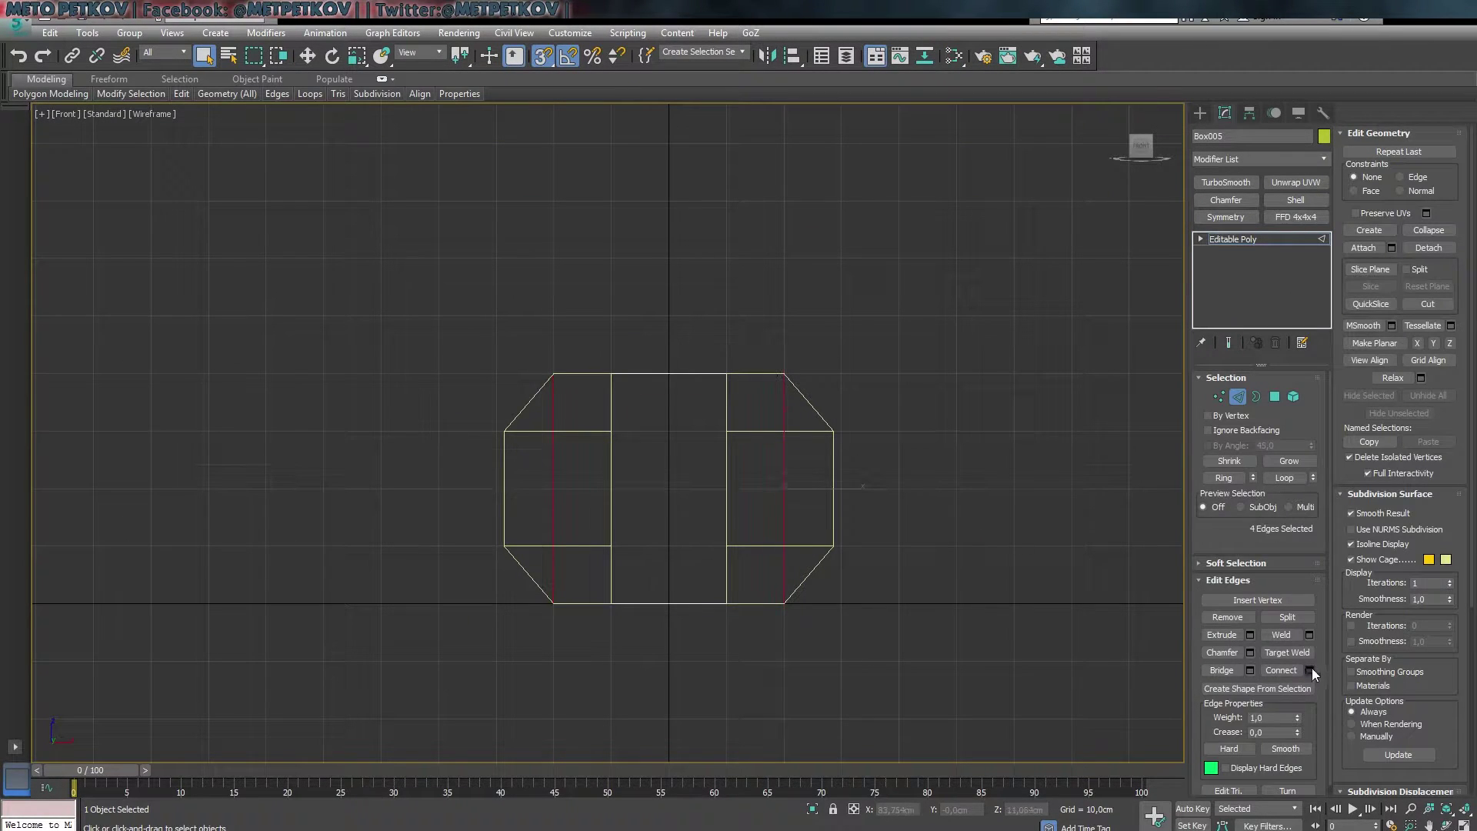
scroll(612, 502, "up", 4)
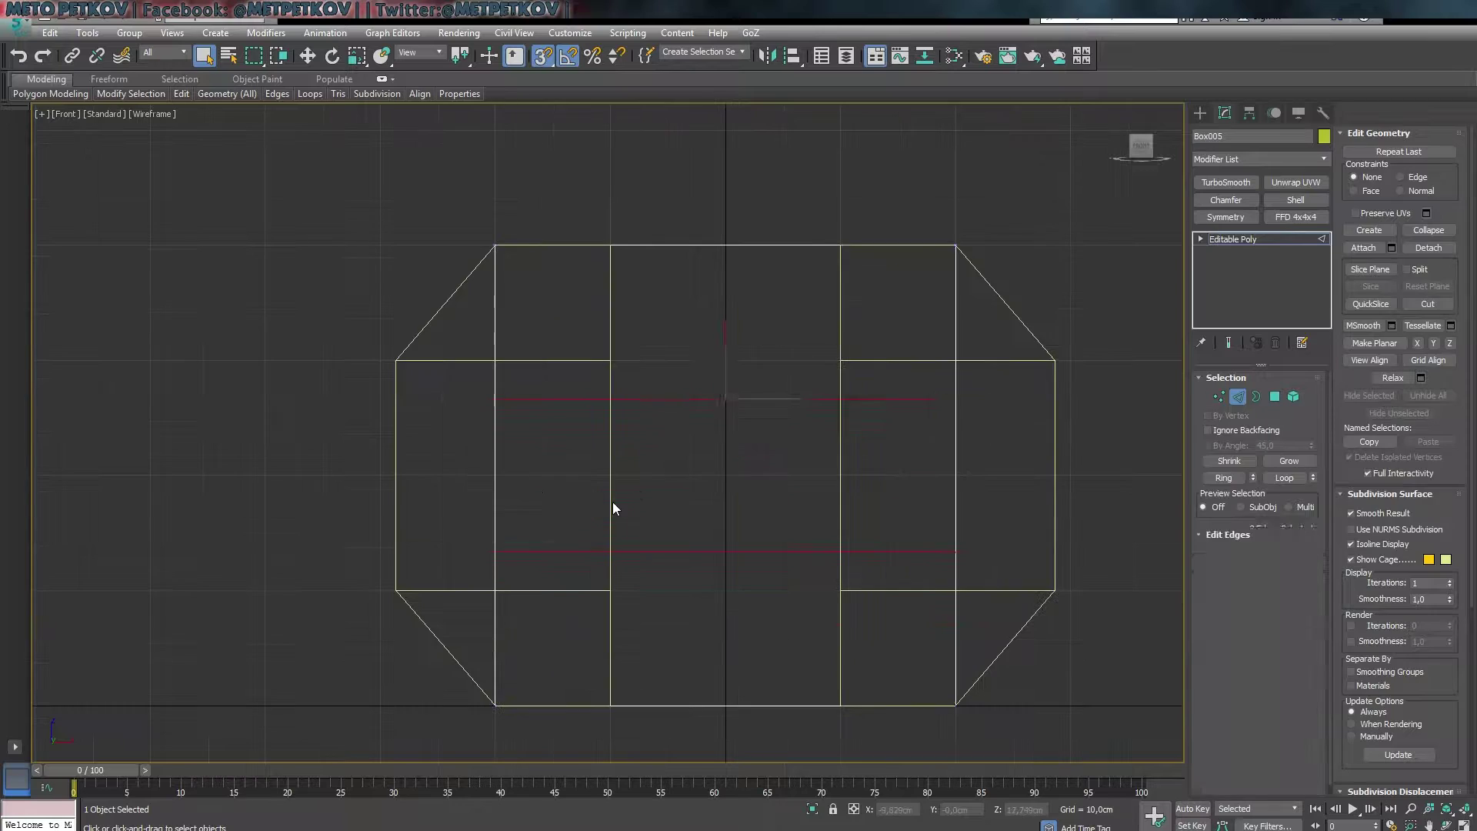
- Move Box005's corner vertices to match the rows' chamfered profile
key("1")
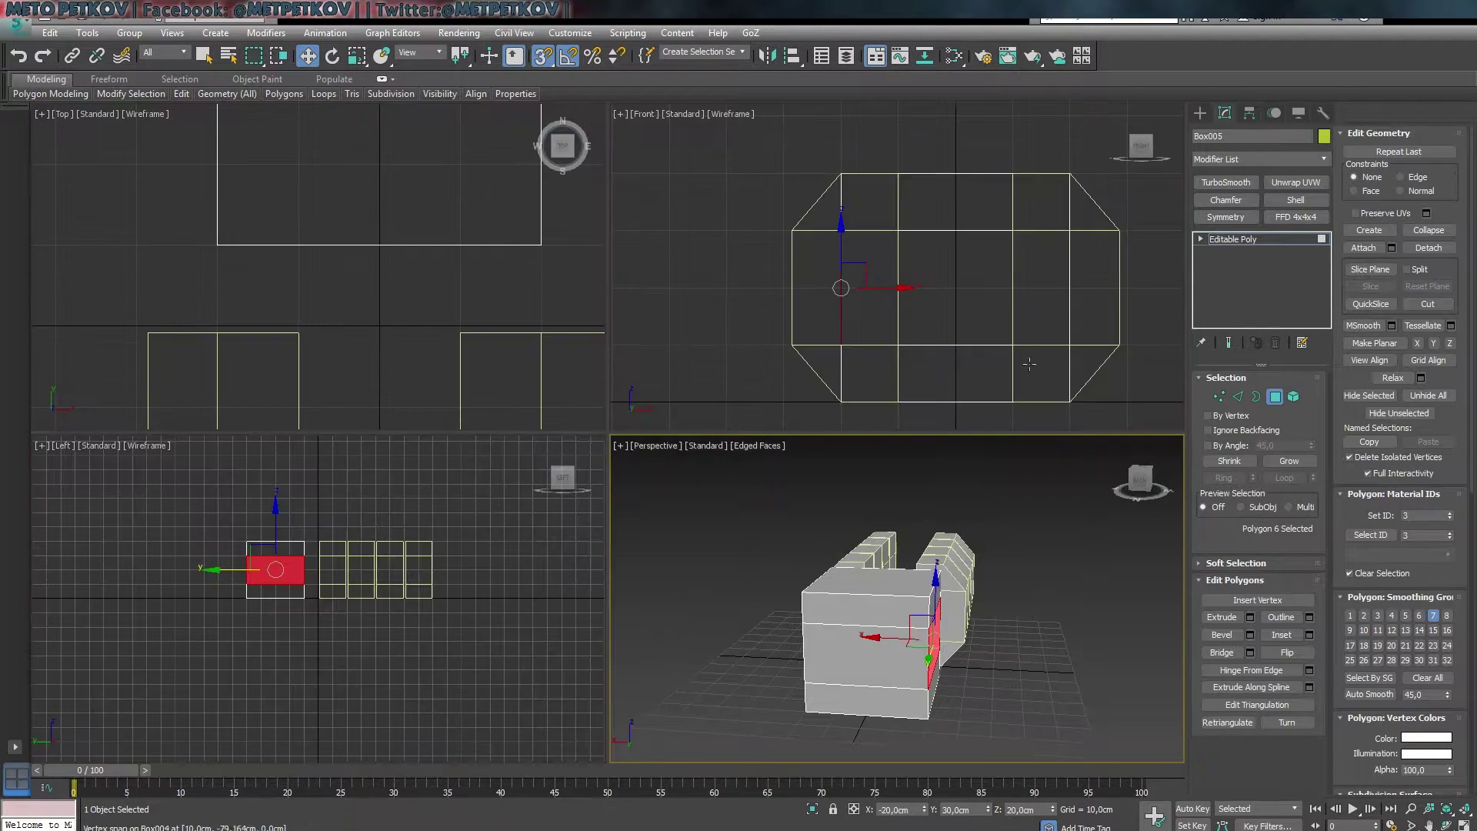
key("1")
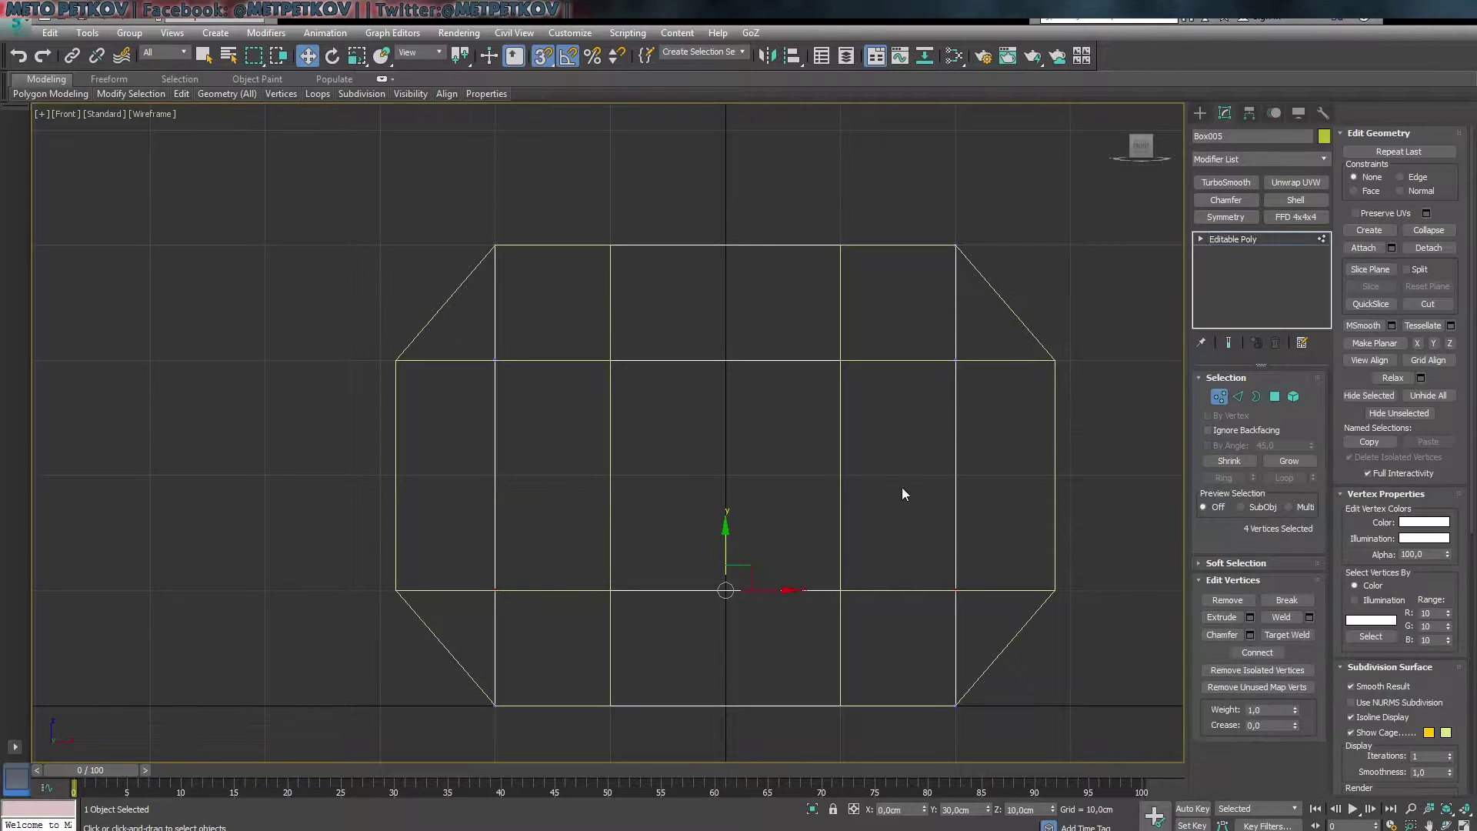
key("alt+w")
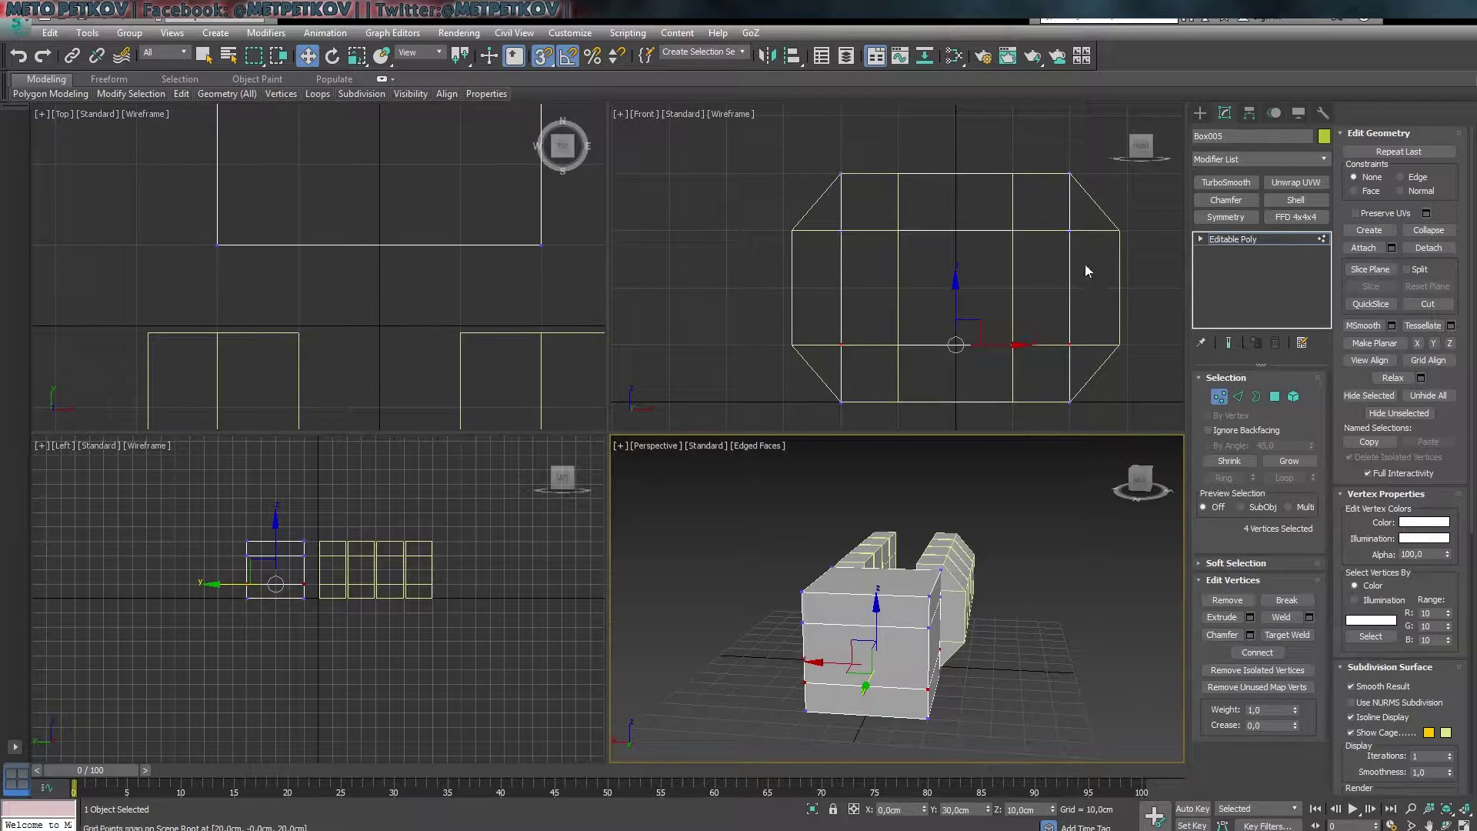
left_click_drag(1040, 192, 1137, 355)
key("alt+w")
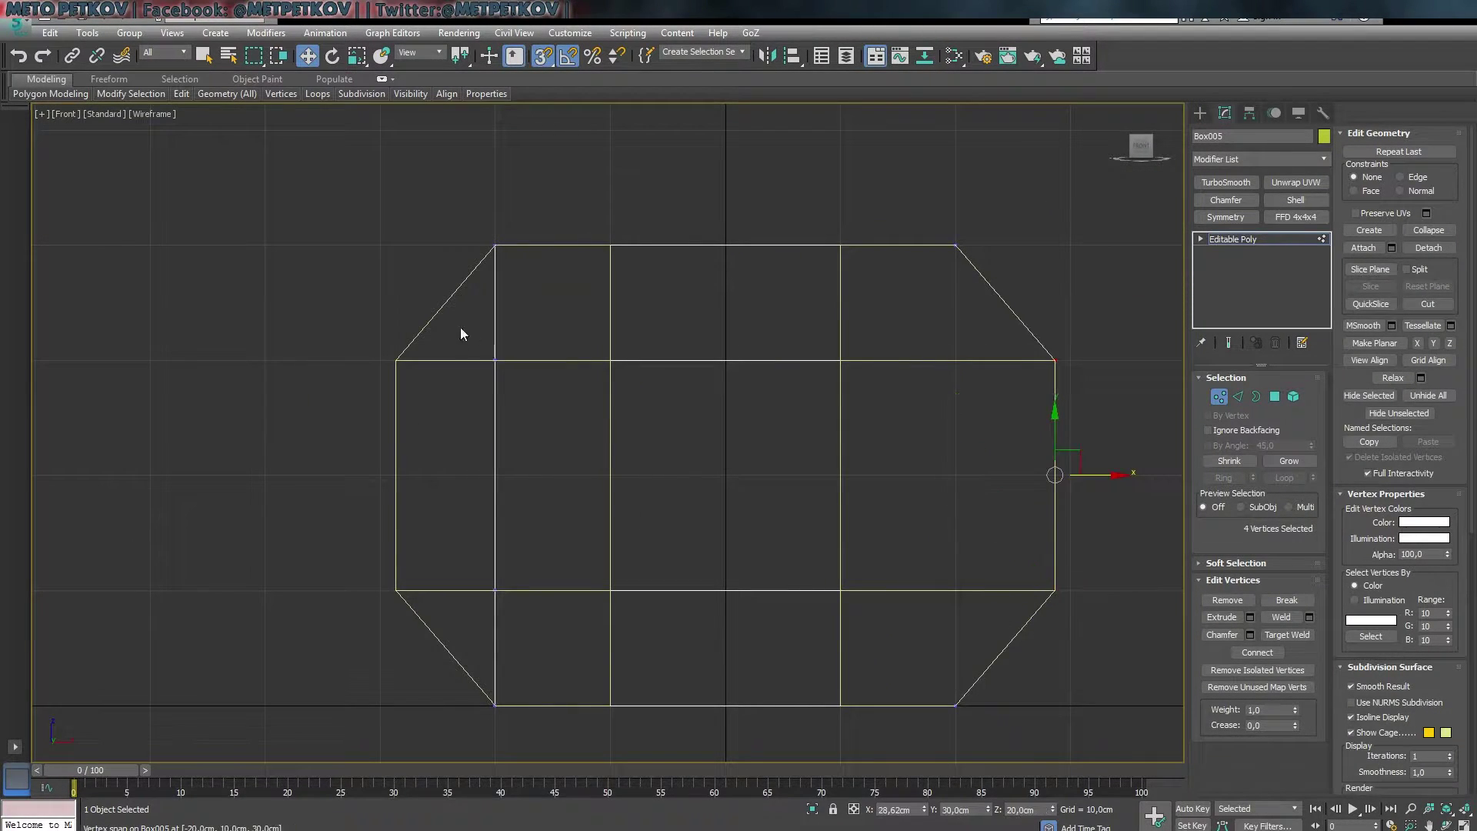
- Adjust Box005's pivot and snap the block against the end of Box004
key("p")
middle_click_drag(752, 502, 796, 573, "alt")
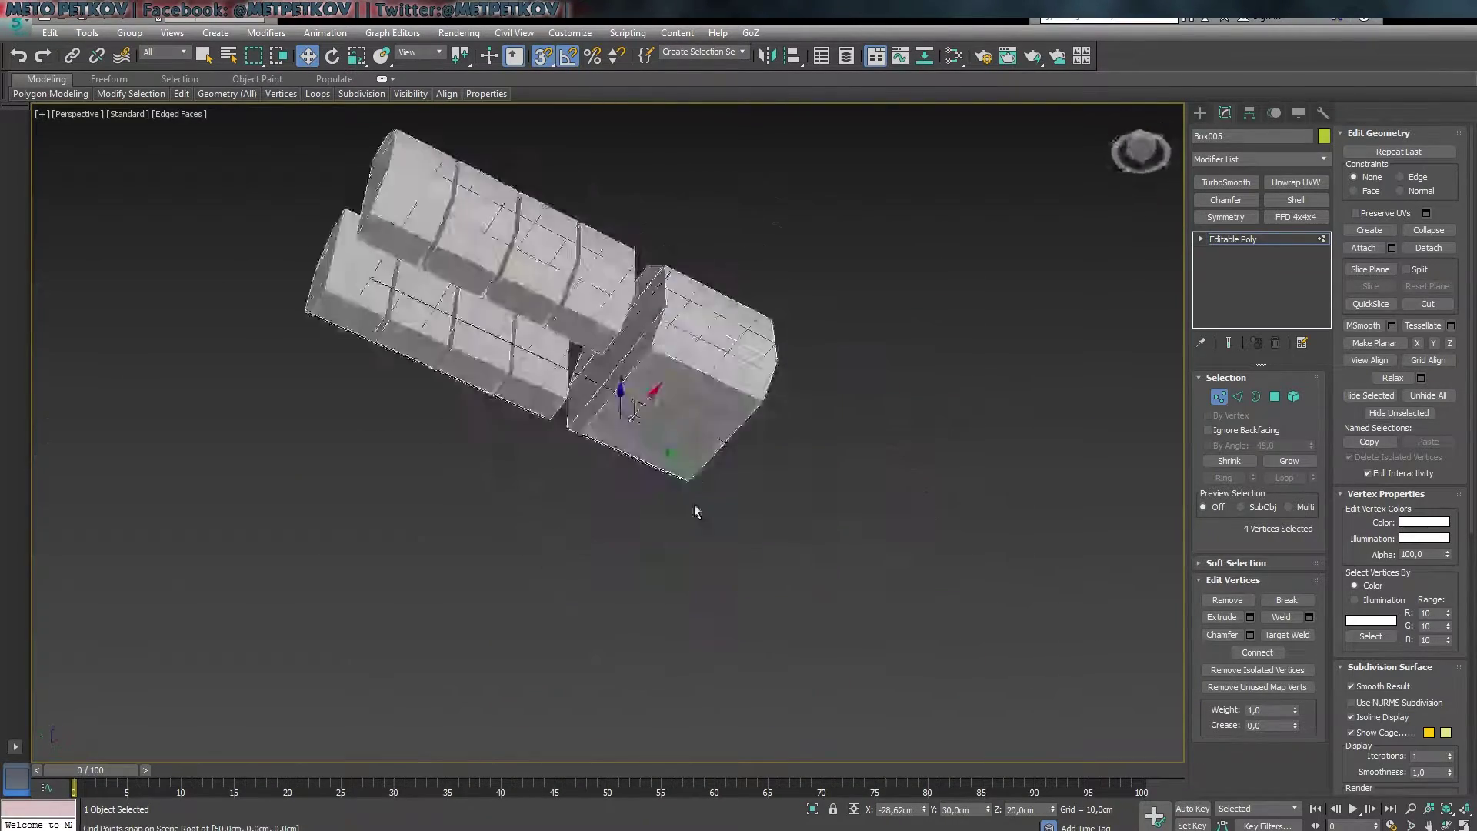
scroll(797, 573, "down", 5)
left_click(1249, 113)
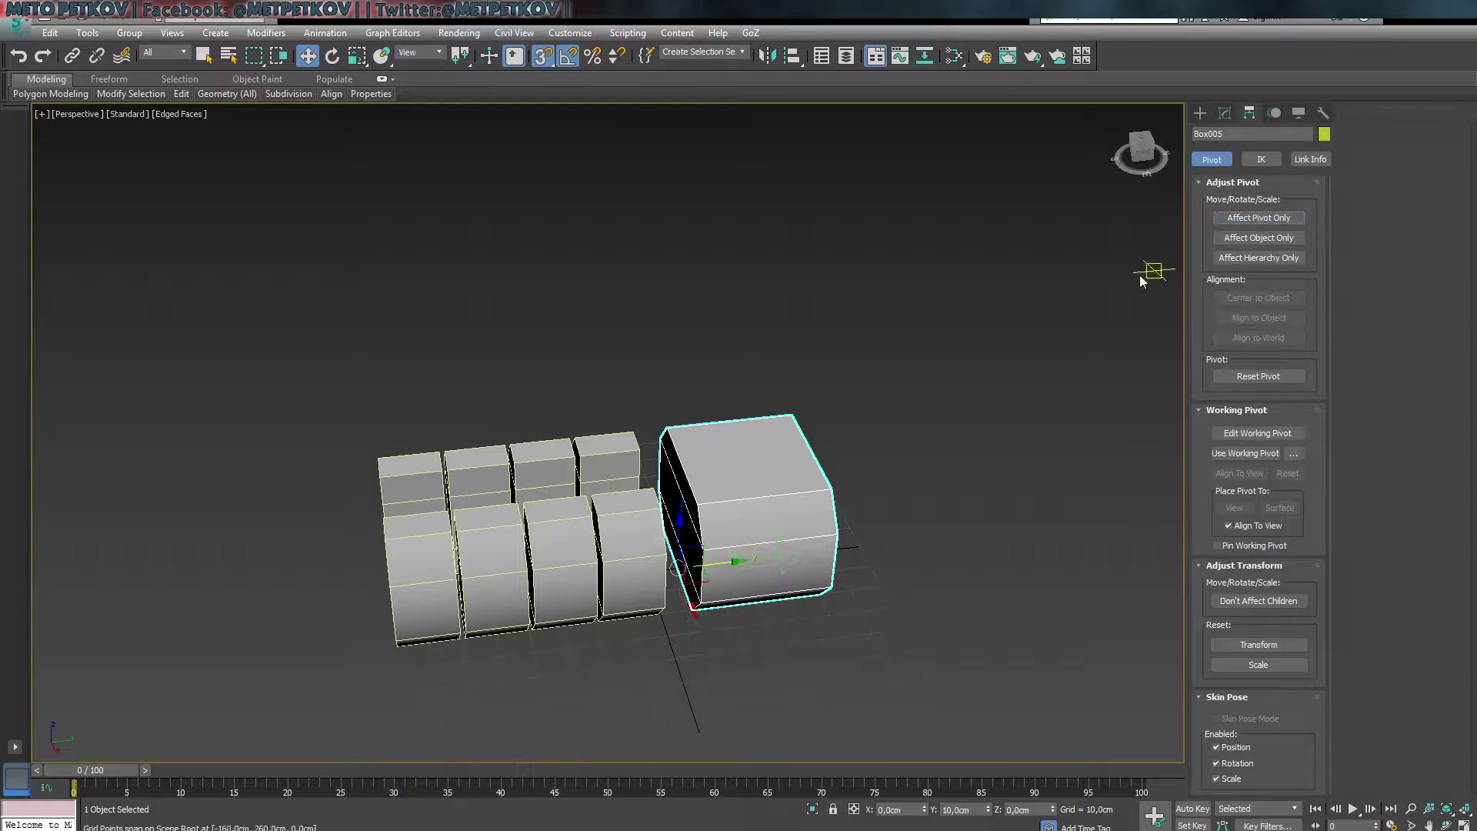
left_click_drag(692, 606, 667, 608)
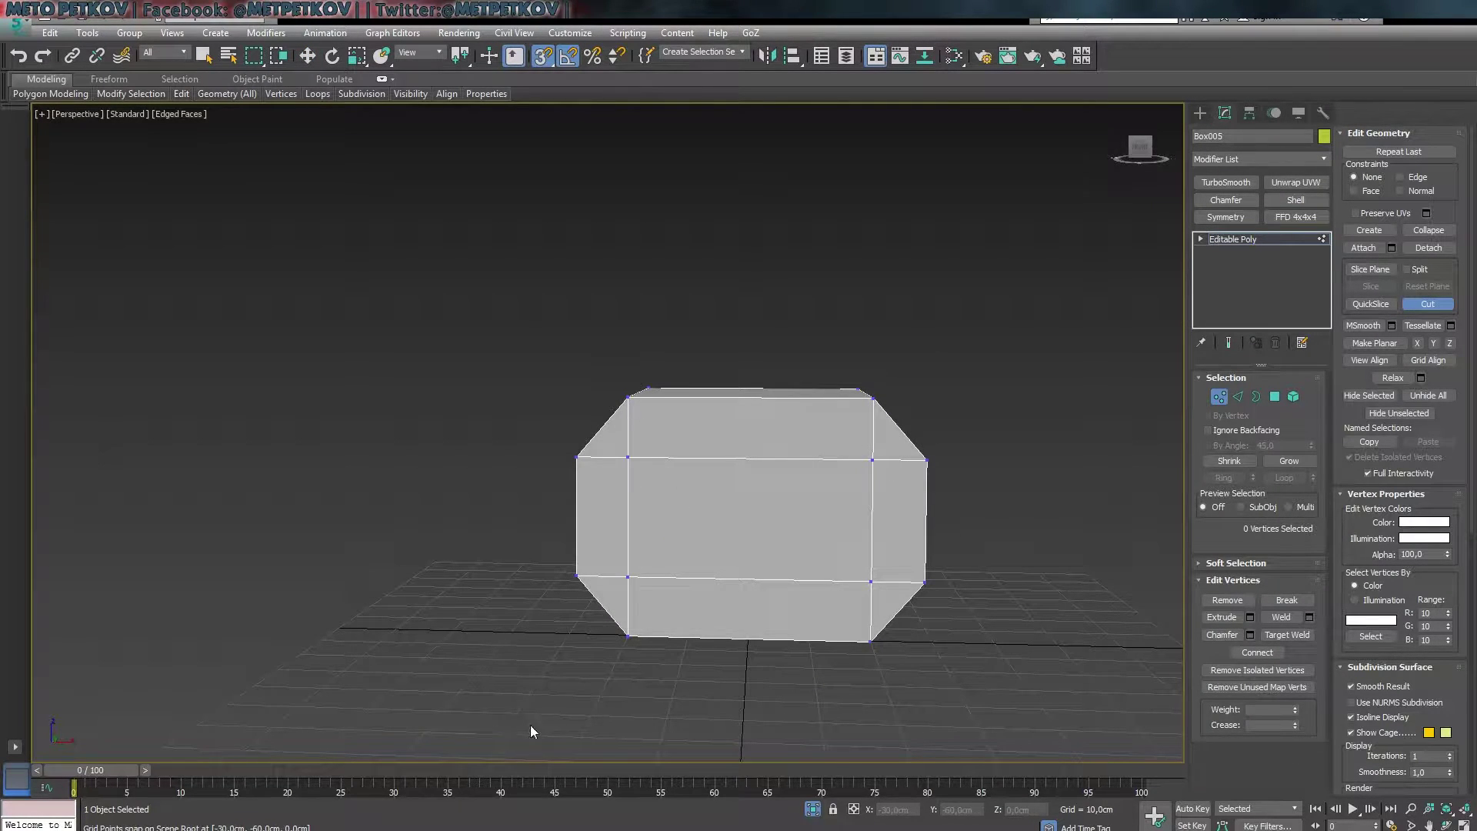
- Scale Box005's inner face and extrude a narrow nose block between the side rows
middle_click_drag(530, 731, 569, 723, "alt")
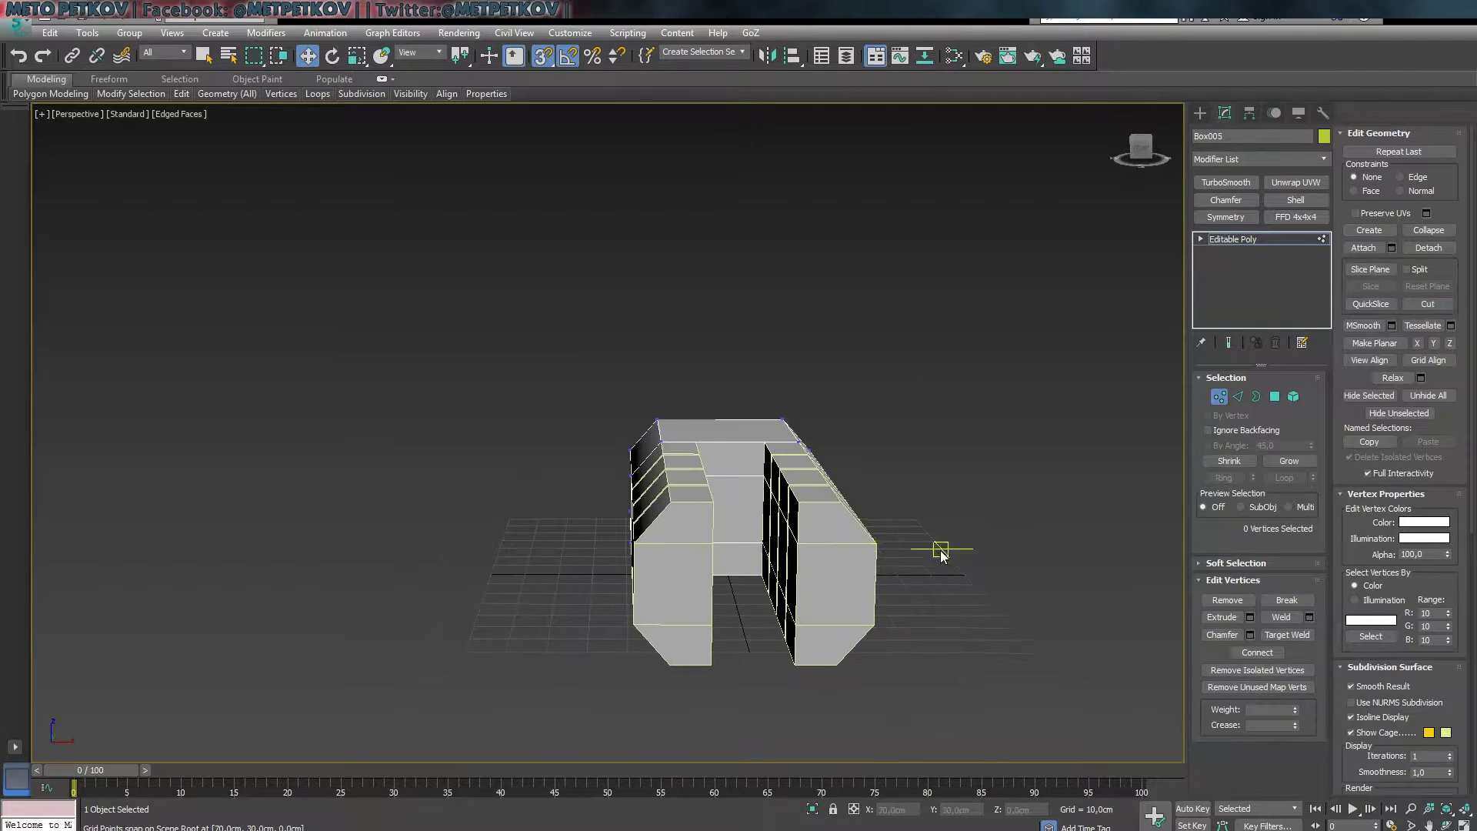
middle_click_drag(760, 554, 1177, 371, "alt")
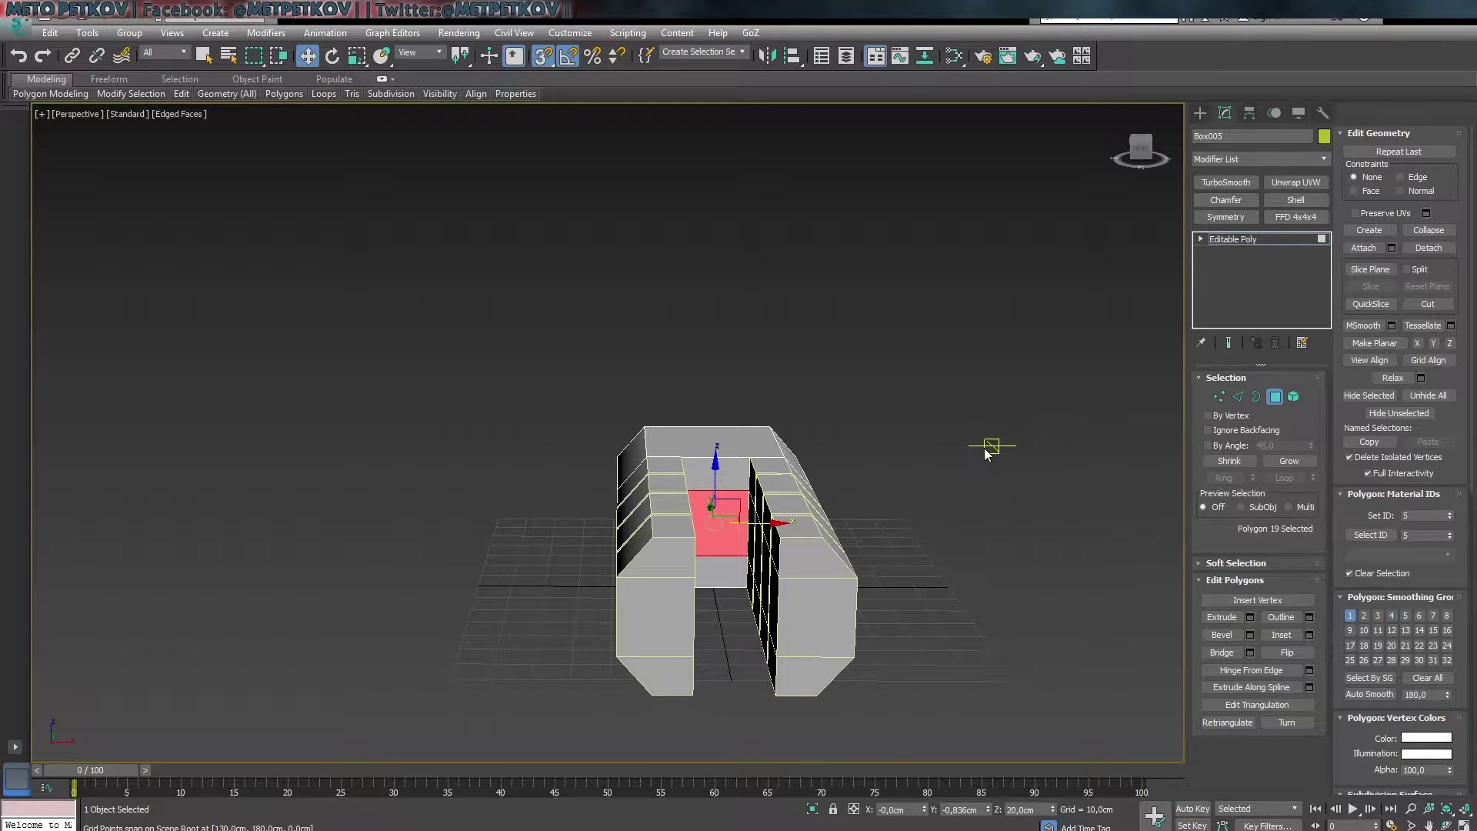
middle_click_drag(987, 454, 987, 539, "alt")
key("r")
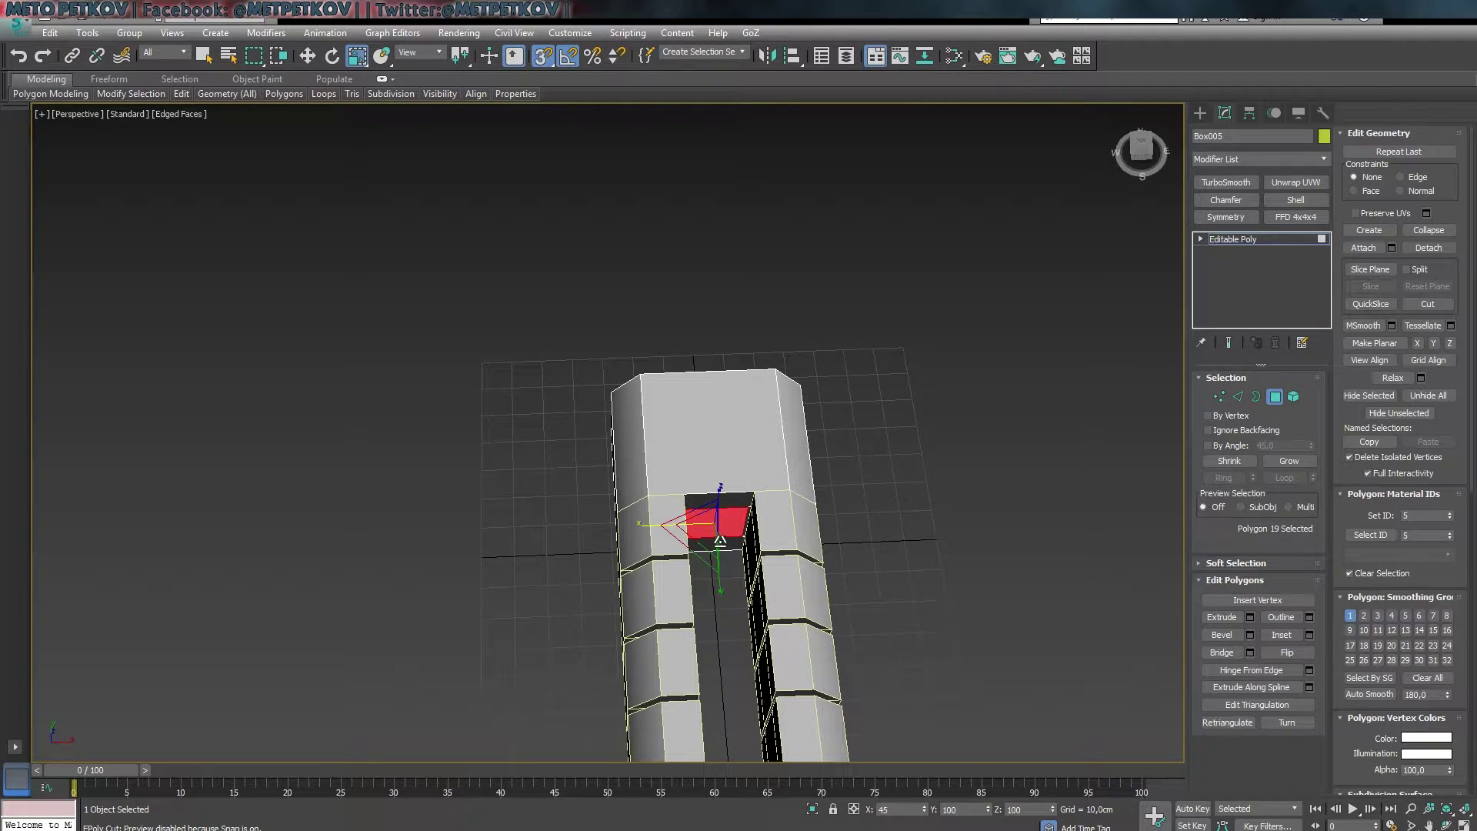
mouse_move(947, 554)
middle_mouse_down("alt")
mouse_move(997, 502)
mouse_move(1165, 644)
middle_mouse_up("alt")
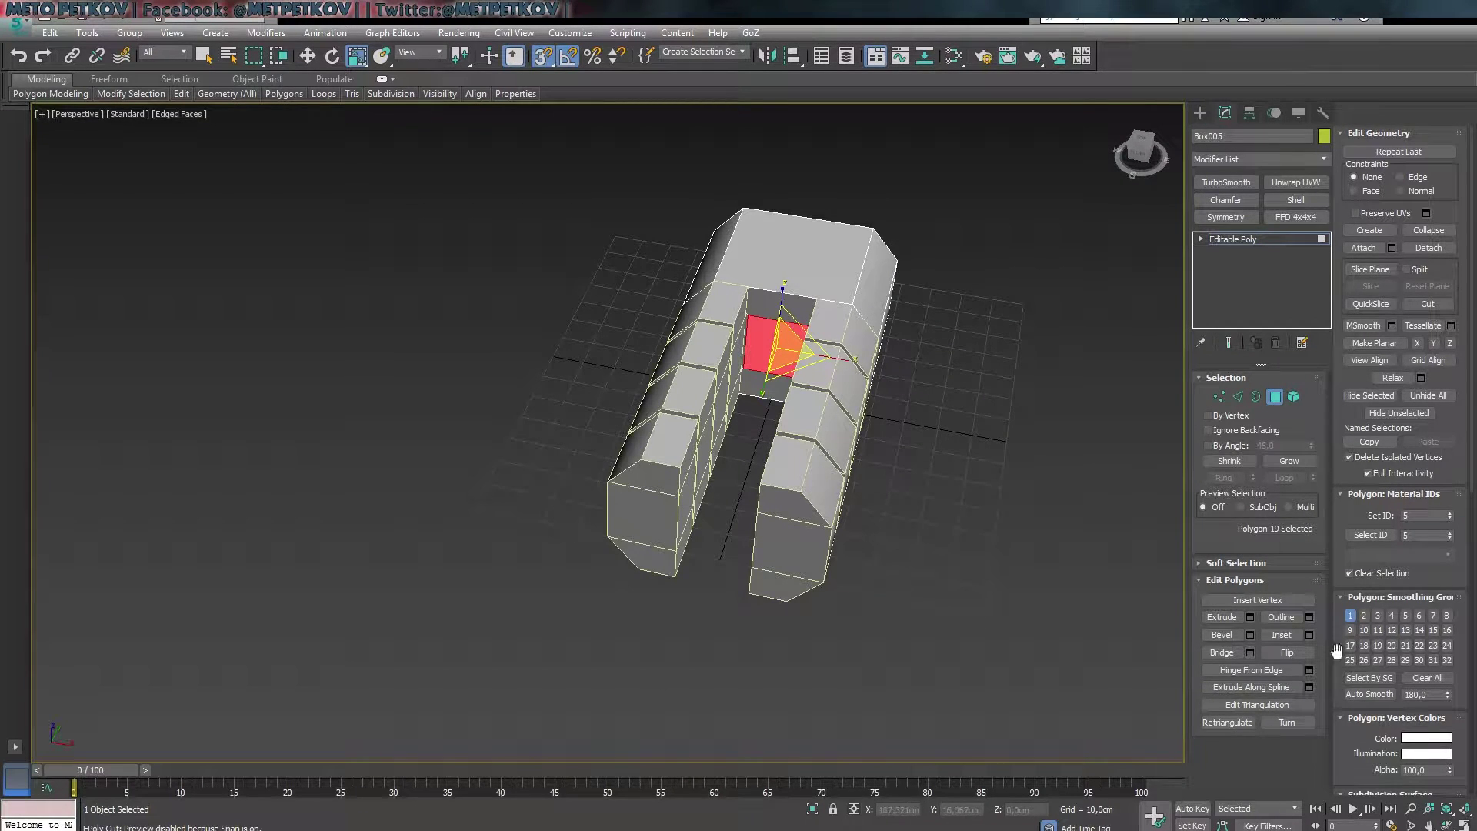
mouse_move(769, 554)
middle_mouse_down("alt")
mouse_move(720, 538)
mouse_move(685, 567)
mouse_move(604, 509)
mouse_move(933, 603)
mouse_move(669, 644)
mouse_move(558, 578)
mouse_move(615, 432)
middle_mouse_up("alt")
key("w")
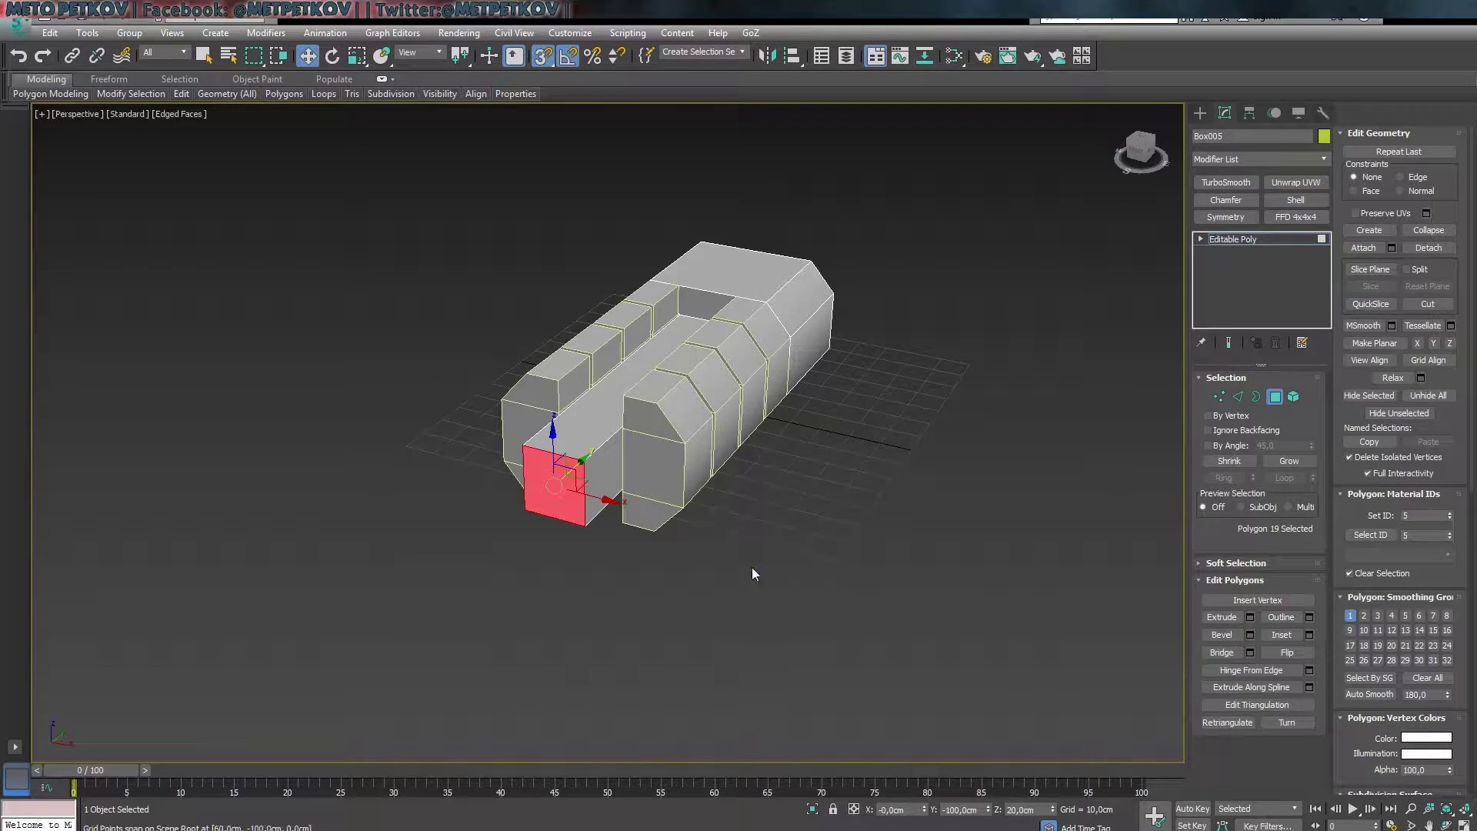
mouse_move(599, 550)
middle_mouse_down("alt")
mouse_move(600, 571)
mouse_move(602, 495)
middle_mouse_up("alt")
- Select the top face of the hull's end cap in polygon mode
key("2")
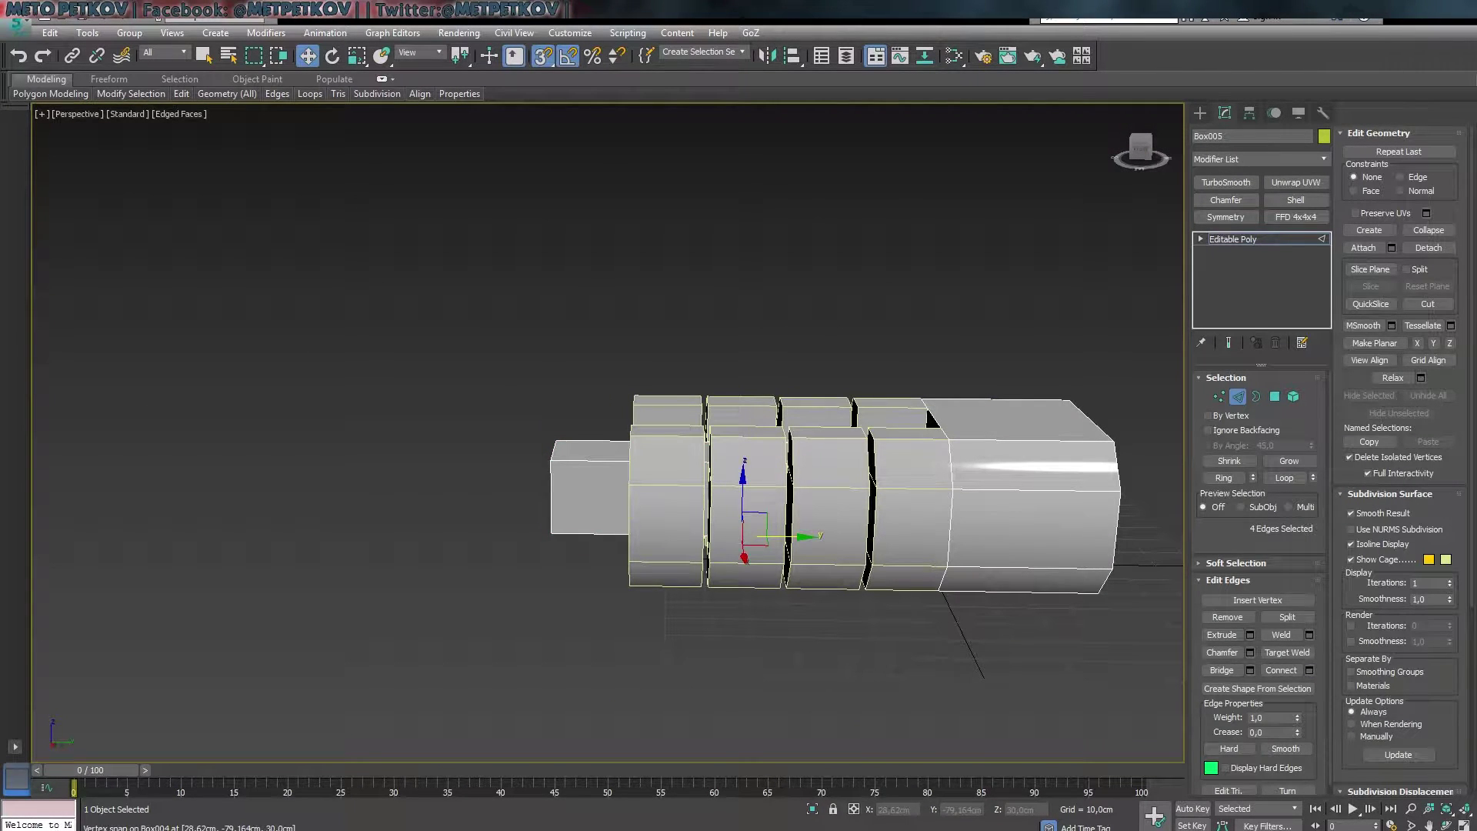
scroll(465, 600, "up", 3)
mouse_move(783, 512)
middle_mouse_down("alt")
mouse_move(699, 428)
mouse_move(662, 587)
mouse_move(665, 529)
mouse_move(569, 510)
mouse_move(663, 574)
middle_mouse_up("alt")
key("4")
scroll(663, 574, "down", 4)
left_click(813, 810)
middle_click_drag(800, 762, 740, 706, "alt")
mouse_move(616, 531)
middle_mouse_down("alt")
mouse_move(587, 538)
mouse_move(646, 491)
mouse_move(695, 584)
mouse_move(739, 569)
mouse_move(686, 584)
mouse_move(616, 491)
mouse_move(531, 593)
middle_mouse_up("alt")
left_click(692, 477, "alt")
- Select two end vertices of the hull in the four-view side view
key("1")
key("alt+w")
key("alt+w")
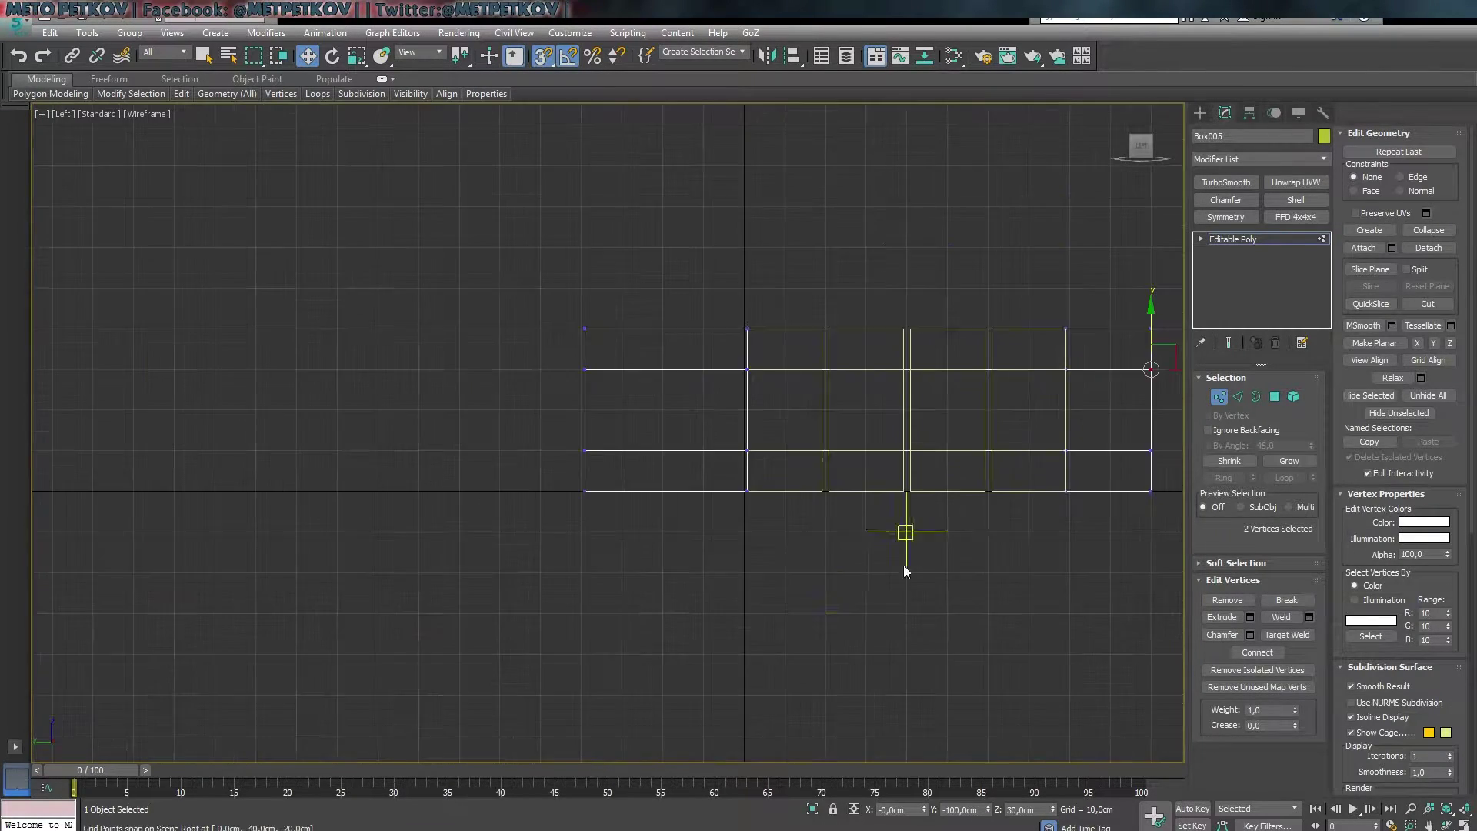
left_click_drag(524, 446, 600, 473)
key("p")
mouse_move(903, 629)
middle_mouse_down("alt")
mouse_move(903, 641)
mouse_move(625, 385)
middle_mouse_up("alt")
mouse_move(570, 588)
middle_mouse_down("alt")
mouse_move(482, 732)
mouse_move(505, 699)
mouse_move(616, 745)
mouse_move(561, 739)
mouse_move(501, 439)
middle_mouse_up("alt")
key("2")
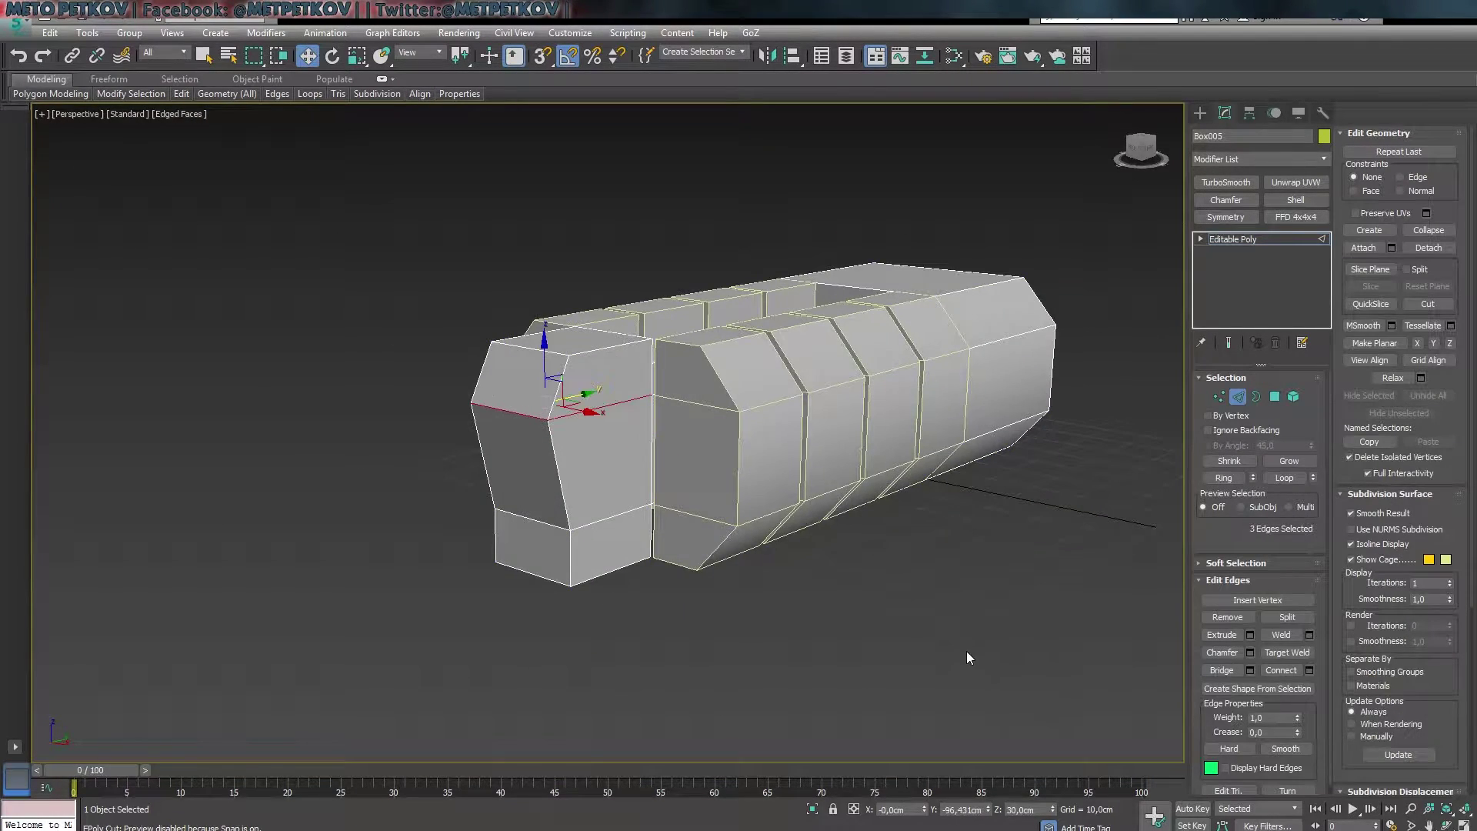
middle_click_drag(969, 658, 1258, 604, "alt")
- Chamfer the selected nose edges, splitting each into two
key("ctrl+shift+c")
left_click_drag(585, 421, 586, 399)
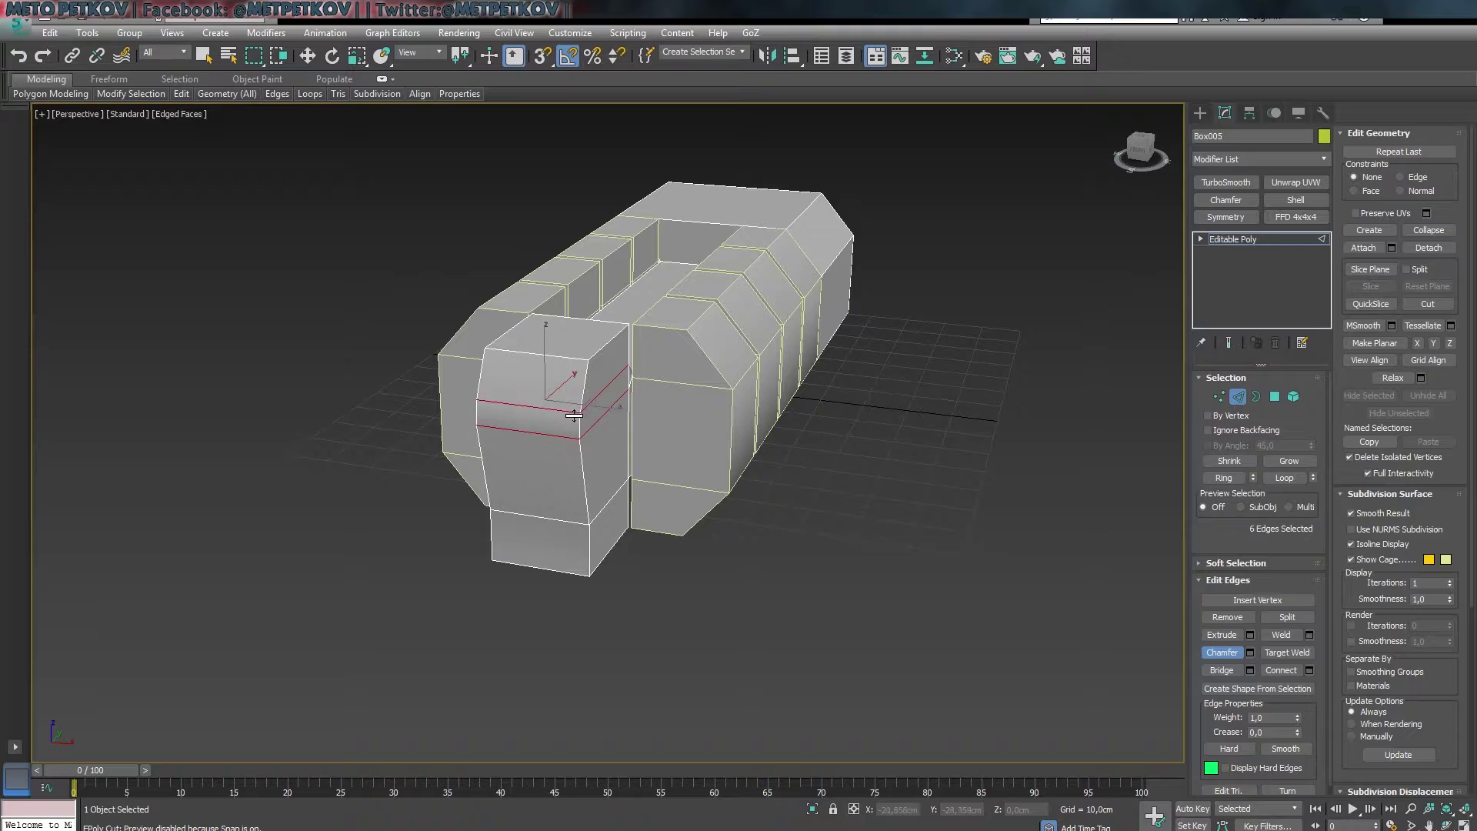
mouse_move(574, 415)
middle_mouse_down("alt")
mouse_move(752, 627)
mouse_move(864, 561)
mouse_move(702, 627)
mouse_move(723, 634)
middle_mouse_up("alt")
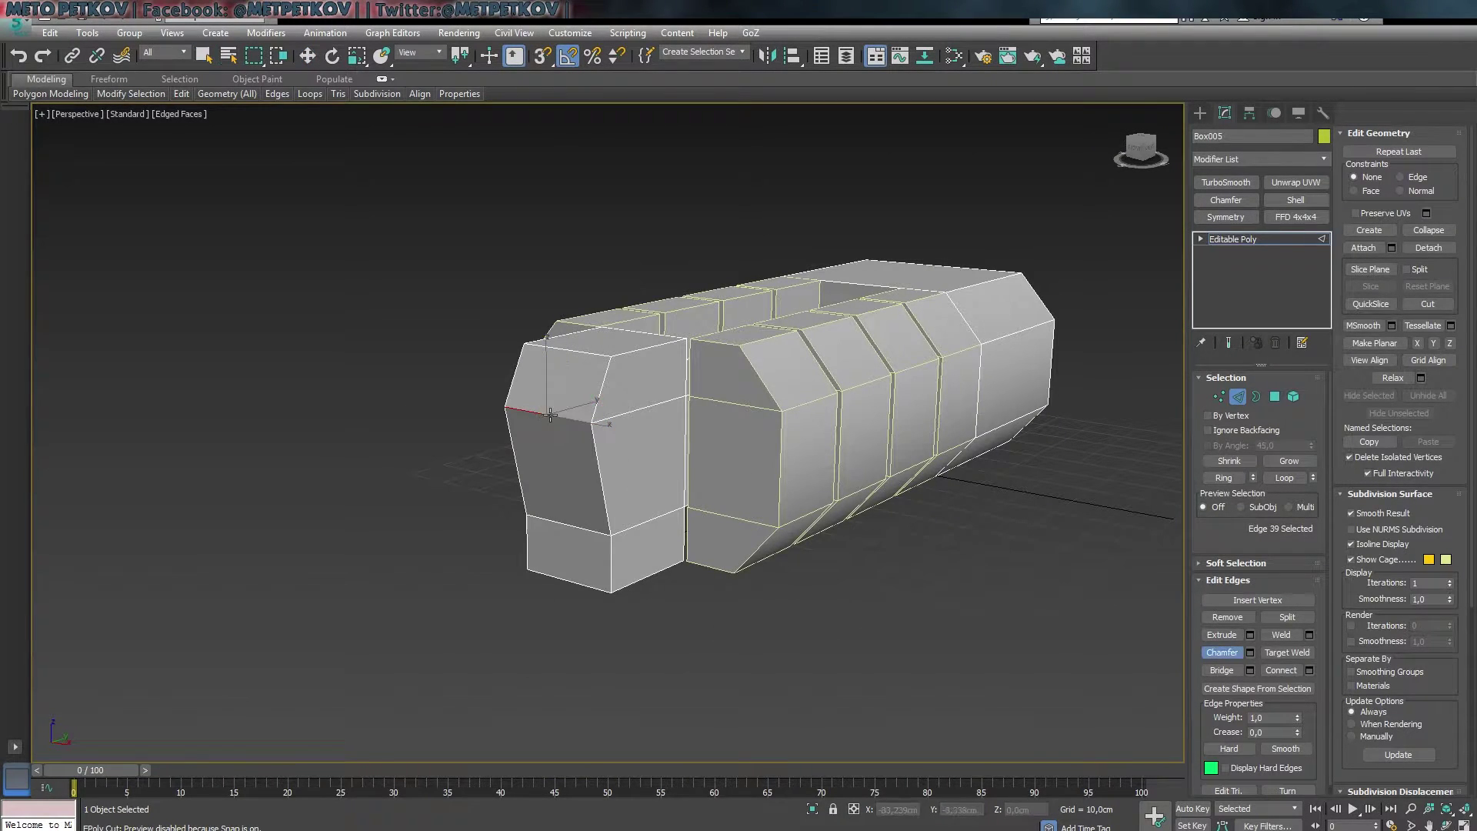
left_click_drag(544, 418, 571, 394)
middle_click_drag(568, 419, 463, 391, "alt")
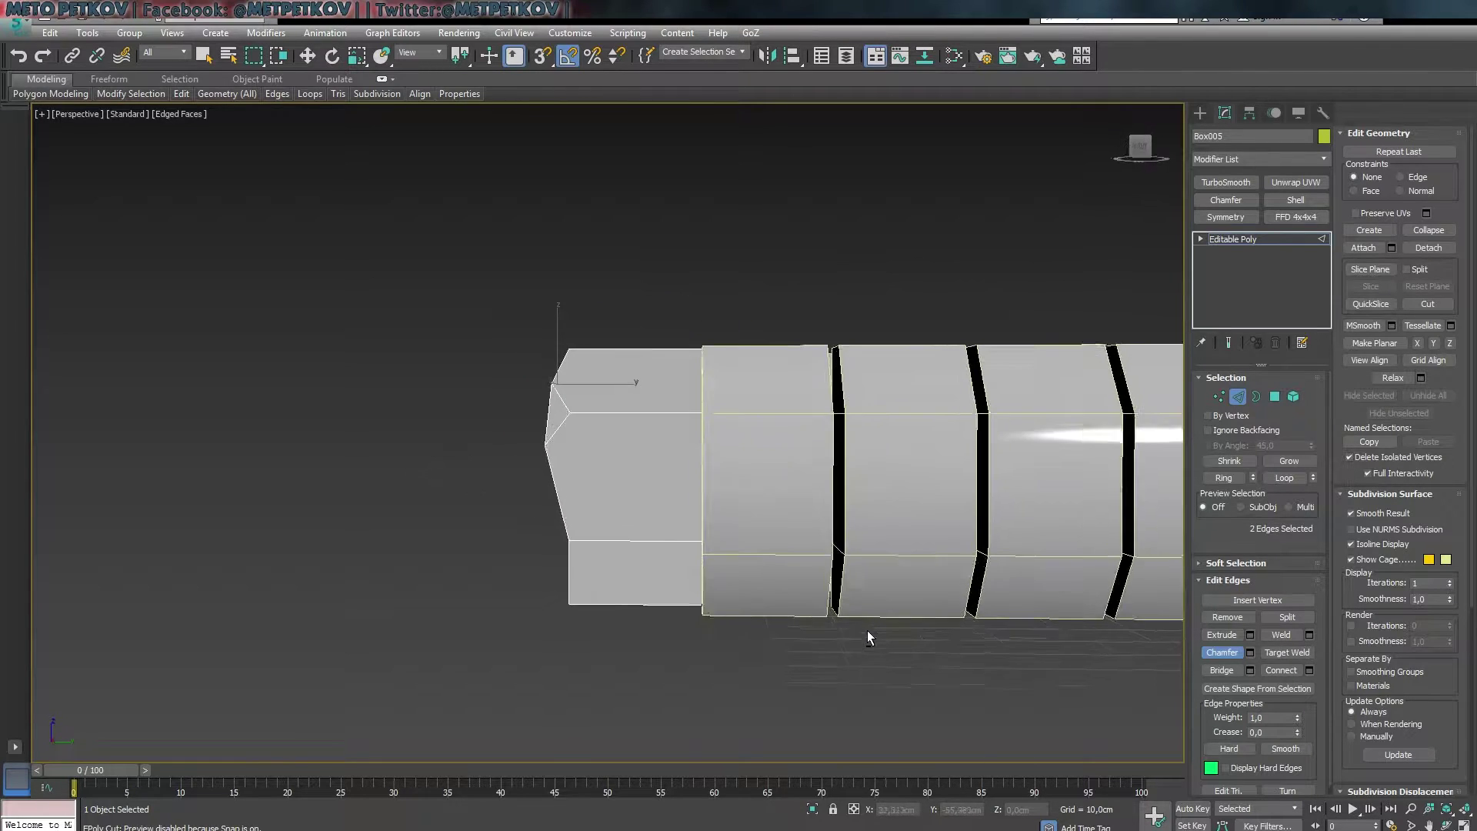
- Select two nose vertices and turn on Move with snapping
key("1")
left_click_drag(641, 454, 639, 450)
scroll(554, 484, "up", 3)
key("w")
key("s")
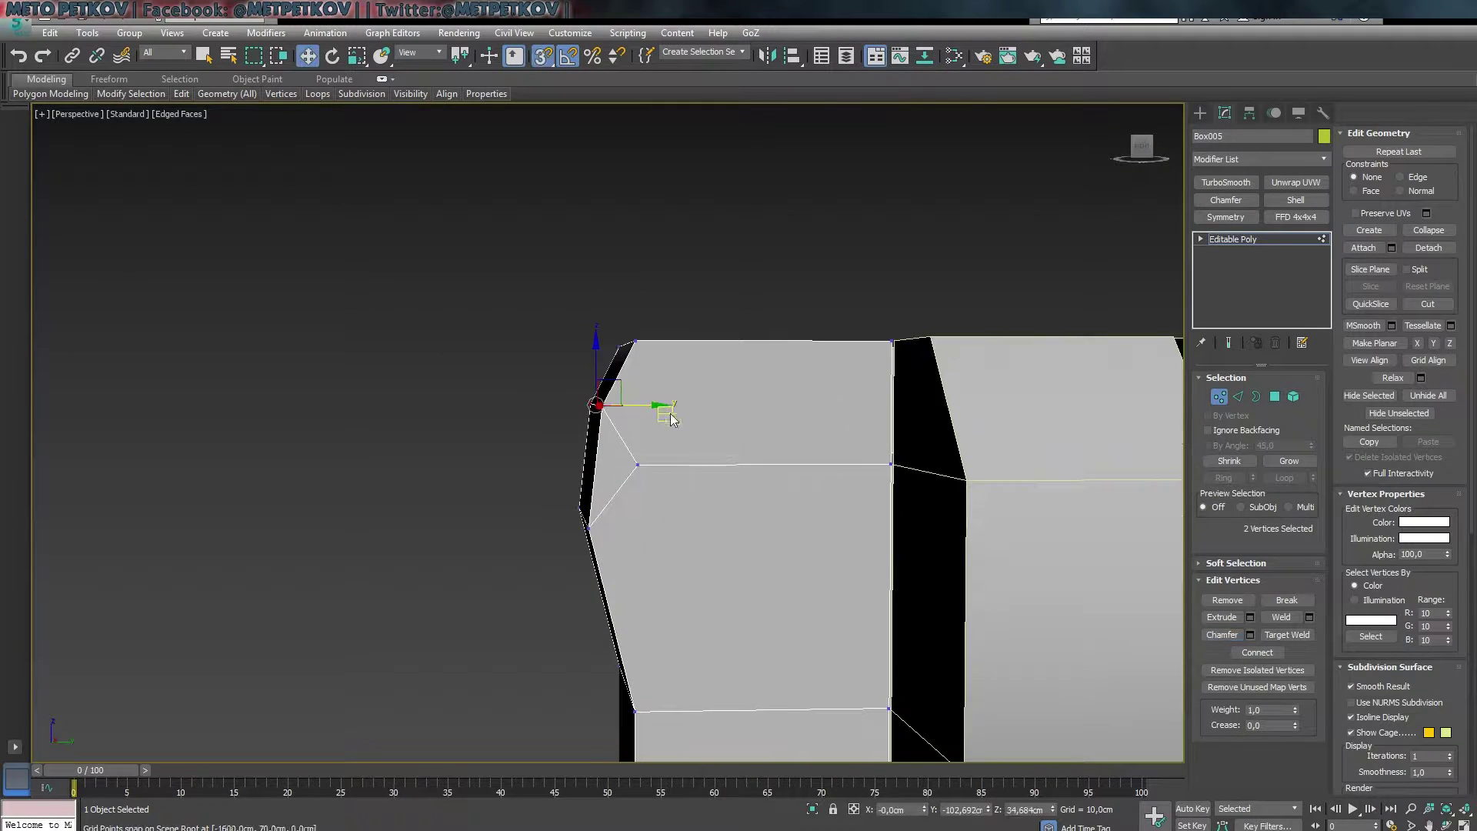
scroll(587, 520, "down", 3)
middle_click_drag(516, 613, 507, 663, "alt")
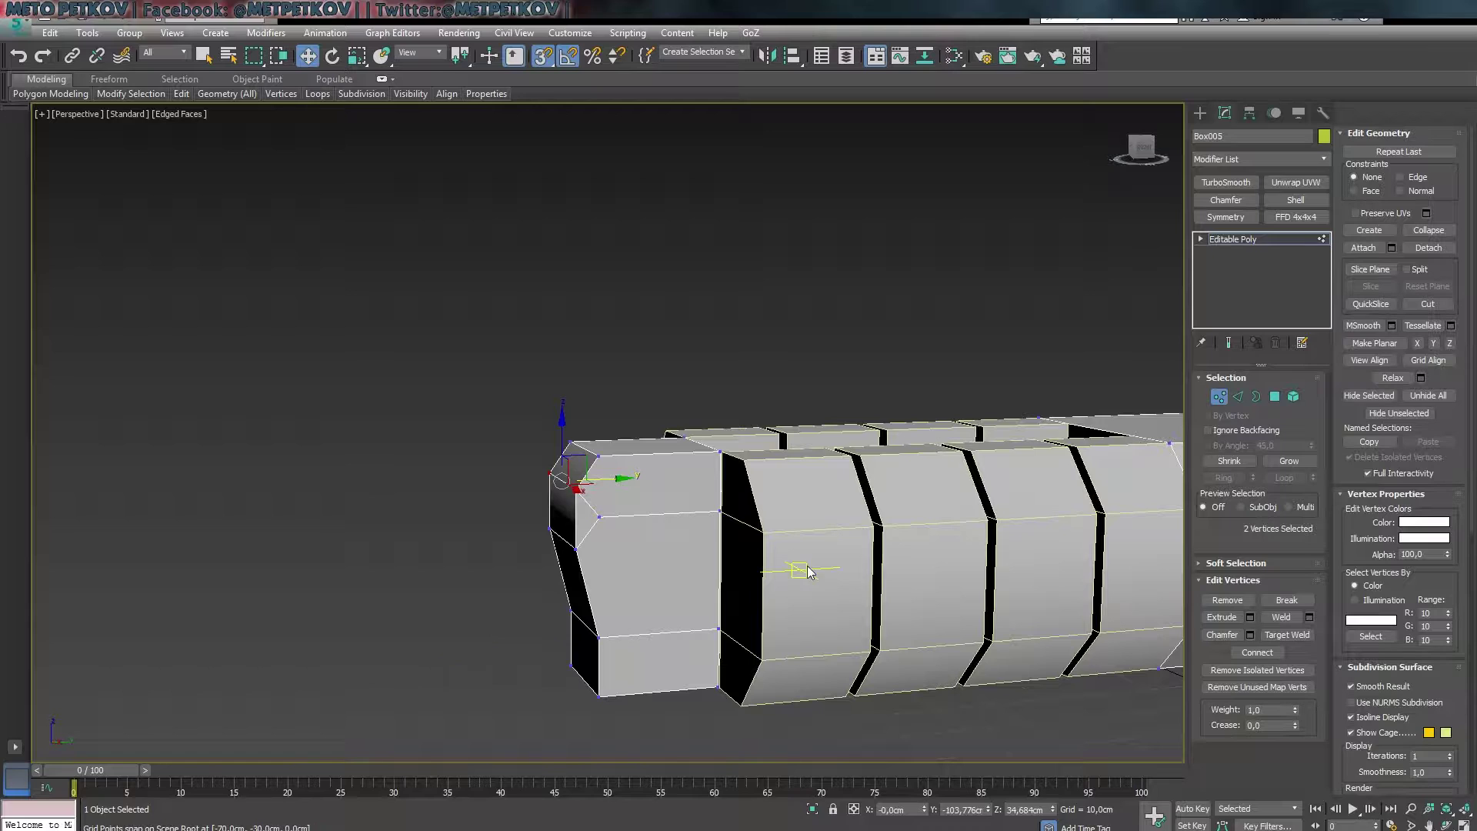
mouse_move(523, 591)
middle_mouse_down("alt")
mouse_move(439, 610)
mouse_move(511, 650)
middle_mouse_up("alt")
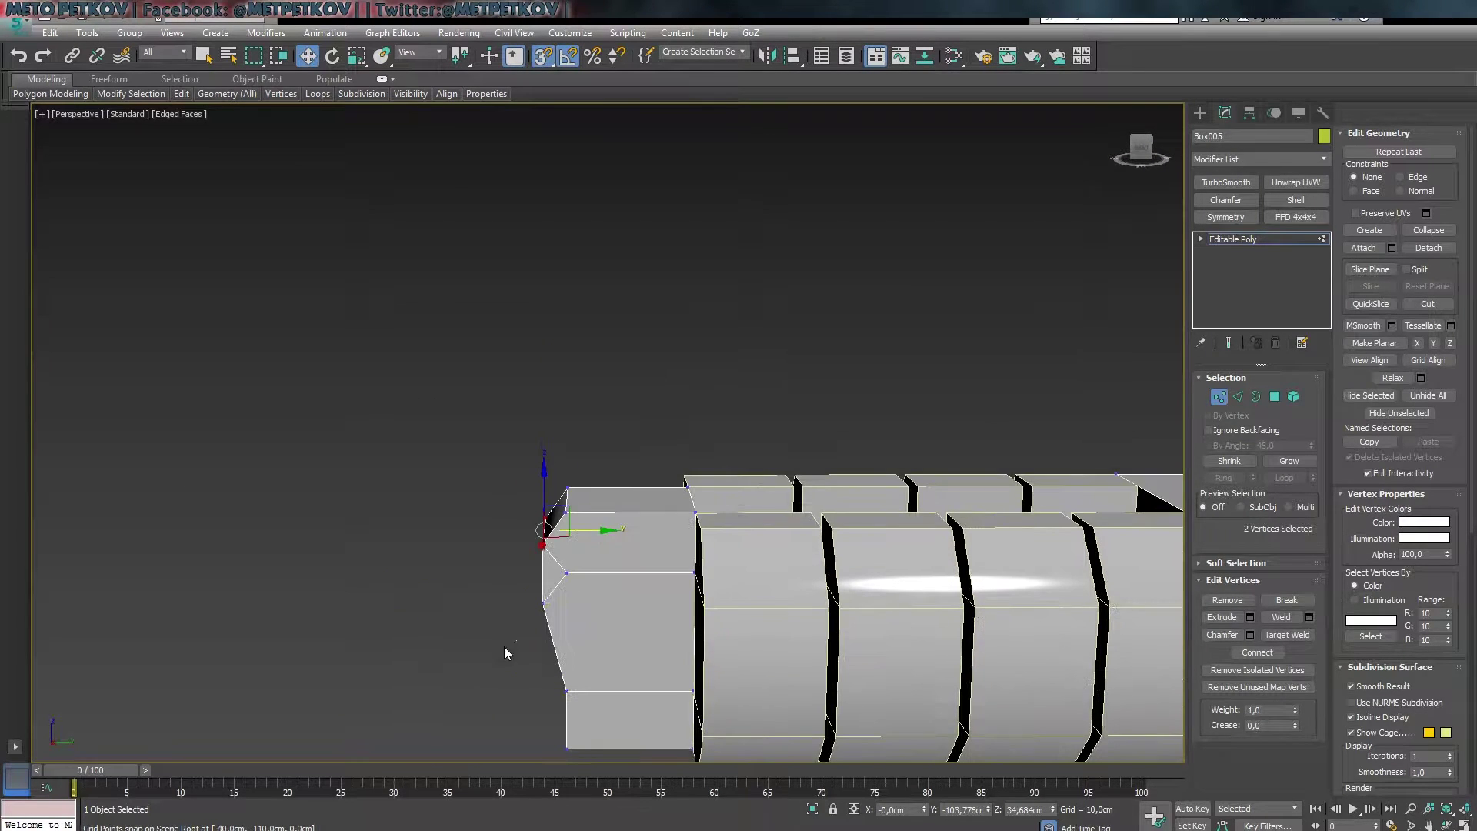
- Select the corner vertex pairs on both sides of the box end
key("1")
key("1")
left_click(573, 568)
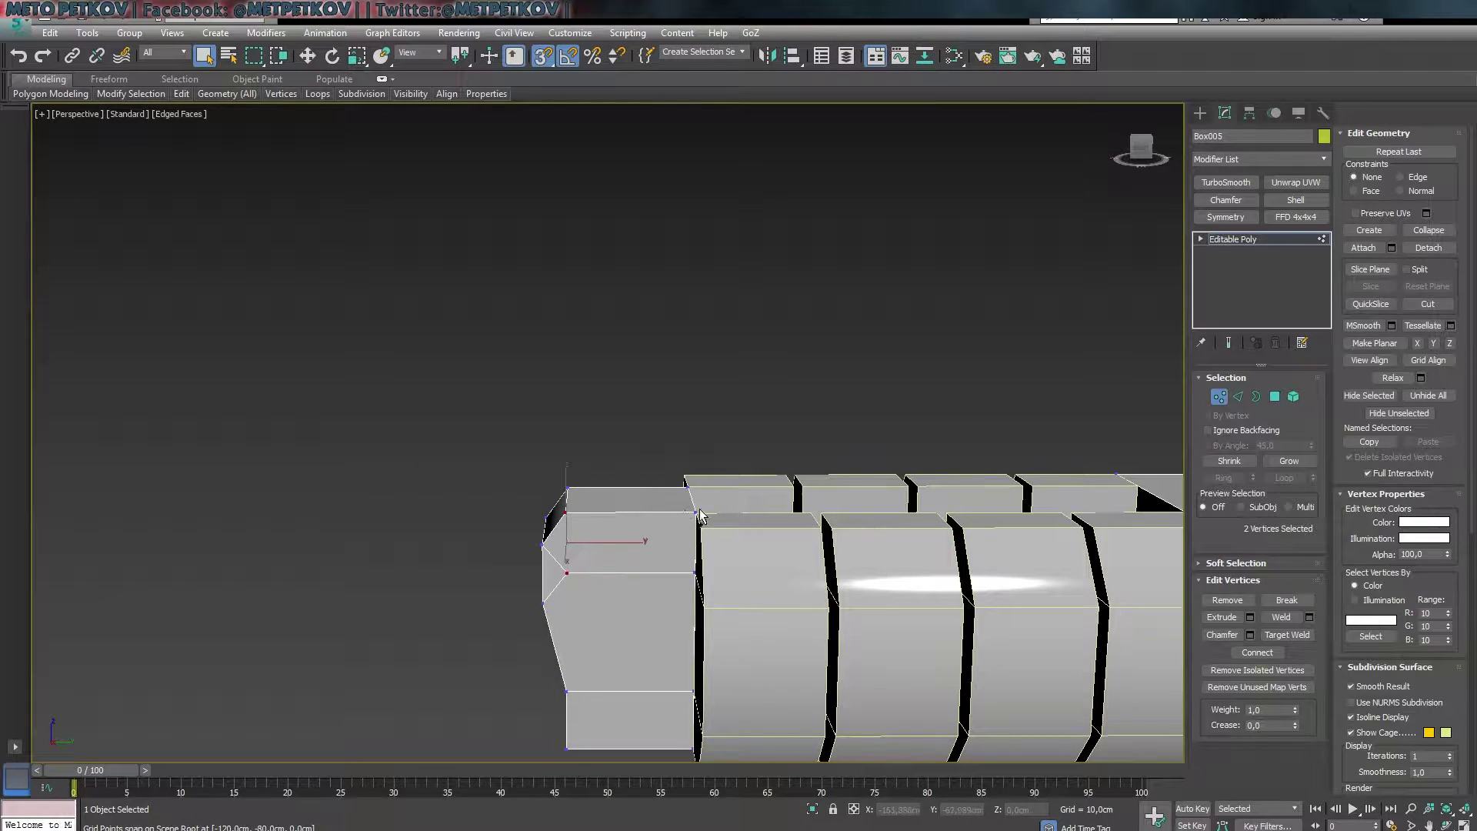
middle_click_drag(620, 642, 365, 588, "alt")
mouse_move(571, 575)
middle_mouse_down("alt")
mouse_move(514, 637)
mouse_move(650, 586)
middle_mouse_up("alt")
left_click(651, 586, "ctrl")
mouse_move(522, 518)
middle_mouse_down("alt")
mouse_move(452, 533)
mouse_move(464, 403)
middle_mouse_up("alt")
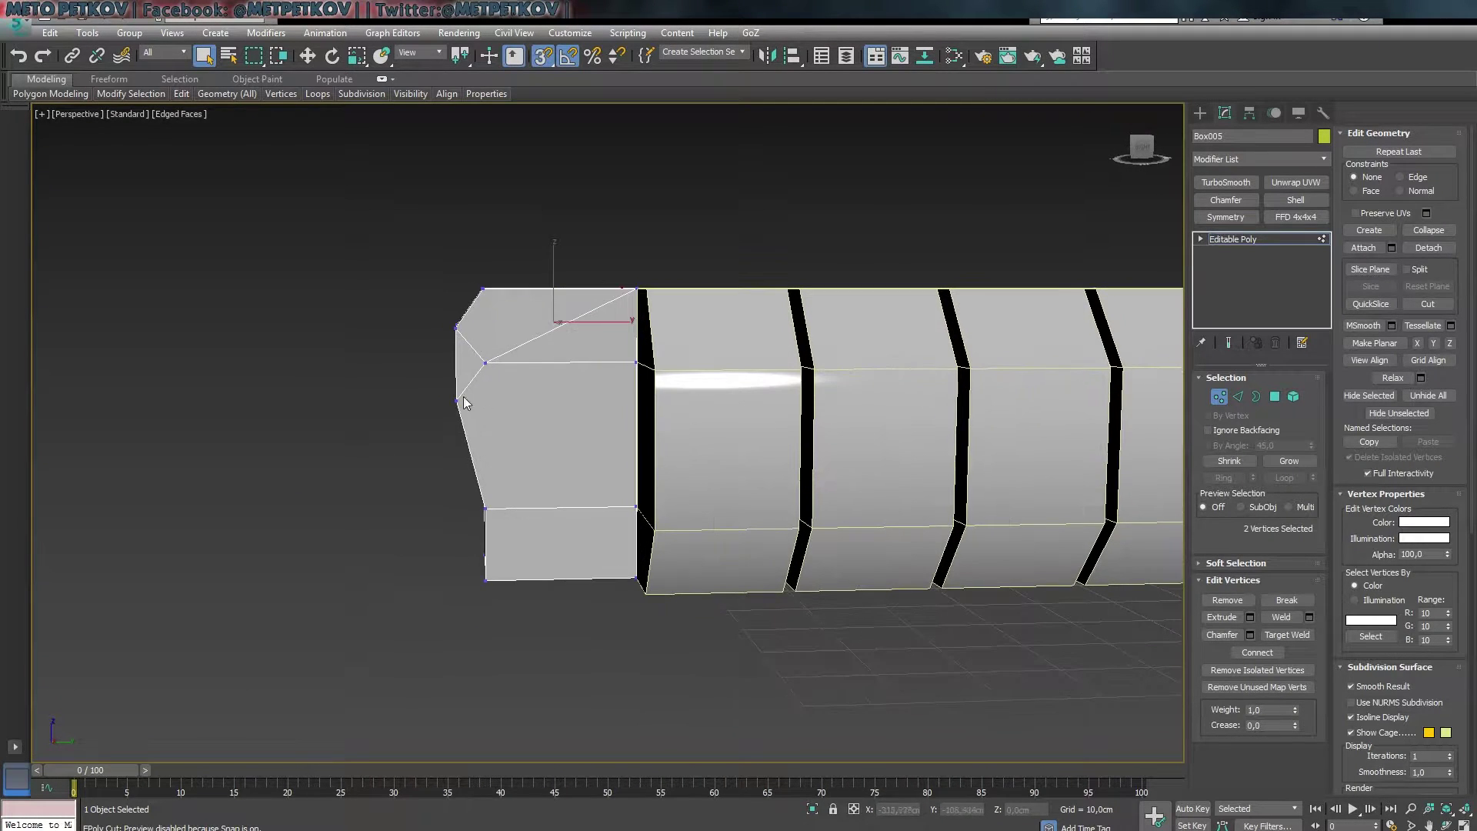
middle_click_drag(637, 507, 555, 460, "alt")
left_click(399, 527, "ctrl")
middle_click_drag(399, 527, 483, 723, "alt")
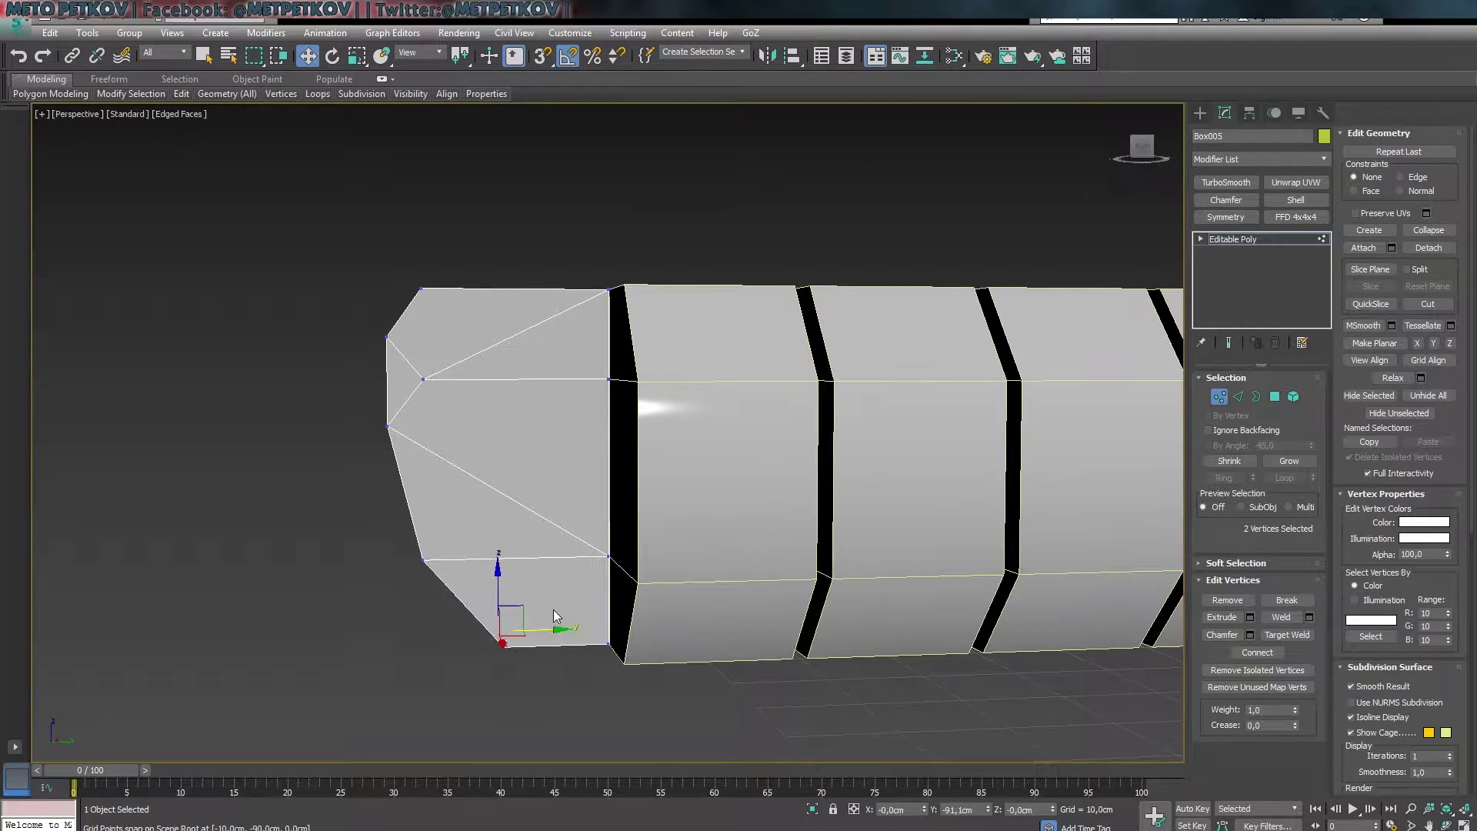
- Orbit around the hull to inspect the tapered, chamfered nose
scroll(555, 616, "down", 5)
mouse_move(390, 654)
middle_mouse_down("alt")
mouse_move(510, 719)
mouse_move(429, 644)
middle_mouse_up("alt")
scroll(428, 643, "up", 5)
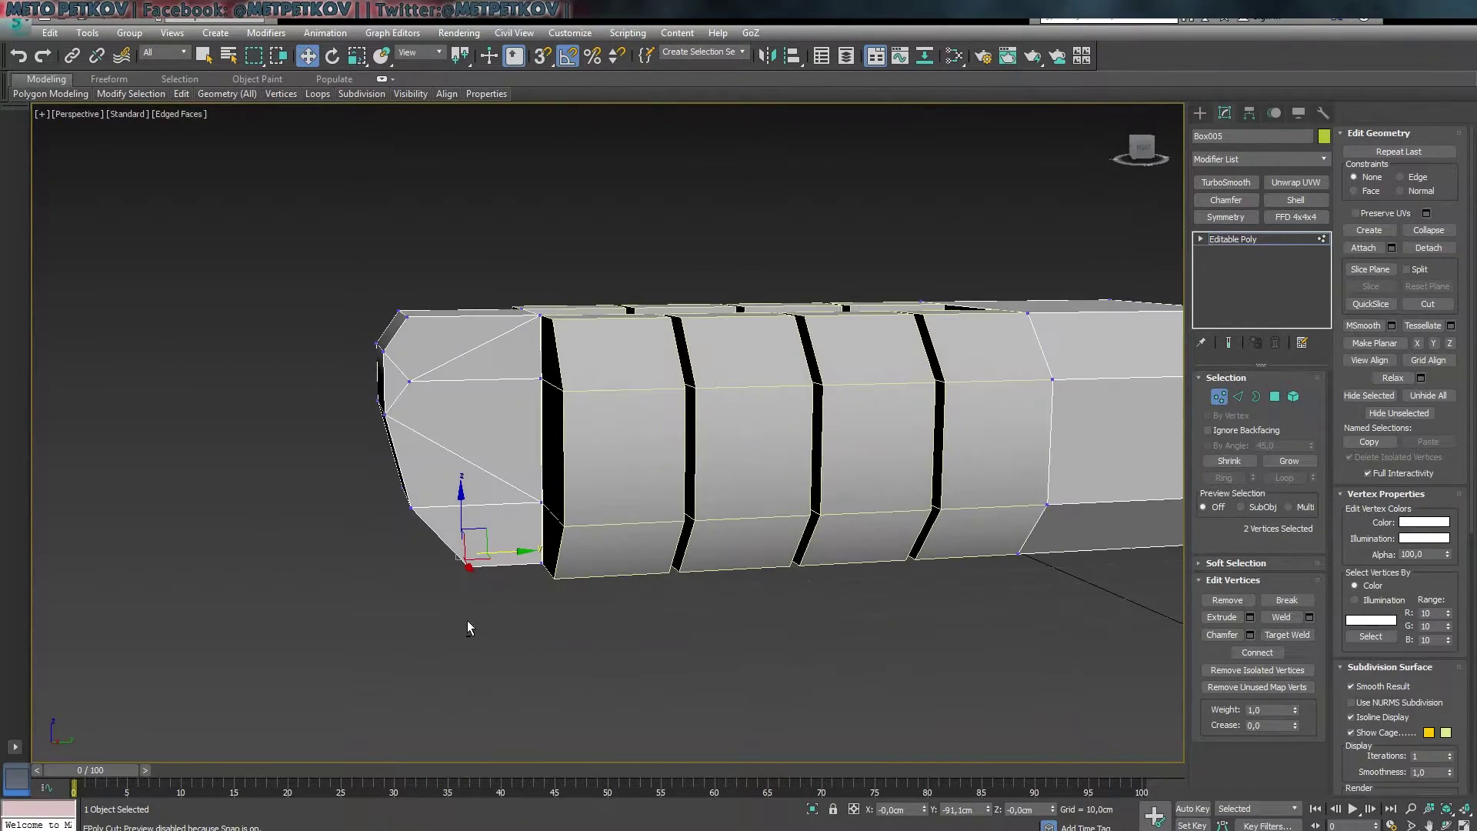
middle_click_drag(536, 500, 505, 602, "alt")
scroll(607, 626, "down", 3)
mouse_move(607, 627)
middle_mouse_down("alt")
mouse_move(640, 650)
mouse_move(605, 673)
mouse_move(422, 553)
middle_mouse_up("alt")
scroll(605, 674, "up", 3)
scroll(603, 673, "down", 3)
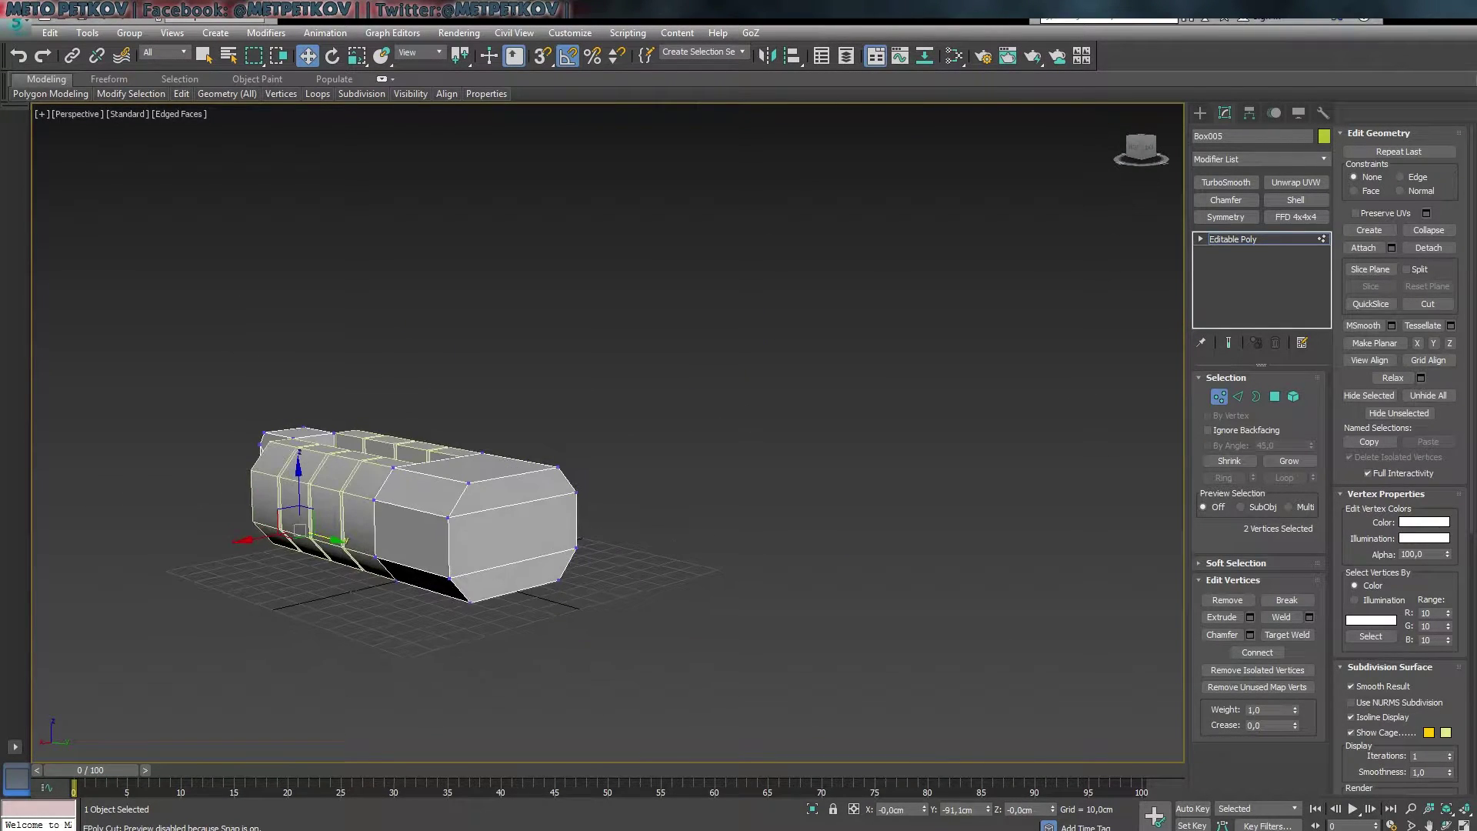
middle_click_drag(685, 553, 534, 213, "alt")
- Select the front end cap and the ring of faces around the nose end
scroll(648, 643, "up", 3)
scroll(470, 592, "up", 2)
key("4")
left_click(471, 592)
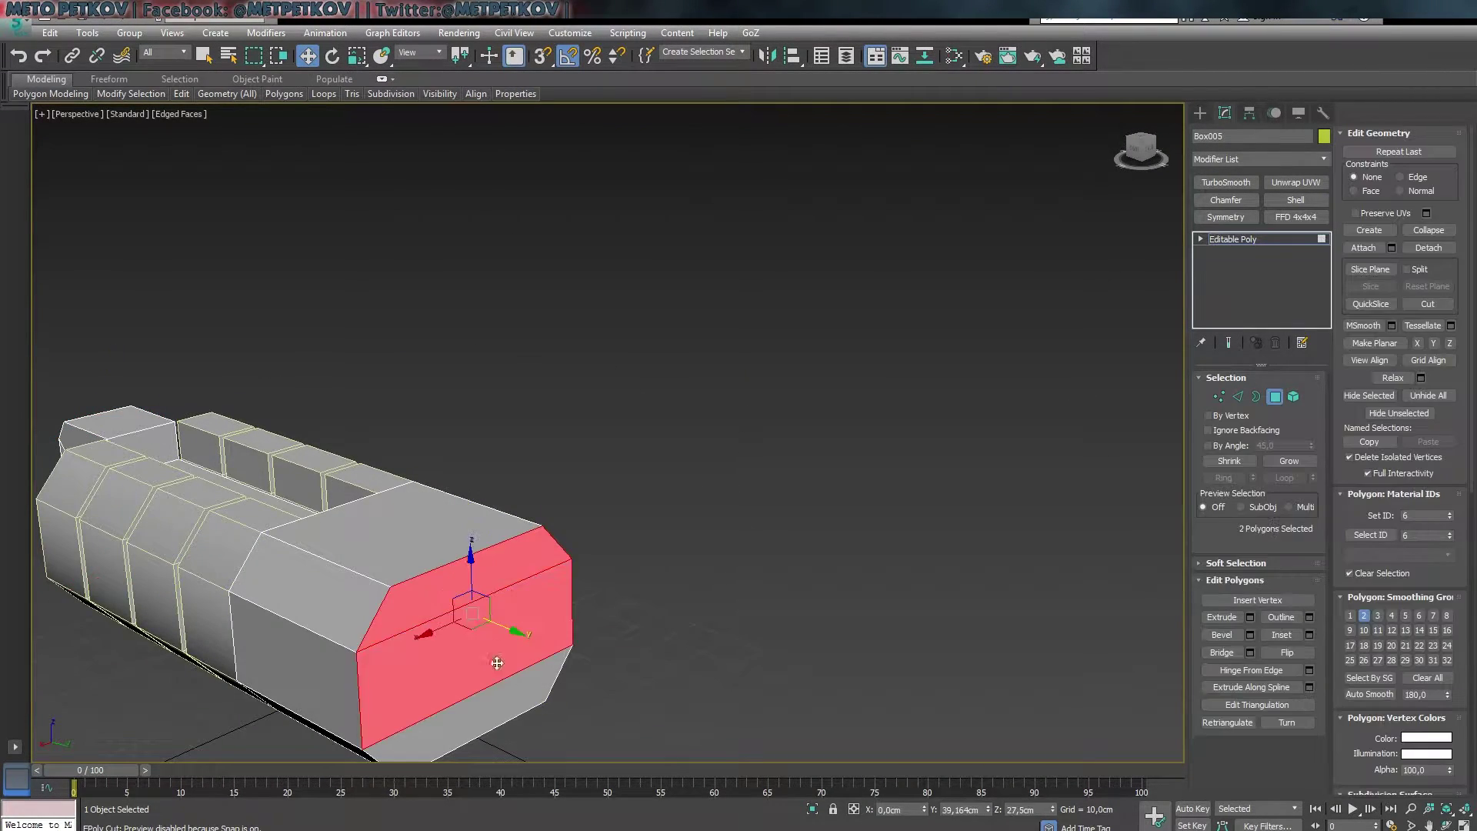
scroll(472, 592, "up", 5)
scroll(776, 626, "down", 5)
middle_click_drag(895, 636, 769, 585, "alt")
mouse_move(573, 575)
middle_mouse_down("alt")
mouse_move(616, 486)
mouse_move(869, 626)
middle_mouse_up("alt")
left_click_drag(511, 488, 620, 718)
middle_click_drag(743, 668, 800, 738, "alt")
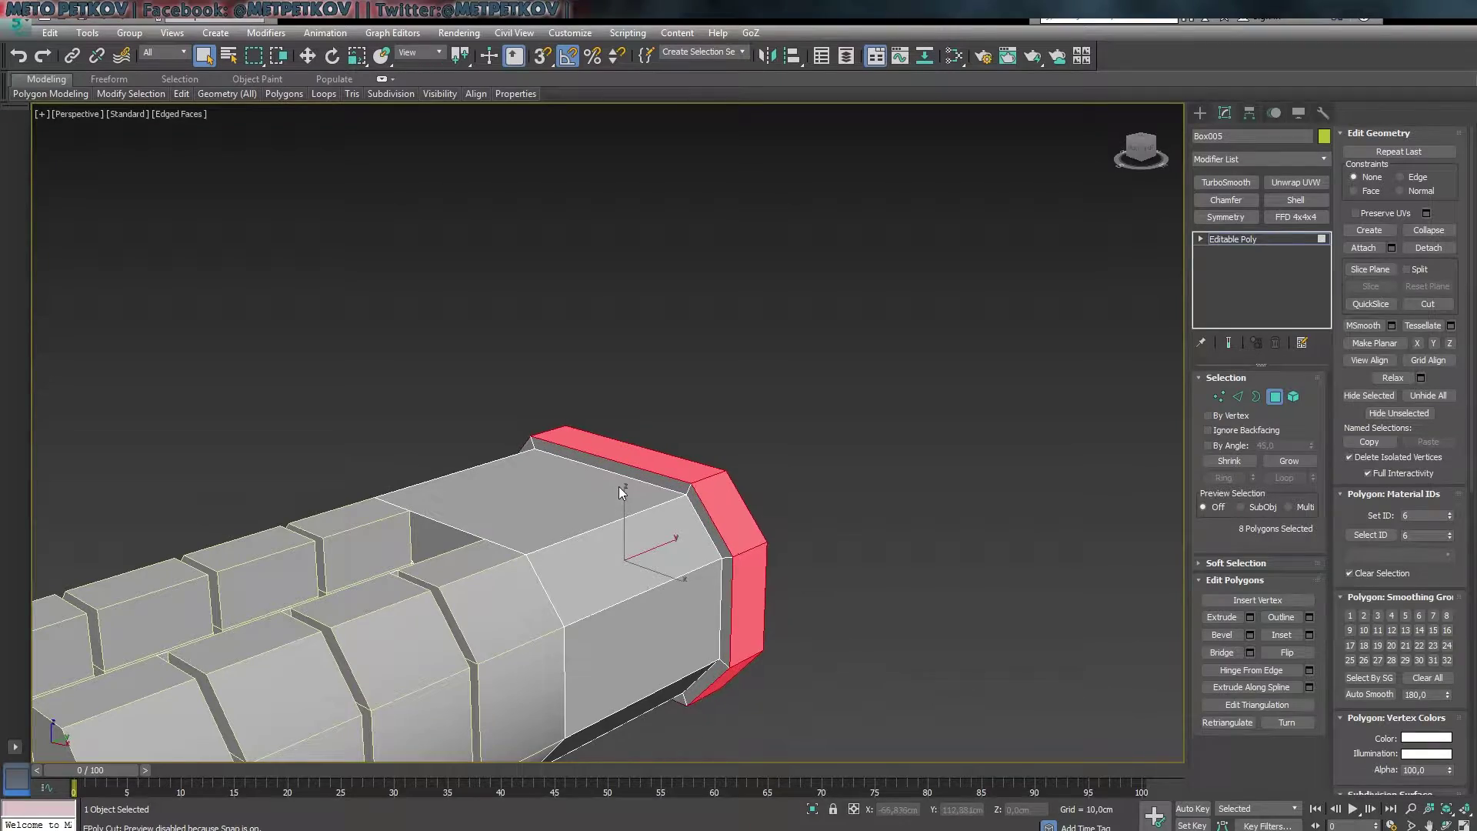
mouse_move(623, 492)
middle_mouse_down("alt")
mouse_move(680, 530)
mouse_move(230, 563)
mouse_move(873, 675)
mouse_move(856, 674)
mouse_move(967, 584)
mouse_move(800, 462)
mouse_move(717, 548)
mouse_move(861, 451)
mouse_move(1391, 636)
middle_mouse_up("alt")
middle_click_drag(539, 462, 624, 454, "alt")
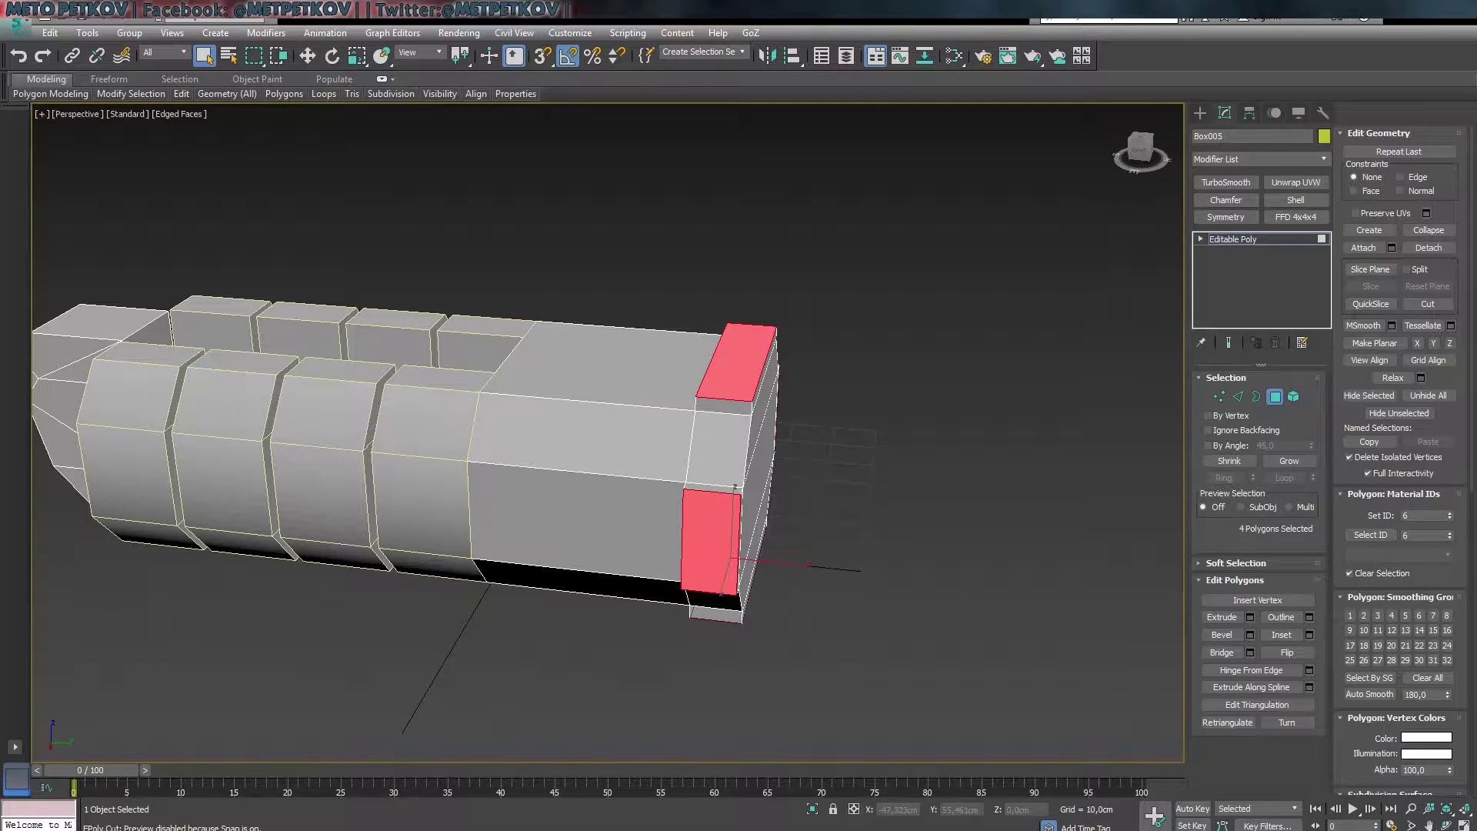
middle_click_drag(623, 493, 748, 408, "alt")
- Select an edge on the nose's front end with the Move tool
key("2")
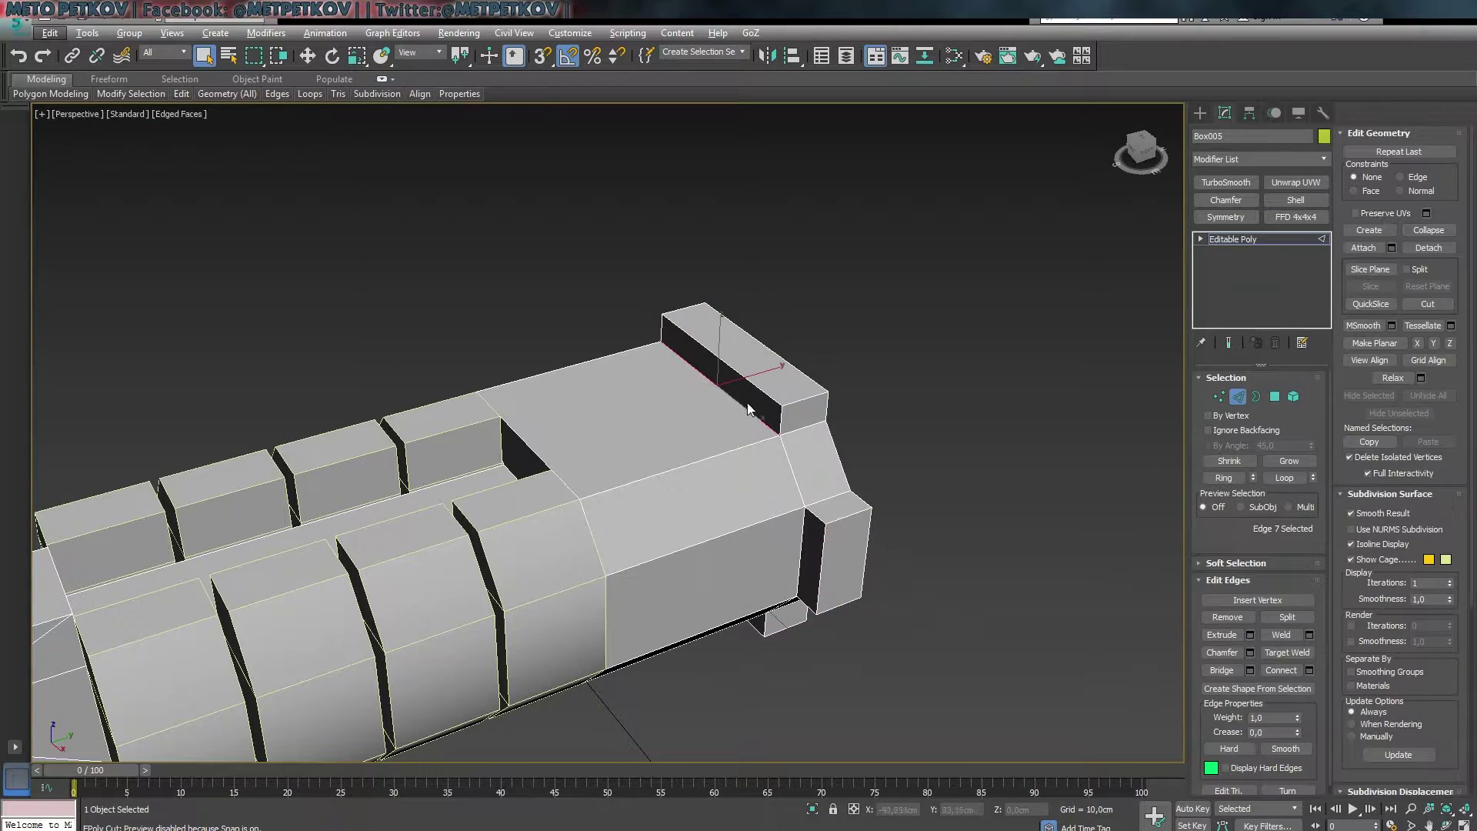
mouse_move(791, 455)
middle_mouse_down("alt")
mouse_move(920, 574)
mouse_move(690, 603)
mouse_move(740, 596)
middle_mouse_up("alt")
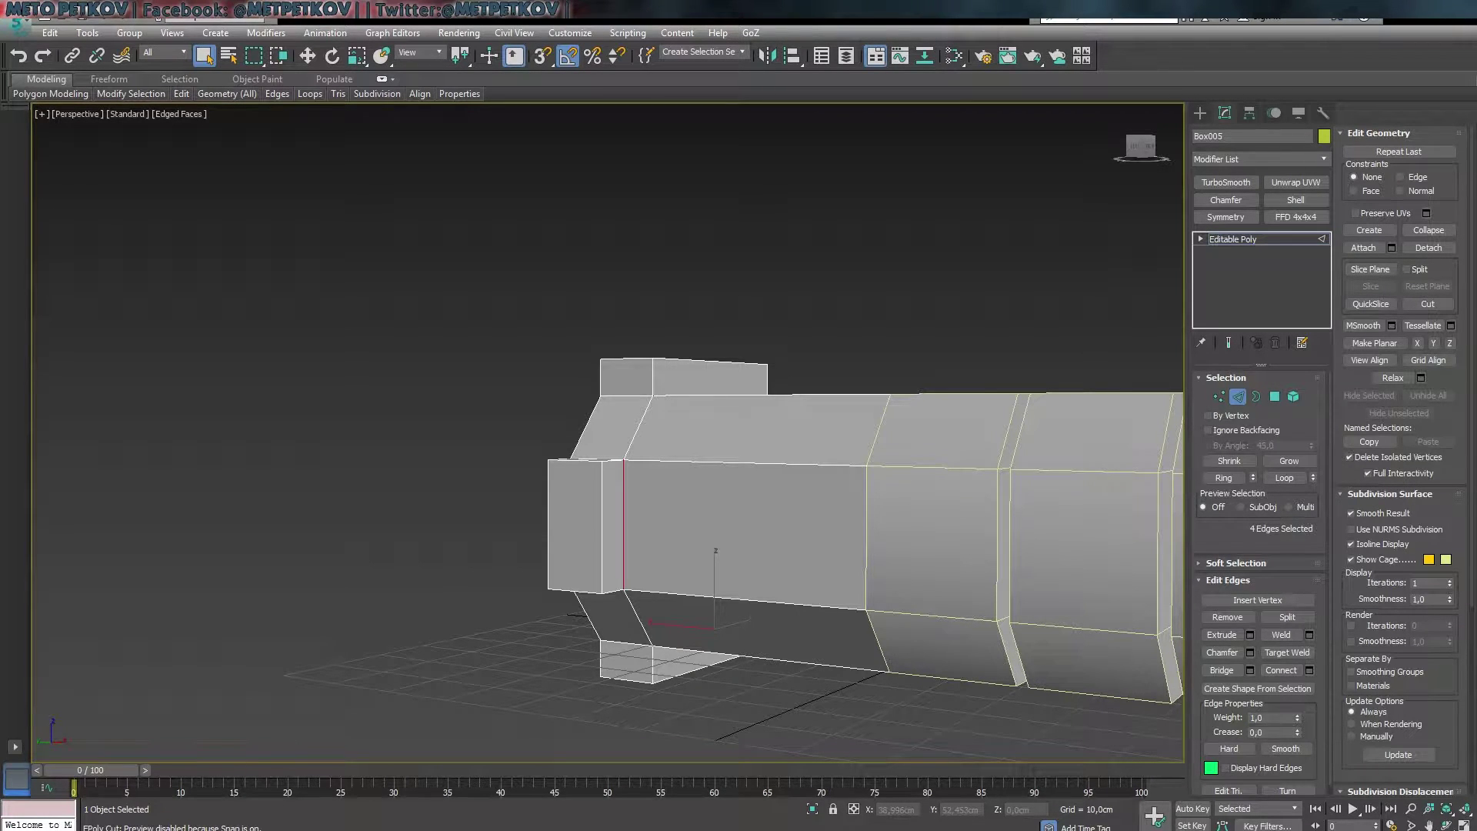
key("alt+w")
key("alt+w")
mouse_move(464, 635)
middle_mouse_down("alt")
mouse_move(738, 608)
mouse_move(861, 550)
mouse_move(846, 536)
middle_mouse_up("alt")
key("w")
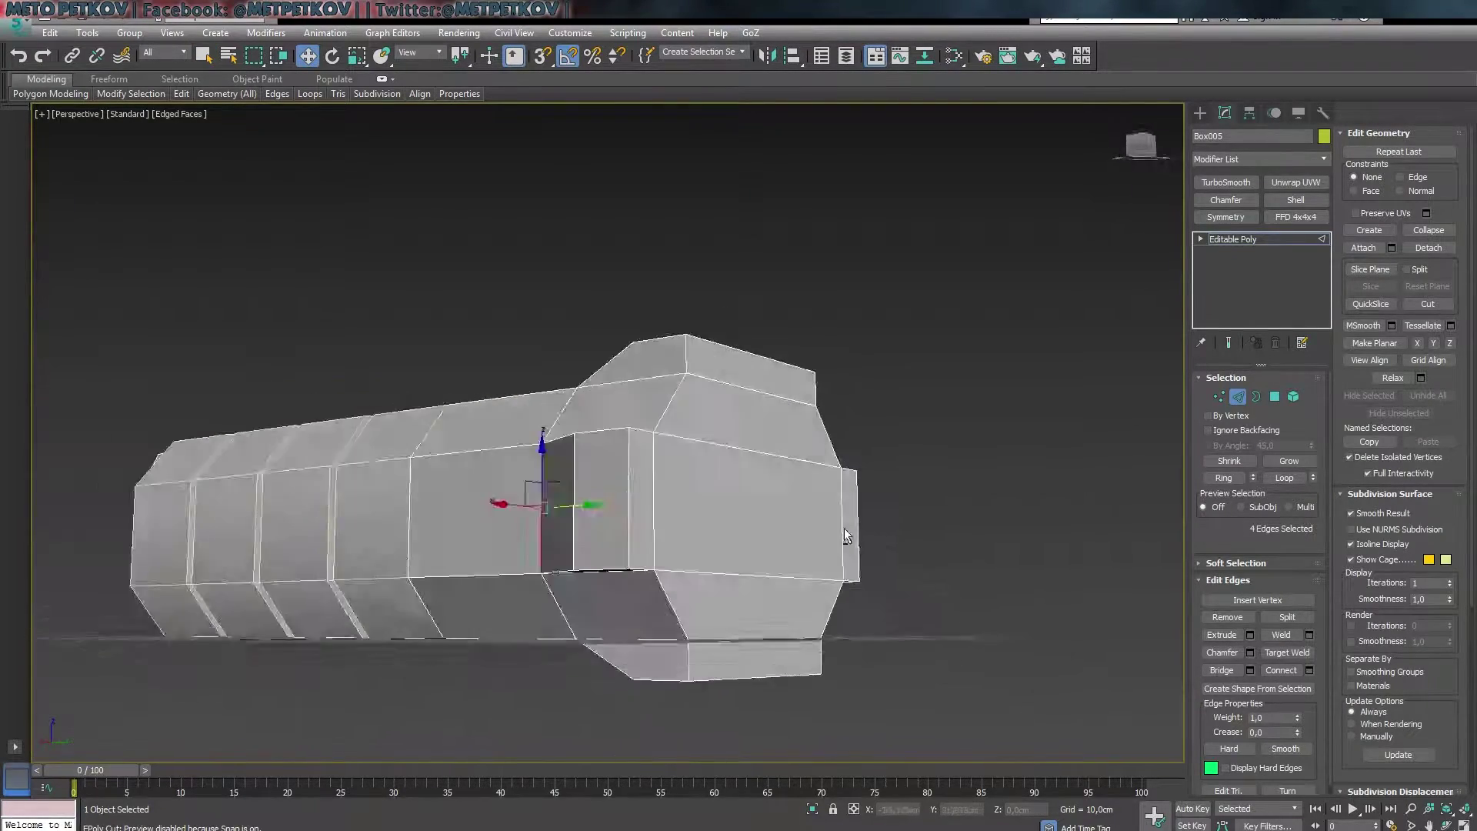
scroll(846, 536, "up", 3)
left_click(681, 493)
- Select the faces under the nose end, then exit sub-object editing
key("4")
left_click(728, 522)
mouse_move(727, 522)
middle_mouse_down("alt")
mouse_move(616, 477)
mouse_move(608, 564)
middle_mouse_up("alt")
left_click(610, 469, "shift")
middle_click_drag(741, 495, 600, 531, "alt")
left_click(600, 531, "shift")
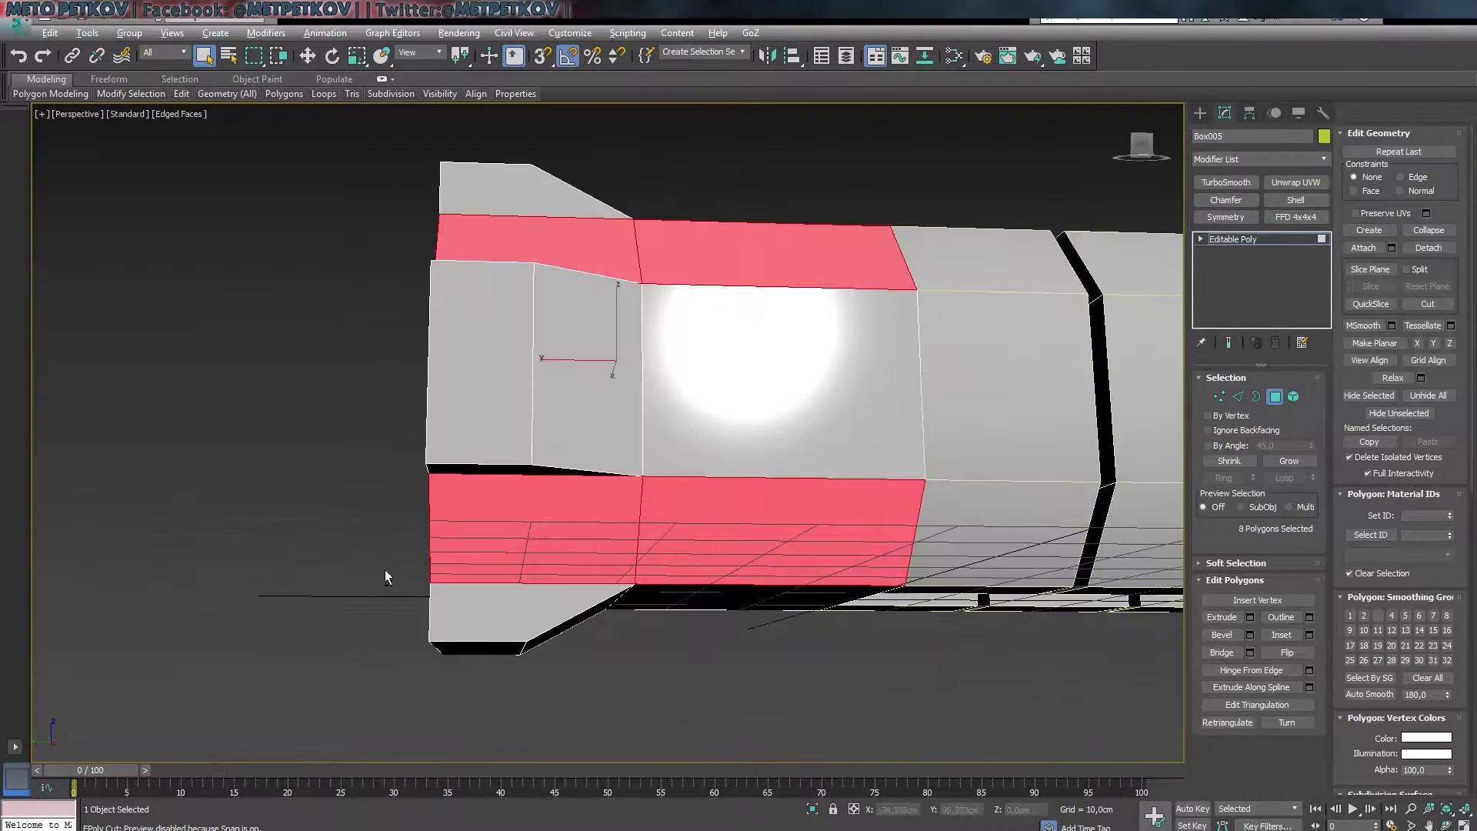
middle_click_drag(385, 569, 448, 530, "alt")
mouse_move(934, 315)
middle_mouse_down("alt")
mouse_move(1025, 303)
mouse_move(950, 324)
middle_mouse_up("alt")
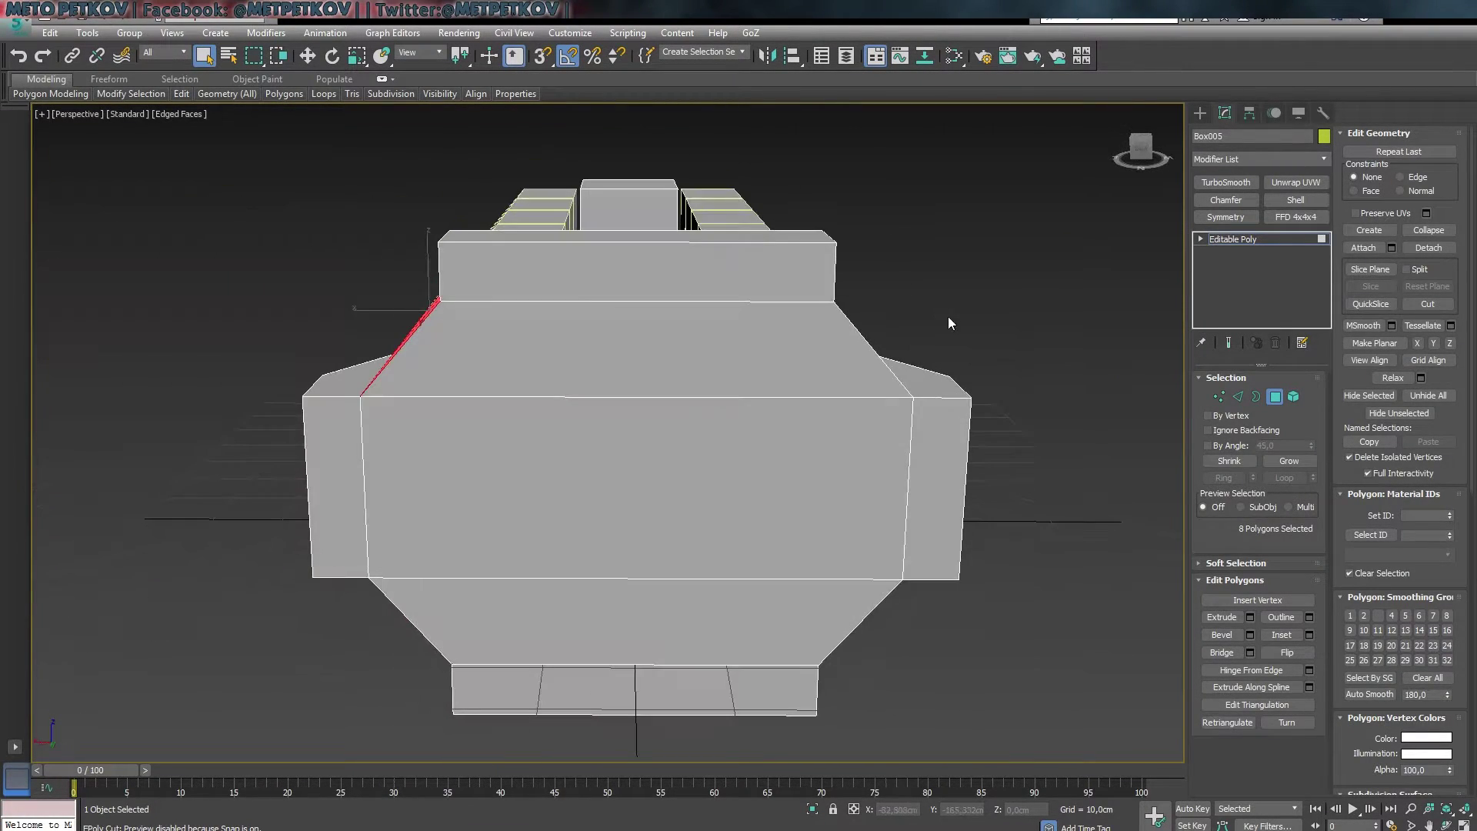
middle_click_drag(538, 462, 471, 589, "alt")
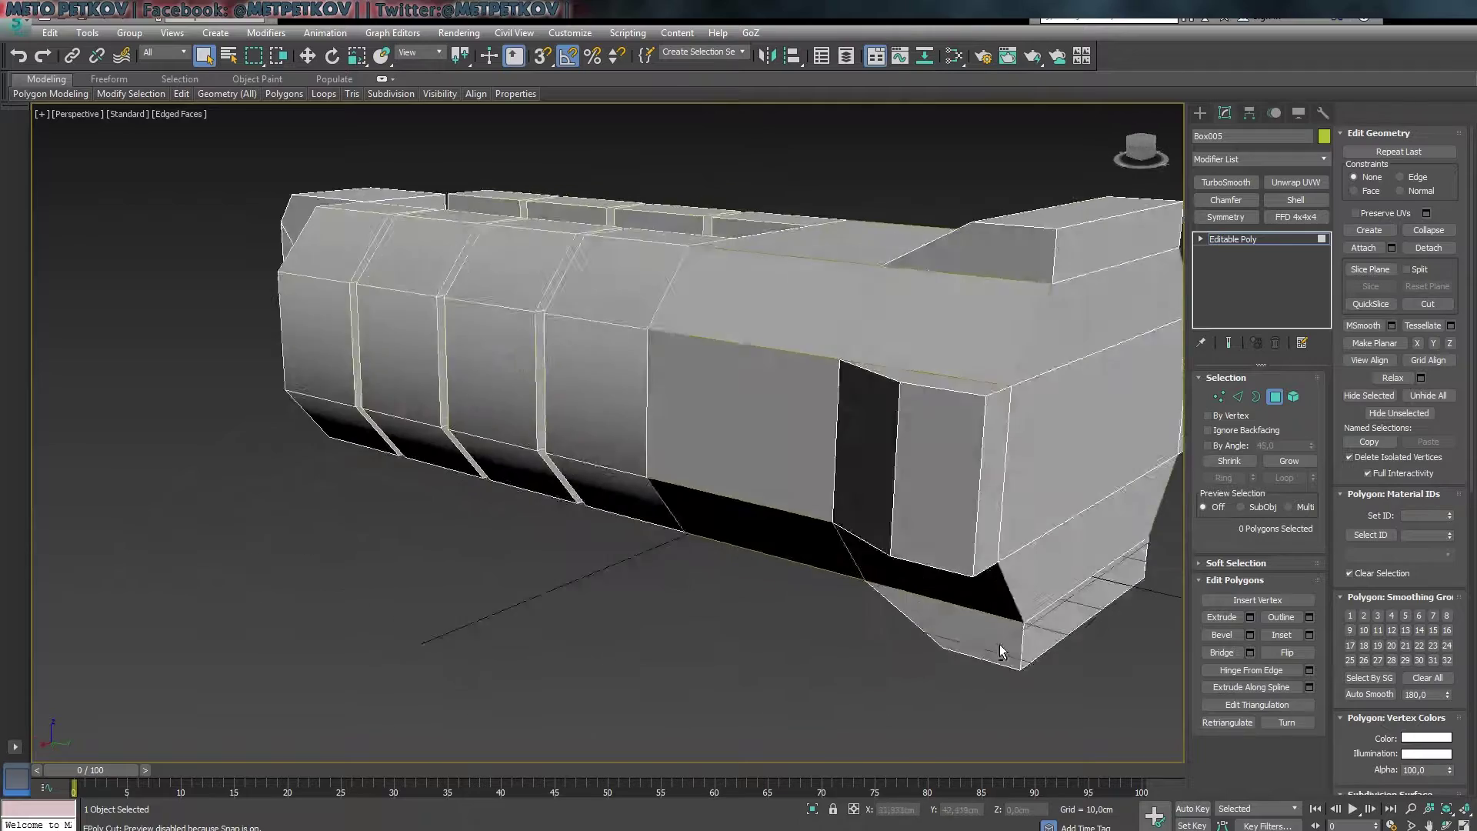
key("6")
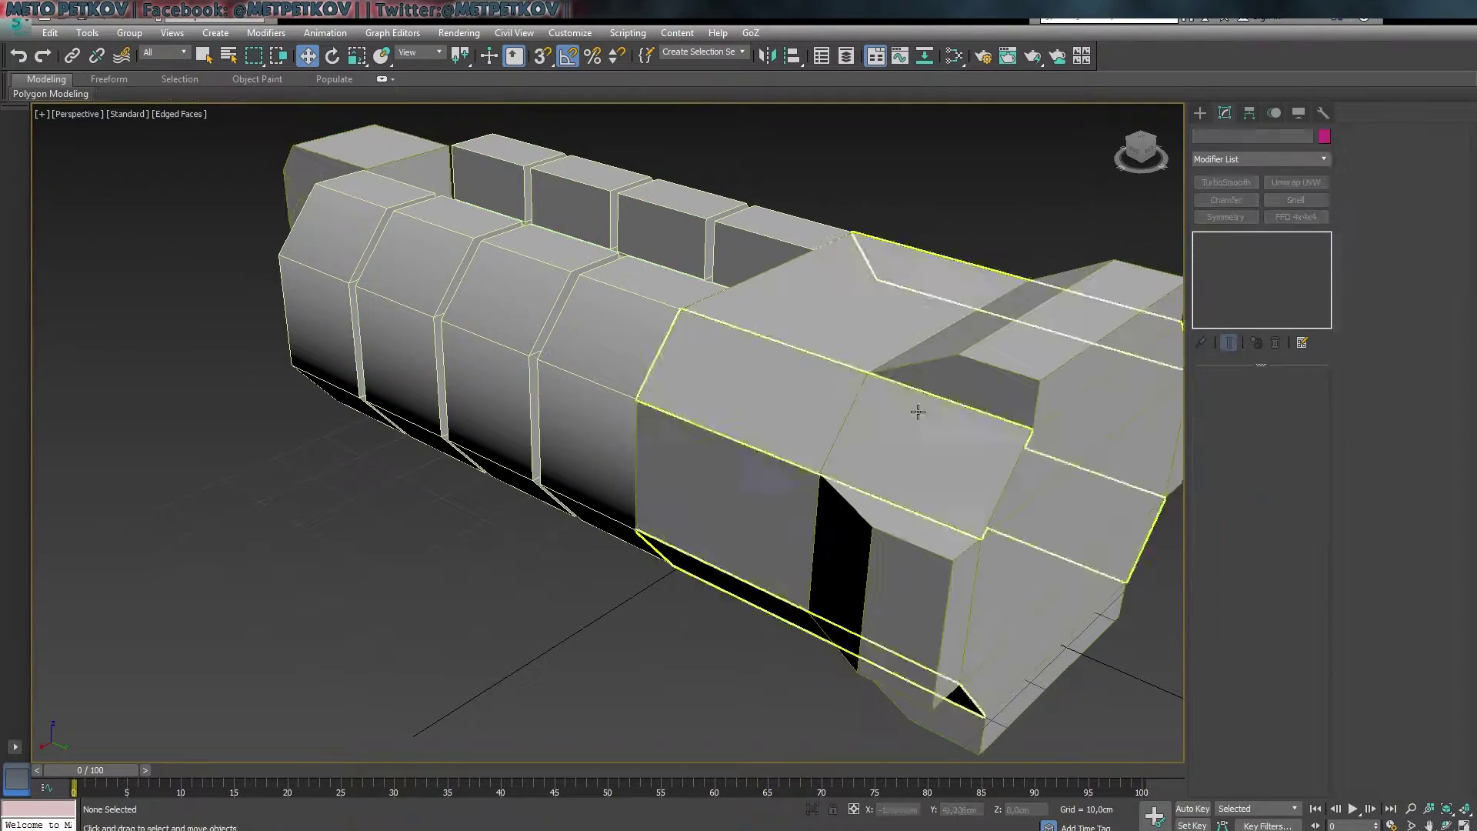
- Select Object002 at the nose and delete its unwanted left faces
left_click(916, 409)
left_click(496, 597)
left_click(662, 386)
mouse_move(662, 386)
middle_mouse_down("alt")
mouse_move(329, 528)
mouse_move(1303, 527)
mouse_move(1134, 611)
mouse_move(891, 533)
mouse_move(739, 439)
mouse_move(511, 461)
mouse_move(700, 438)
middle_mouse_up("alt")
key("4")
left_click_drag(486, 128, 673, 571)
key("Delete")
- Rotate the remaining flat planes into place beside the hull's two chamfered faces
middle_click_drag(1010, 279, 761, 329, "alt")
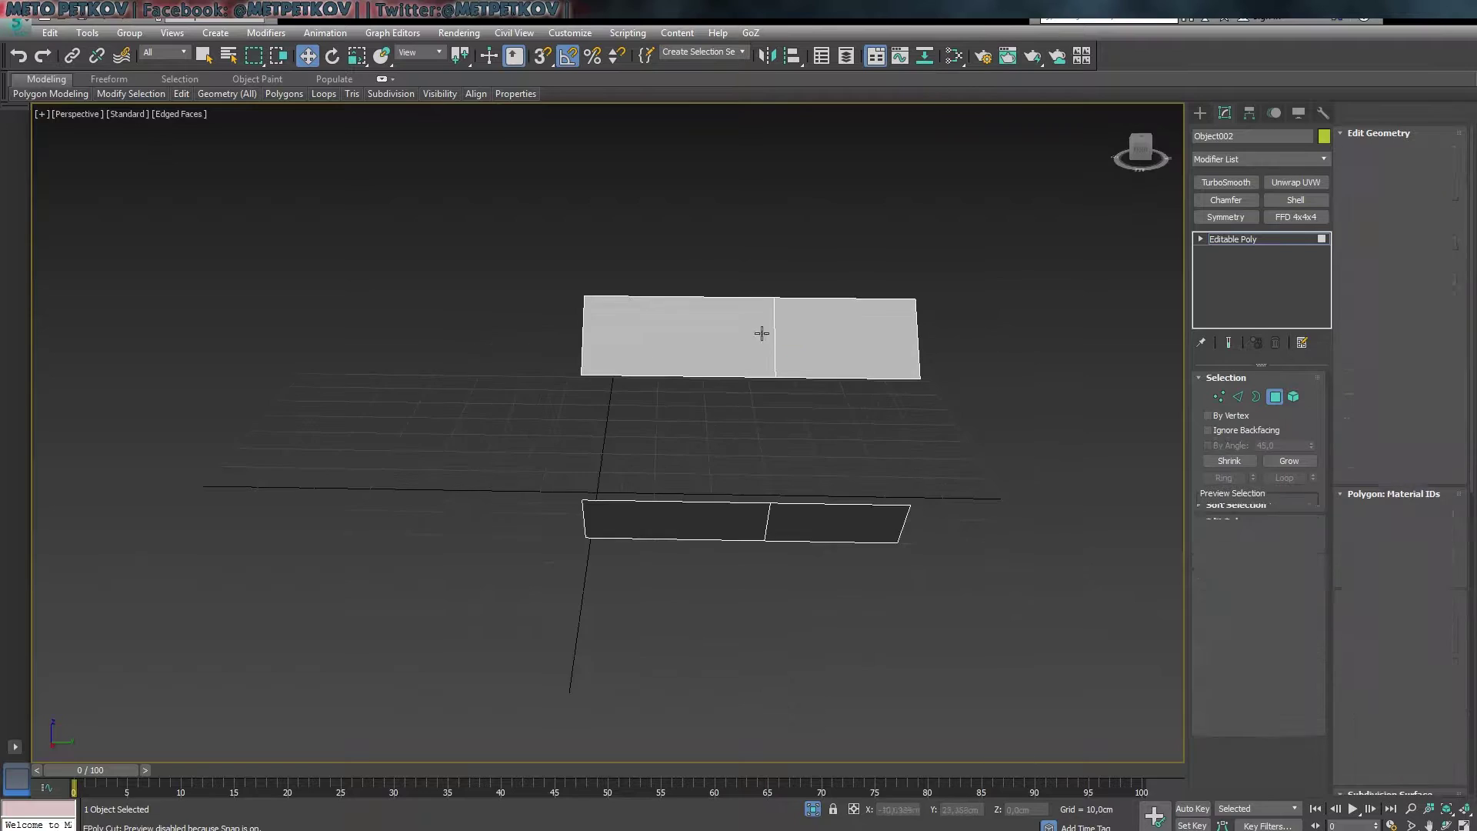
key("2")
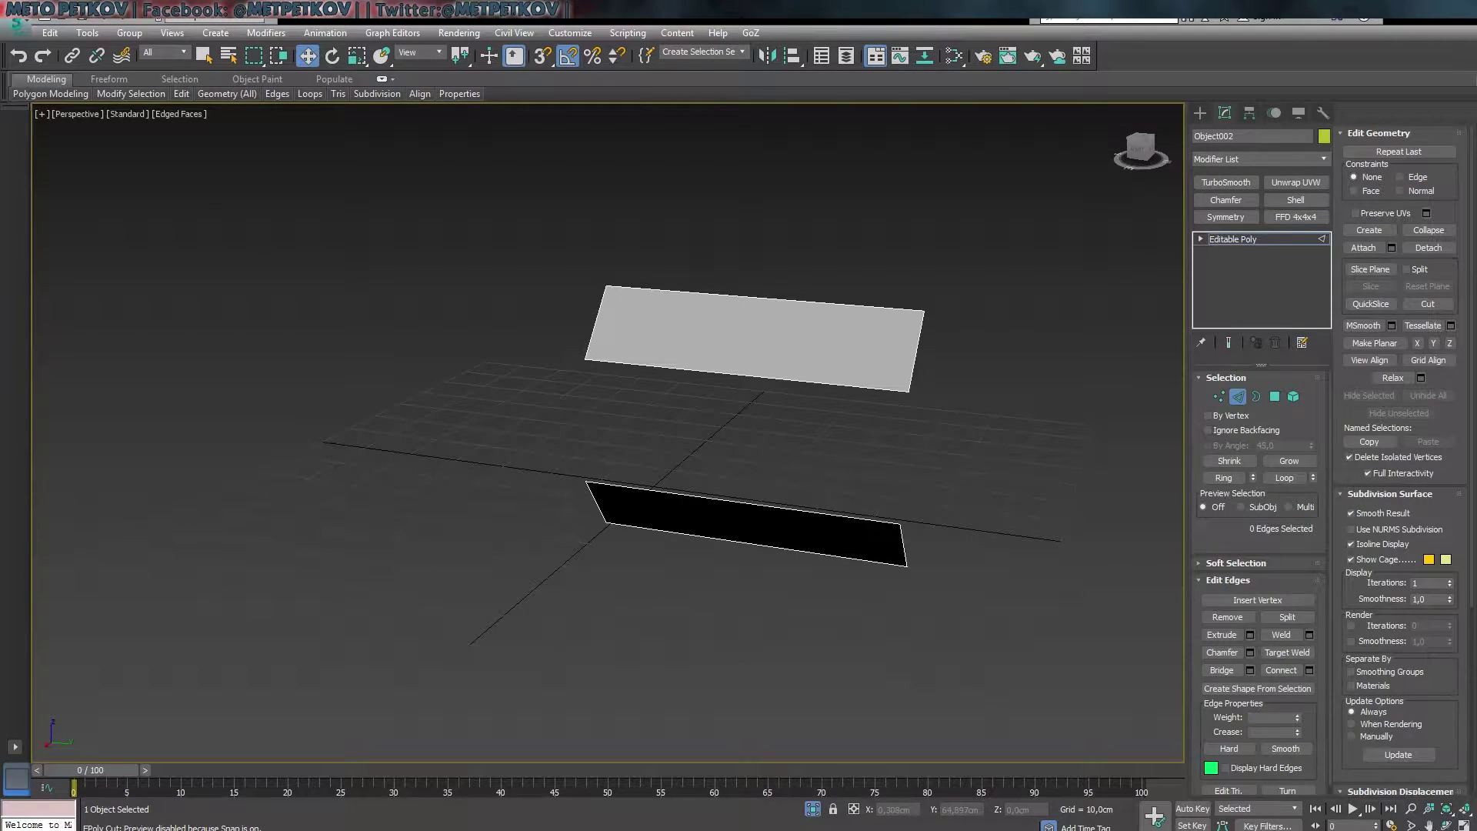
middle_click_drag(738, 461, 786, 497, "alt")
key("alt+q")
mouse_move(339, 636)
middle_mouse_down("alt")
mouse_move(567, 531)
mouse_move(776, 399)
mouse_move(460, 627)
mouse_move(615, 483)
middle_mouse_up("alt")
key("4")
left_click(776, 399)
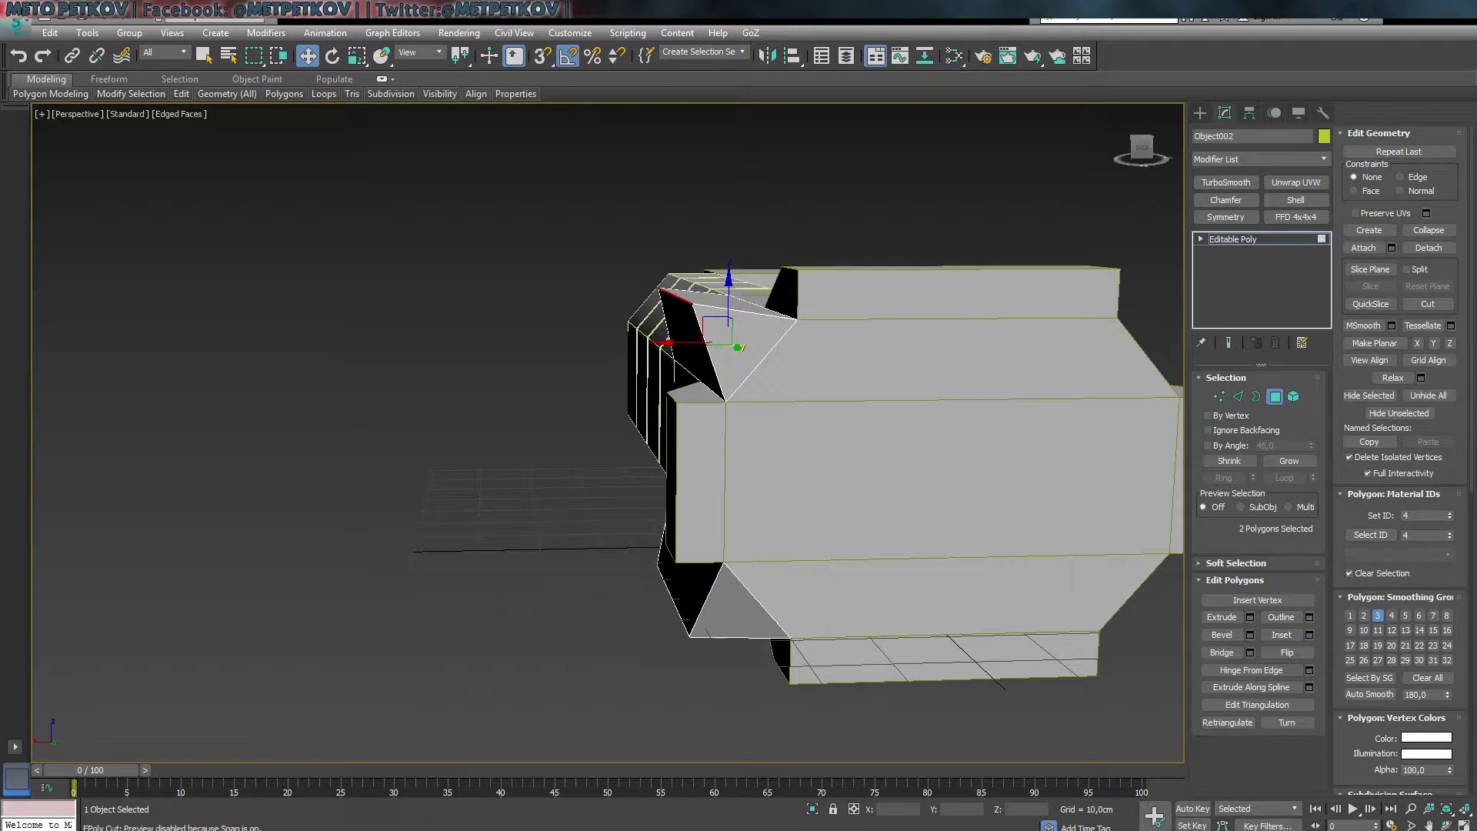
mouse_move(617, 514)
middle_mouse_down("alt")
mouse_move(561, 552)
mouse_move(540, 472)
mouse_move(575, 416)
mouse_move(659, 418)
mouse_move(682, 504)
mouse_move(577, 538)
mouse_move(544, 600)
mouse_move(580, 564)
mouse_move(643, 543)
middle_mouse_up("alt")
- Select two vertices on the lower piece and an edge on the upper piece
key("1")
scroll(643, 543, "up", 2)
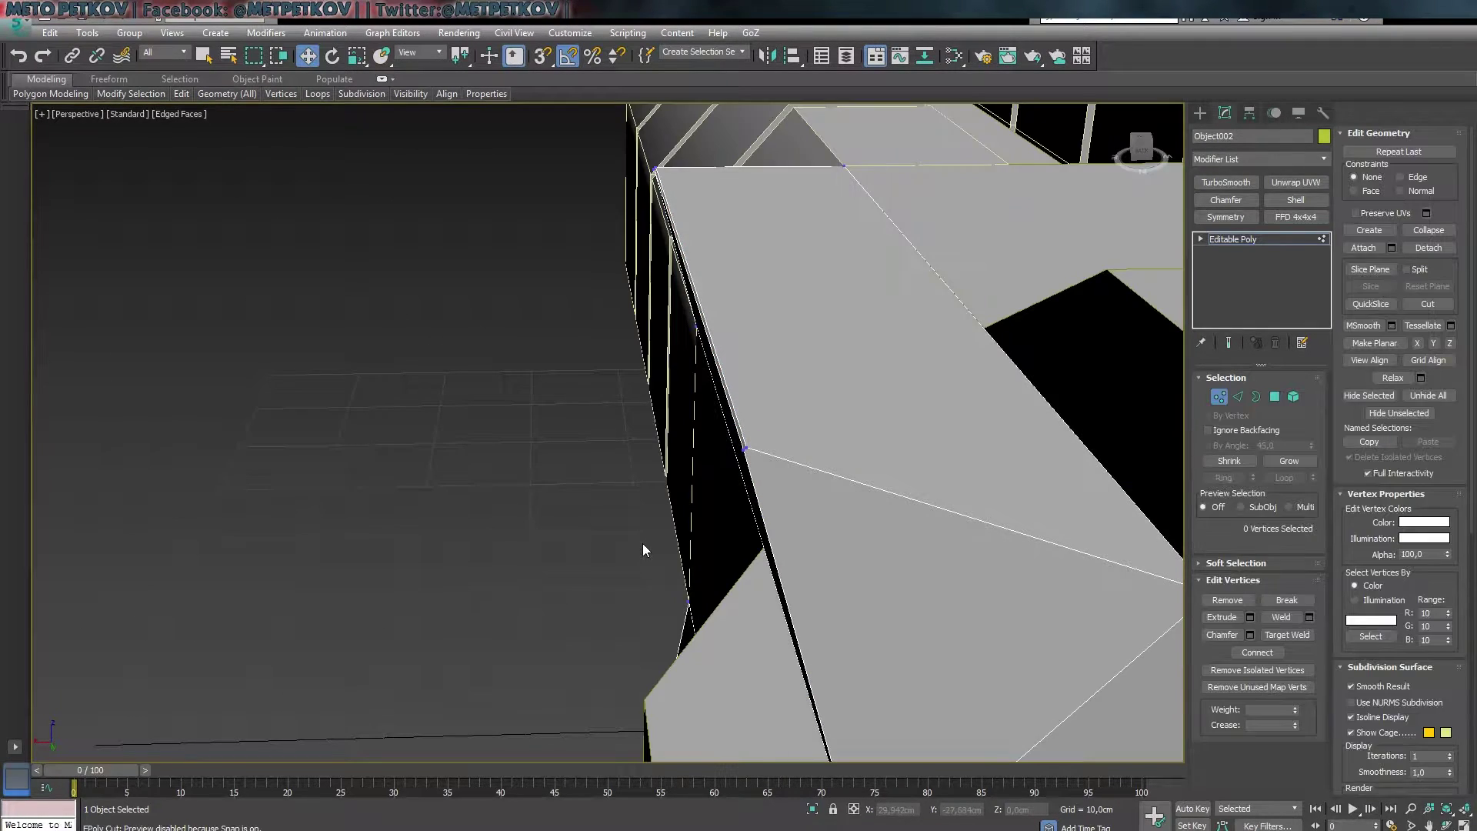
key("z")
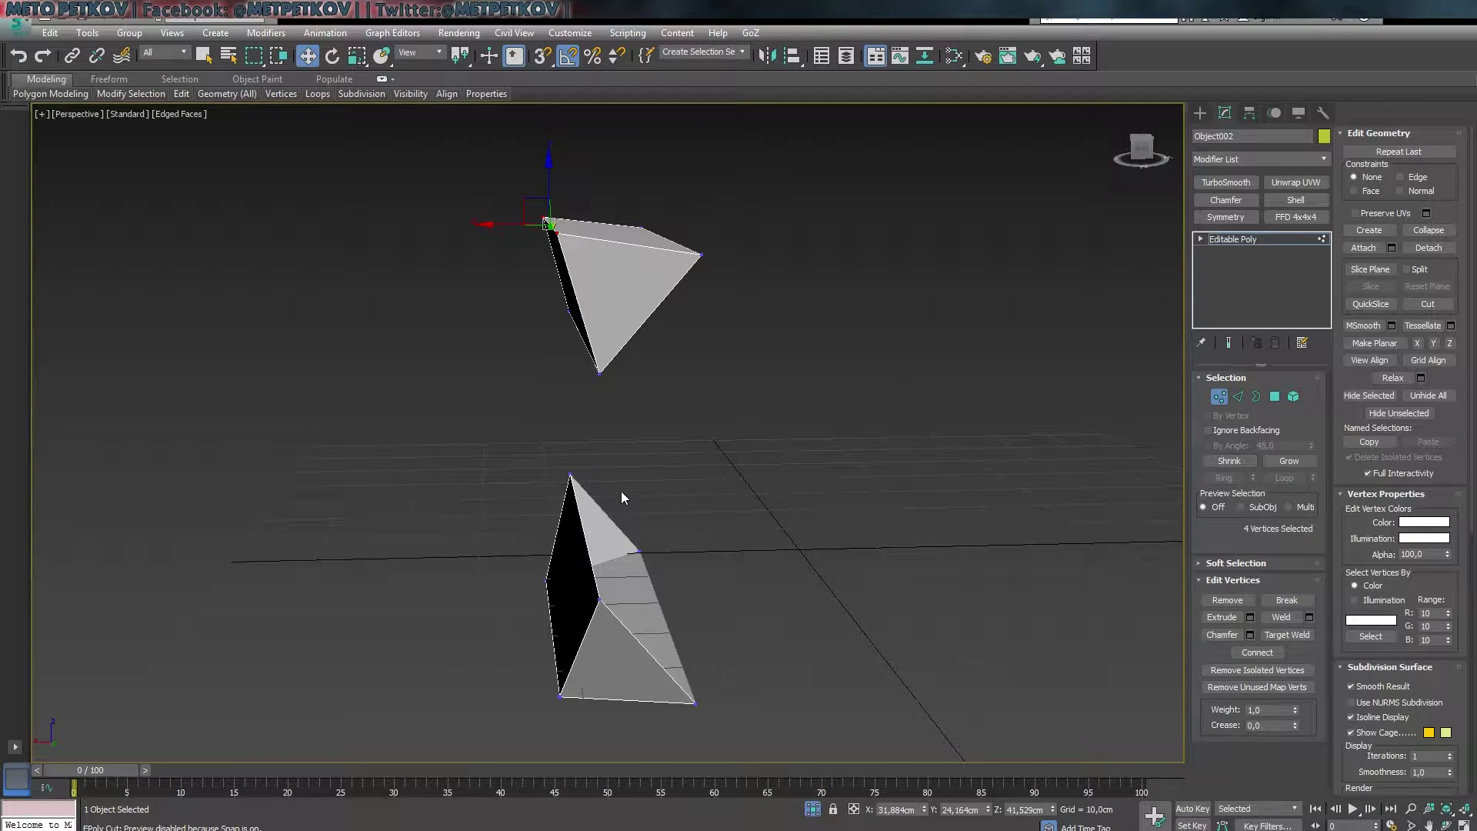
middle_click_drag(622, 498, 659, 609, "alt")
left_click_drag(659, 609, 569, 487)
mouse_move(483, 482)
middle_mouse_down("alt")
mouse_move(743, 579)
mouse_move(841, 635)
mouse_move(937, 609)
mouse_move(971, 634)
middle_mouse_up("alt")
key("2")
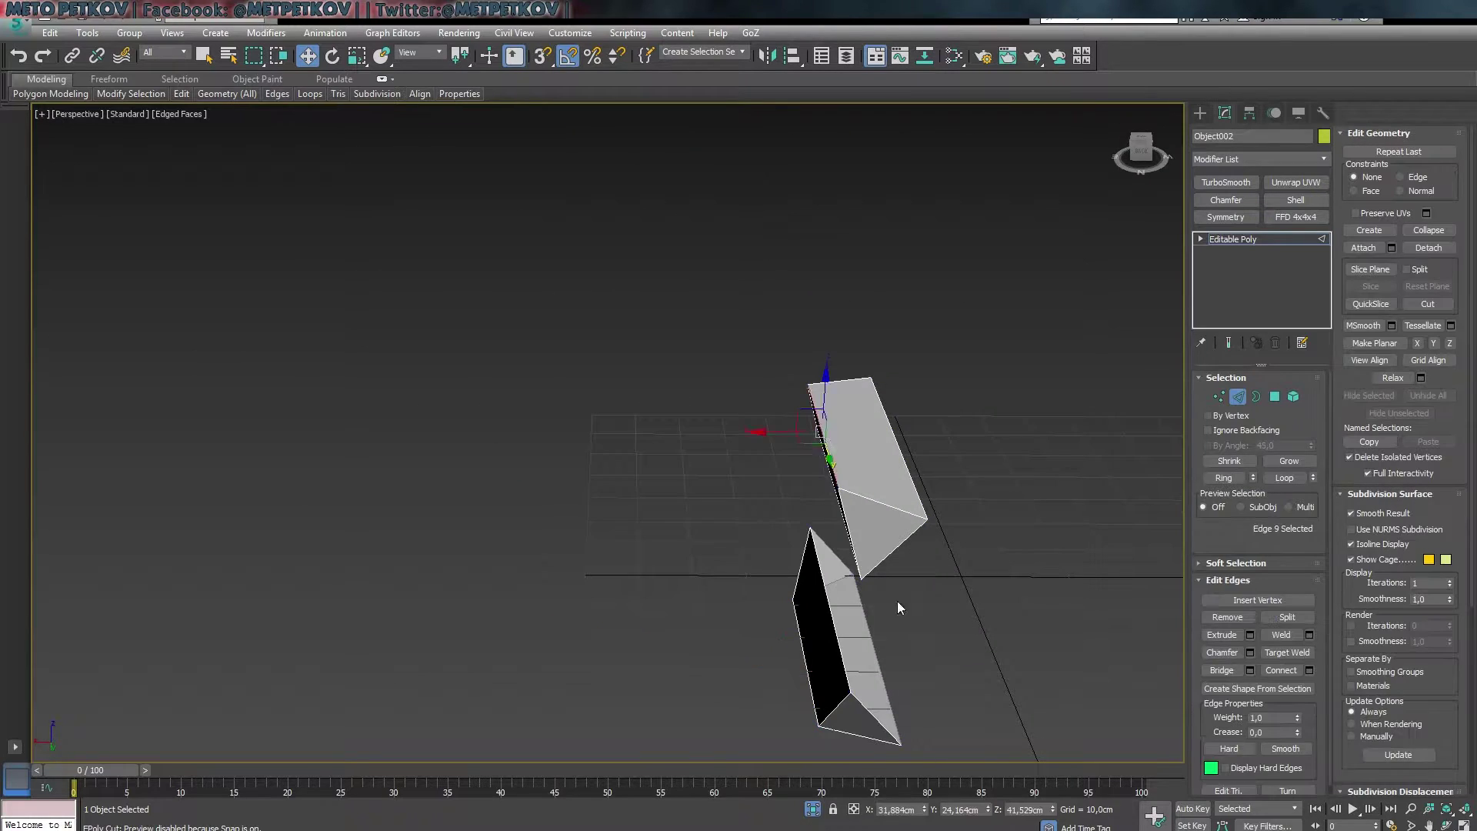
middle_click_drag(897, 602, 844, 716, "alt")
- Select the vertices along the wedge edge to fit it against the hull
scroll(844, 715, "up", 5)
scroll(1017, 653, "up", 2)
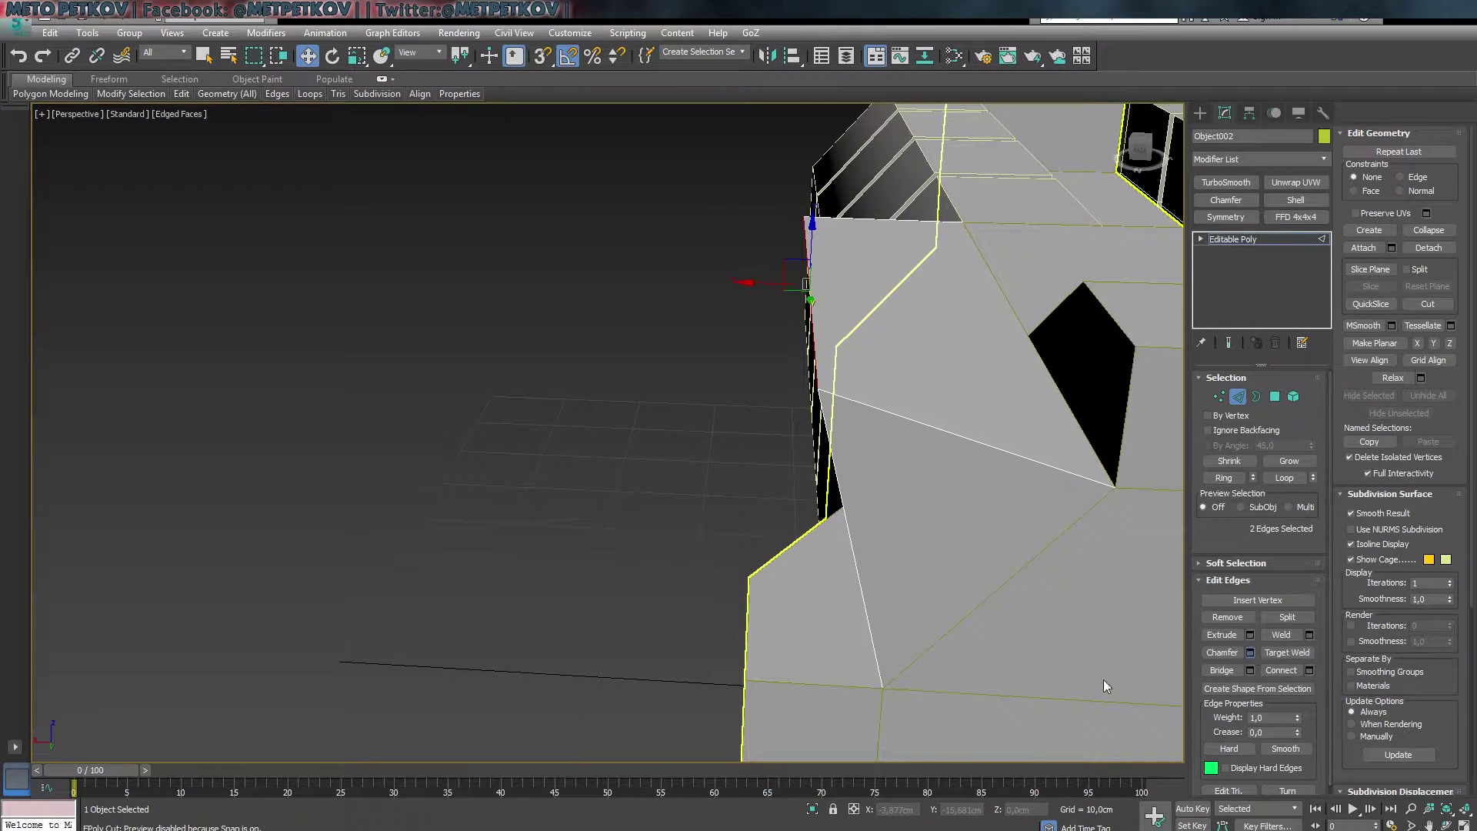
scroll(1103, 680, "down", 5)
middle_click_drag(1104, 680, 643, 614, "alt")
scroll(619, 484, "up", 1)
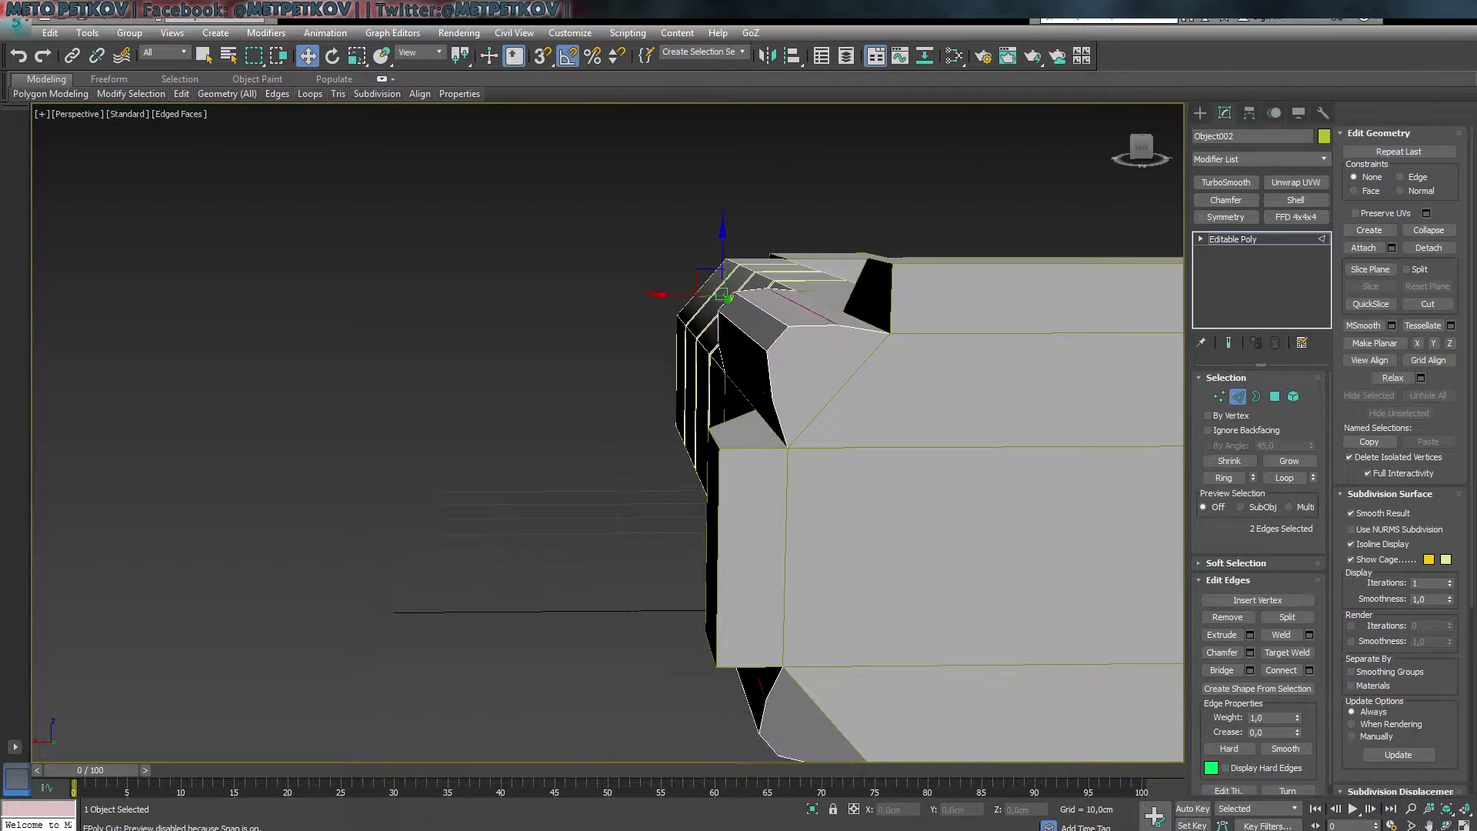
mouse_move(465, 537)
middle_mouse_down("alt")
mouse_move(694, 546)
mouse_move(598, 527)
mouse_move(616, 575)
middle_mouse_up("alt")
middle_click_drag(963, 597, 996, 469, "alt")
key("1")
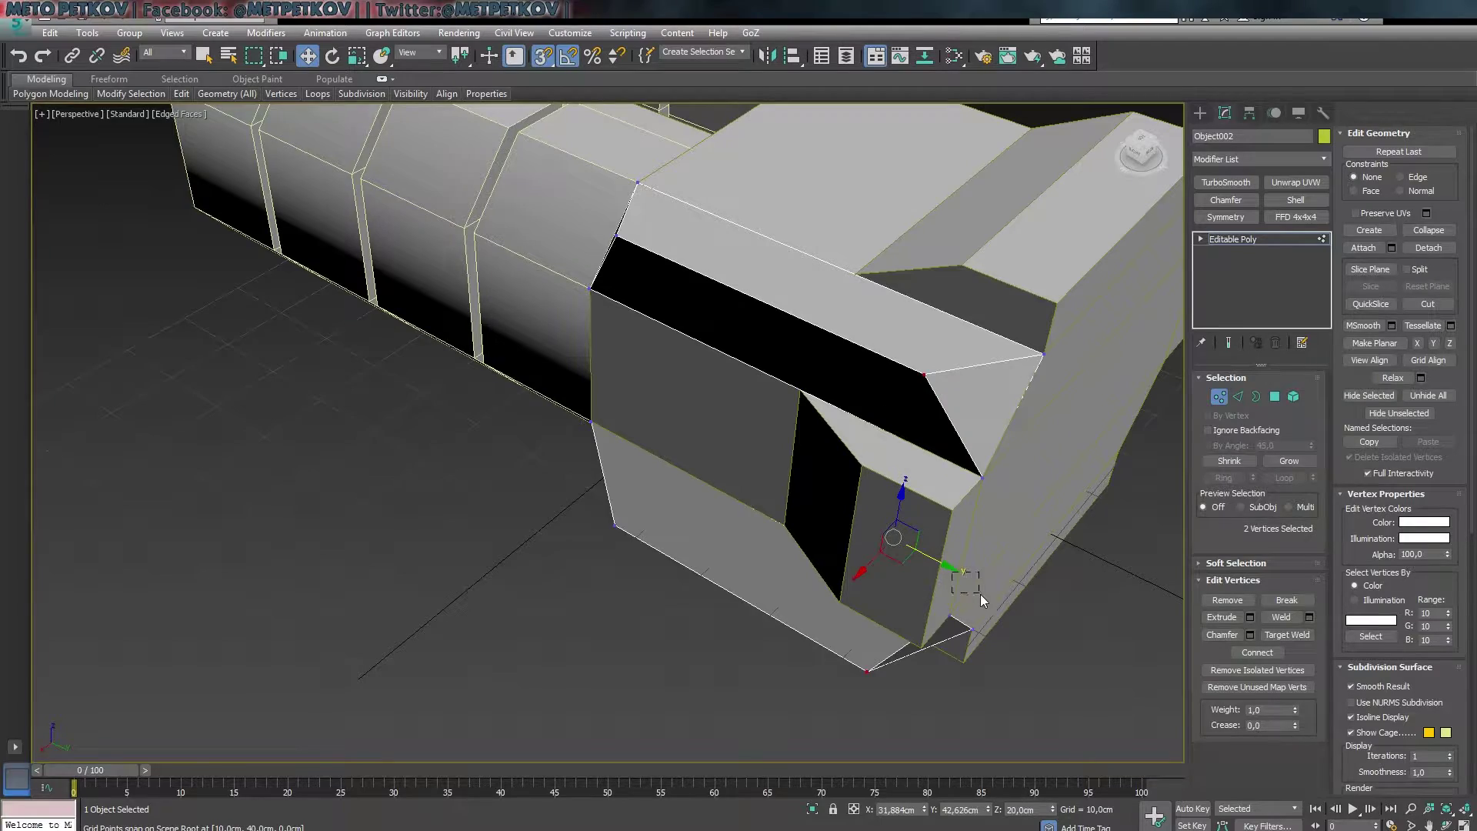
mouse_move(921, 655)
middle_mouse_down("alt")
mouse_move(811, 521)
mouse_move(1015, 567)
mouse_move(857, 660)
mouse_move(860, 627)
middle_mouse_up("alt")
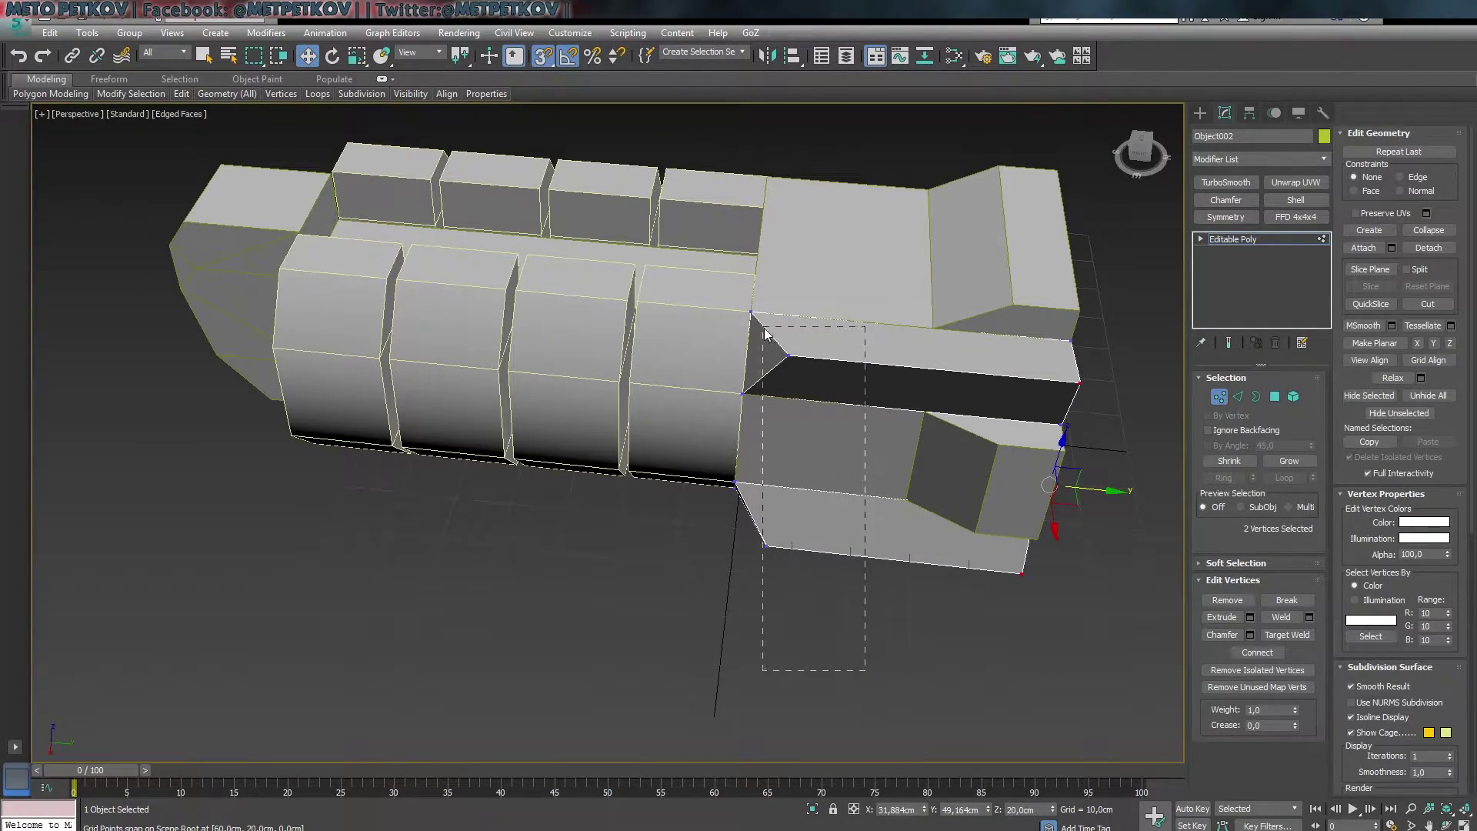
mouse_move(764, 332)
middle_mouse_down("alt")
mouse_move(616, 539)
mouse_move(558, 654)
mouse_move(693, 539)
middle_mouse_up("alt")
key("2")
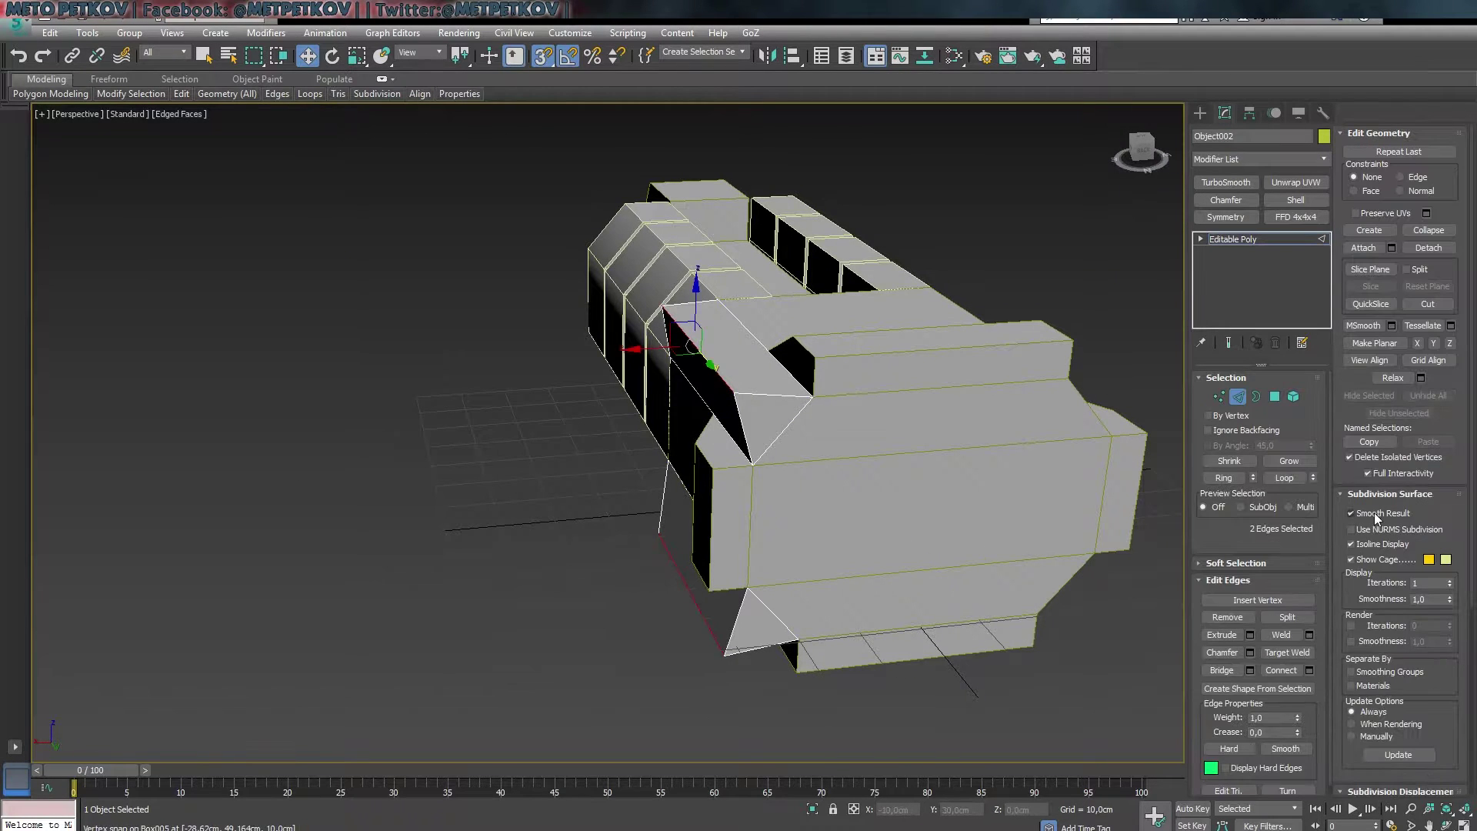
mouse_move(620, 651)
middle_mouse_down("alt")
mouse_move(603, 611)
mouse_move(728, 408)
mouse_move(722, 376)
middle_mouse_up("alt")
- Select the upper and lower wedge faces and flip them outward
key("4")
left_click_drag(622, 257, 723, 373)
middle_click_drag(723, 372, 622, 406, "alt")
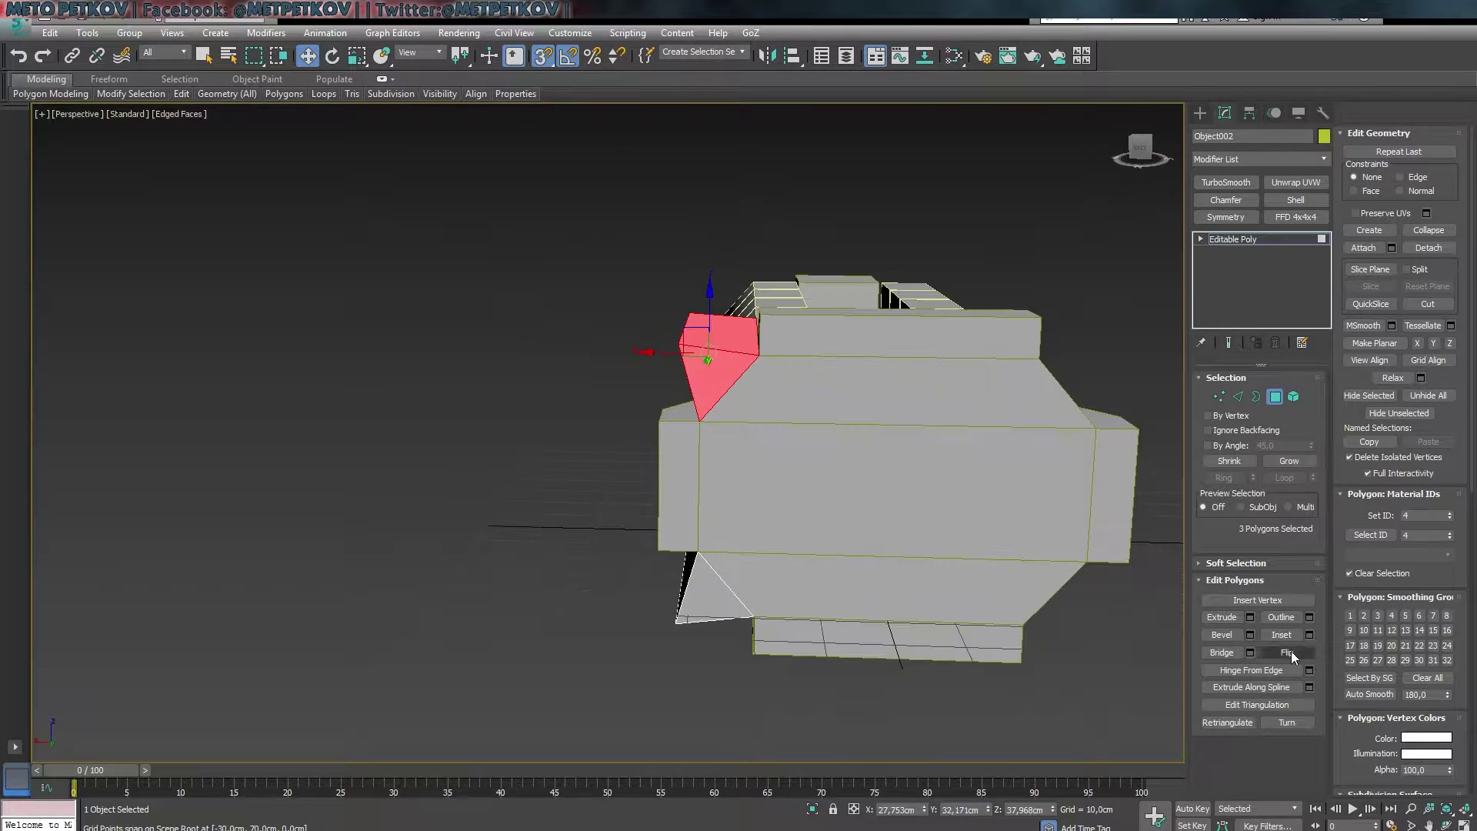
mouse_move(585, 539)
middle_mouse_down("alt")
mouse_move(546, 525)
mouse_move(644, 500)
middle_mouse_up("alt")
middle_click_drag(614, 682, 740, 718, "alt")
mouse_move(741, 719)
left_mouse_down()
mouse_move(654, 602)
mouse_move(683, 625)
left_mouse_up()
mouse_move(683, 625)
middle_mouse_down("alt")
mouse_move(551, 574)
mouse_move(568, 635)
mouse_move(608, 638)
middle_mouse_up("alt")
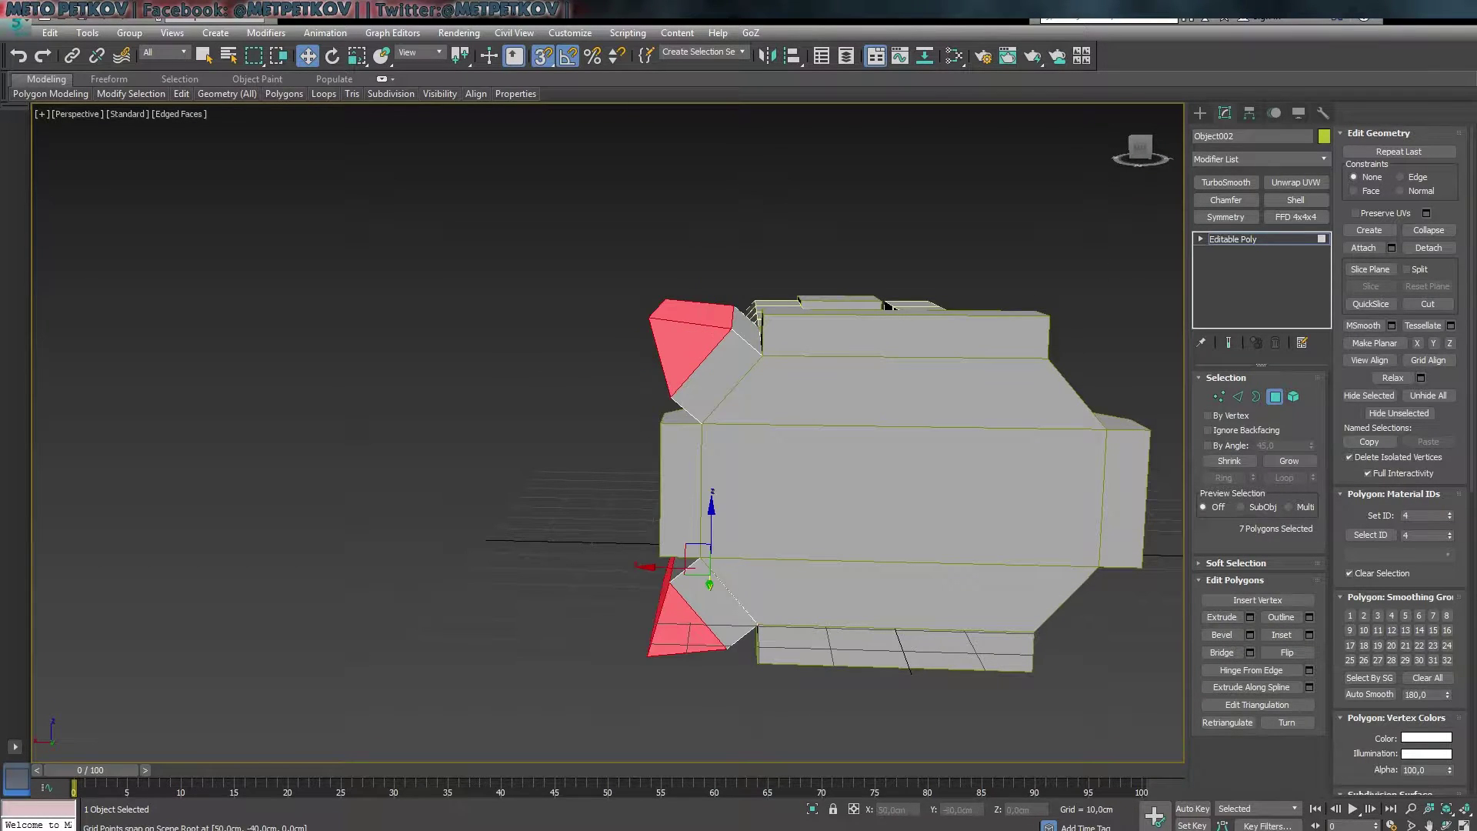
- Select edges and the polygon strip of the lower prism for further edits
key("2")
mouse_move(389, 339)
middle_mouse_down("alt")
mouse_move(664, 624)
mouse_move(523, 545)
mouse_move(515, 567)
middle_mouse_up("alt")
left_click(664, 622)
mouse_move(1252, 658)
middle_mouse_down("alt")
mouse_move(954, 674)
mouse_move(646, 500)
mouse_move(388, 600)
mouse_move(726, 594)
mouse_move(568, 597)
middle_mouse_up("alt")
left_click(452, 288, "ctrl")
key("4")
mouse_move(320, 204)
middle_mouse_down("alt")
mouse_move(428, 329)
mouse_move(431, 231)
middle_mouse_up("alt")
scroll(737, 576, "down", 3)
mouse_move(736, 576)
middle_mouse_down("alt")
mouse_move(615, 483)
mouse_move(554, 538)
mouse_move(496, 631)
mouse_move(448, 544)
mouse_move(451, 501)
mouse_move(542, 666)
mouse_move(261, 643)
mouse_move(376, 812)
mouse_move(963, 641)
mouse_move(814, 610)
mouse_move(500, 340)
middle_mouse_up("alt")
scroll(452, 501, "up", 3)
scroll(813, 611, "up", 5)
- Select the pod's top edges and orbit to a near-frontal view of the part
key("2")
left_click(579, 198)
left_click(645, 257, "alt")
middle_click_drag(645, 258, 1264, 658, "alt")
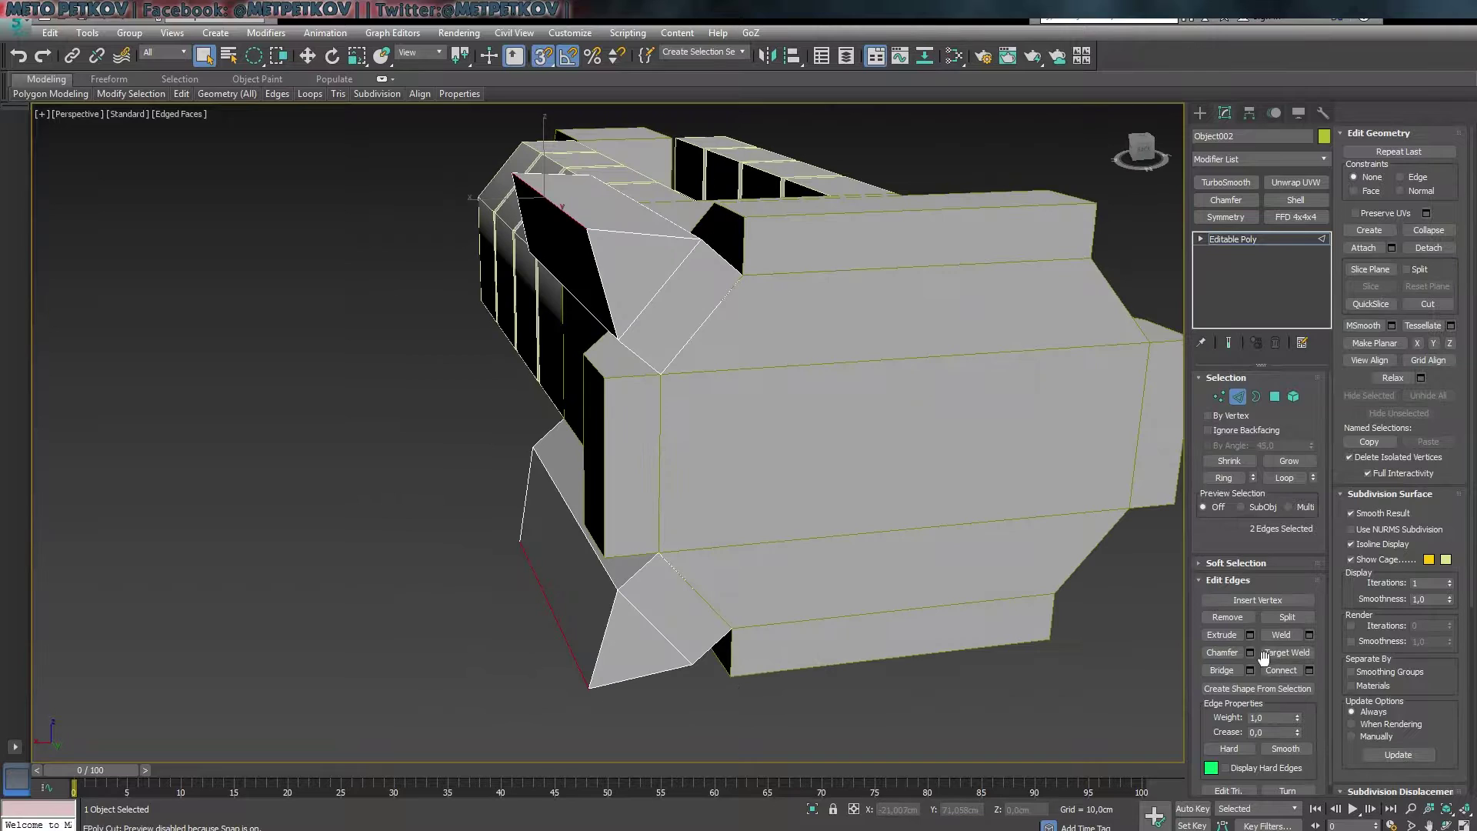
middle_click_drag(416, 594, 621, 471, "alt")
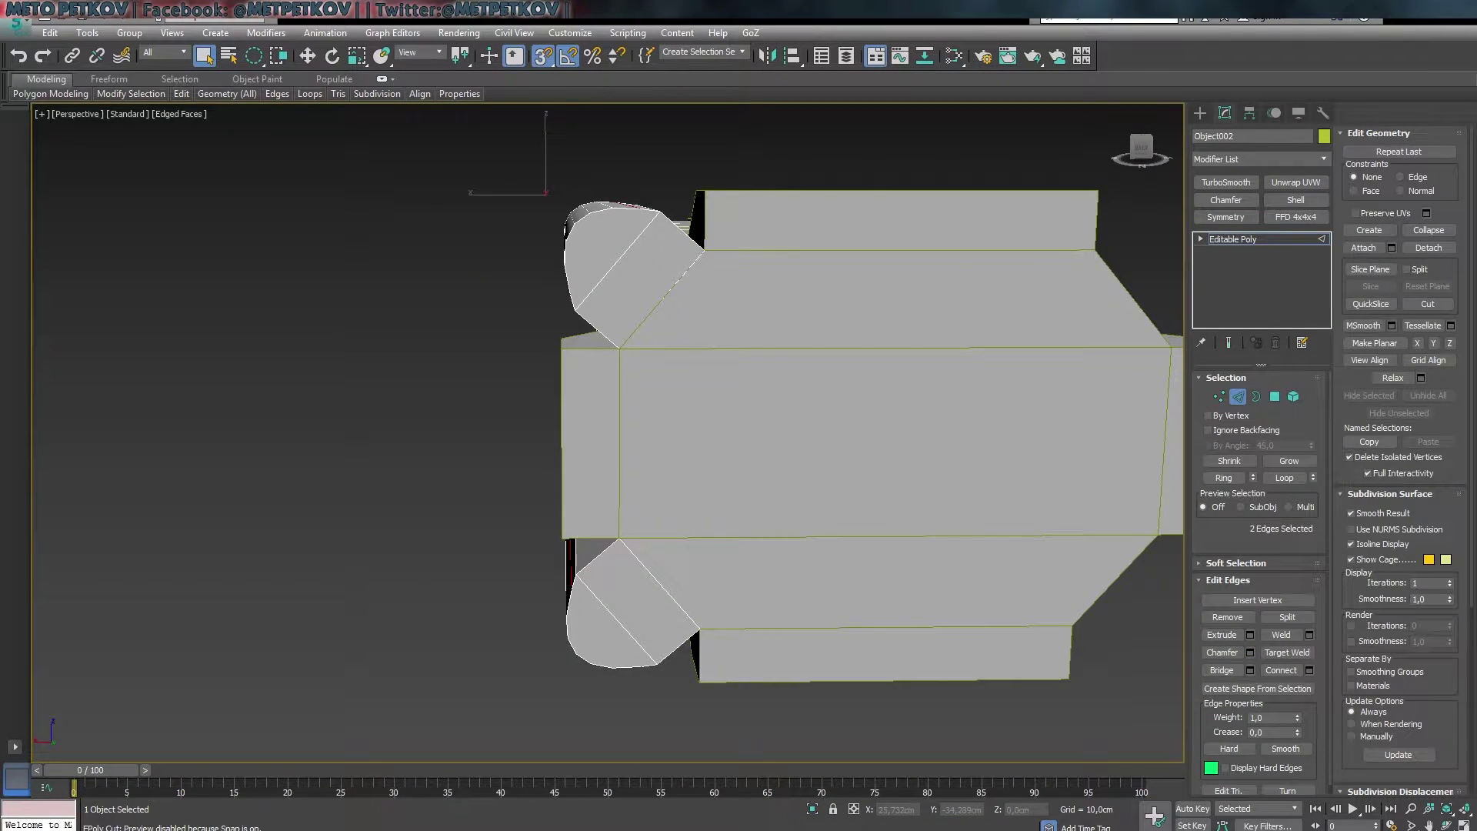
mouse_move(620, 471)
middle_mouse_down("alt")
mouse_move(444, 511)
mouse_move(353, 567)
mouse_move(283, 538)
mouse_move(612, 577)
mouse_move(577, 505)
mouse_move(362, 607)
mouse_move(262, 573)
middle_mouse_up("alt")
scroll(362, 606, "up", 5)
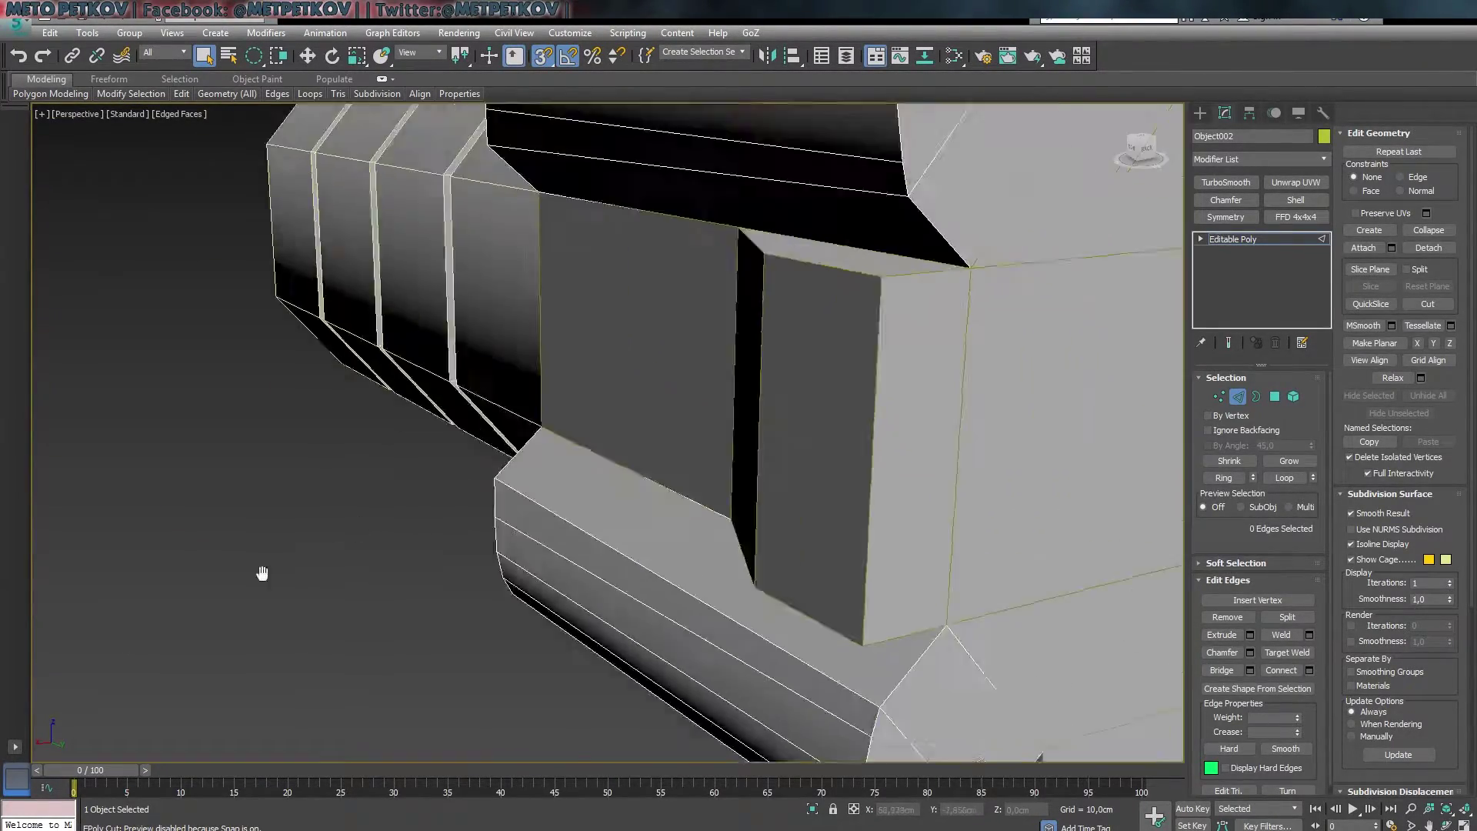
scroll(262, 573, "down", 5)
mouse_move(491, 381)
middle_mouse_down("alt")
mouse_move(579, 386)
mouse_move(930, 538)
mouse_move(596, 404)
mouse_move(605, 433)
middle_mouse_up("alt")
- Isolate the side pod and select both of its end faces in Polygon mode
key("4")
left_click(595, 404)
key("alt+q")
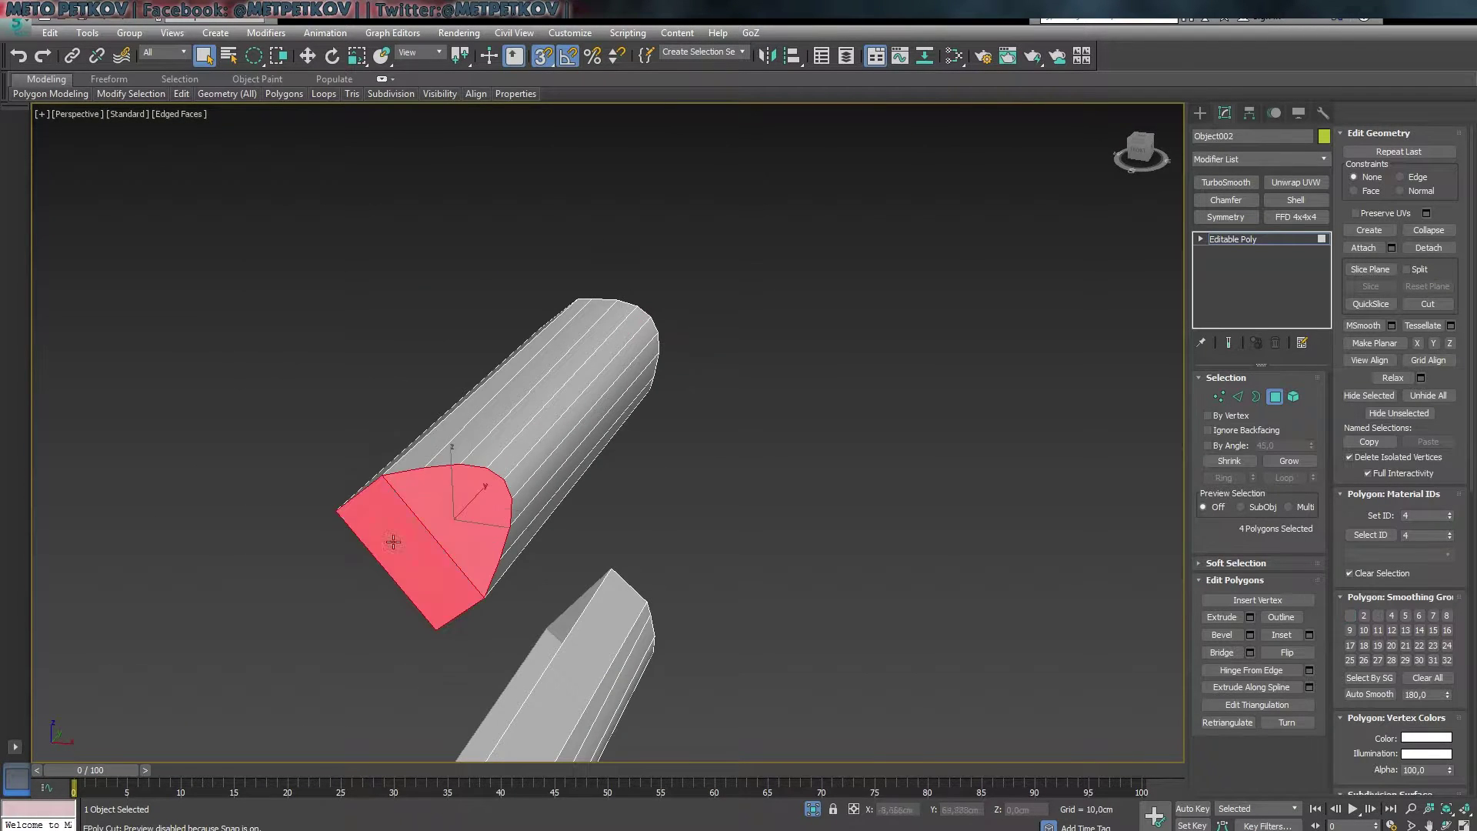
mouse_move(392, 542)
middle_mouse_down("alt")
mouse_move(719, 270)
mouse_move(314, 241)
mouse_move(695, 680)
middle_mouse_up("alt")
left_click(696, 679, "alt")
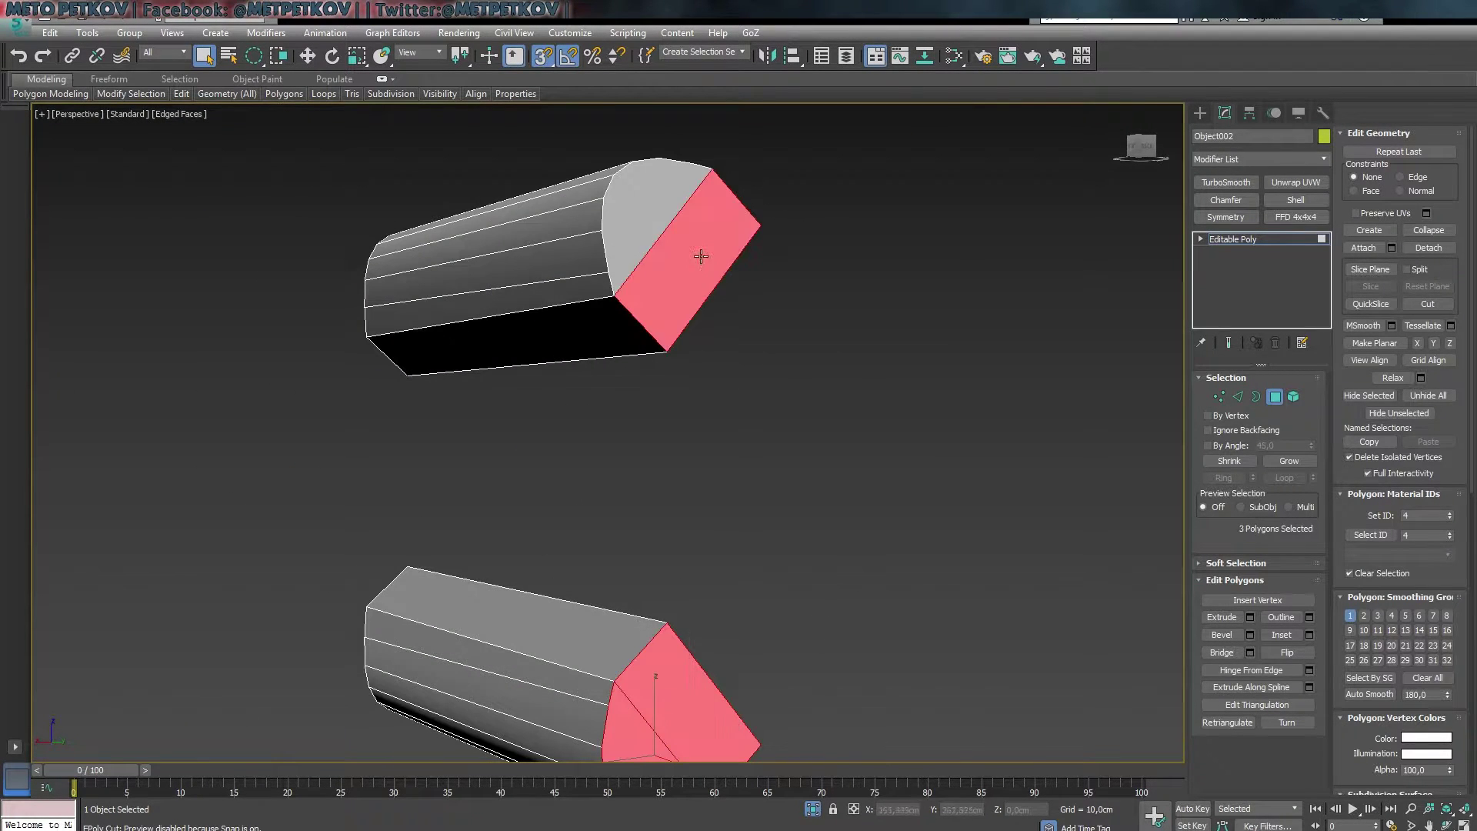
middle_click_drag(701, 257, 777, 427, "alt")
- Inset the pod end faces to leave a thin rim, then extrude them inward
left_click(1309, 635)
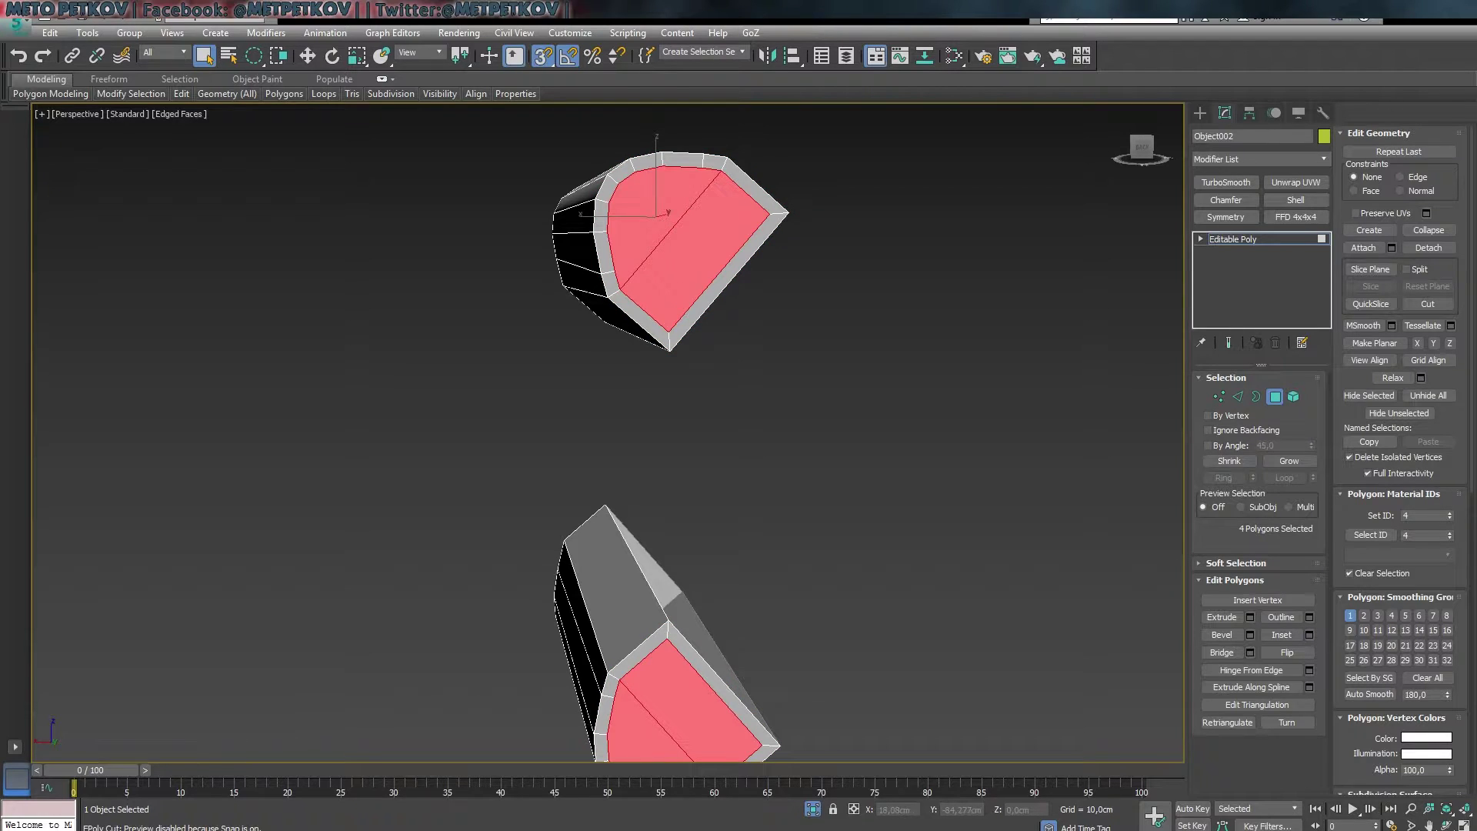
left_click(1250, 617)
mouse_move(431, 539)
middle_mouse_down("alt")
mouse_move(472, 651)
mouse_move(578, 596)
mouse_move(923, 556)
mouse_move(947, 676)
mouse_move(964, 606)
mouse_move(869, 543)
mouse_move(888, 652)
mouse_move(734, 616)
mouse_move(767, 416)
middle_mouse_up("alt")
left_click(911, 561)
- Add a Symmetry modifier to mirror the pods onto the opposite side
key("2")
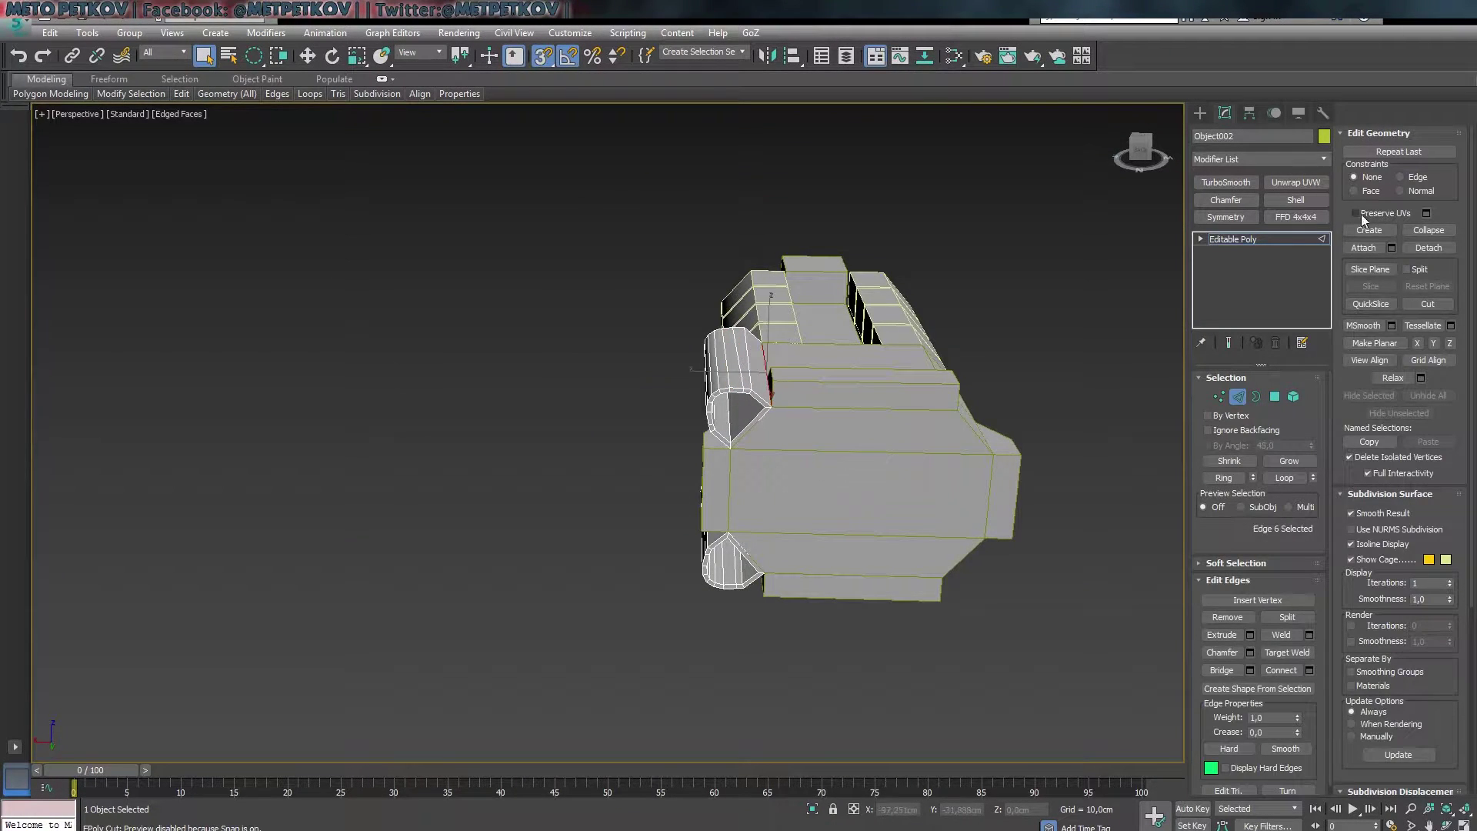
left_click(1226, 217)
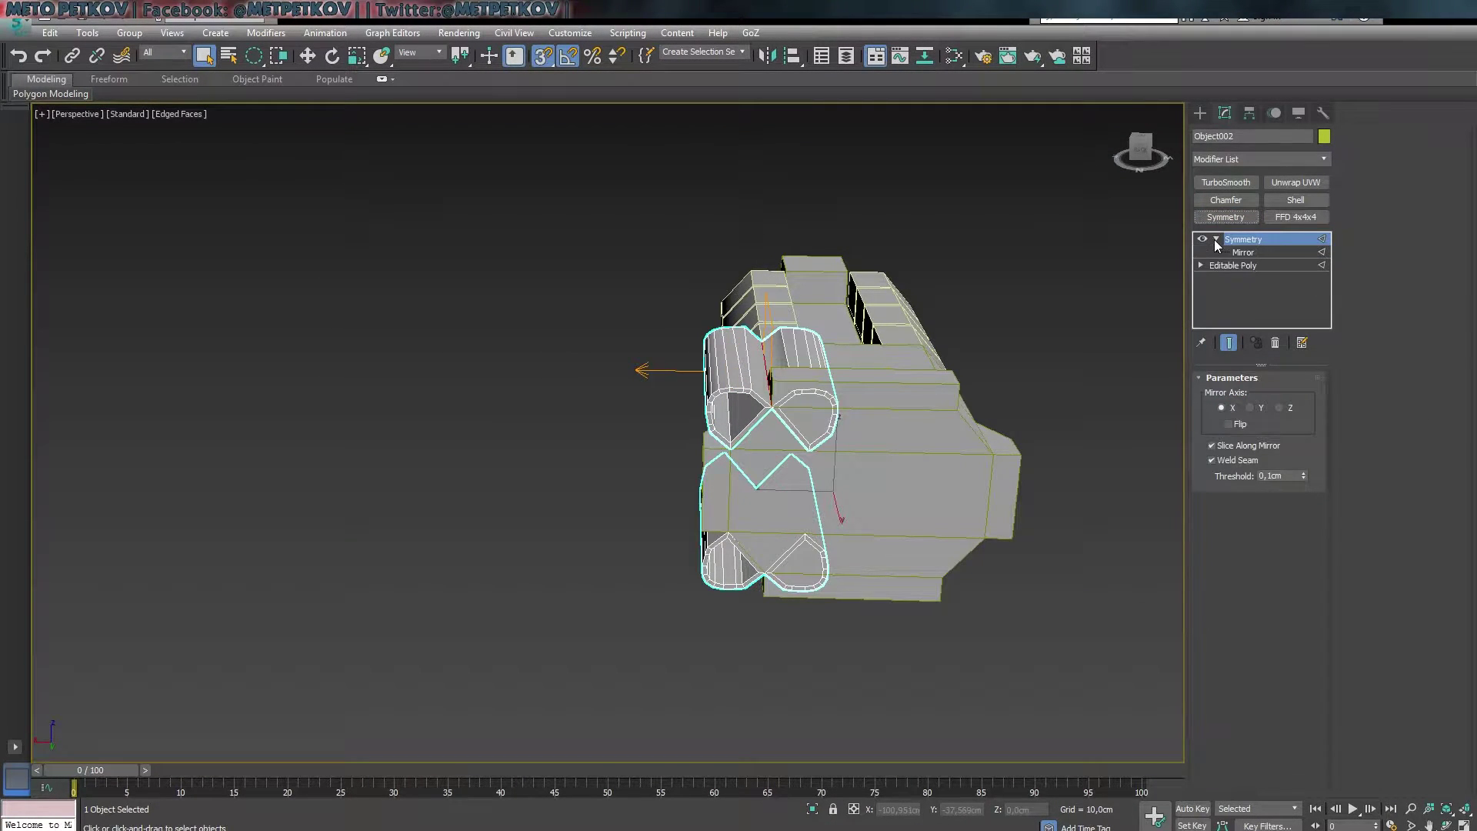
middle_click_drag(366, 518, 770, 461, "alt")
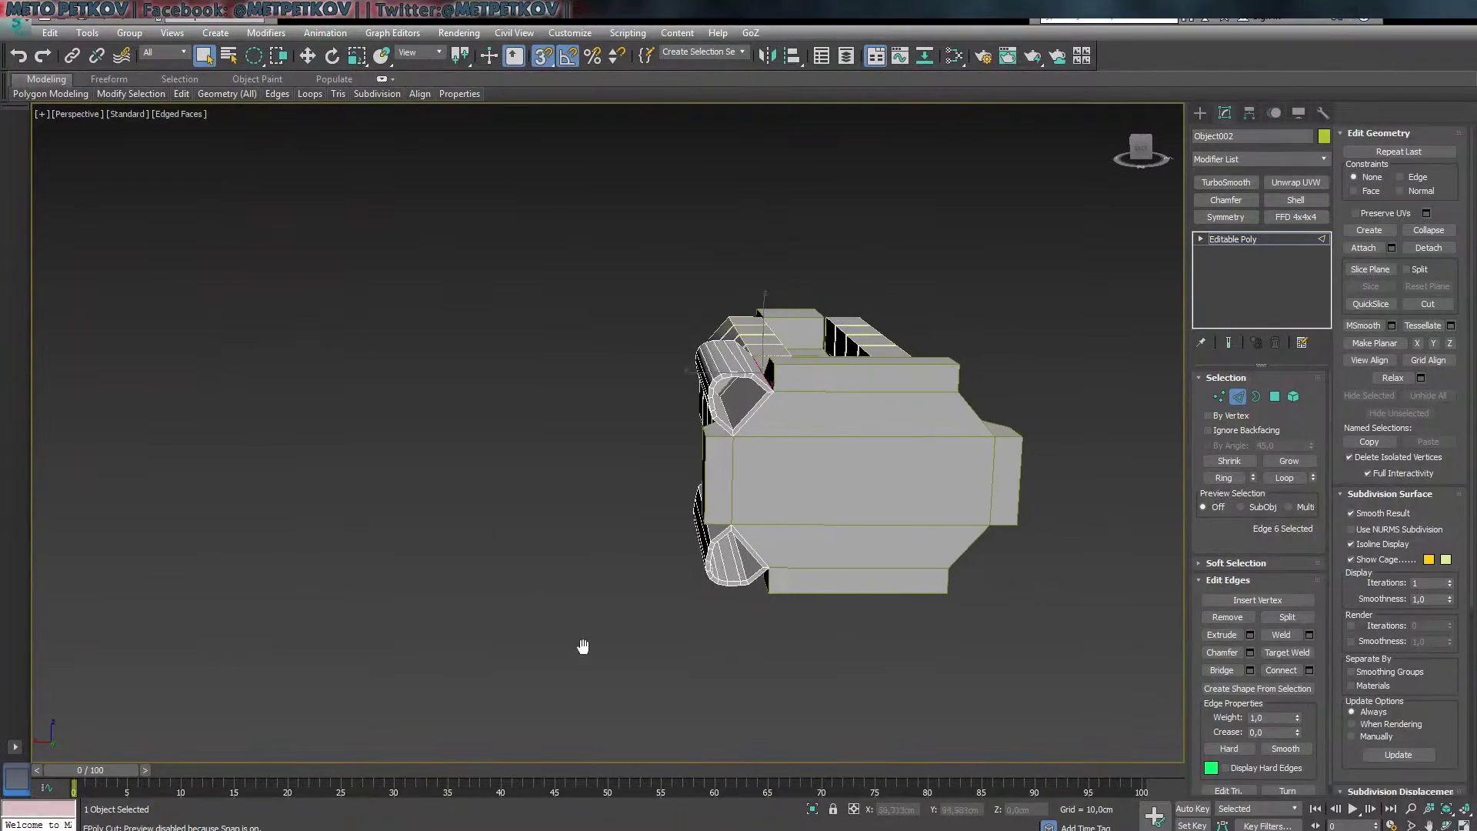
- Adjust the pods' pivot in Hierarchy > Pivot using the front view
left_click(1249, 112)
key("alt+w")
key("alt+w")
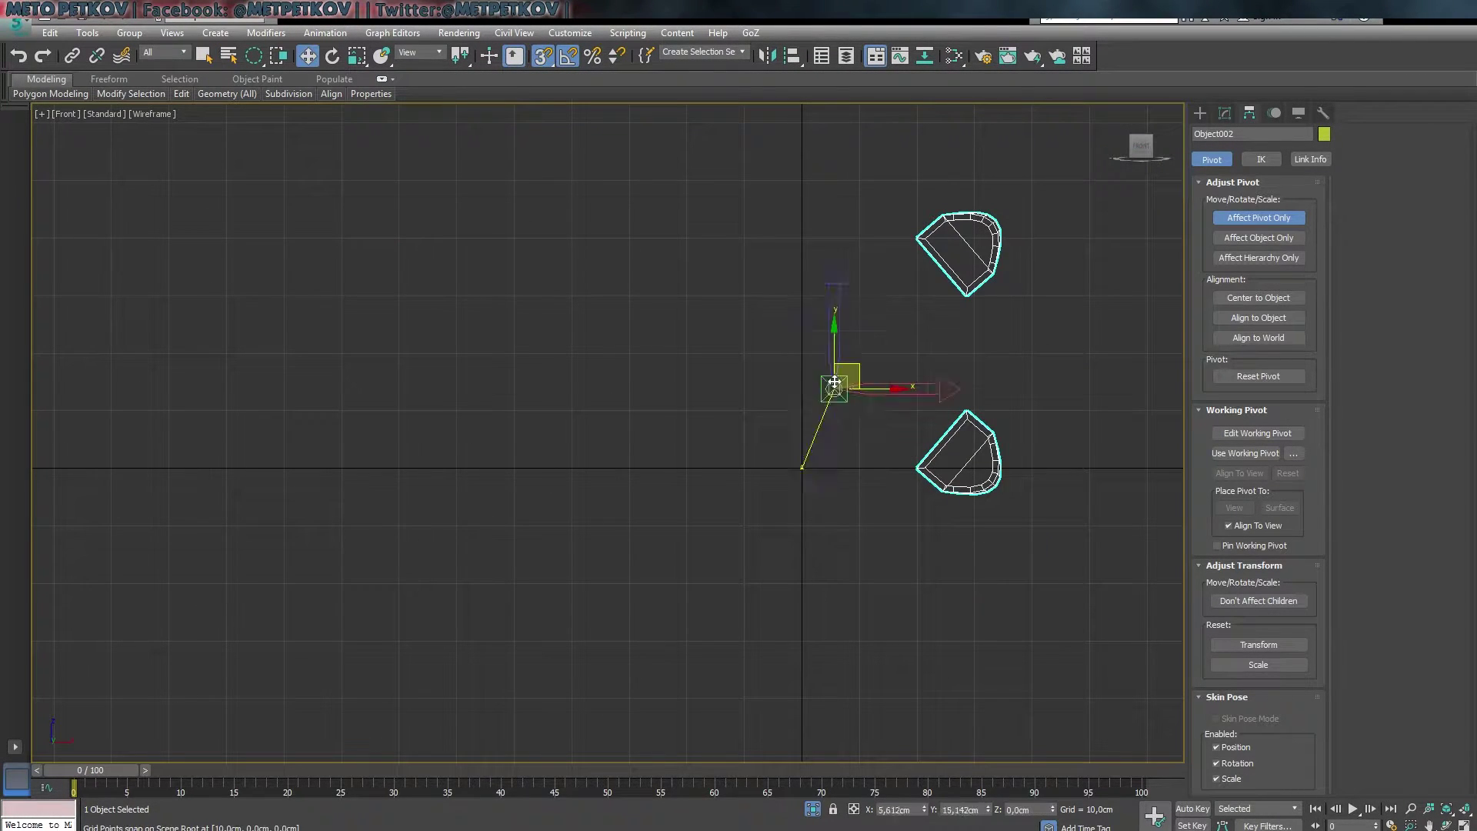
key("alt+w")
left_click(1258, 218)
key("alt+w")
key("p")
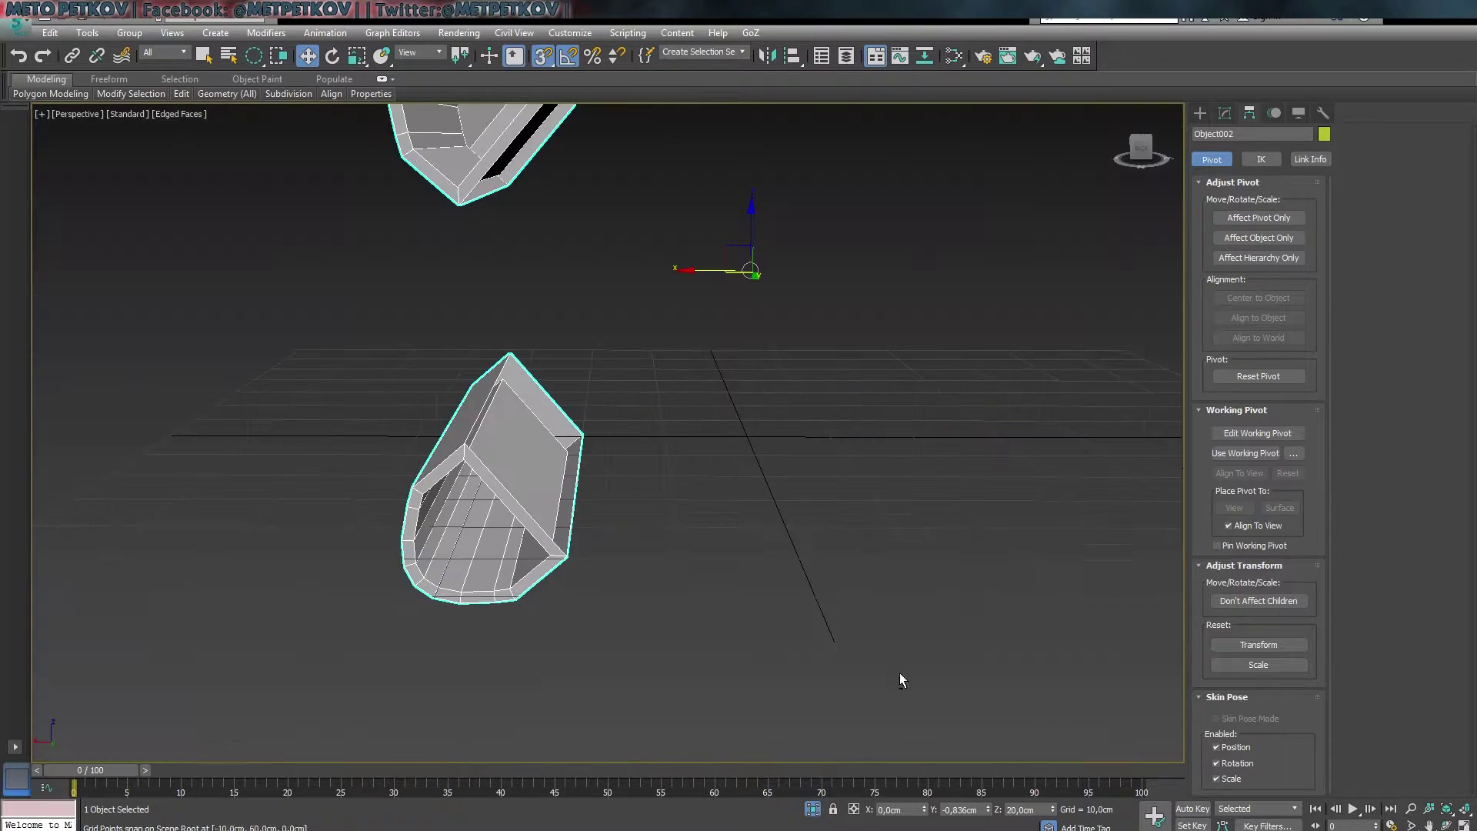
scroll(767, 564, "down", 3)
scroll(767, 564, "up", 2)
- Rotate the pods around the hull to -185 degrees
key("e")
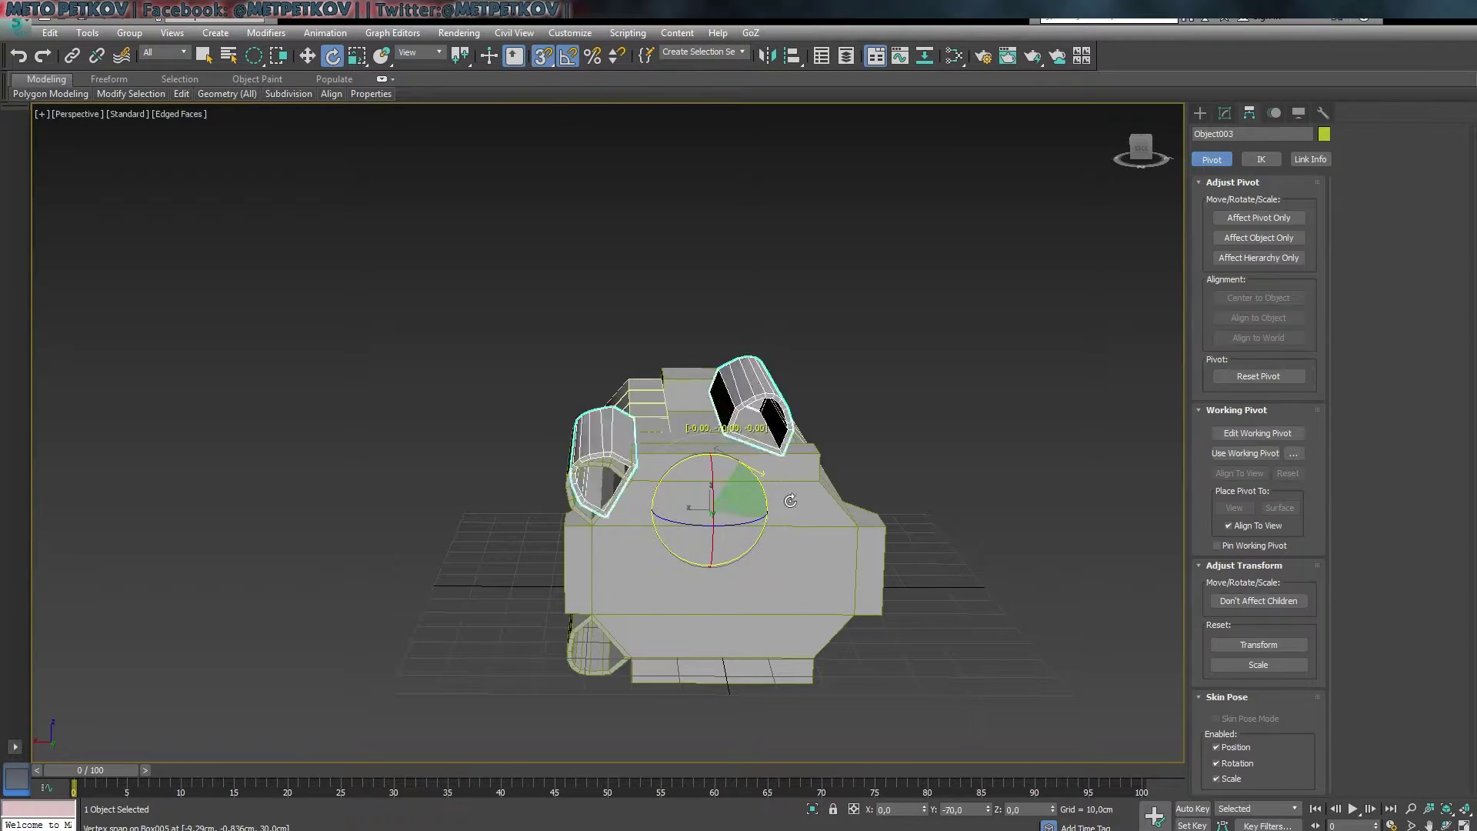
left_click_drag(790, 500, 844, 586)
mouse_move(844, 585)
middle_mouse_down("alt")
mouse_move(659, 577)
mouse_move(326, 505)
mouse_move(874, 699)
middle_mouse_up("alt")
- Move the pod-end vertices along Y so the hollow ends project past the hull's front
key("1")
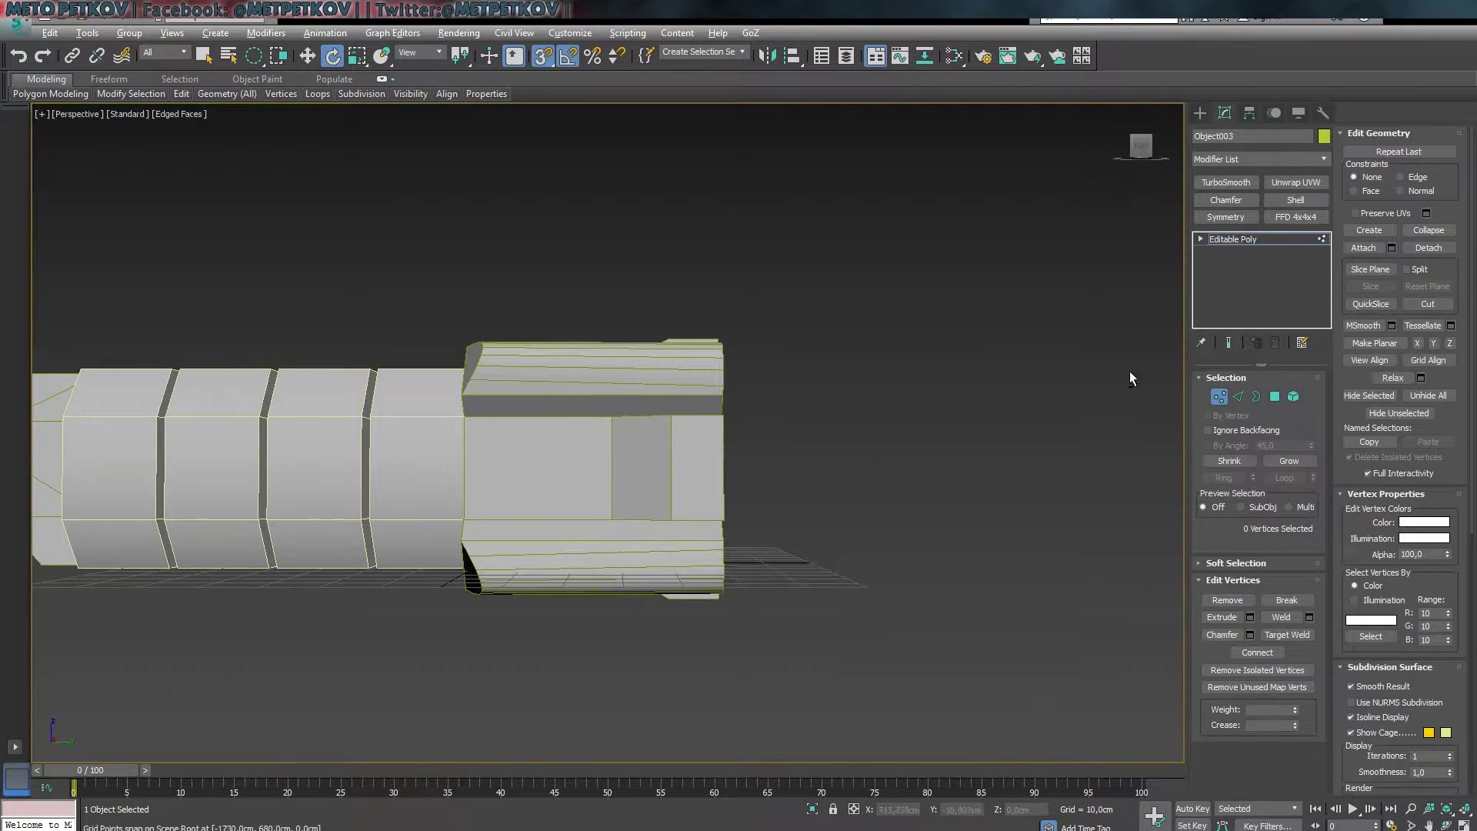
key("q")
mouse_move(1130, 371)
middle_mouse_down("alt")
mouse_move(302, 104)
mouse_move(400, 161)
middle_mouse_up("alt")
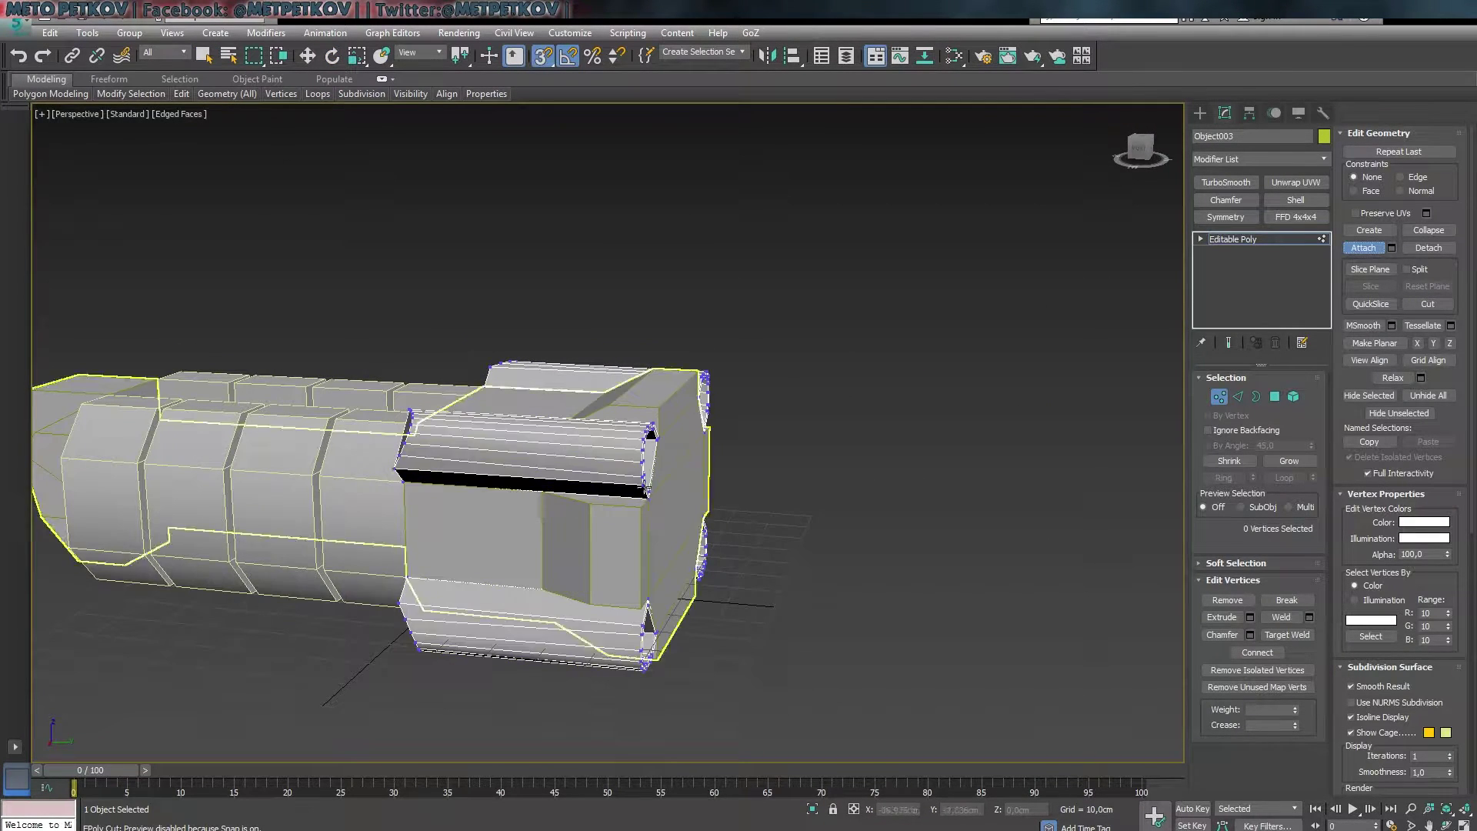
middle_click_drag(774, 654, 950, 510, "alt")
left_click_drag(769, 415, 569, 708)
left_click_drag(676, 557, 786, 568)
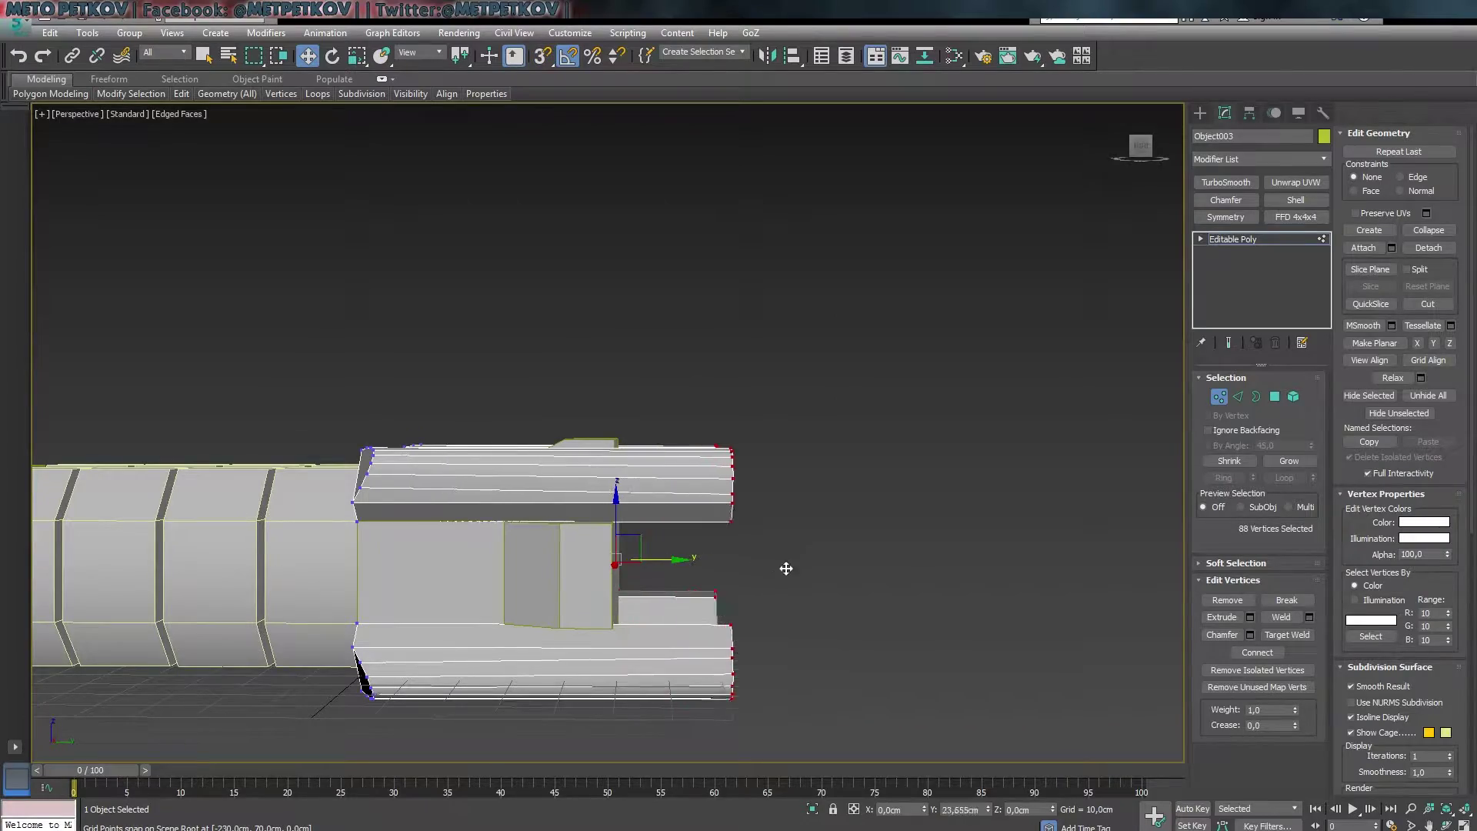
mouse_move(813, 584)
middle_mouse_down("alt")
mouse_move(597, 585)
mouse_move(898, 612)
mouse_move(810, 566)
middle_mouse_up("alt")
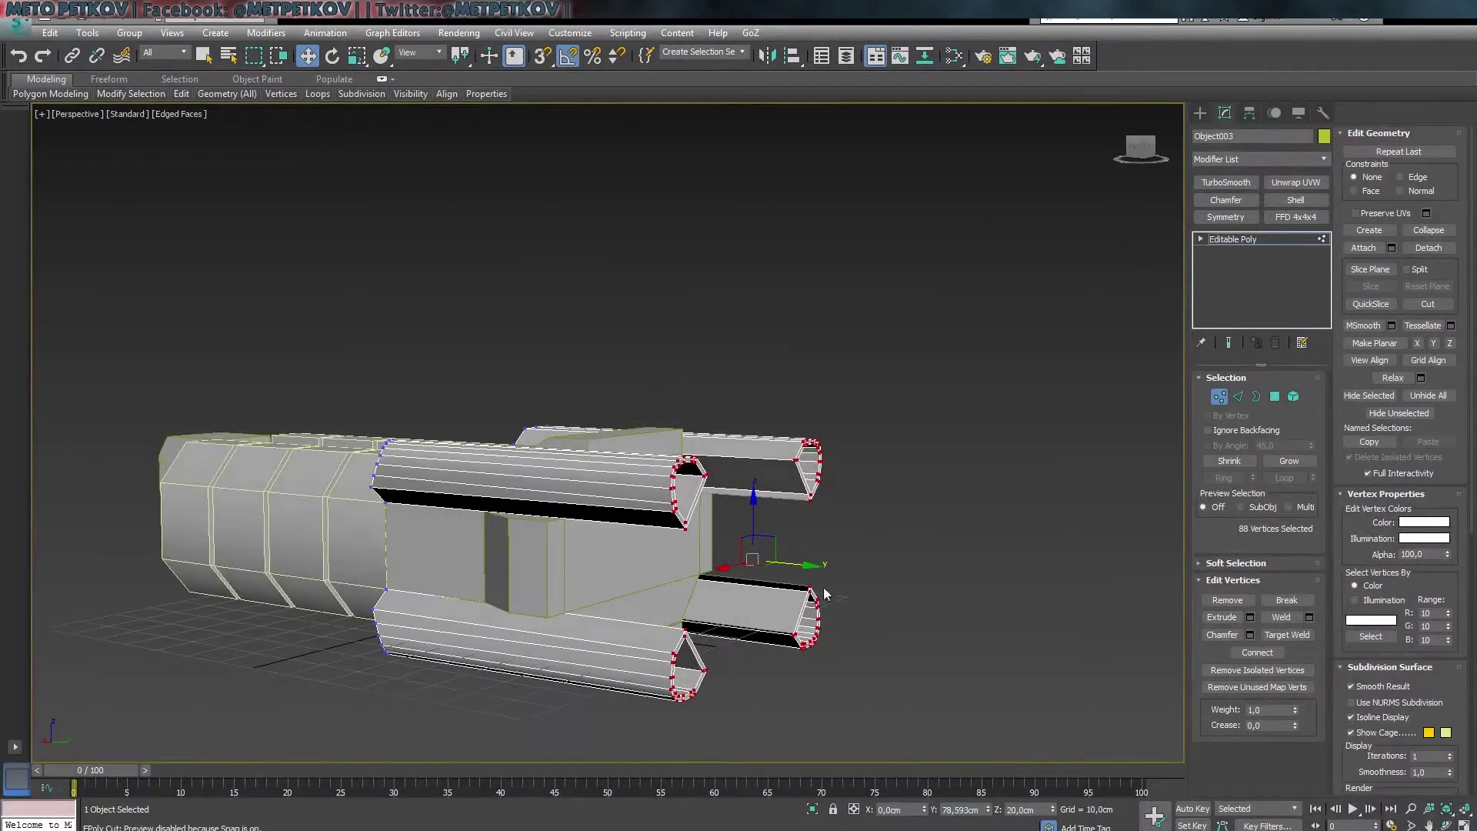
left_click_drag(810, 565, 744, 564)
mouse_move(744, 564)
middle_mouse_down("alt")
mouse_move(852, 665)
mouse_move(1123, 597)
mouse_move(1077, 654)
middle_mouse_up("alt")
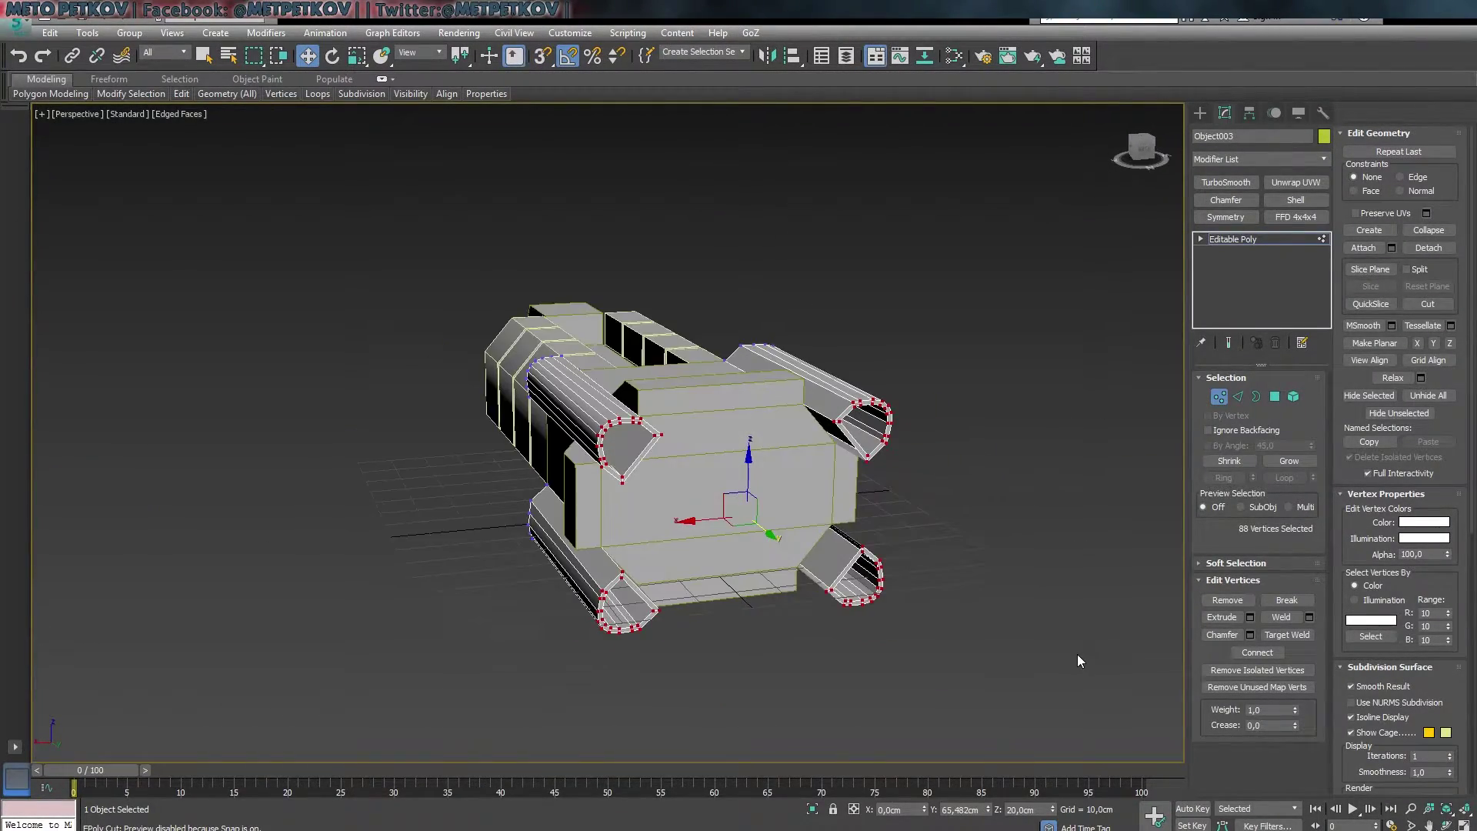
left_click(1201, 113)
left_click(1227, 238)
- Draw a cylinder at the hull's front and rotate it to face forward, with snaps on
key("f")
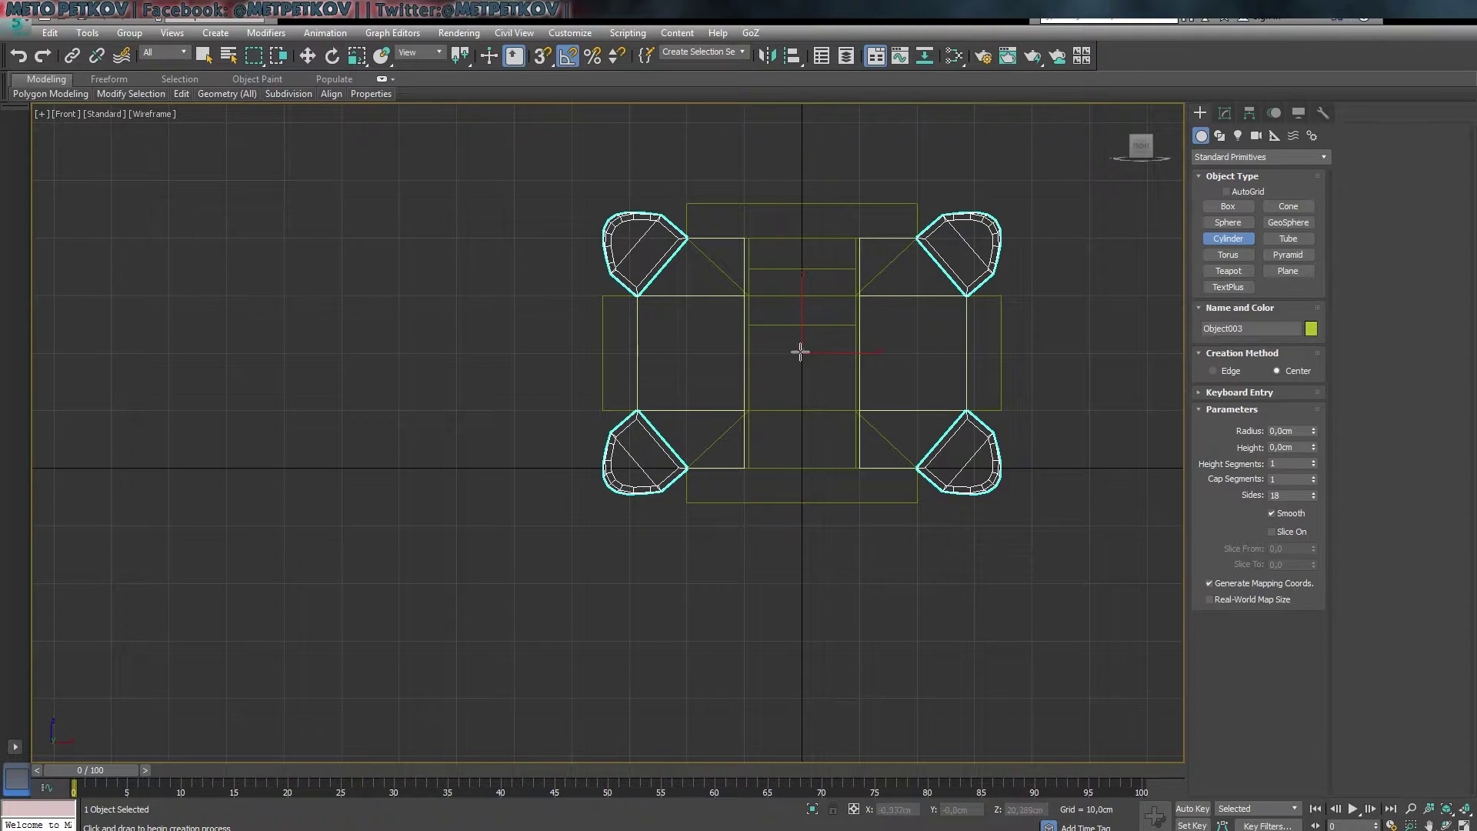
key("p")
key("w")
mouse_move(702, 689)
middle_mouse_down("alt")
mouse_move(1095, 676)
mouse_move(1010, 730)
mouse_move(1000, 577)
middle_mouse_up("alt")
key("e")
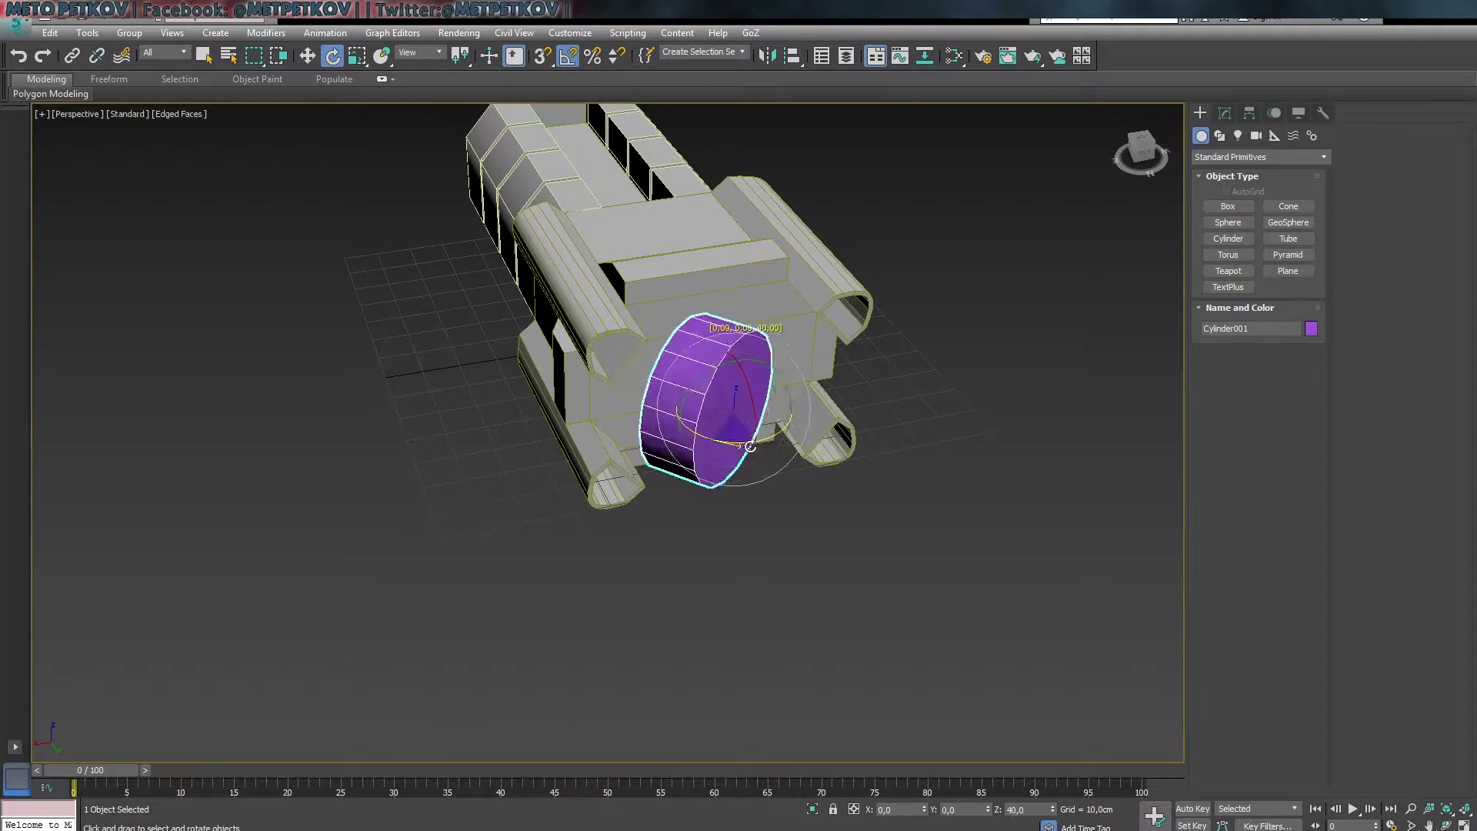
left_click_drag(769, 431, 829, 480)
key("w")
mouse_move(829, 480)
middle_mouse_down("alt")
mouse_move(739, 632)
mouse_move(967, 620)
middle_mouse_up("alt")
left_click(1225, 113)
key("s")
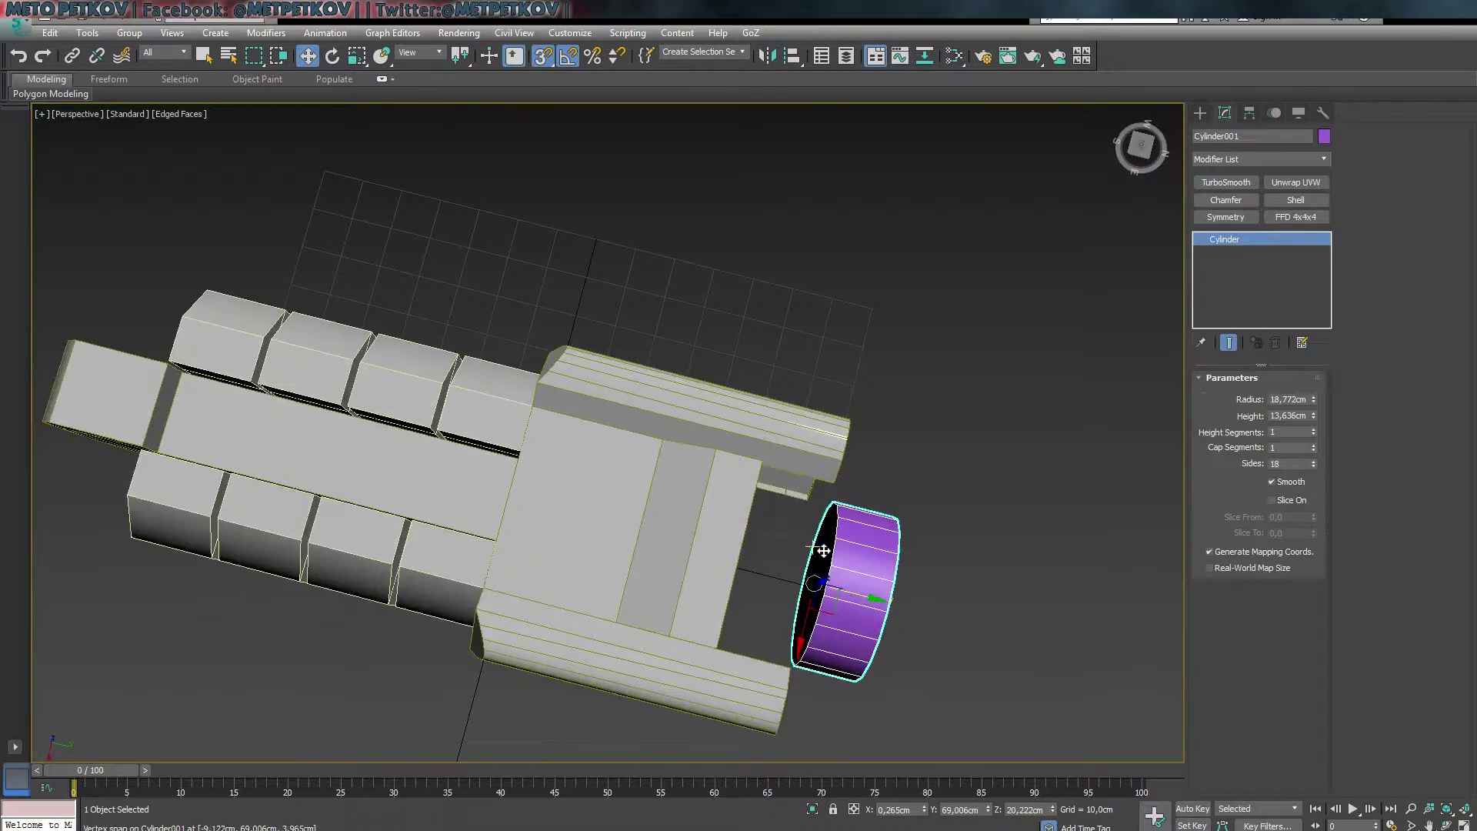
mouse_move(817, 548)
middle_mouse_down("alt")
mouse_move(1021, 617)
mouse_move(817, 548)
middle_mouse_up("alt")
- Convert the 18-sided Cylinder001 to an editable poly
key("4")
left_click(847, 551)
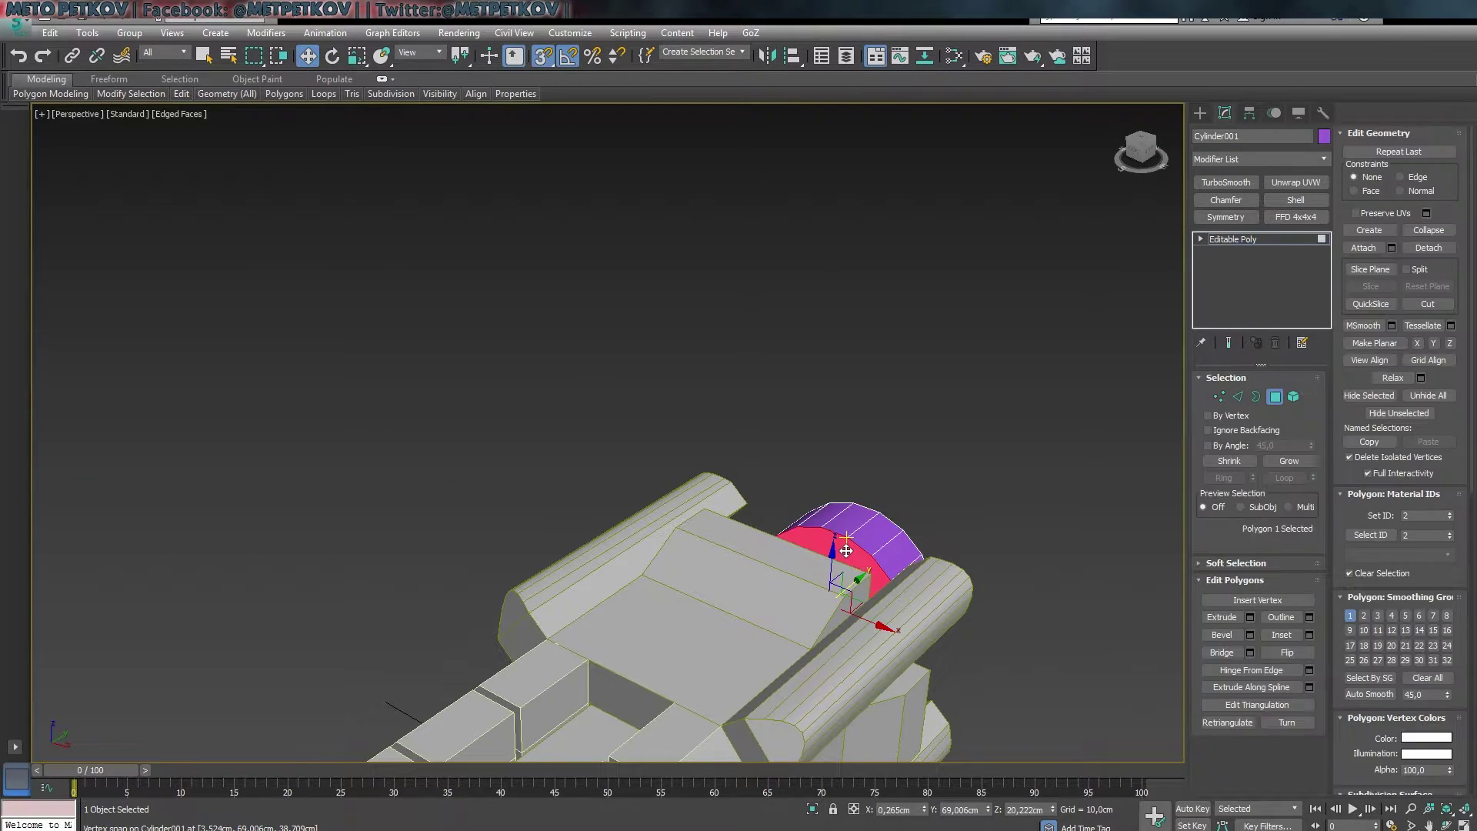
mouse_move(1149, 391)
middle_mouse_down("alt")
mouse_move(1071, 303)
mouse_move(1121, 419)
middle_mouse_up("alt")
key("4")
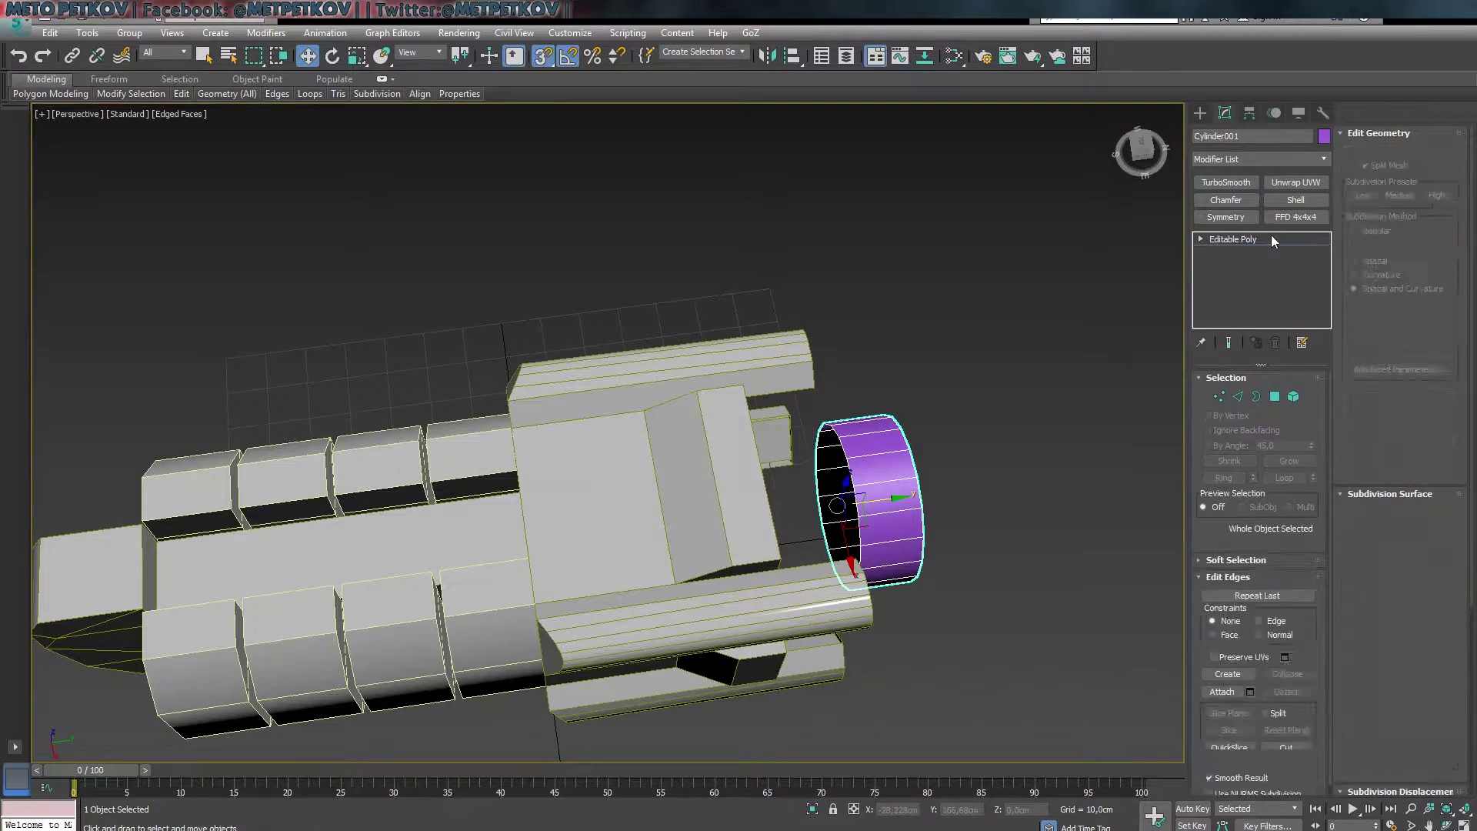
mouse_move(890, 489)
middle_mouse_down("alt")
mouse_move(957, 560)
mouse_move(972, 30)
middle_mouse_up("alt")
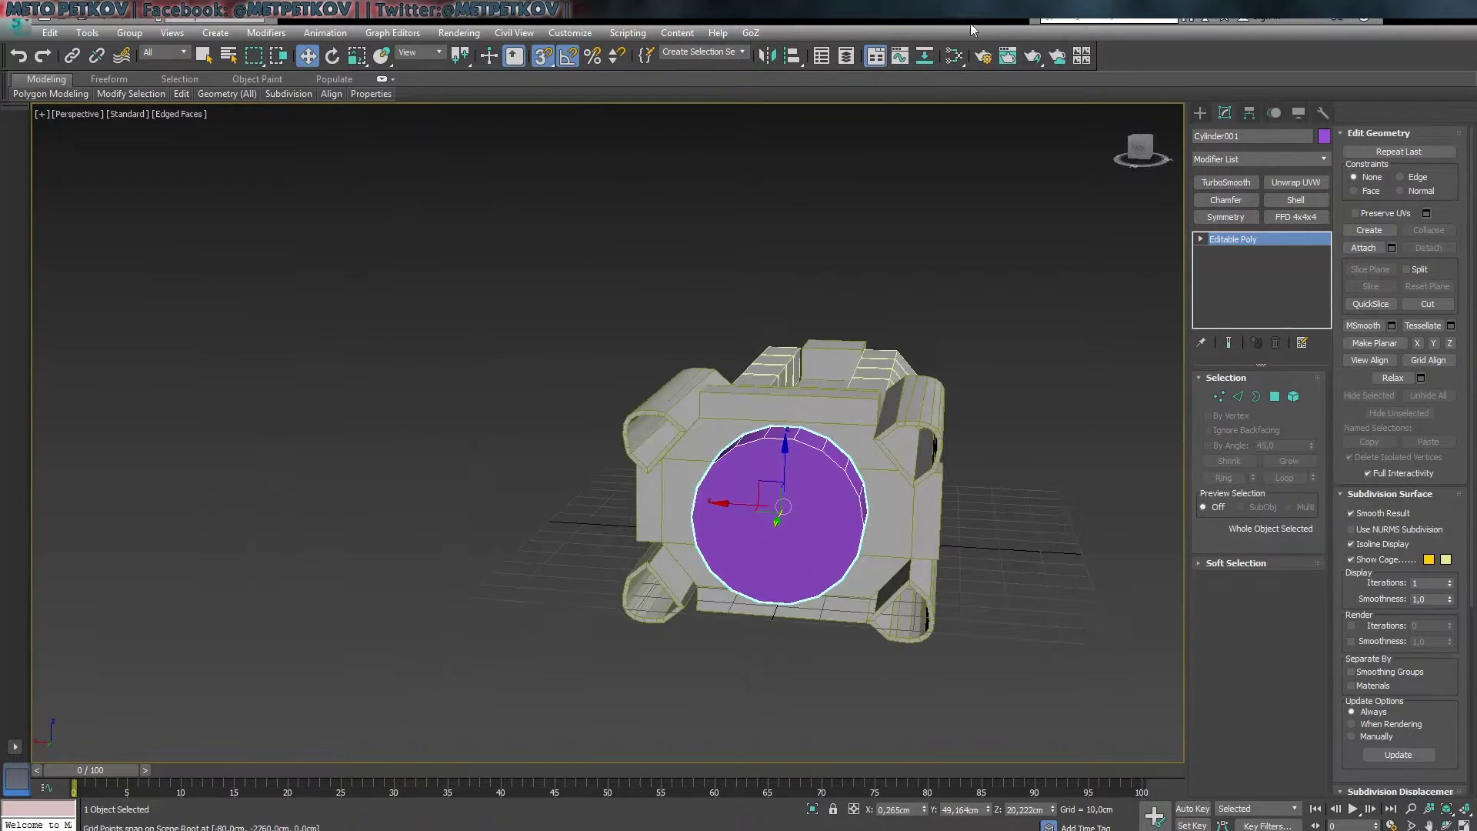
- Select the nose cylinder's front end face and scale it
mouse_move(410, 422)
middle_mouse_down("alt")
mouse_move(1077, 444)
mouse_move(1028, 482)
mouse_move(895, 517)
mouse_move(848, 434)
mouse_move(741, 559)
middle_mouse_up("alt")
key("4")
left_click(849, 434)
key("r")
key("w")
mouse_move(986, 450)
middle_mouse_down("alt")
mouse_move(933, 528)
mouse_move(945, 507)
mouse_move(874, 542)
middle_mouse_up("alt")
- Chamfer ring edges across the nose into stepped rings around a recessed centre
key("2")
left_click_drag(717, 203, 820, 631)
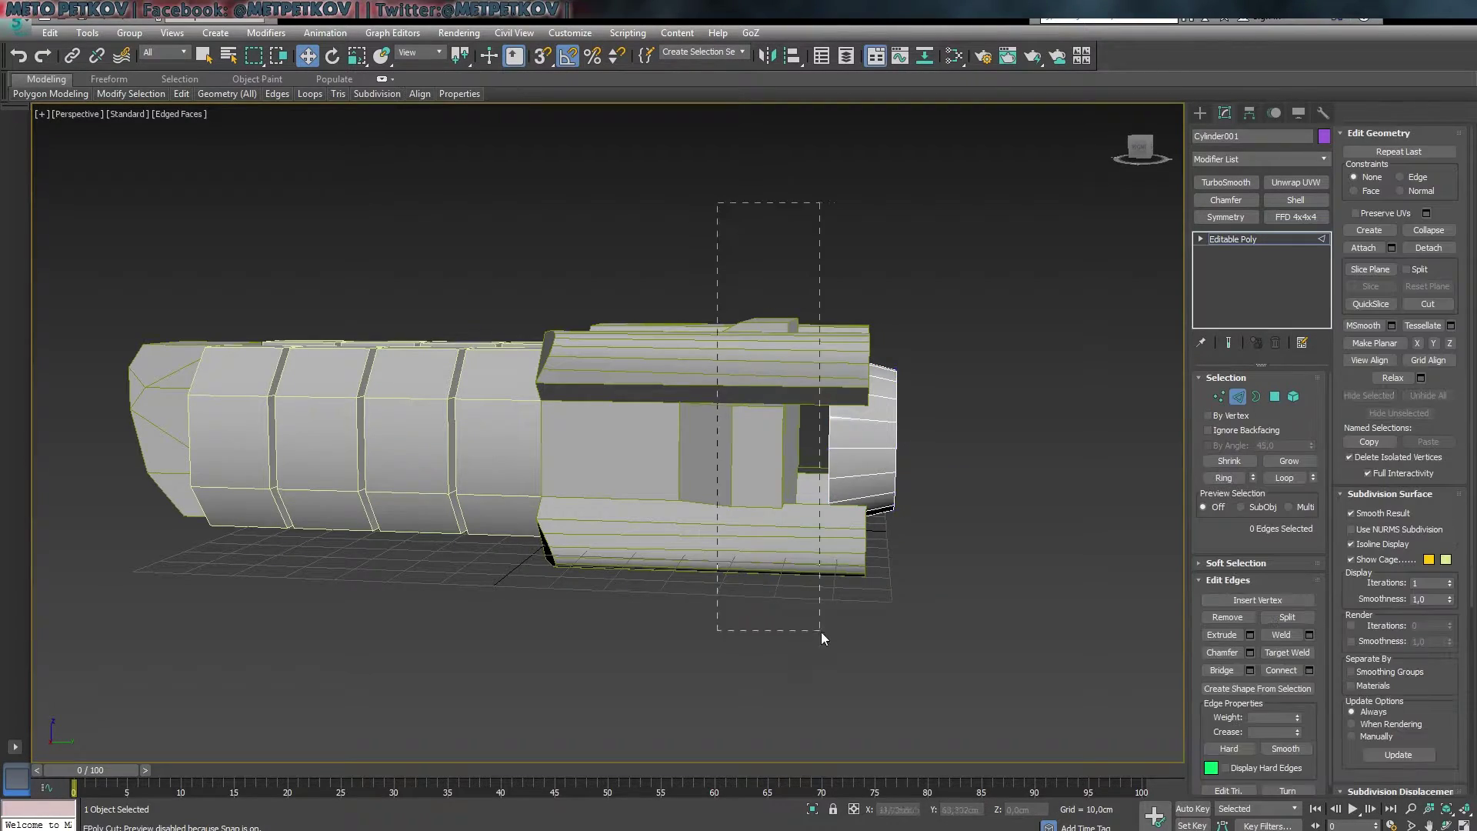
mouse_move(859, 447)
middle_mouse_down("alt")
mouse_move(746, 645)
mouse_move(791, 634)
mouse_move(740, 615)
middle_mouse_up("alt")
key("4")
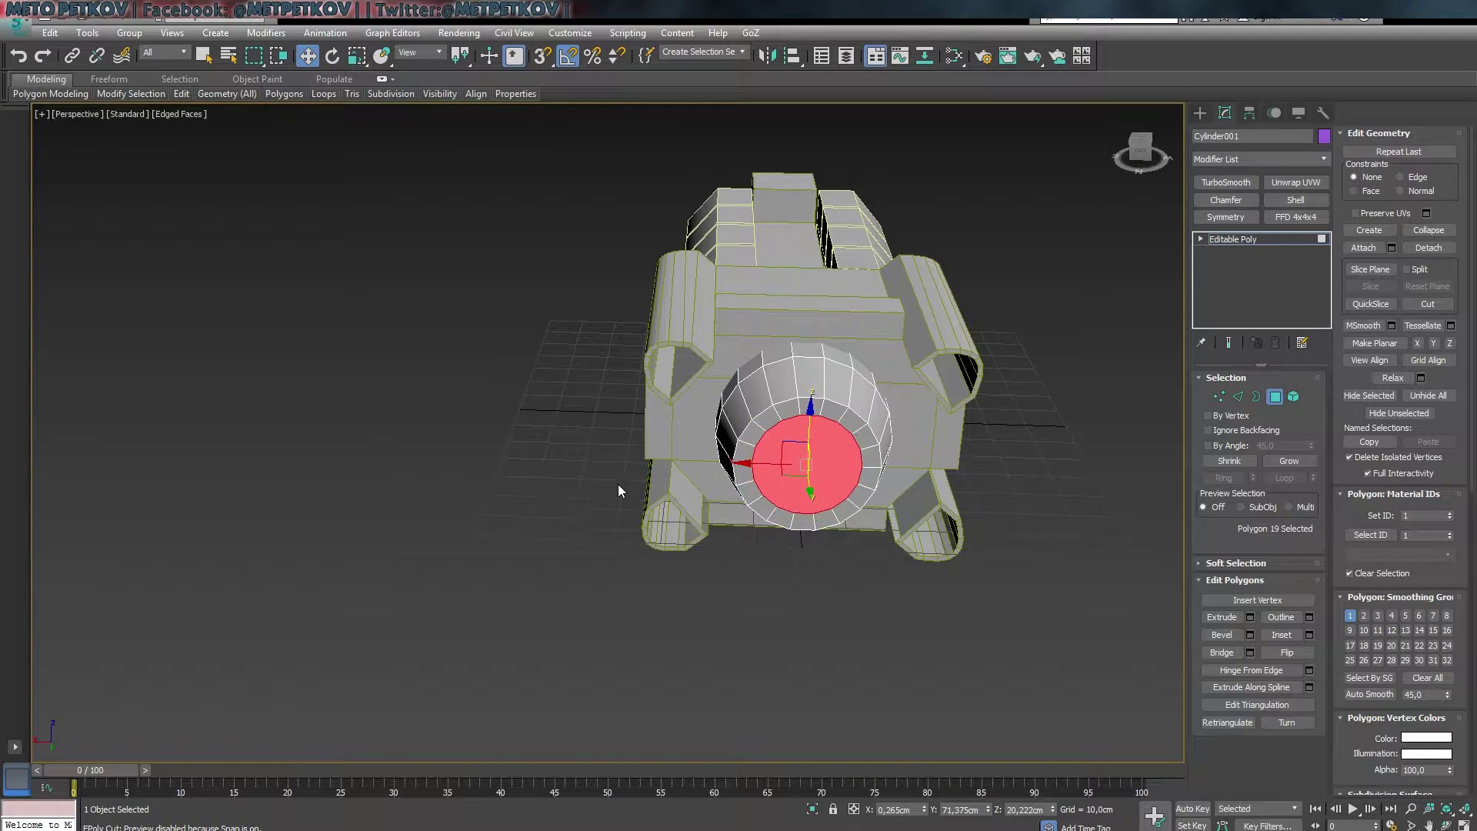
middle_click_drag(620, 490, 876, 504, "alt")
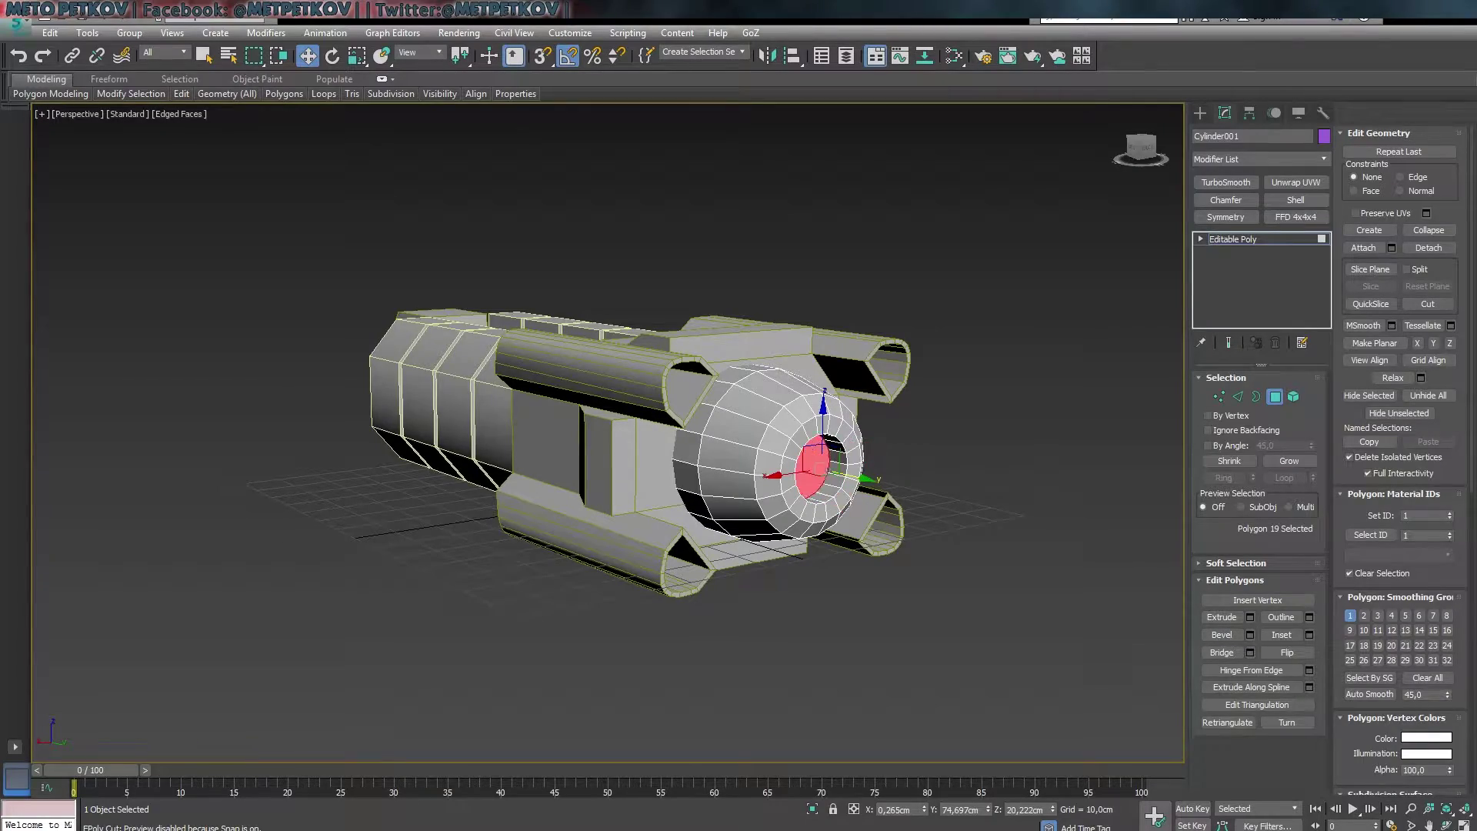
middle_click_drag(895, 671, 748, 608, "alt")
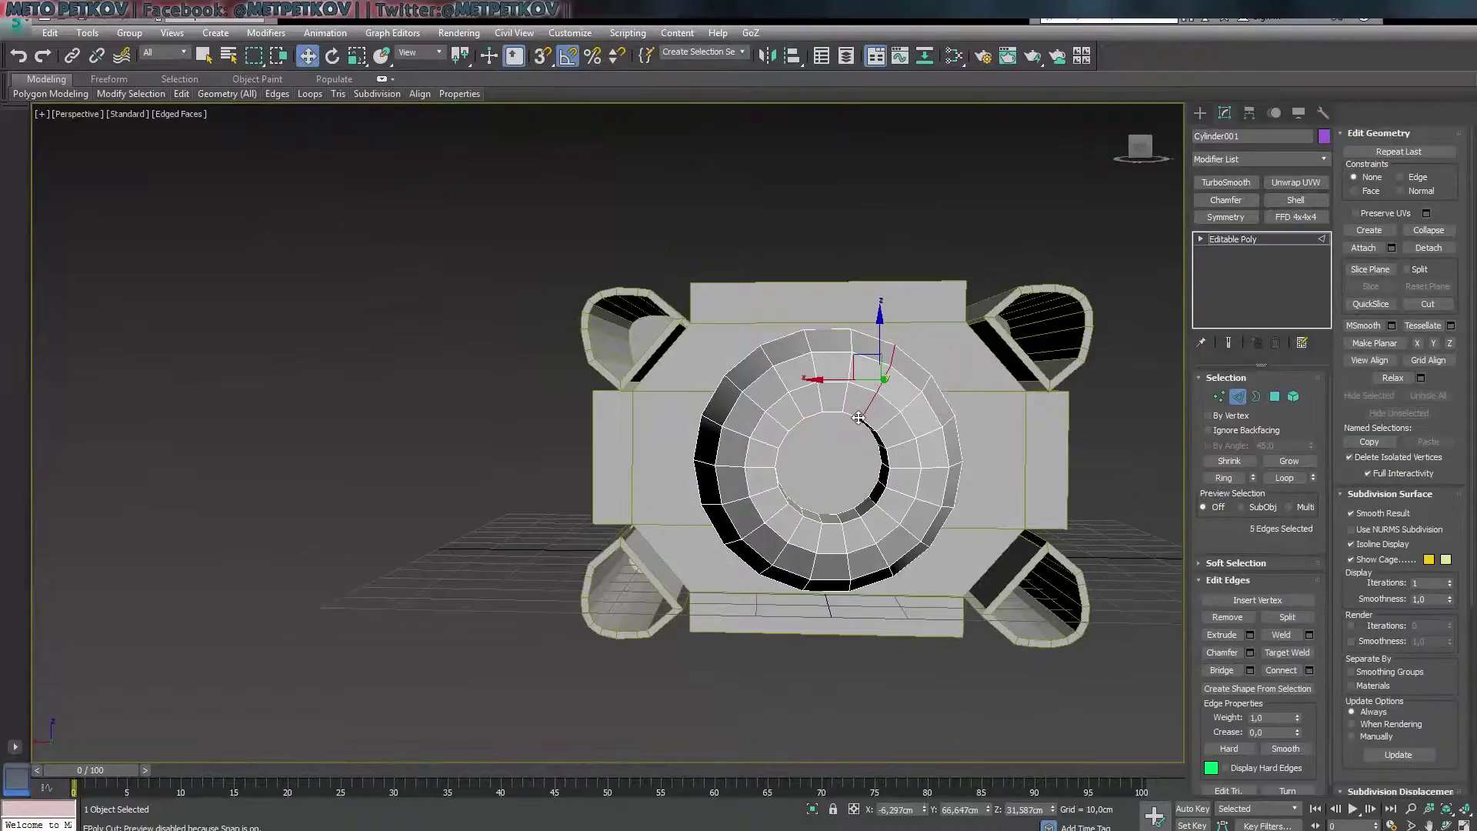
key("ctrl+shift+c")
mouse_move(885, 538)
middle_mouse_down("alt")
mouse_move(800, 680)
mouse_move(704, 611)
mouse_move(880, 597)
mouse_move(699, 655)
mouse_move(771, 424)
middle_mouse_up("alt")
key("f")
key("F3")
- Select the nose's top and lower polygons in the front view
scroll(851, 527, "up", 4)
key("4")
key("w")
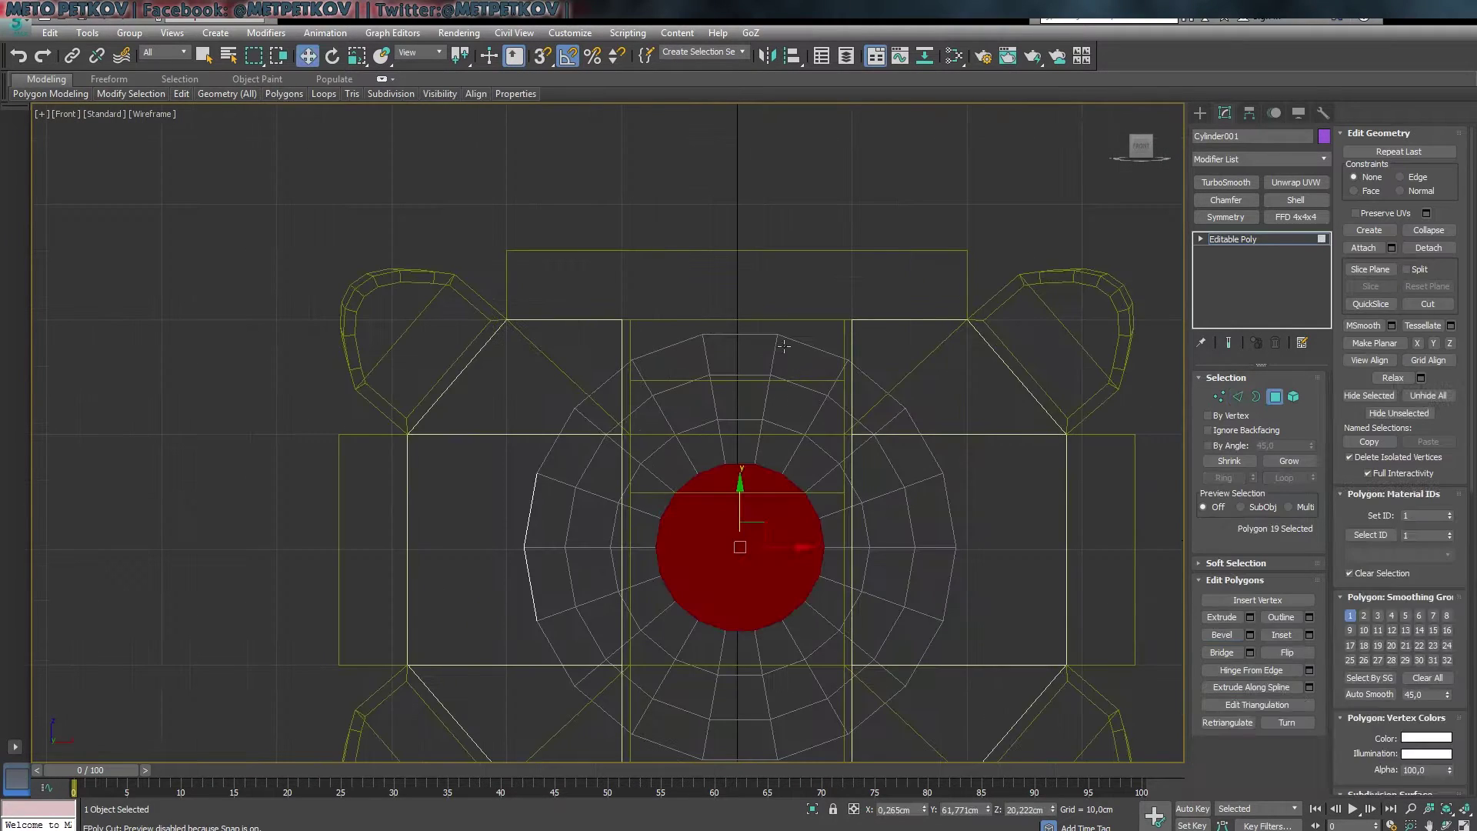
left_click(740, 354)
middle_click_drag(737, 509, 737, 308)
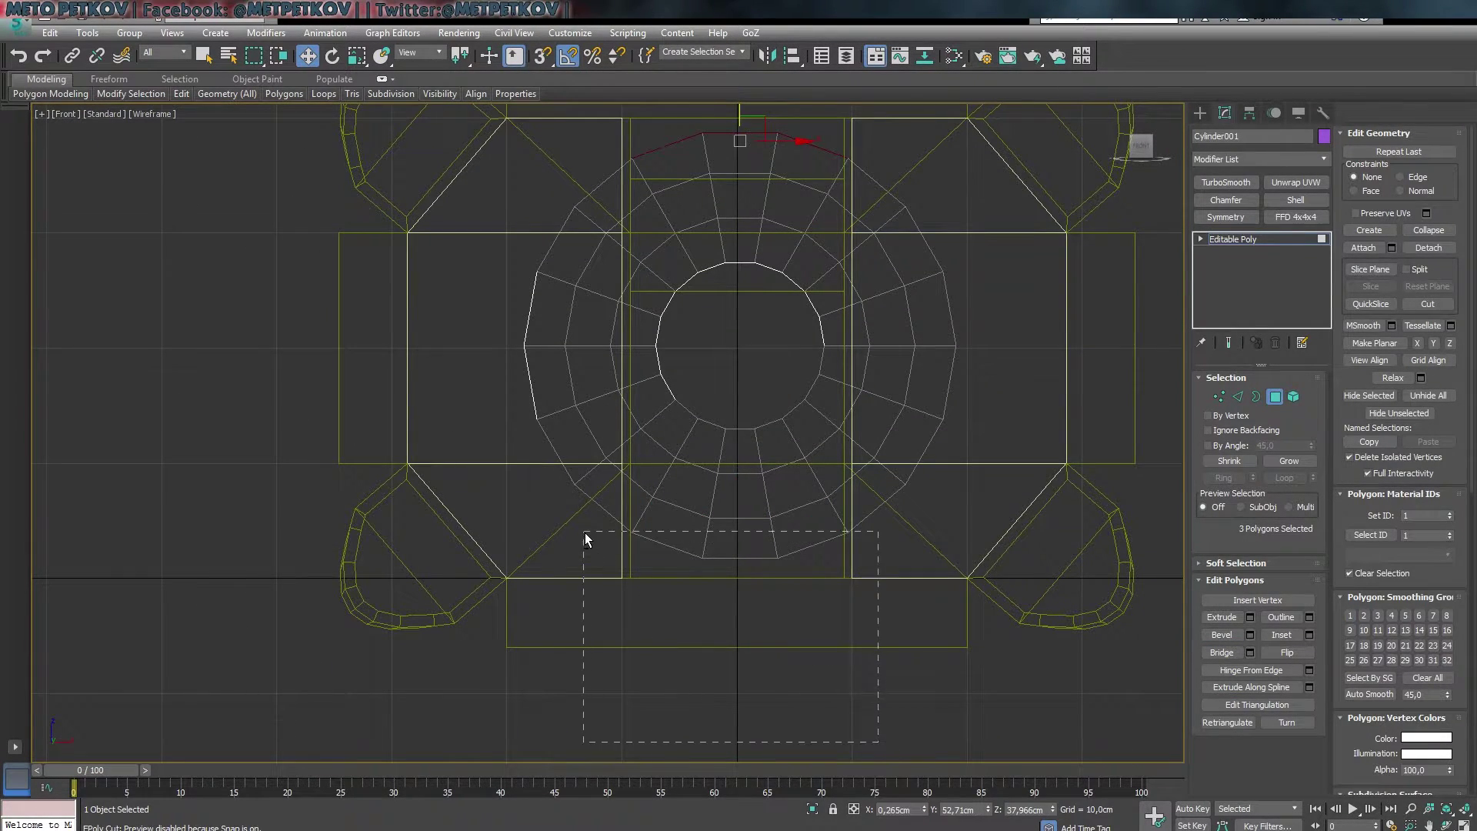
left_click_drag(585, 539, 831, 710)
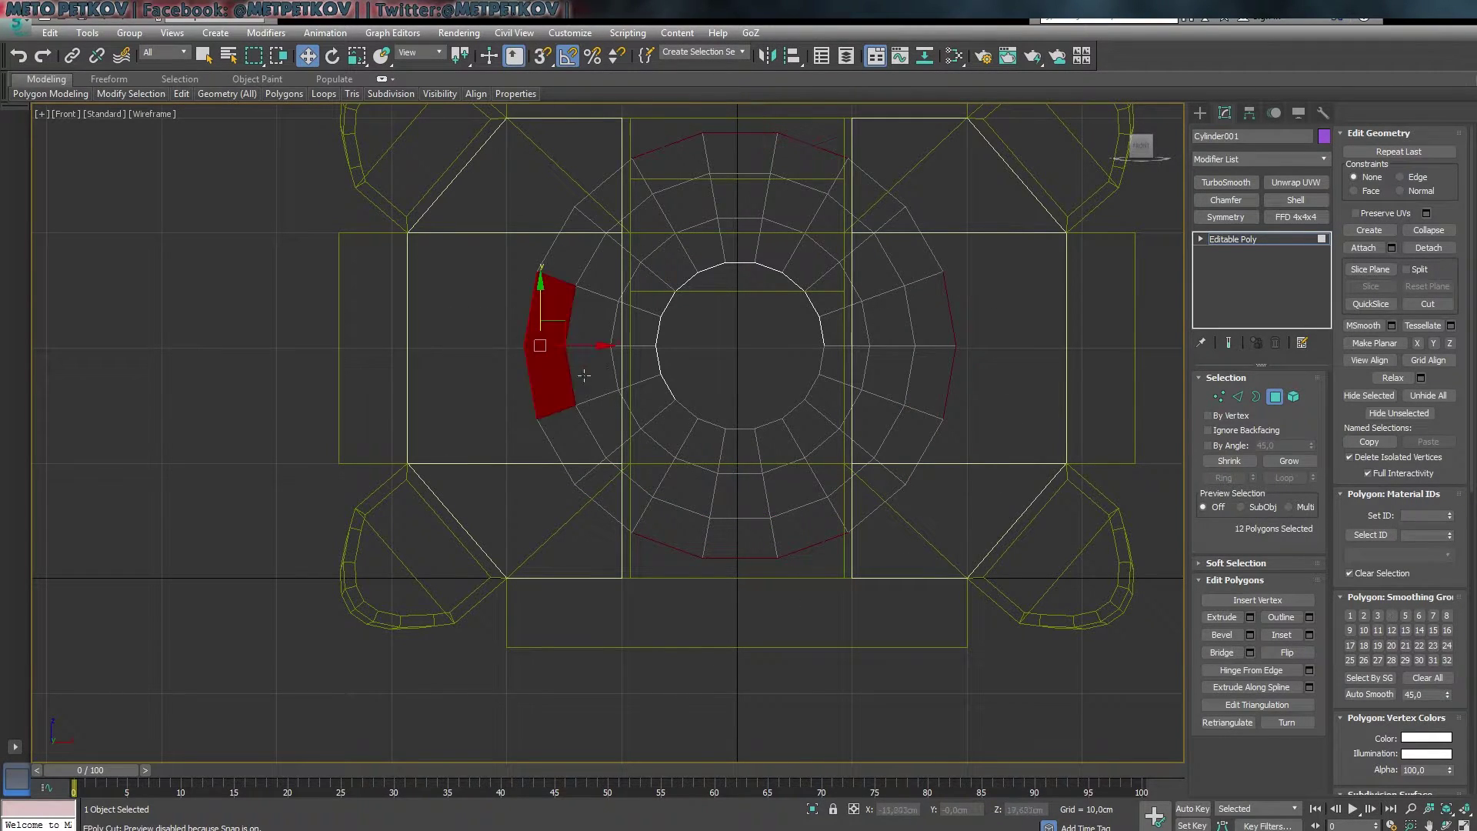
- Resize the top faces of the nozzle's upper block using Scale
key("p")
key("F3")
mouse_move(957, 580)
middle_mouse_down("alt")
mouse_move(1021, 567)
mouse_move(1165, 684)
middle_mouse_up("alt")
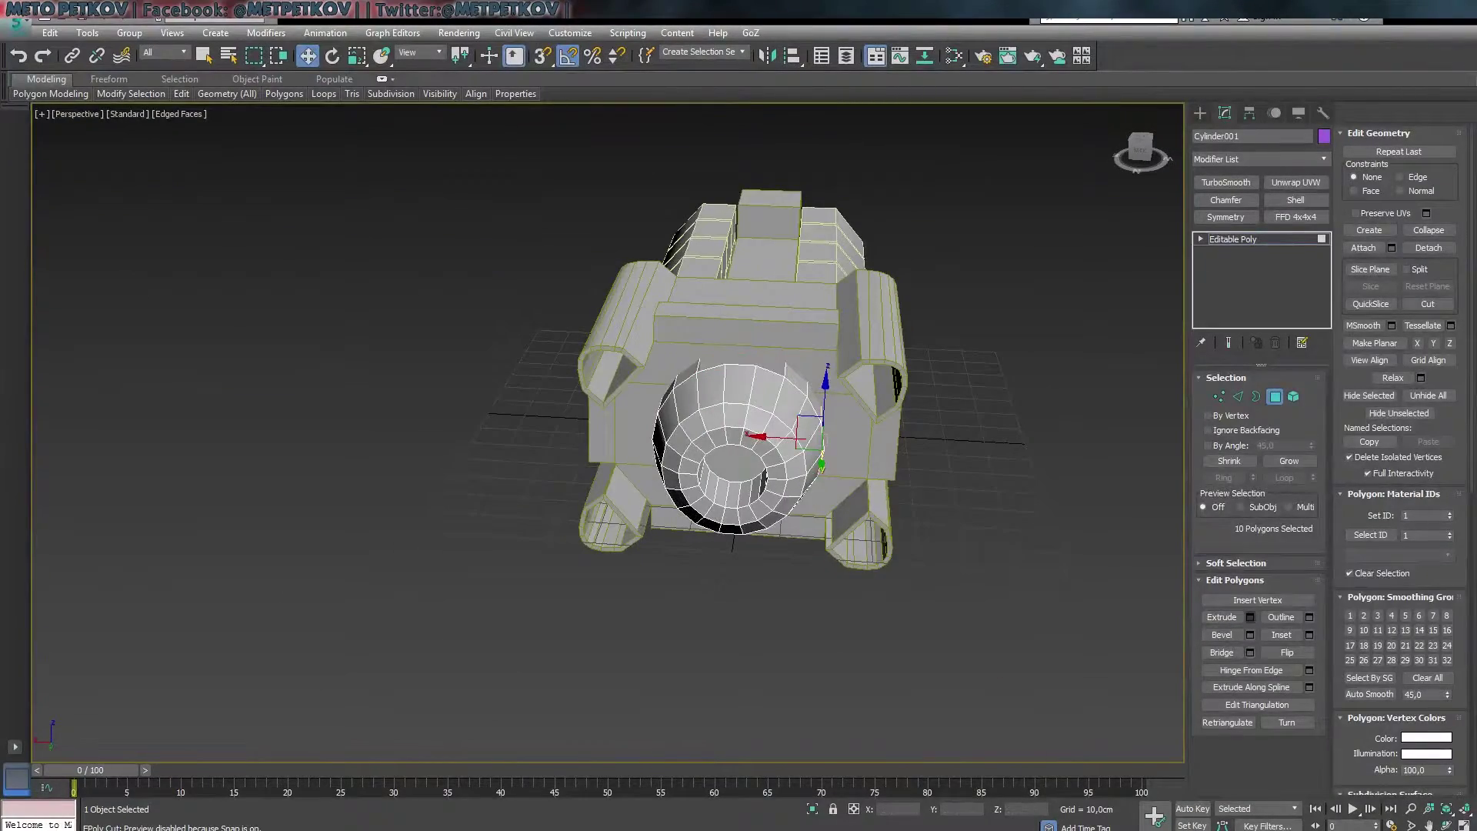
middle_click_drag(657, 492, 623, 424, "alt")
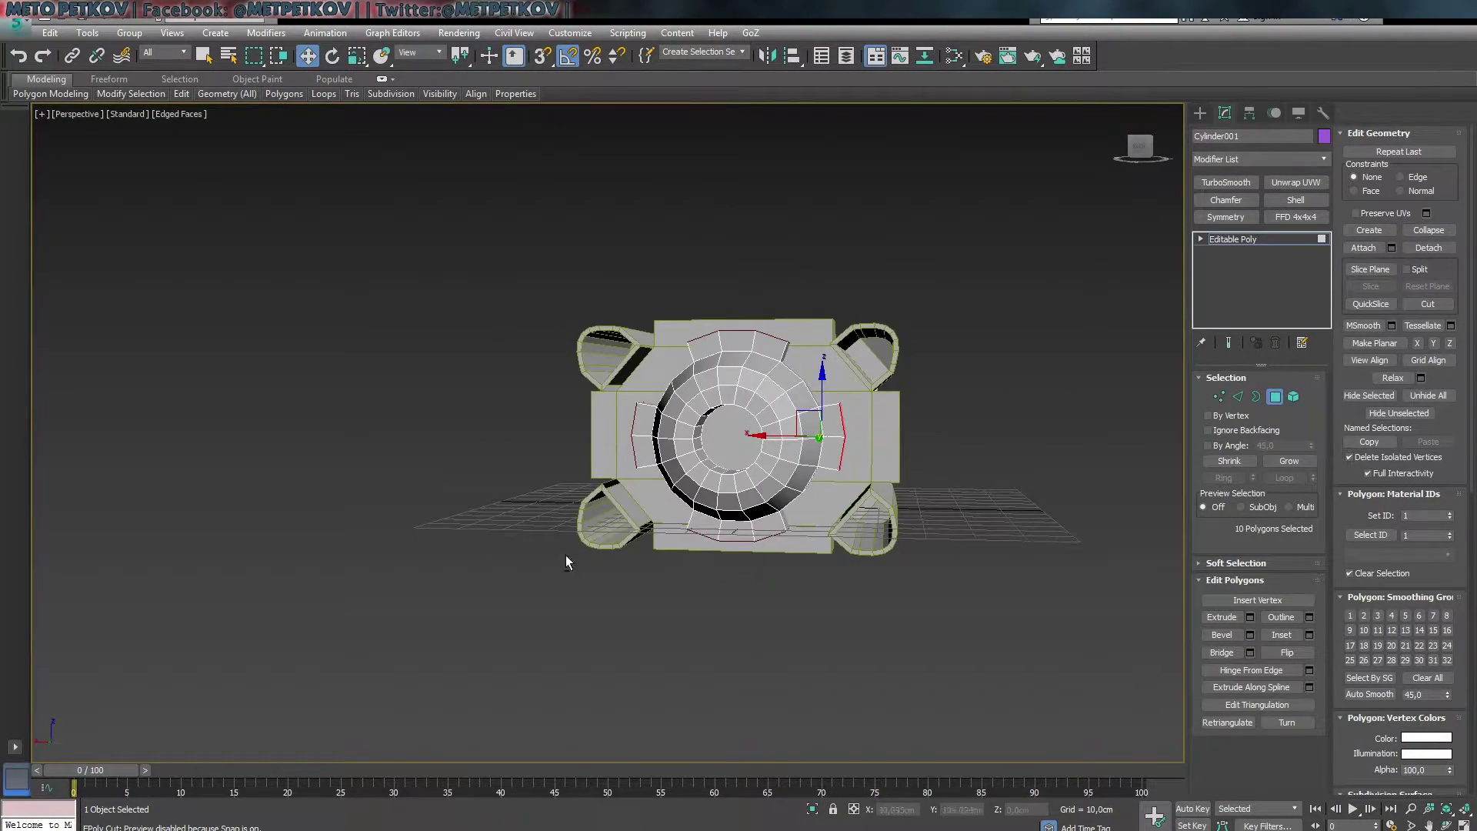
mouse_move(566, 556)
middle_mouse_down("alt")
mouse_move(477, 588)
mouse_move(617, 486)
mouse_move(624, 667)
mouse_move(843, 662)
mouse_move(964, 249)
middle_mouse_up("alt")
left_click(920, 243)
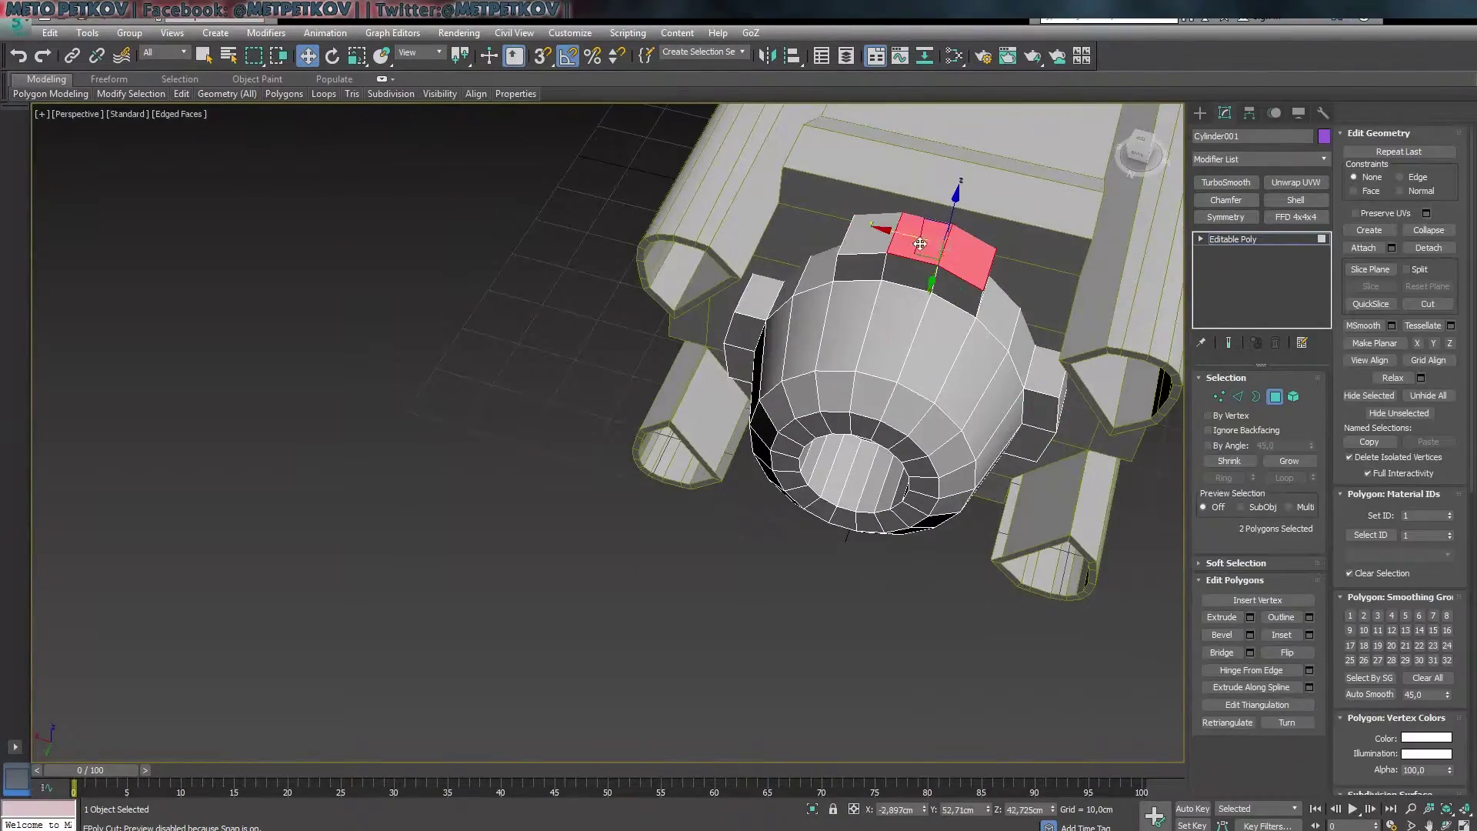
left_click(869, 231, "ctrl")
middle_click_drag(869, 231, 728, 472, "alt")
key("r")
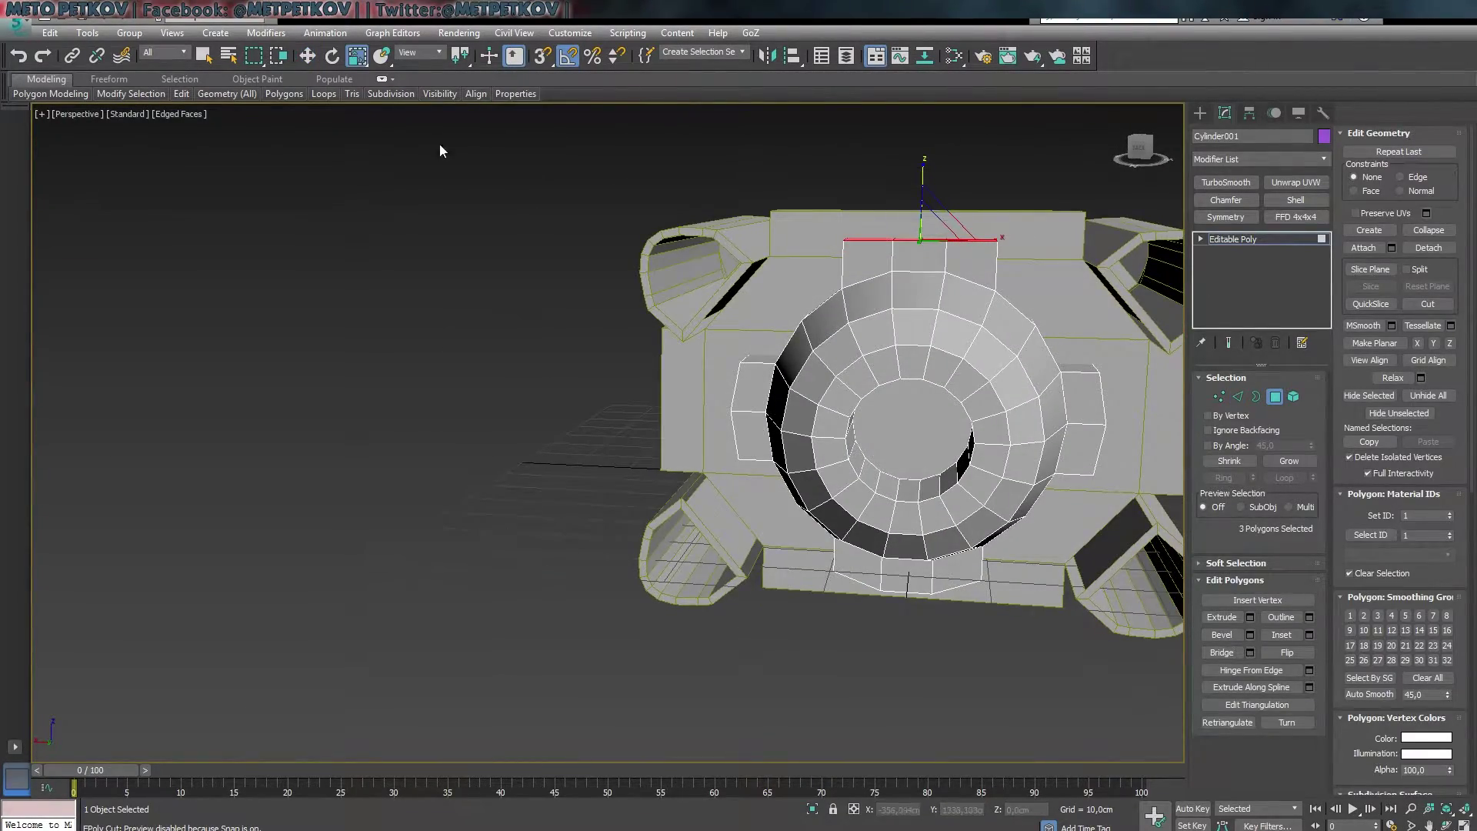
- Select the right-side block faces and the lower nozzle faces for adjustment
mouse_move(440, 150)
middle_mouse_down("alt")
mouse_move(534, 343)
mouse_move(492, 459)
mouse_move(954, 221)
middle_mouse_up("alt")
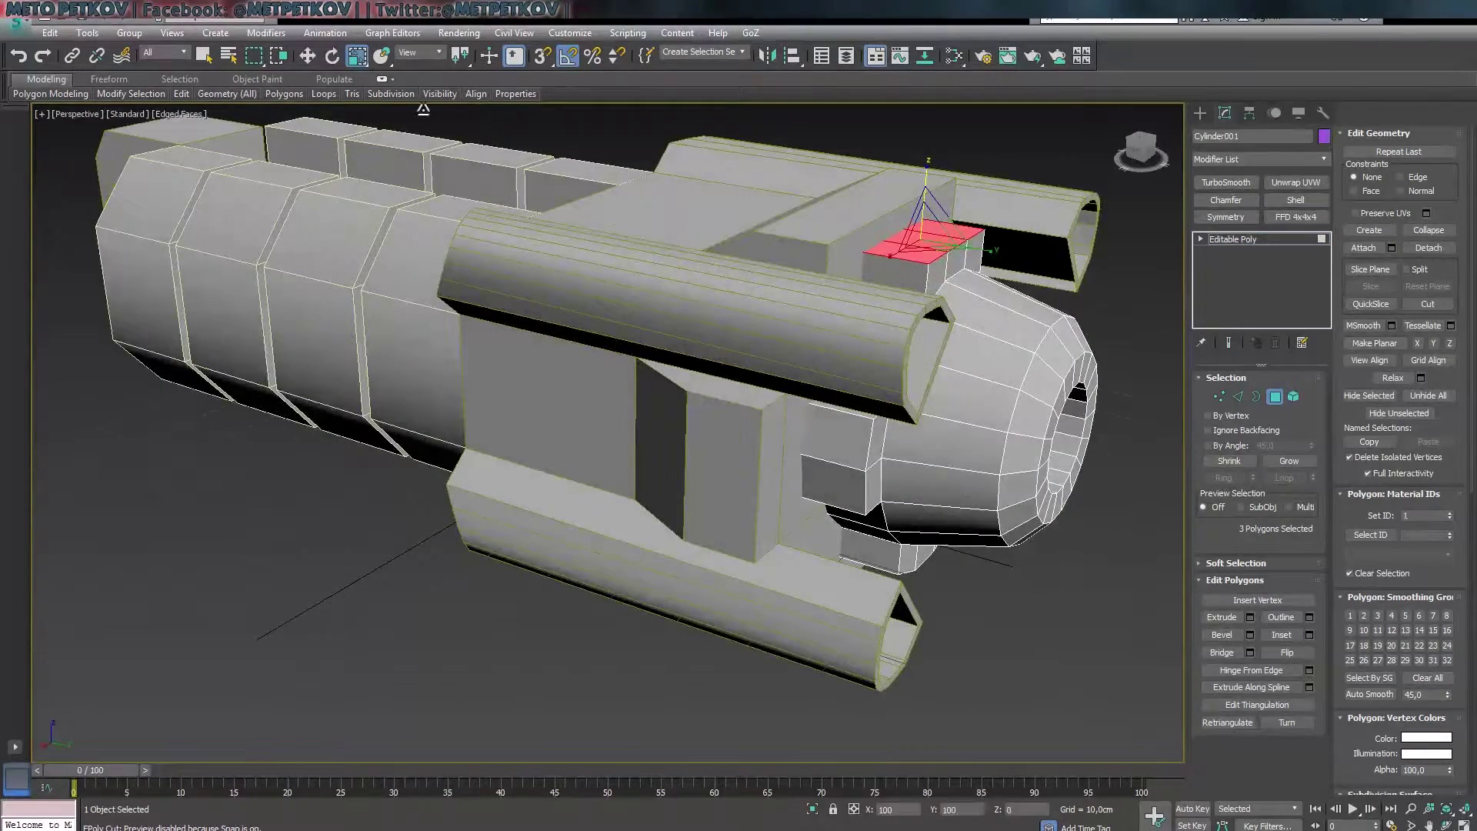
mouse_move(423, 110)
middle_mouse_down("alt")
mouse_move(229, 436)
mouse_move(516, 436)
middle_mouse_up("alt")
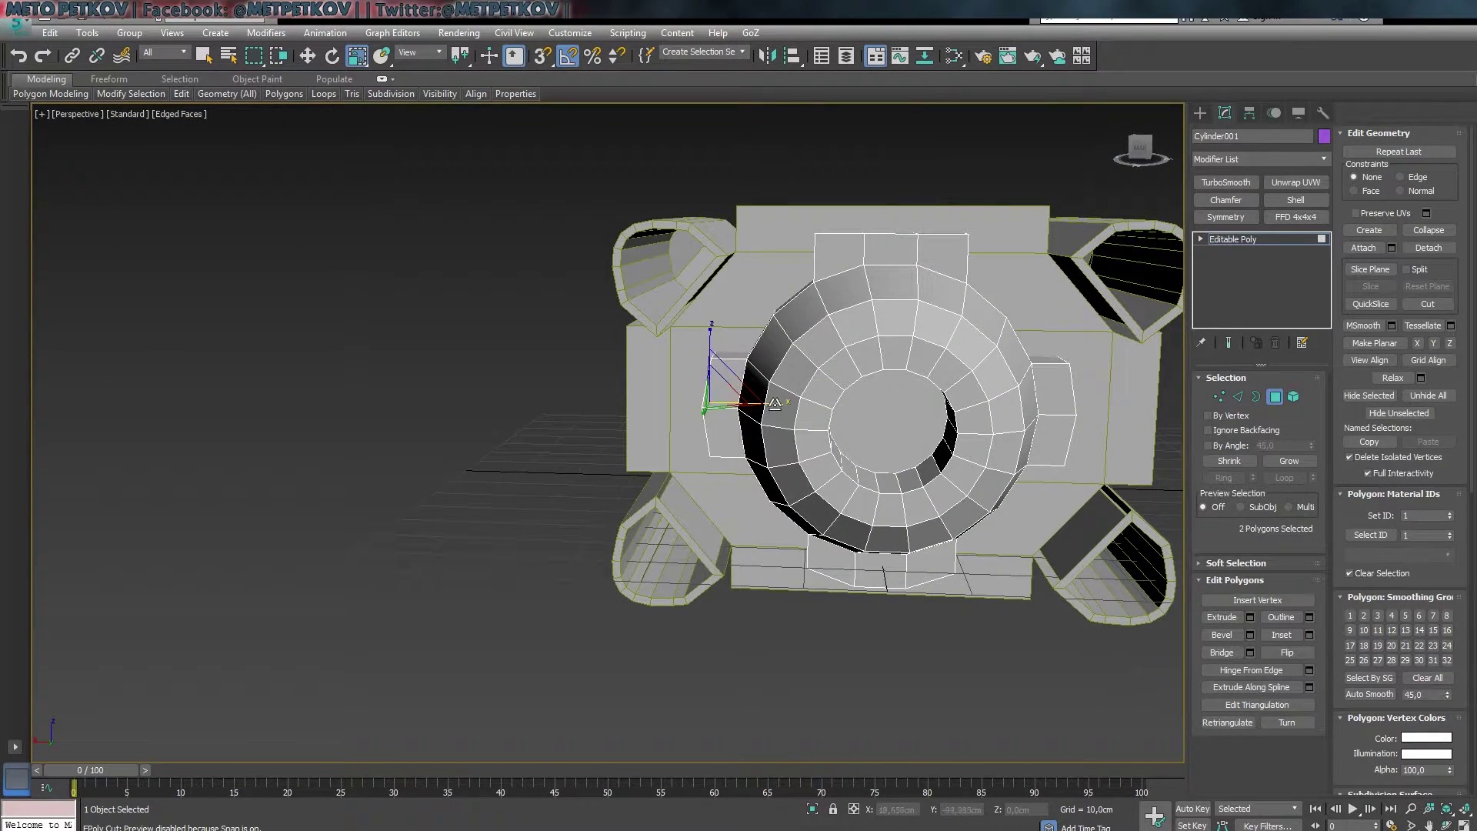
middle_click_drag(1153, 317, 1080, 427, "alt")
left_click_drag(1080, 426, 1012, 517)
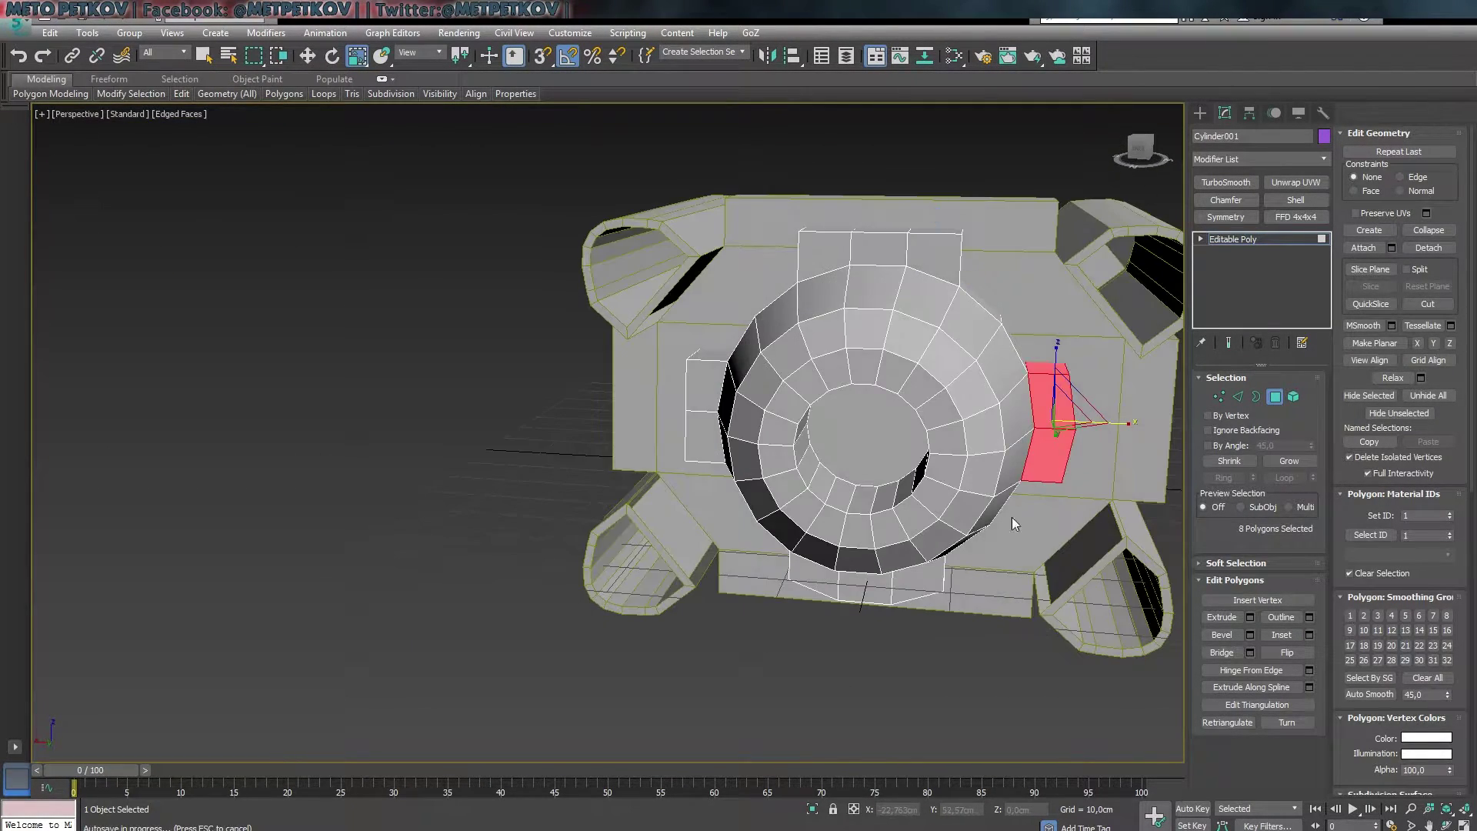
mouse_move(809, 522)
middle_mouse_down("alt")
mouse_move(335, 615)
mouse_move(996, 577)
middle_mouse_up("alt")
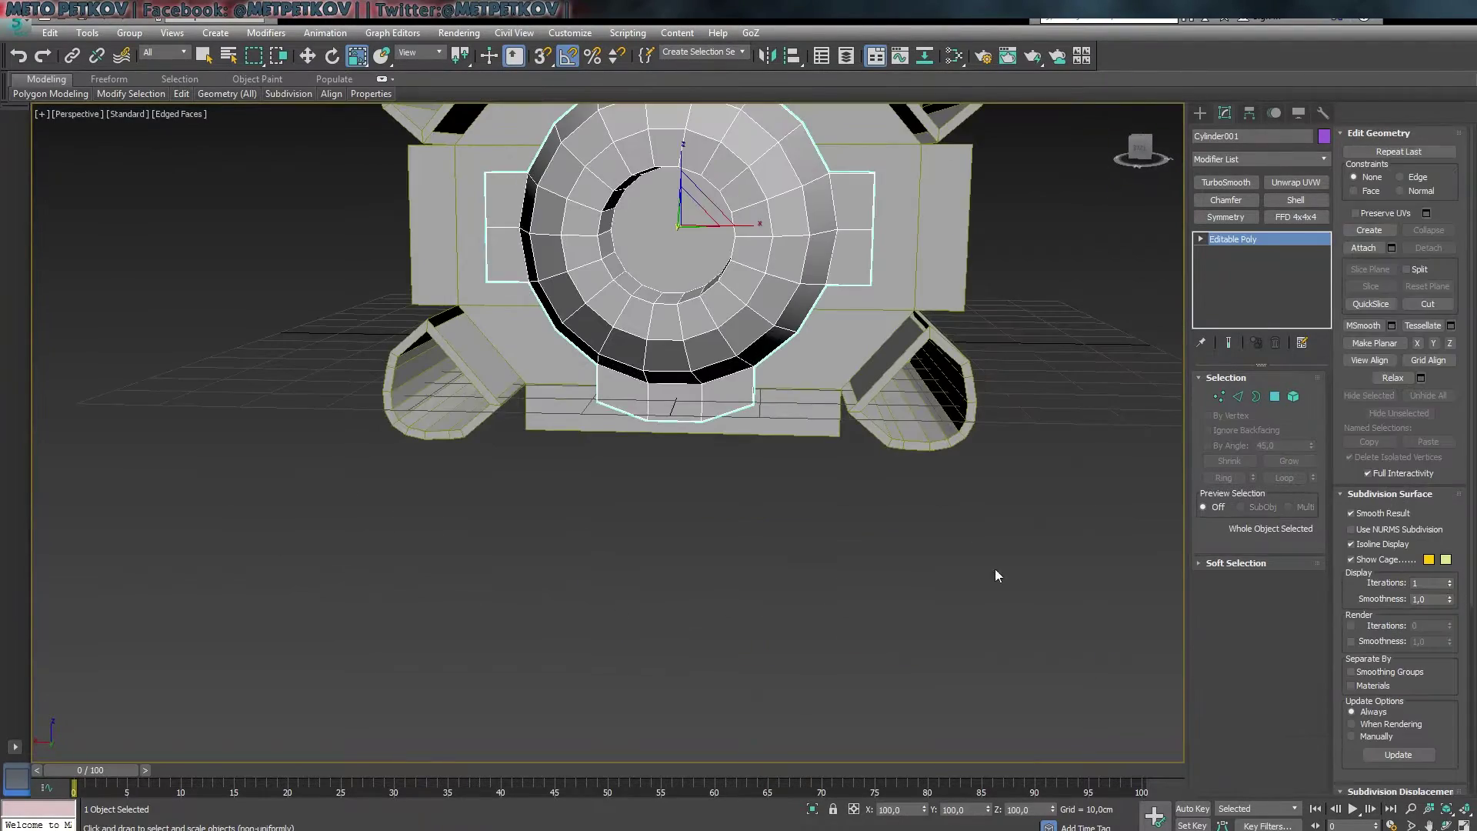
left_click_drag(974, 503, 135, 260)
mouse_move(220, 494)
middle_mouse_down("alt")
mouse_move(201, 502)
mouse_move(727, 578)
middle_mouse_up("alt")
key("6")
key("4")
middle_click_drag(700, 361, 1450, 297, "alt")
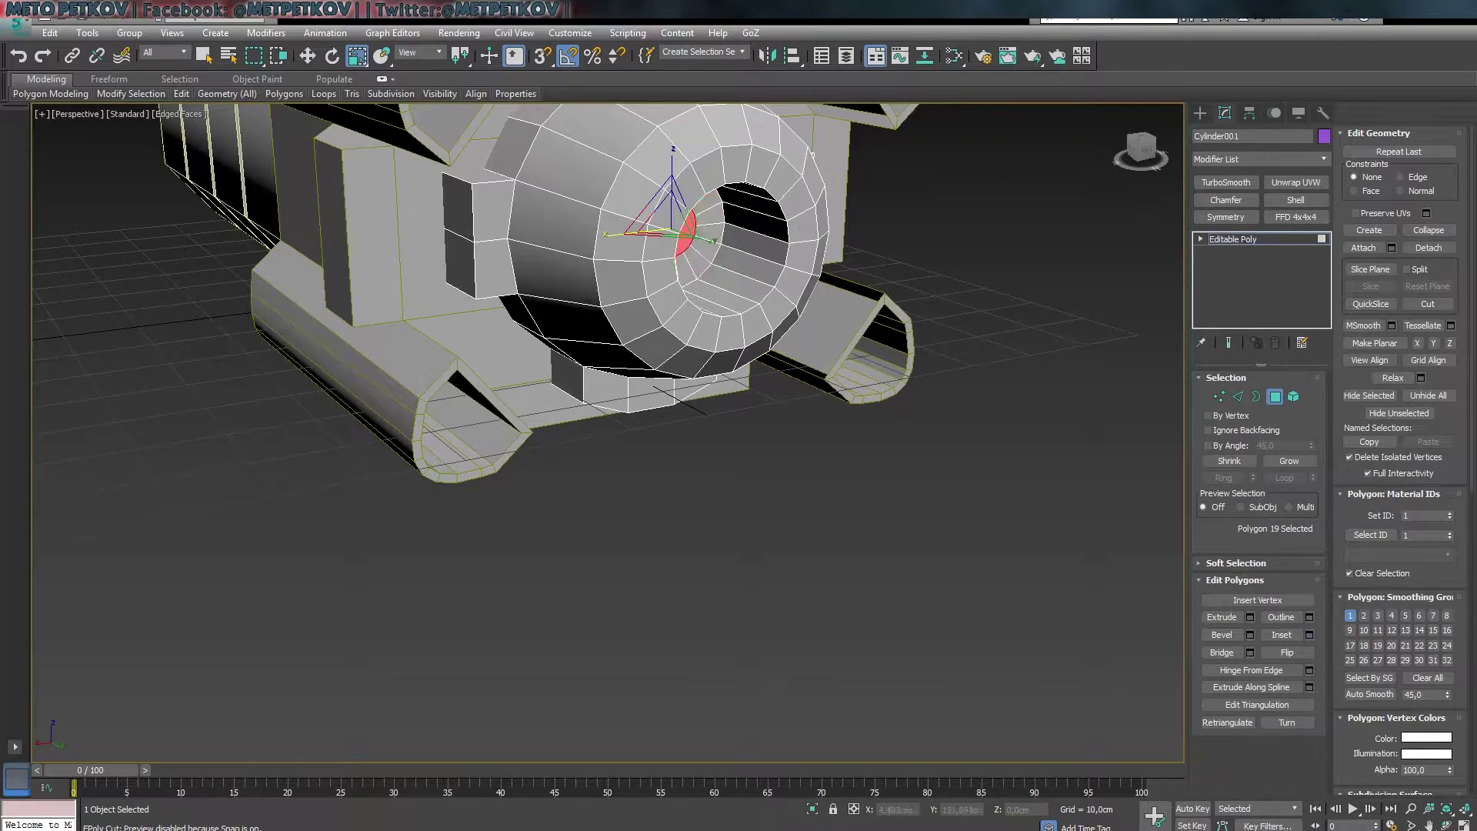
middle_click_drag(846, 369, 1072, 383, "alt")
- Delete Cylinder001's lower-half faces and add a Symmetry modifier mirrored on Y
key("f")
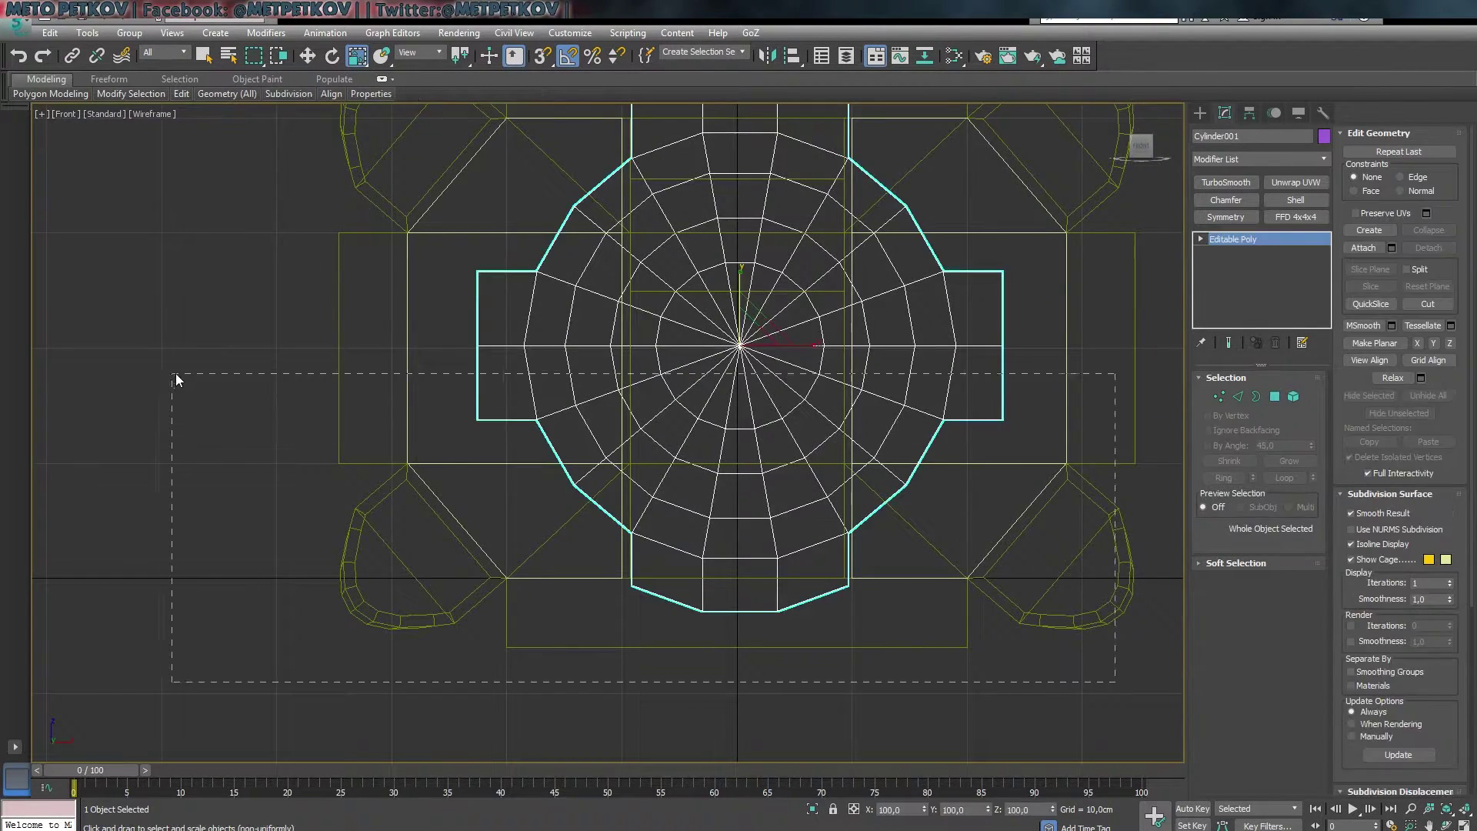
left_click(175, 380)
left_click(773, 531)
left_click_drag(319, 385, 777, 359)
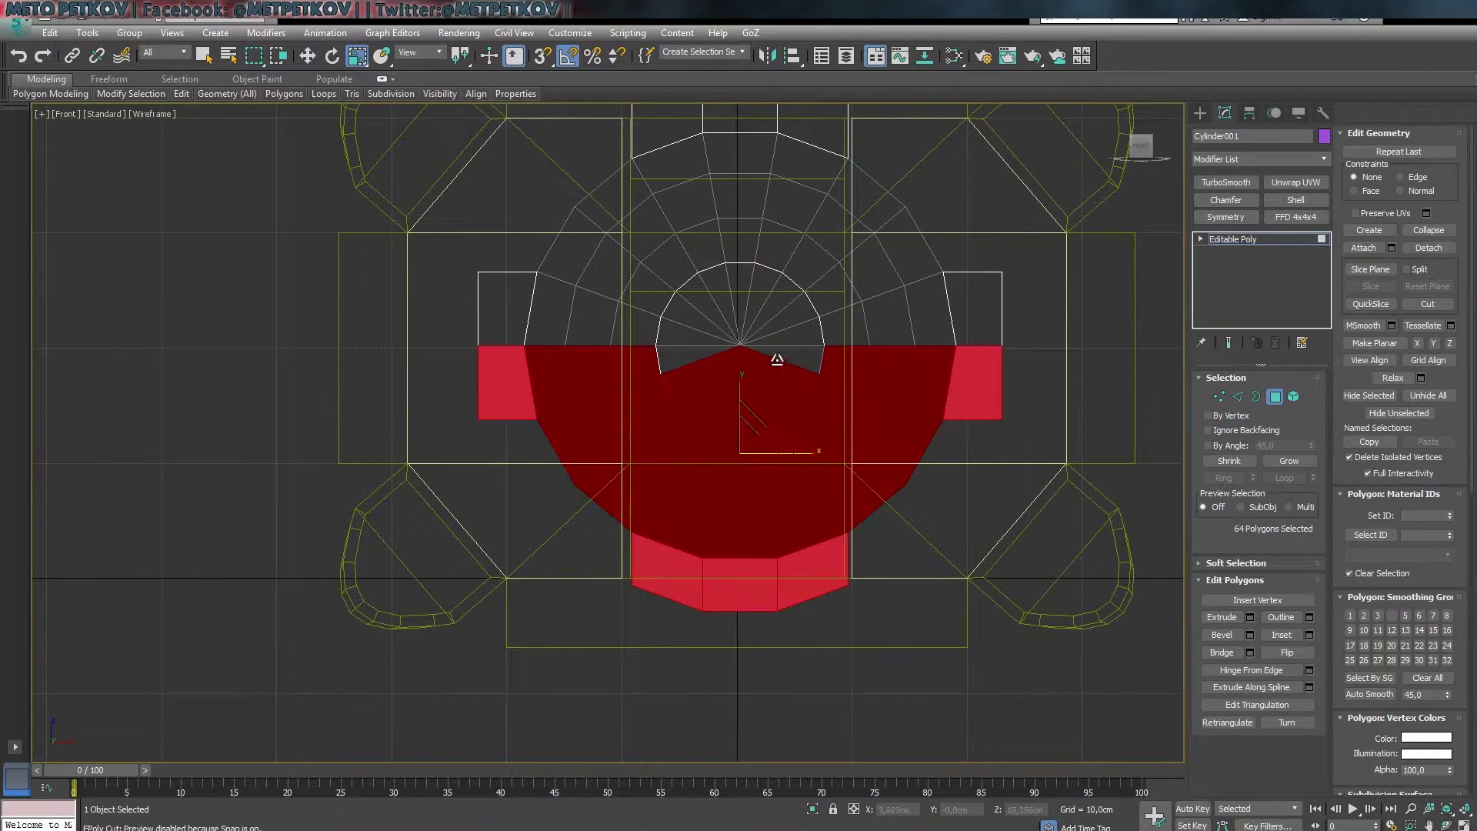
key("2")
key("p")
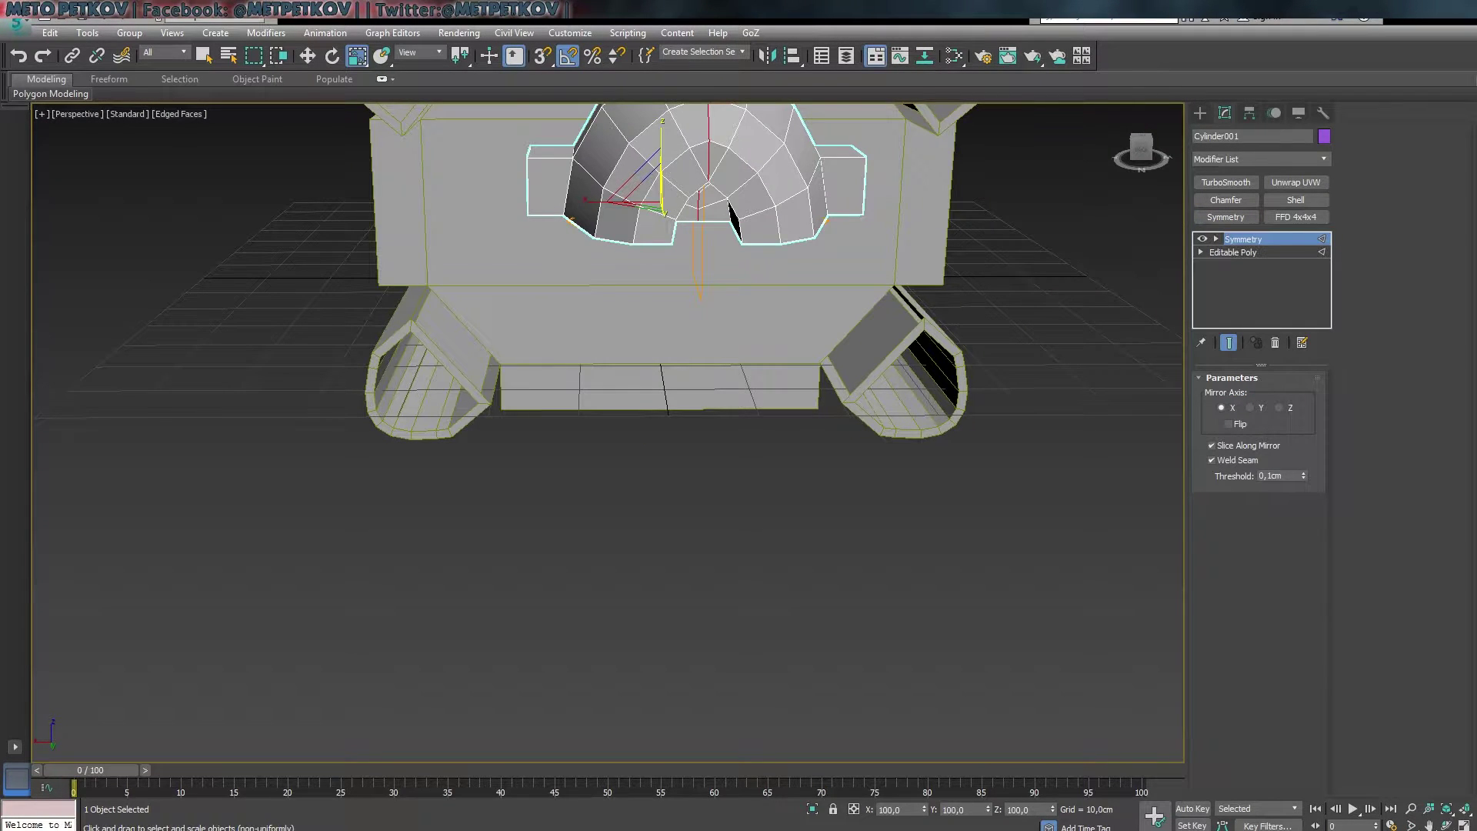
left_click(1265, 410)
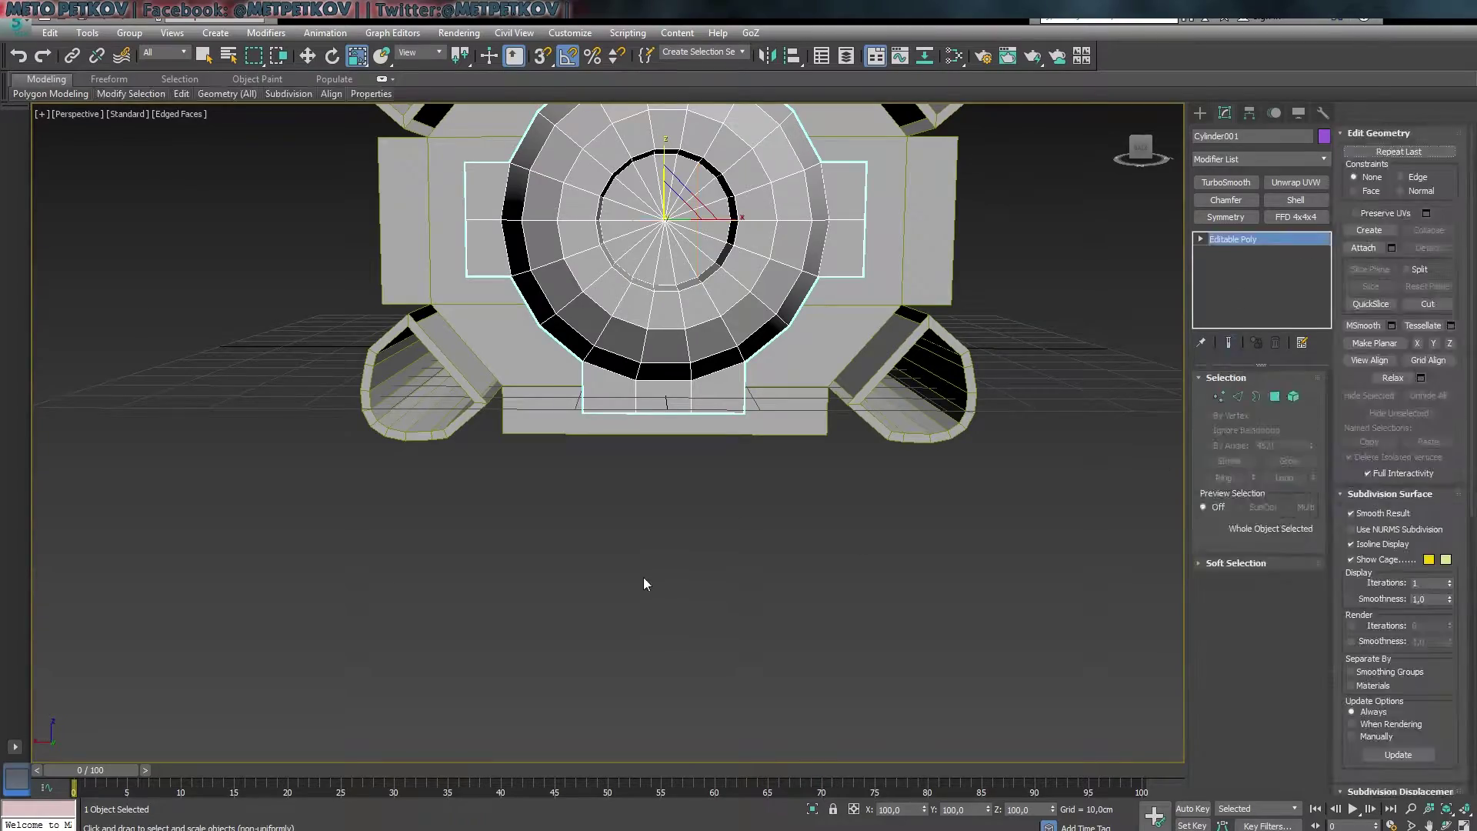
mouse_move(509, 577)
middle_mouse_down("alt")
mouse_move(884, 561)
mouse_move(165, 573)
mouse_move(116, 555)
mouse_move(603, 560)
mouse_move(567, 551)
mouse_move(616, 616)
mouse_move(632, 559)
mouse_move(769, 615)
mouse_move(958, 362)
middle_mouse_up("alt")
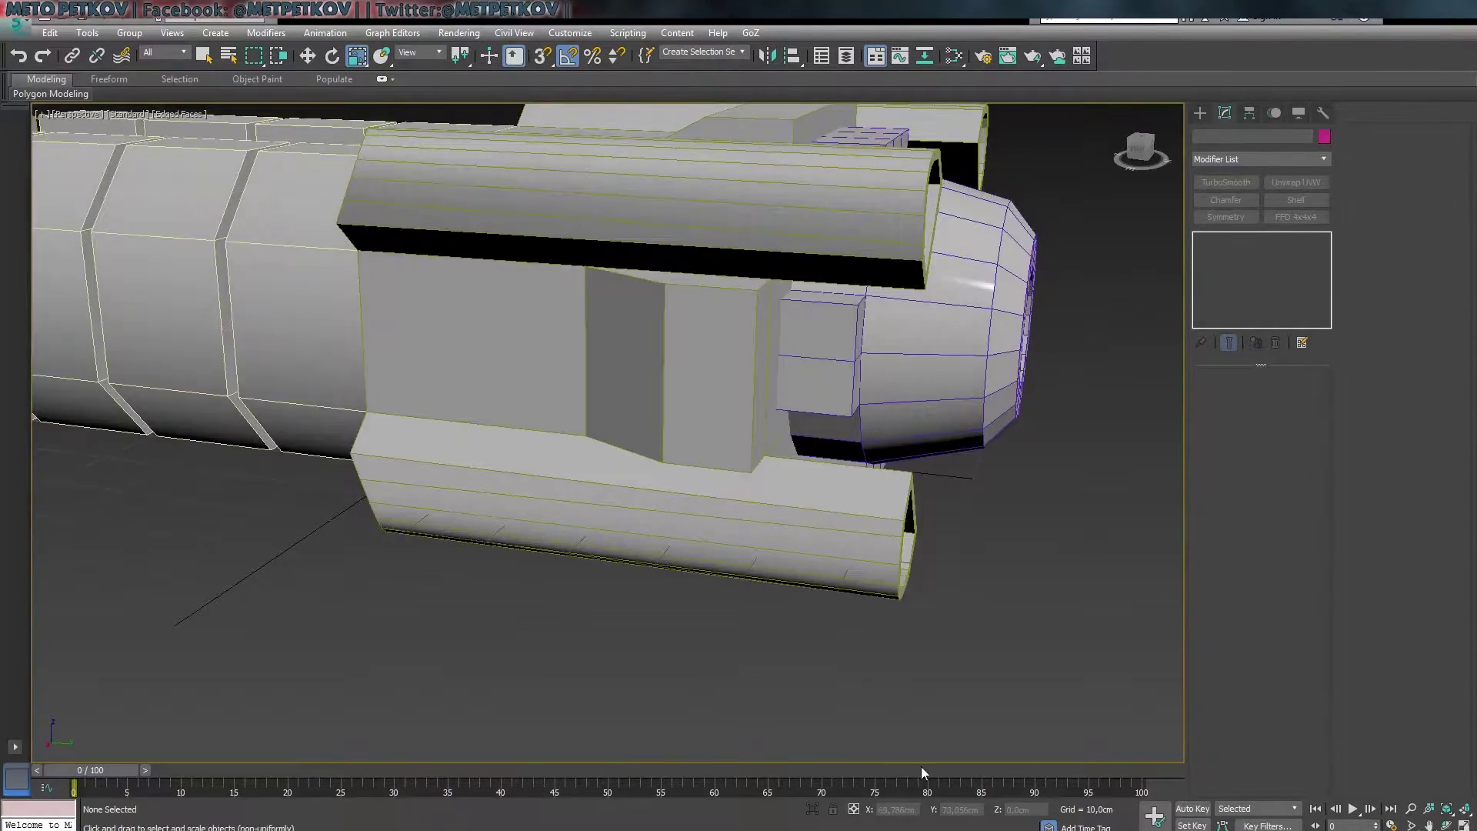
- Isolate Cylinder001 and frame it in the left wireframe view at vertex level
left_click(959, 362)
key("alt+q")
key("alt+w")
right_click(272, 621)
key("alt+w")
key("z")
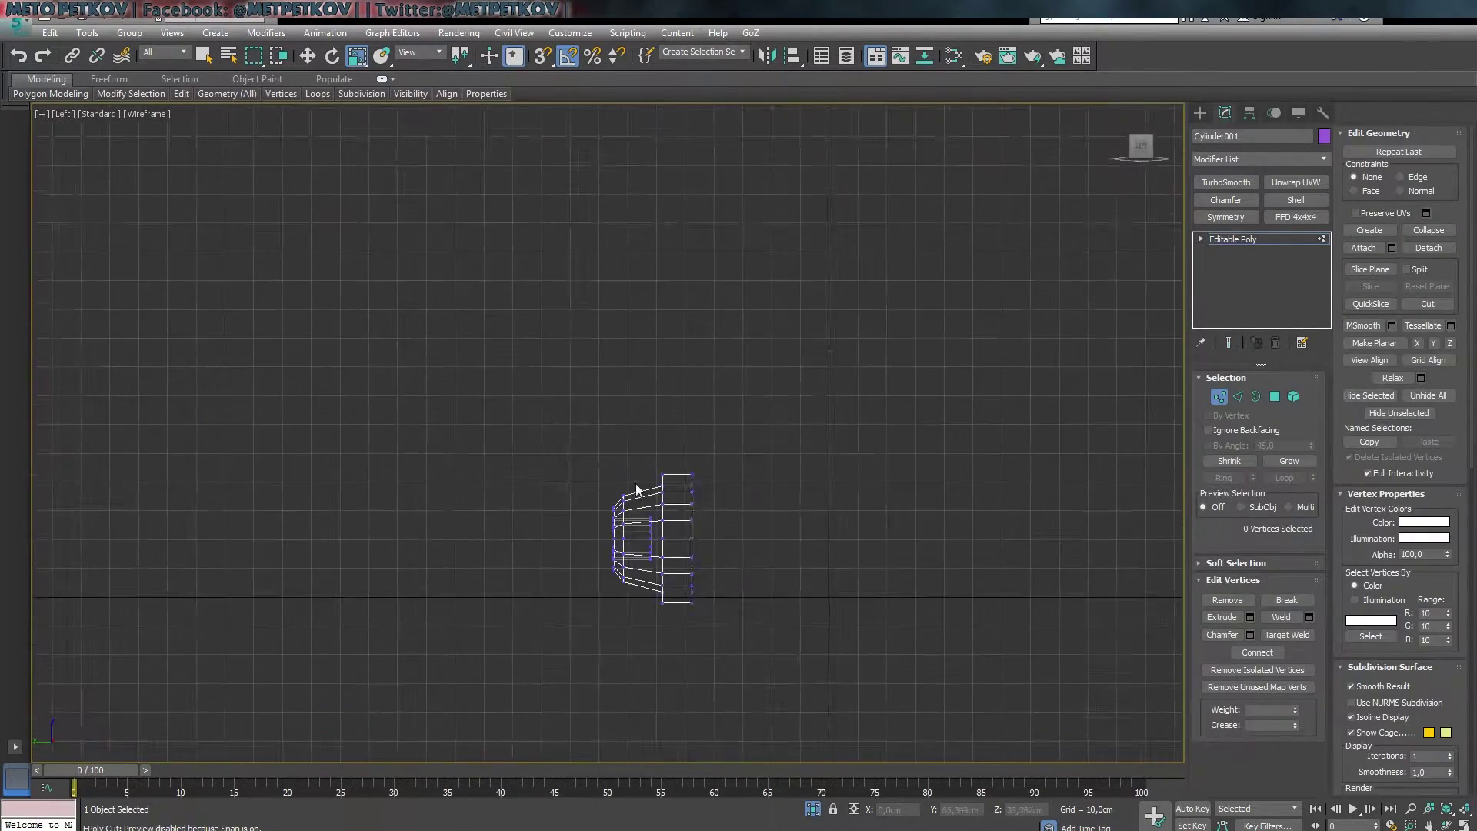
key("F3")
key("1")
- Select the front ring of vertices and adjust them so the nozzle tapers forward
left_click_drag(566, 666, 716, 677)
key("alt+w")
key("alt+w")
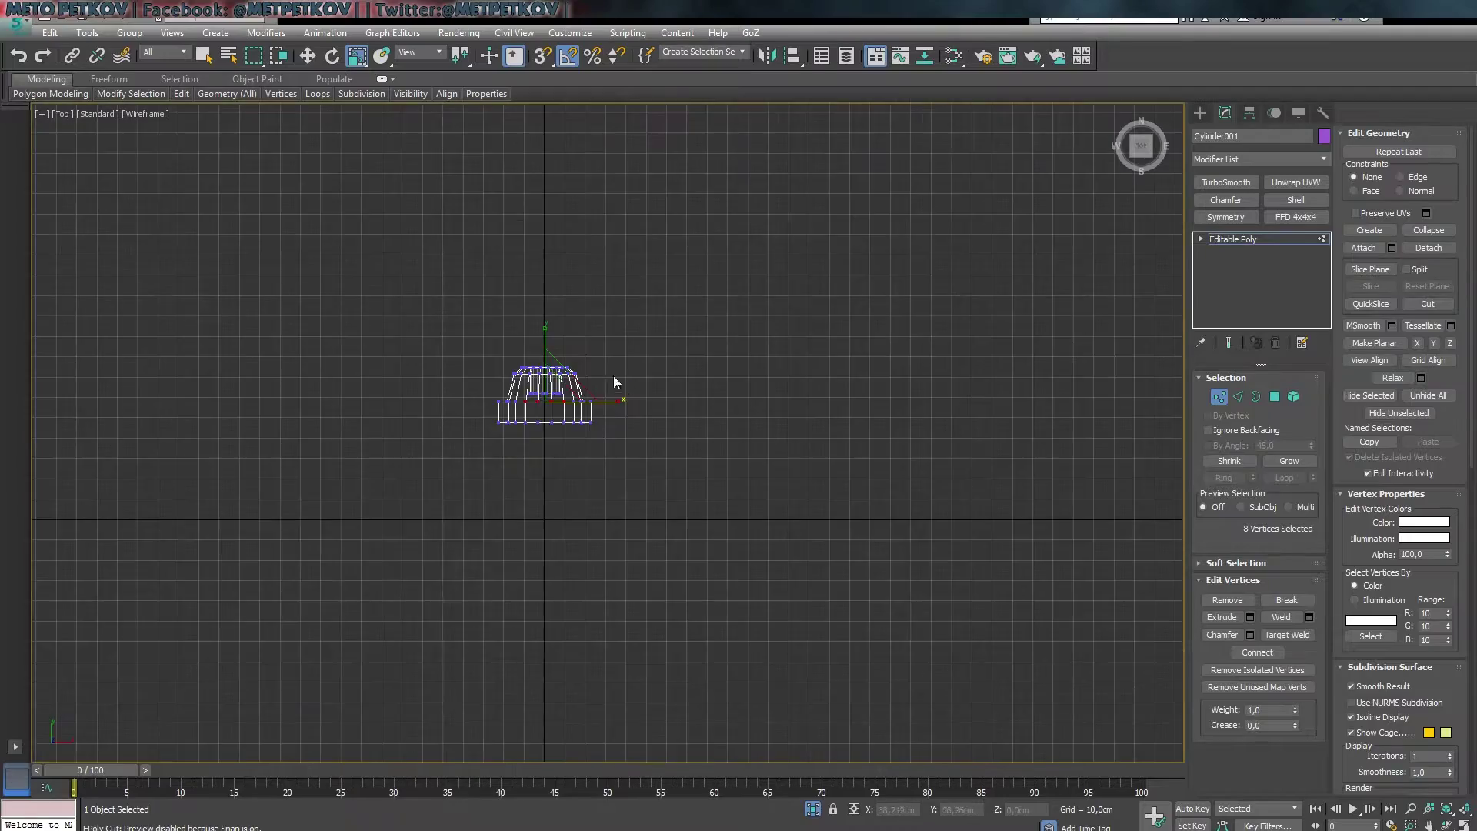
key("z")
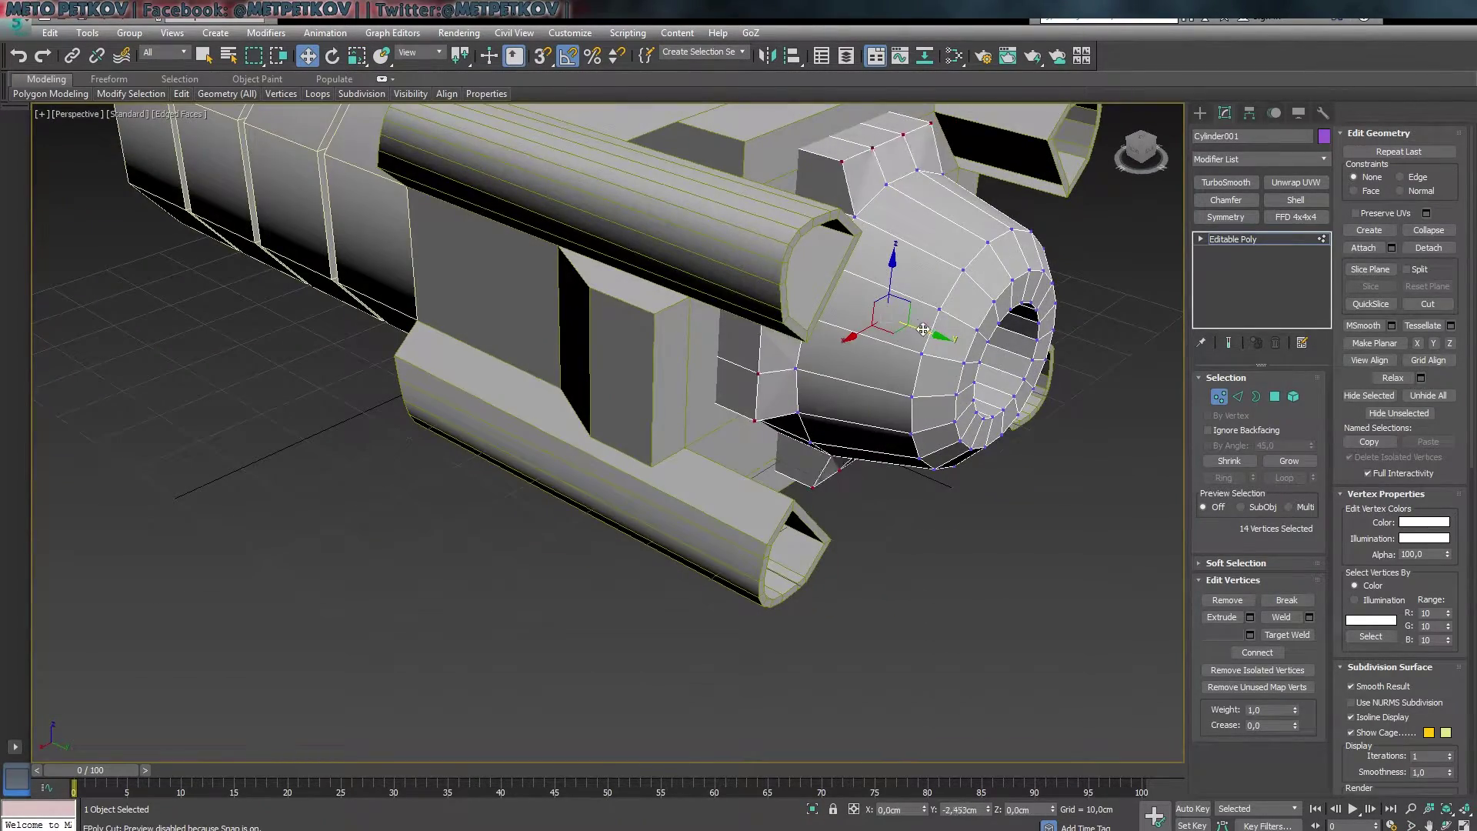
mouse_move(923, 330)
middle_mouse_down("alt")
mouse_move(966, 640)
mouse_move(819, 631)
mouse_move(913, 687)
mouse_move(855, 639)
middle_mouse_up("alt")
left_click(855, 638)
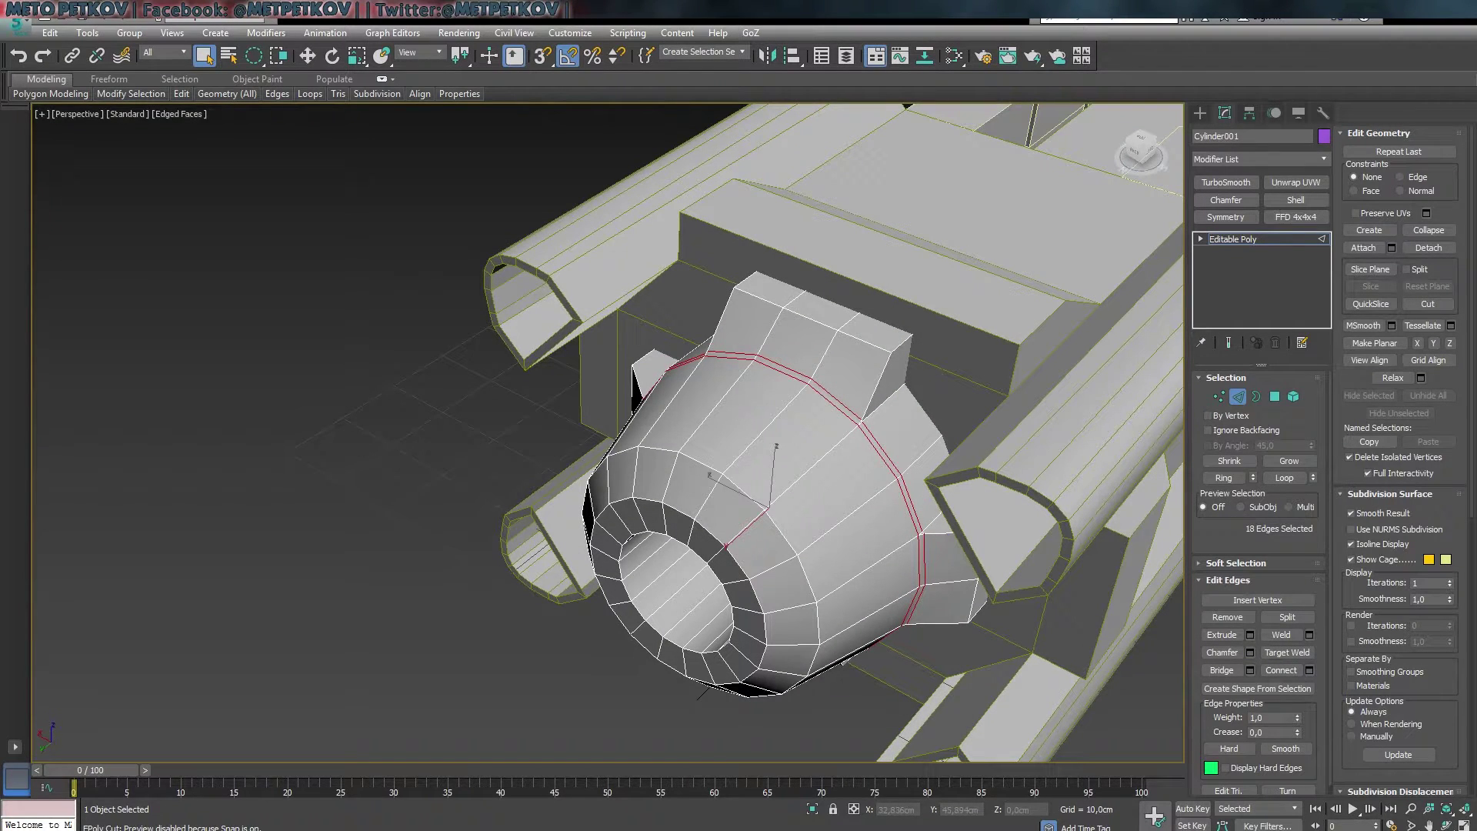
- Convert the nozzle's rear edge loop to faces to form a groove seam, then inspect the model
left_click(1276, 397, "ctrl")
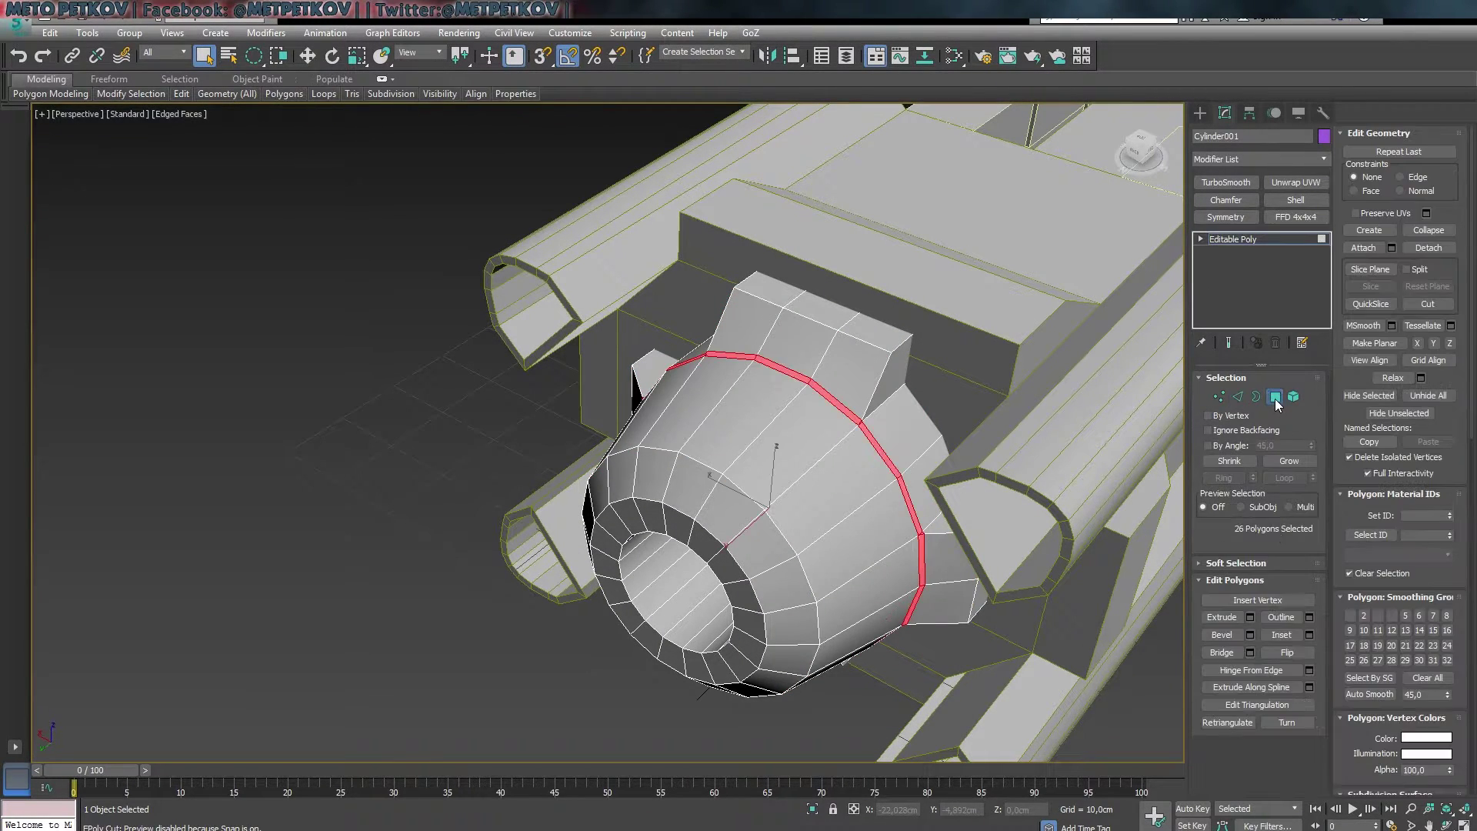
middle_click_drag(539, 454, 682, 452, "alt")
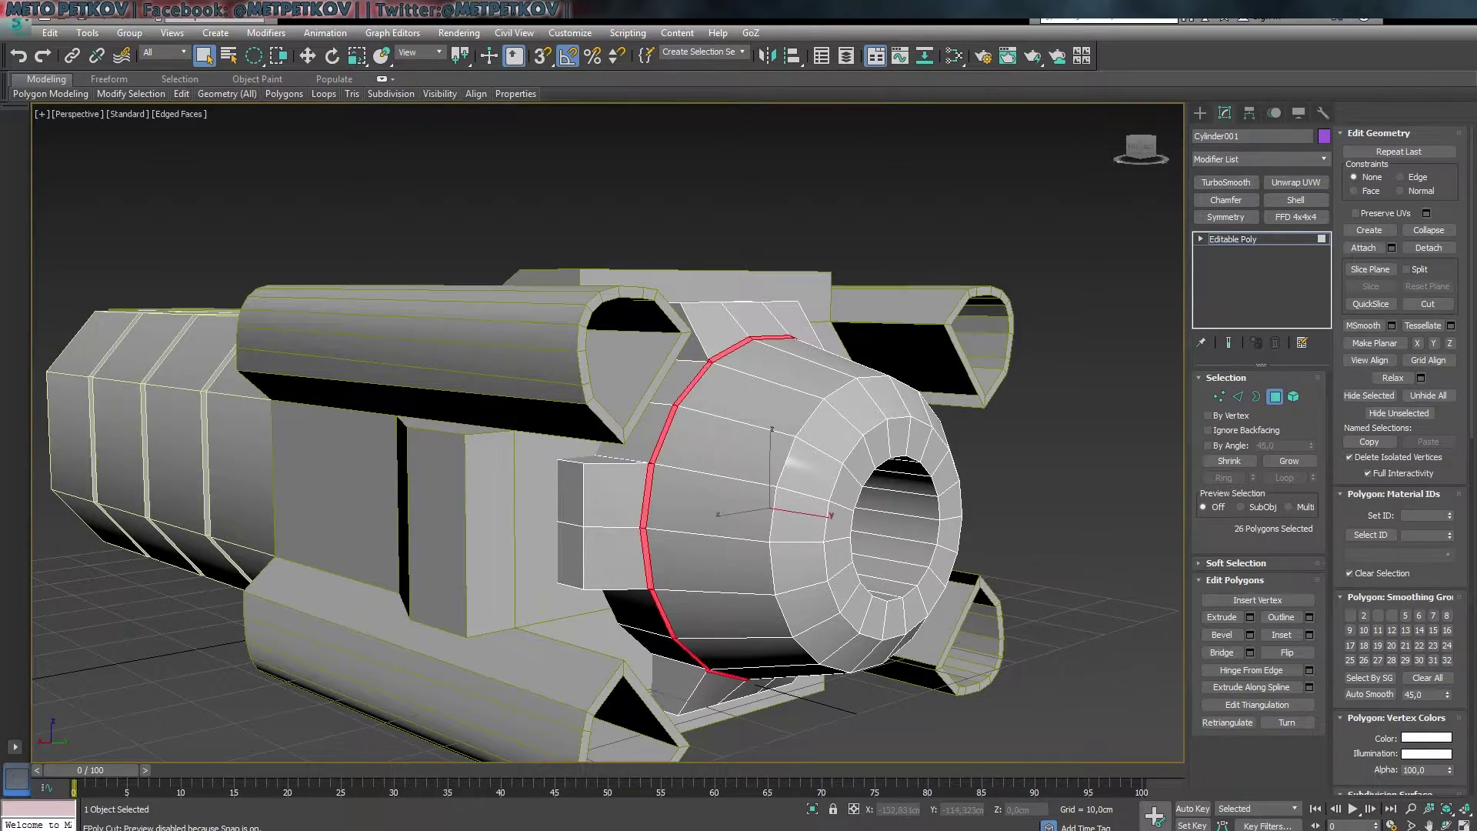
middle_click_drag(1032, 519, 885, 523, "alt")
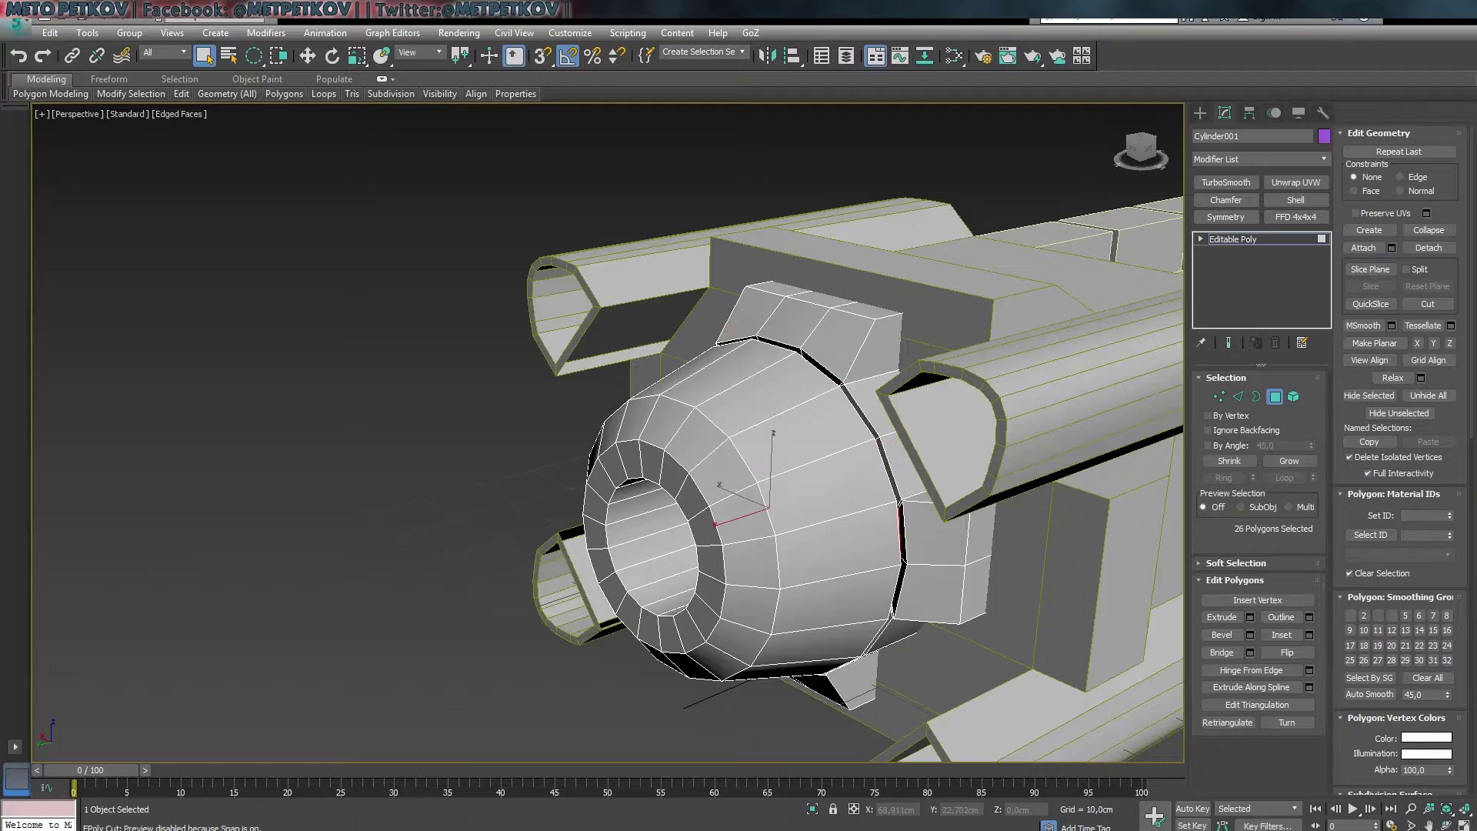
middle_click_drag(645, 555, 343, 546, "alt")
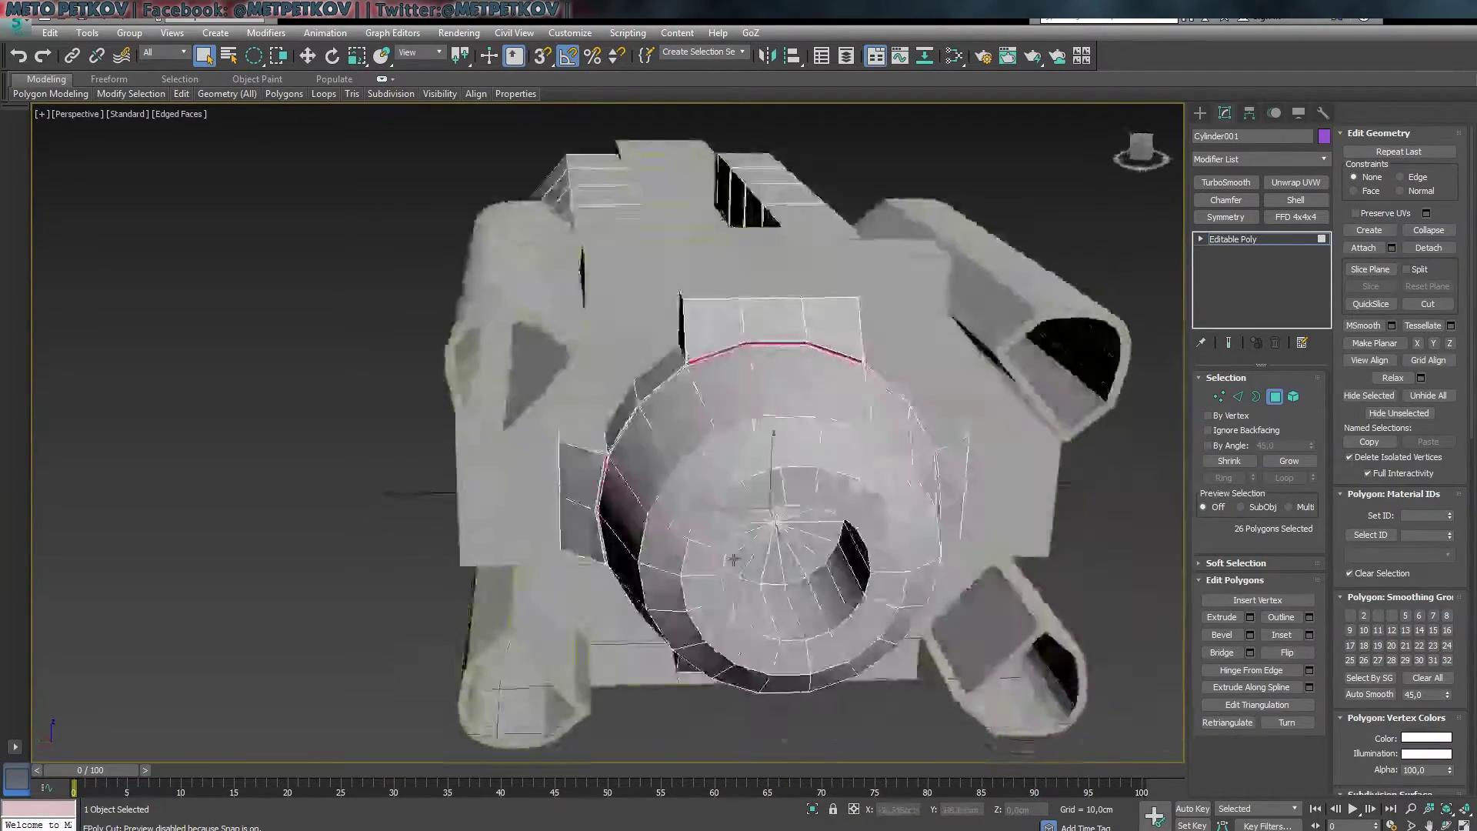
left_click(343, 546)
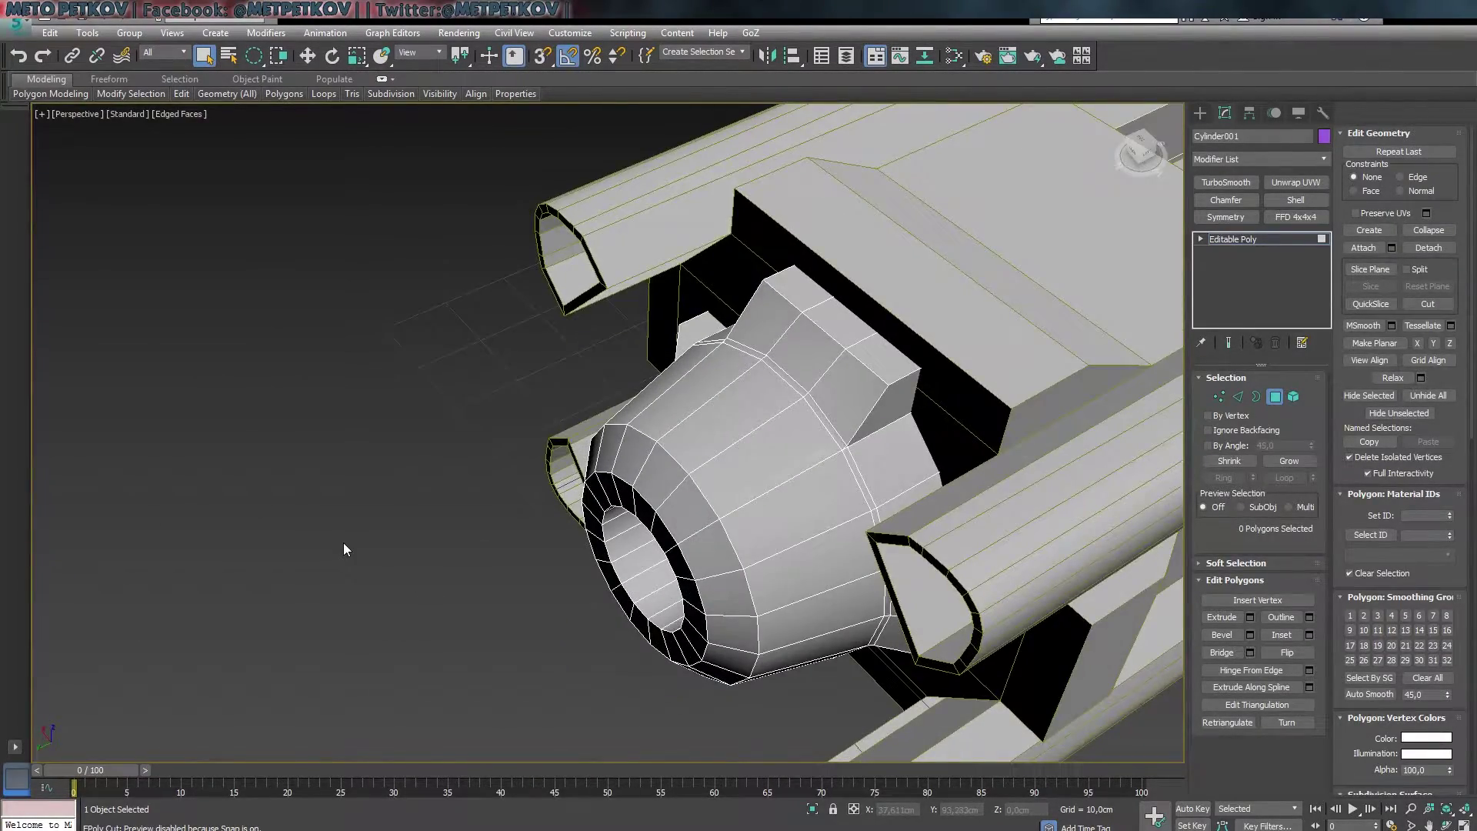
scroll(334, 520, "down", 5)
middle_click_drag(546, 497, 700, 592, "alt")
scroll(710, 595, "up", 5)
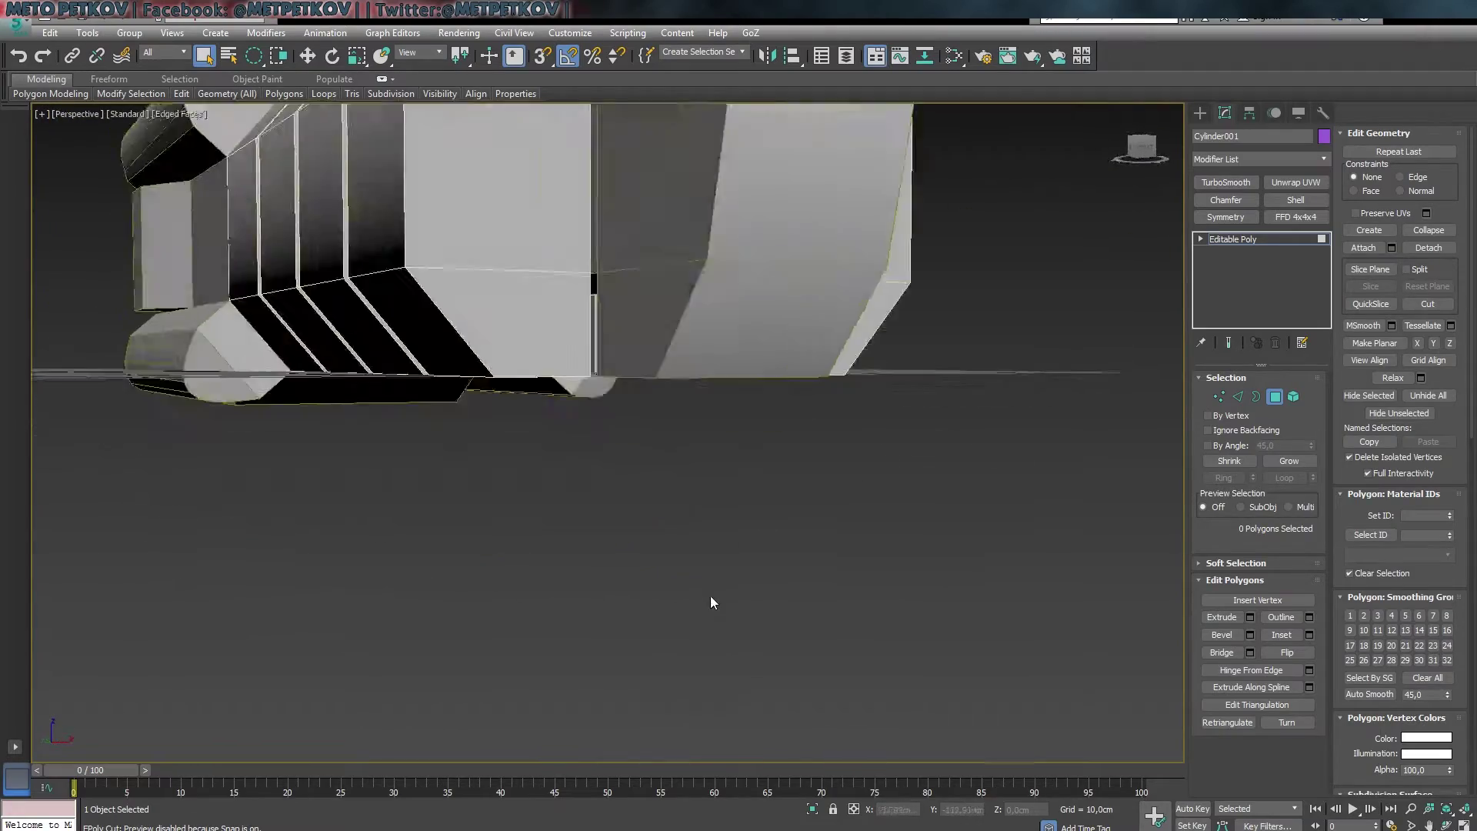
scroll(709, 595, "down", 5)
mouse_move(606, 635)
middle_mouse_down("alt")
mouse_move(795, 562)
mouse_move(639, 597)
mouse_move(379, 551)
mouse_move(573, 615)
mouse_move(791, 577)
middle_mouse_up("alt")
scroll(379, 551, "up", 4)
scroll(791, 577, "up", 3)
- Select Box005 and pick the front face of its end block in Polygon mode
key("2")
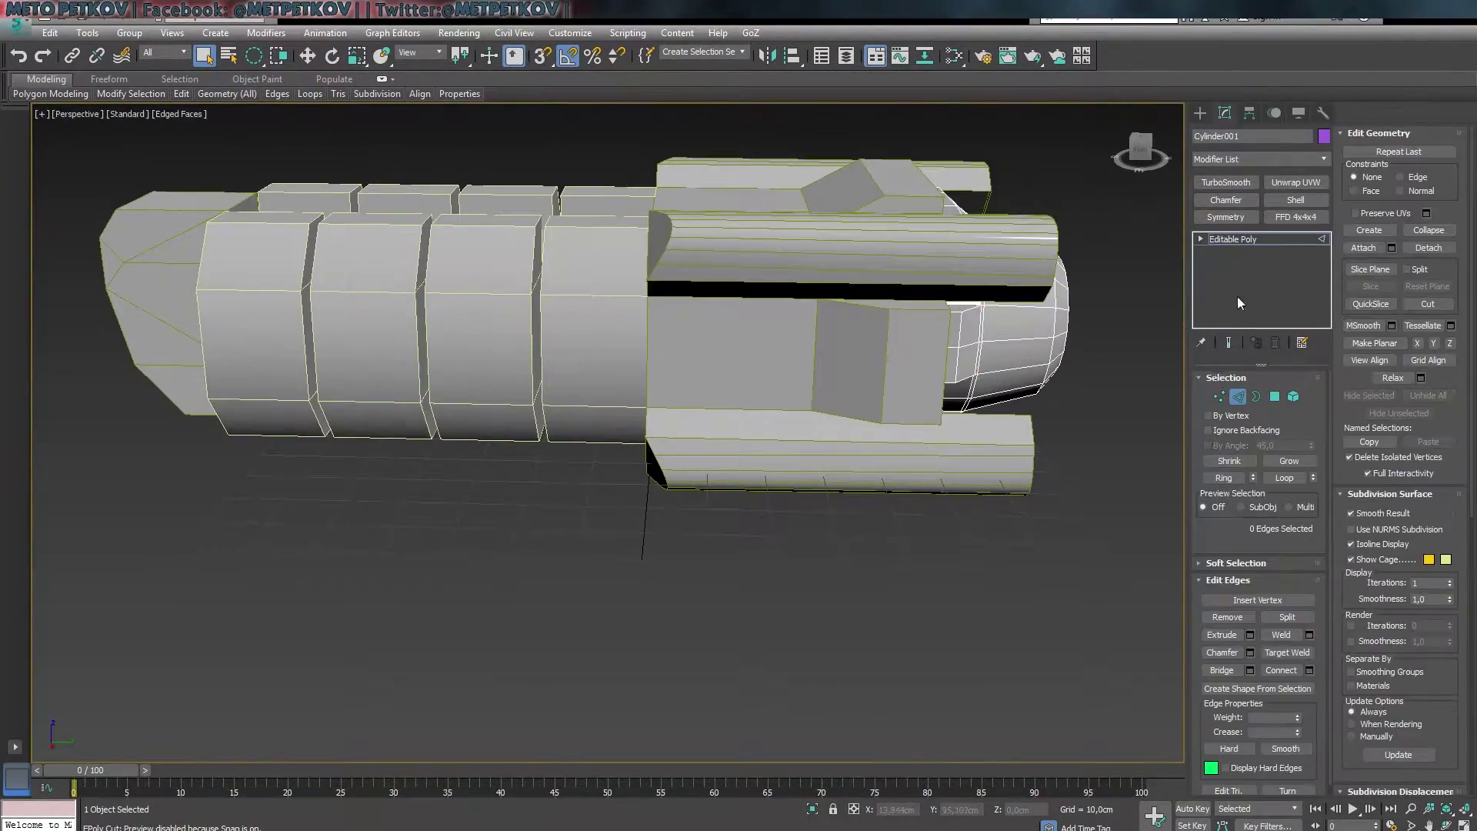
left_click(751, 263)
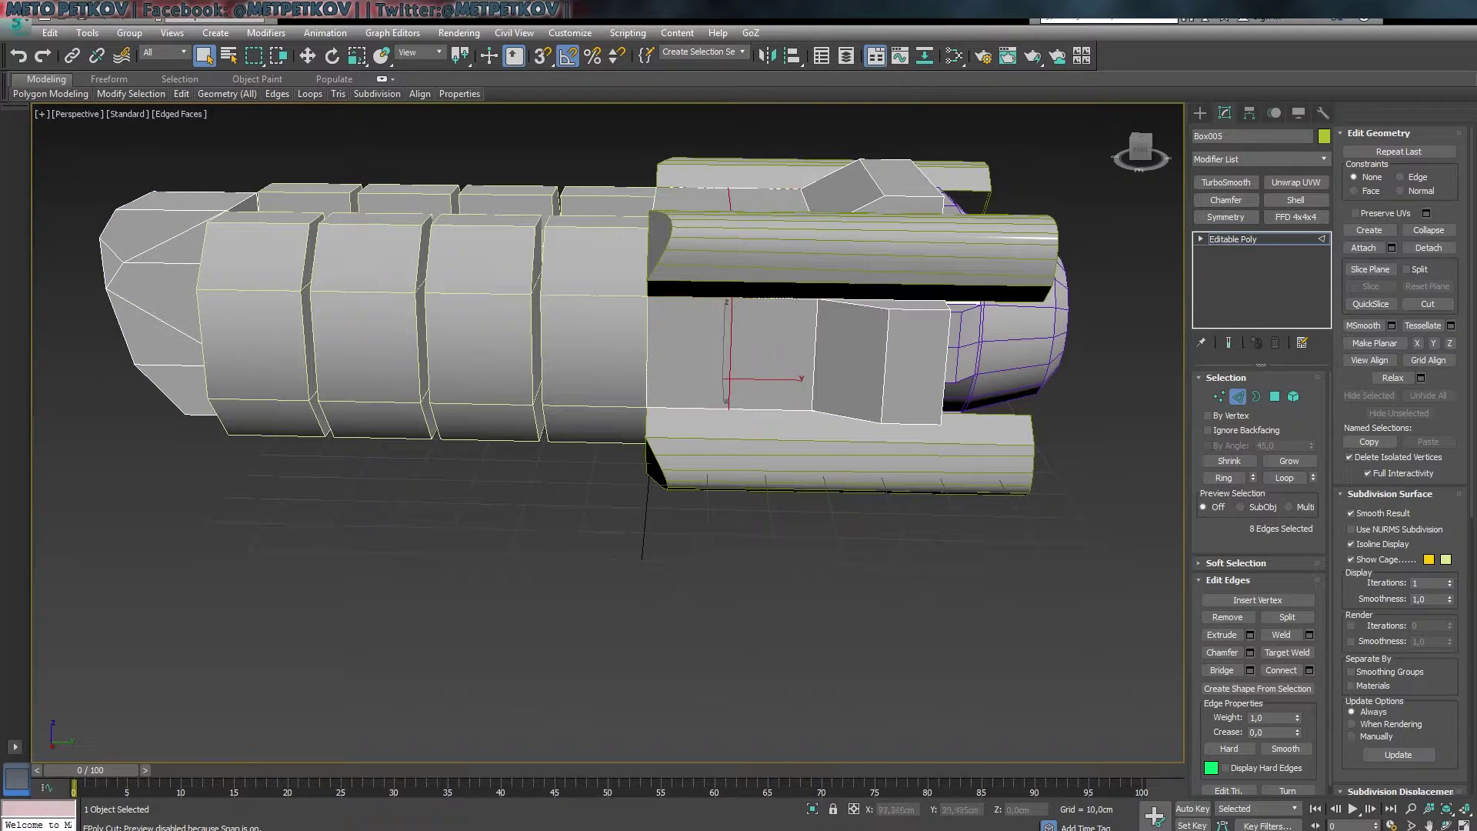
mouse_move(623, 516)
middle_mouse_down("alt")
mouse_move(630, 499)
mouse_move(702, 515)
mouse_move(492, 503)
mouse_move(768, 339)
middle_mouse_up("alt")
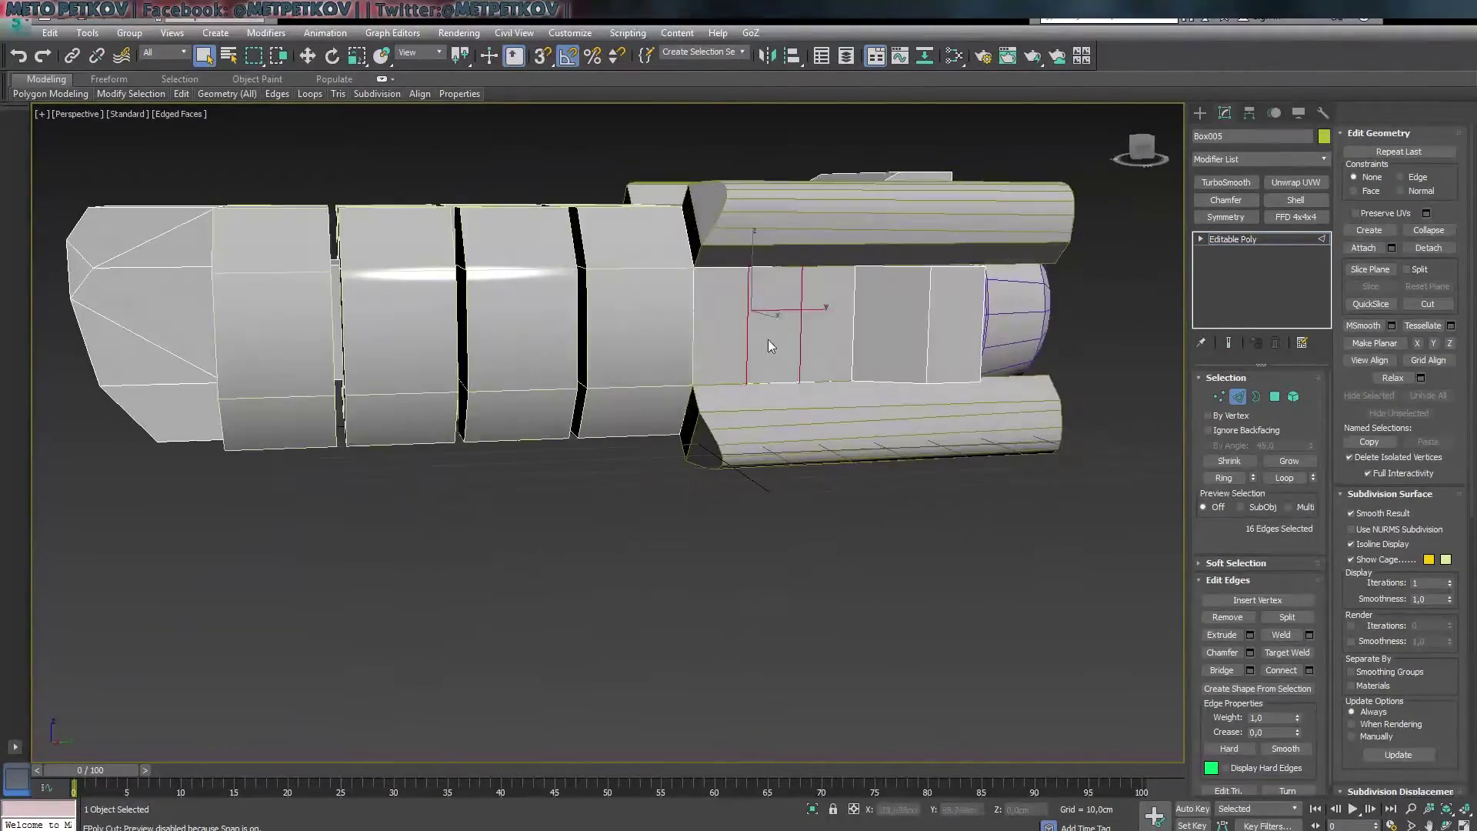
key("4")
left_click(768, 339)
mouse_move(630, 520)
middle_mouse_down("alt")
mouse_move(852, 473)
mouse_move(754, 500)
mouse_move(894, 632)
mouse_move(769, 638)
middle_mouse_up("alt")
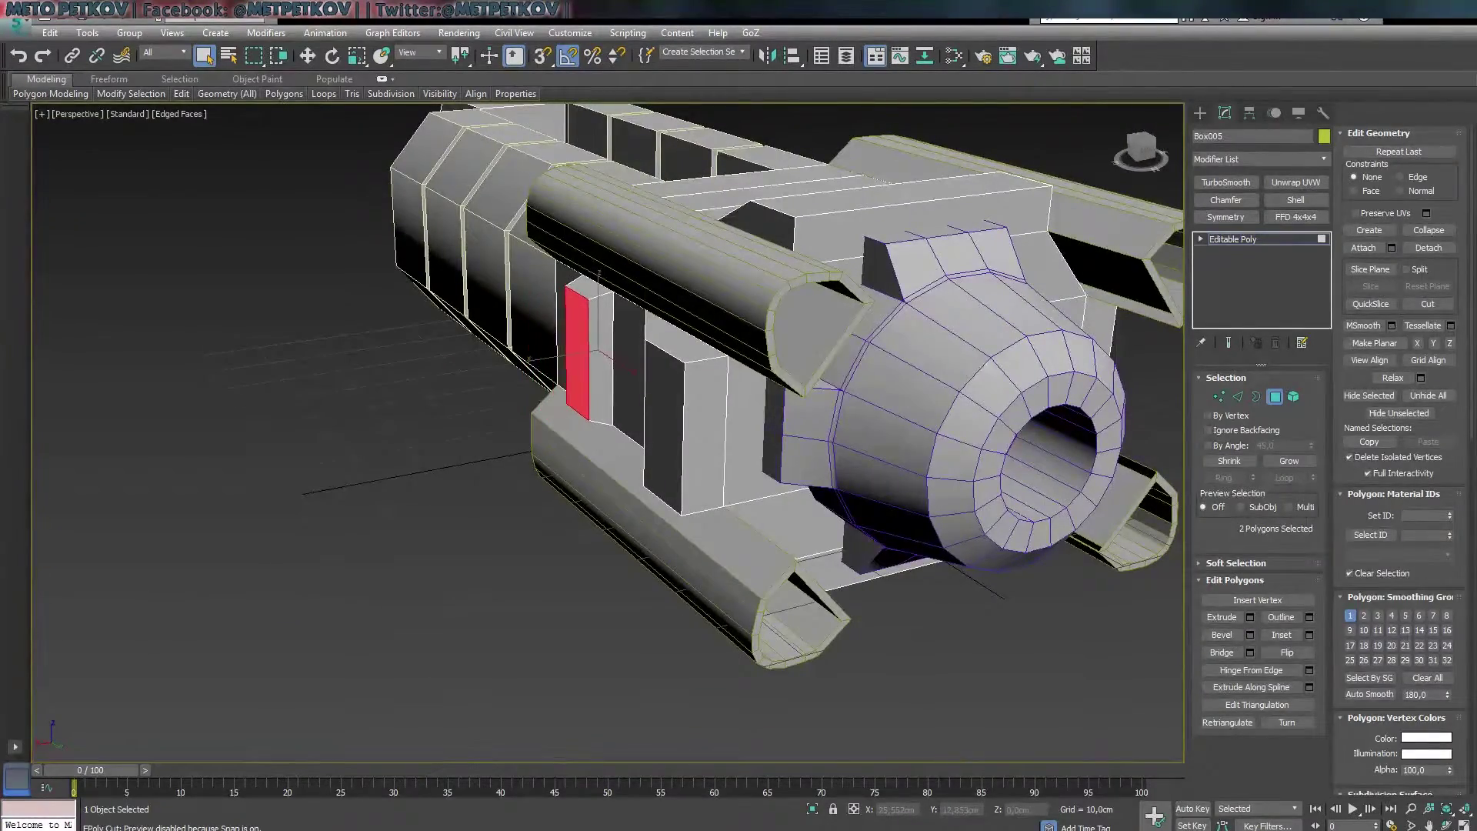
mouse_move(673, 475)
middle_mouse_down("alt")
mouse_move(634, 580)
mouse_move(737, 543)
mouse_move(570, 547)
mouse_move(521, 587)
mouse_move(482, 561)
mouse_move(1312, 646)
mouse_move(745, 516)
middle_mouse_up("alt")
left_click(566, 554)
left_click(500, 573)
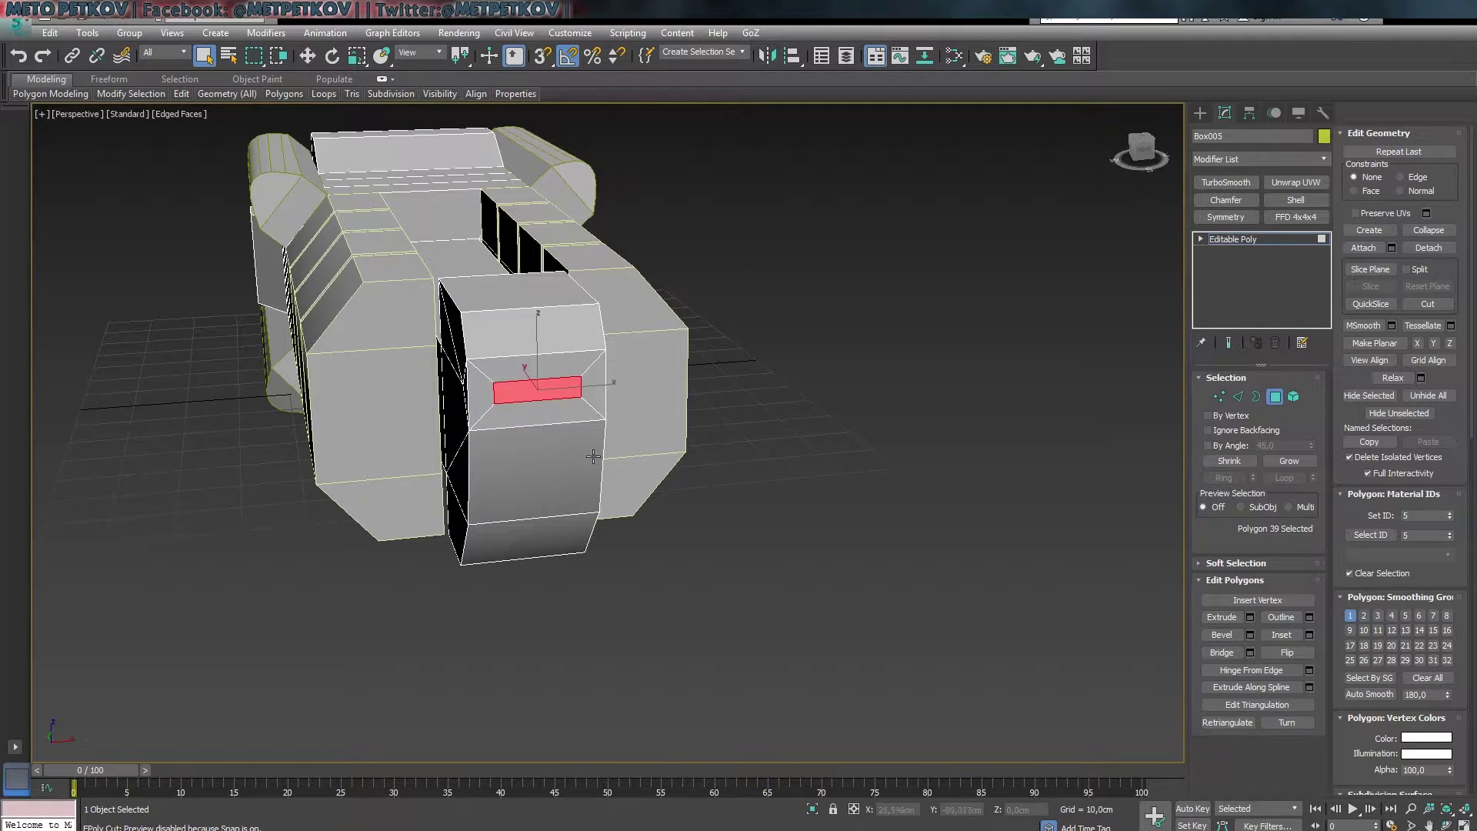
middle_click_drag(454, 394, 539, 462, "alt")
- Extrude that face with a negative height to push it inward as a recess
scroll(539, 462, "up", 3)
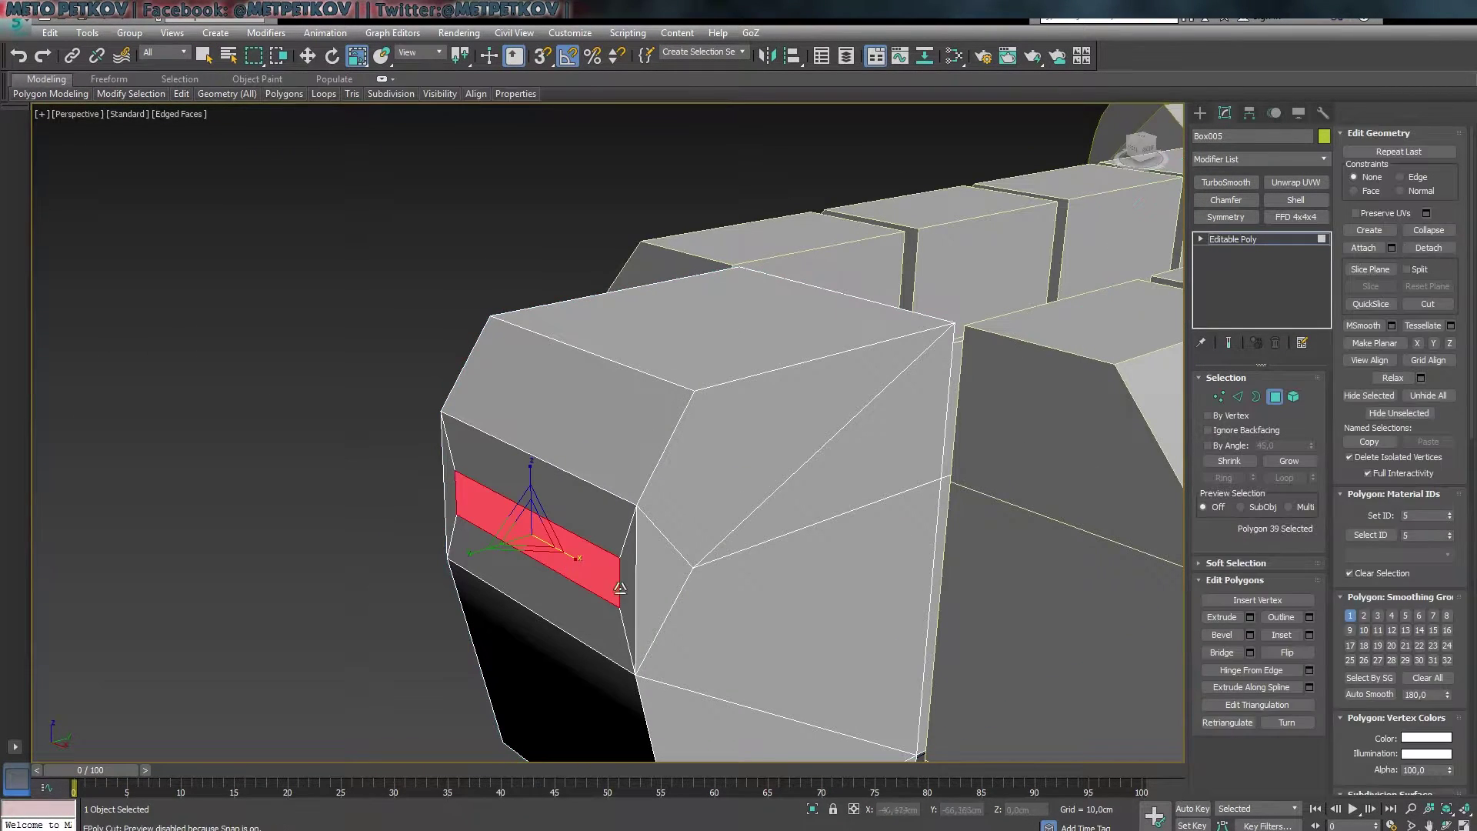
key("shift+e")
left_click_drag(531, 539, 531, 585)
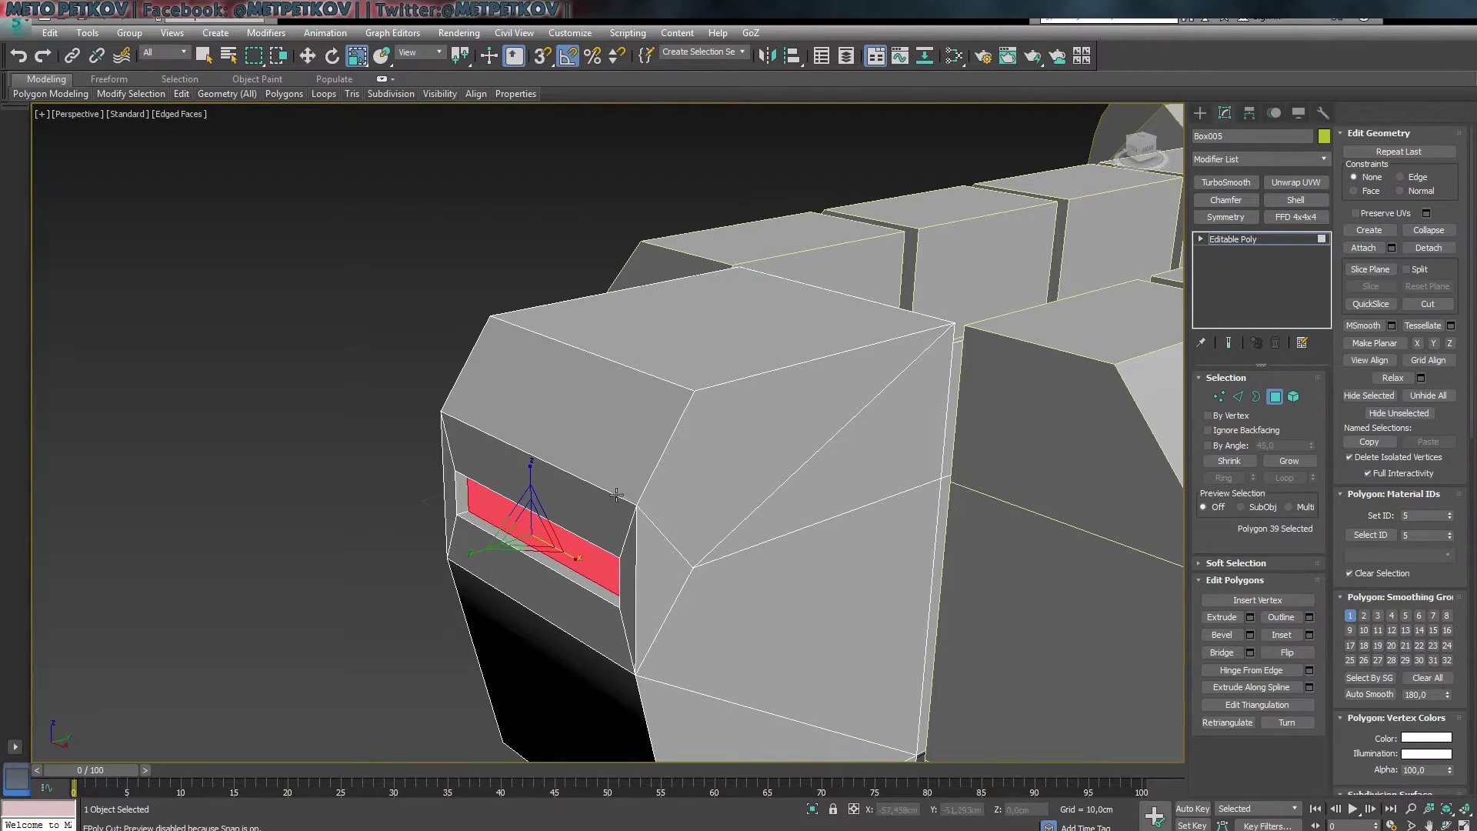
scroll(617, 494, "down", 5)
left_click(389, 563)
mouse_move(389, 564)
middle_mouse_down("alt")
mouse_move(477, 625)
mouse_move(780, 649)
mouse_move(321, 645)
mouse_move(598, 682)
mouse_move(526, 611)
mouse_move(443, 635)
mouse_move(528, 708)
middle_mouse_up("alt")
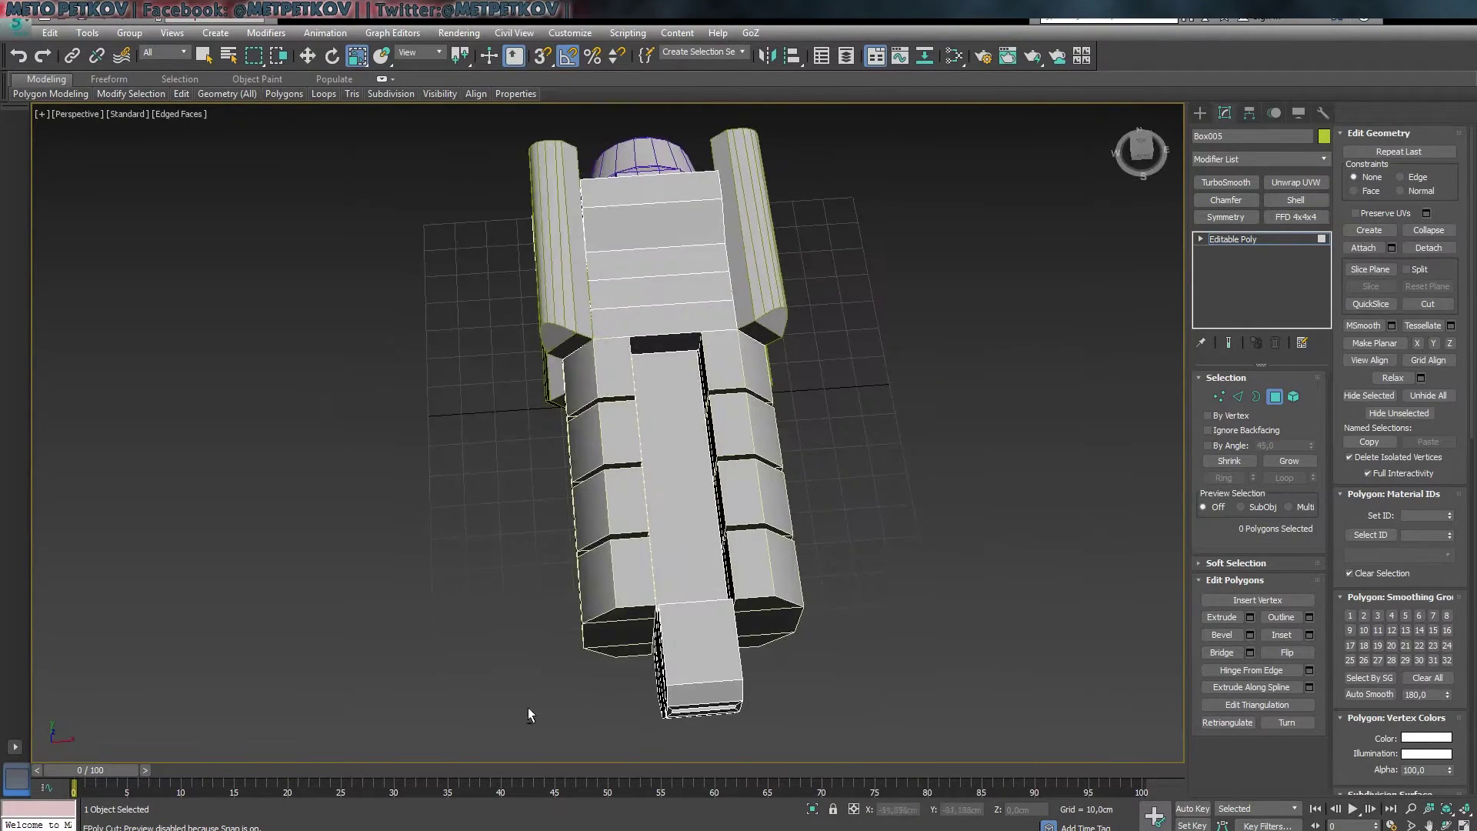
- Isolate the long bar and select the faces of its chamfered end block
key("ctrl+z")
key("ctrl+y")
left_click(1262, 238)
middle_click_drag(730, 662, 837, 689, "alt")
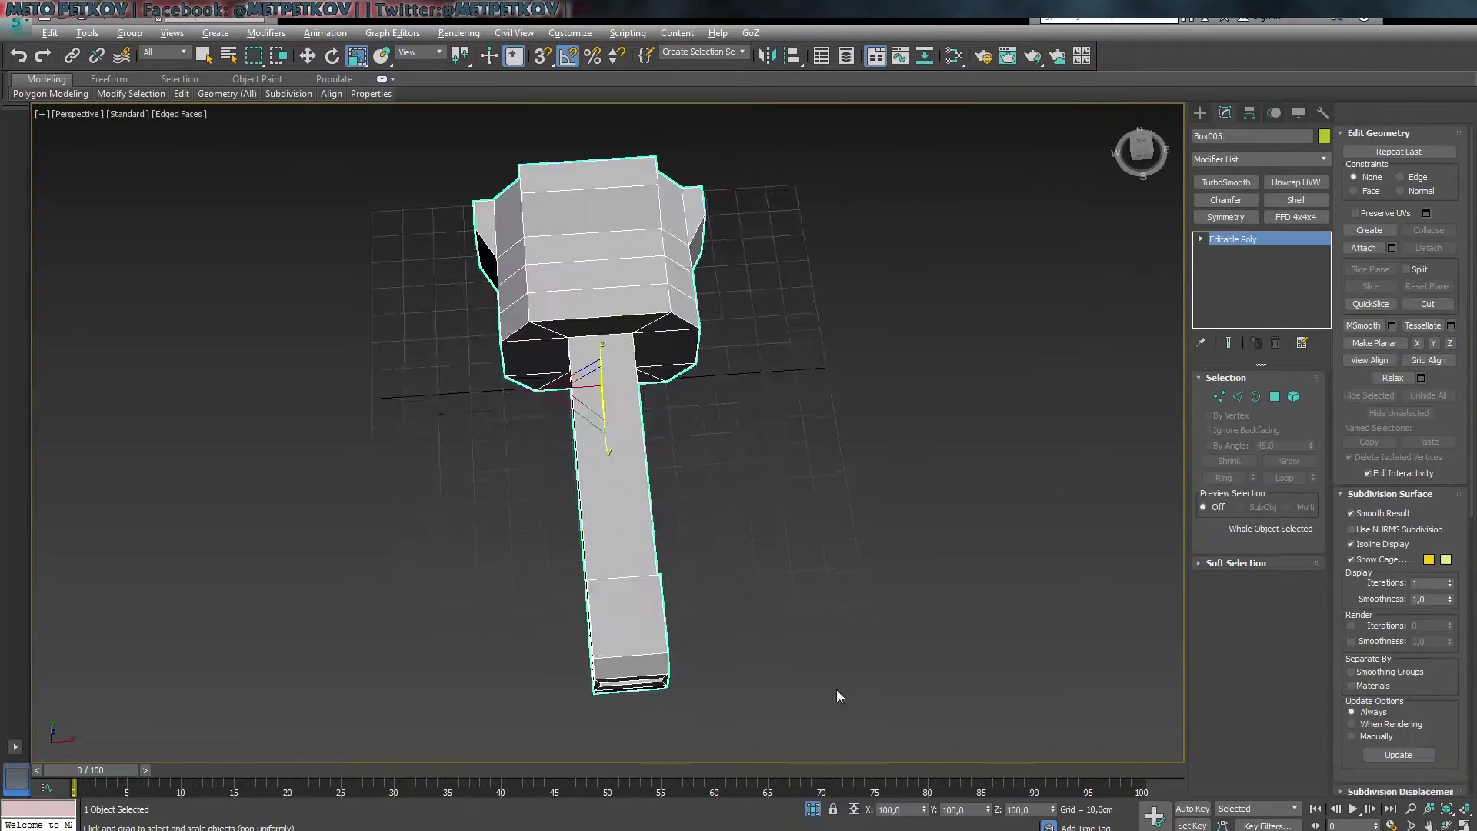
key("shift+z")
key("4")
left_click_drag(972, 634, 774, 537)
key("alt+c")
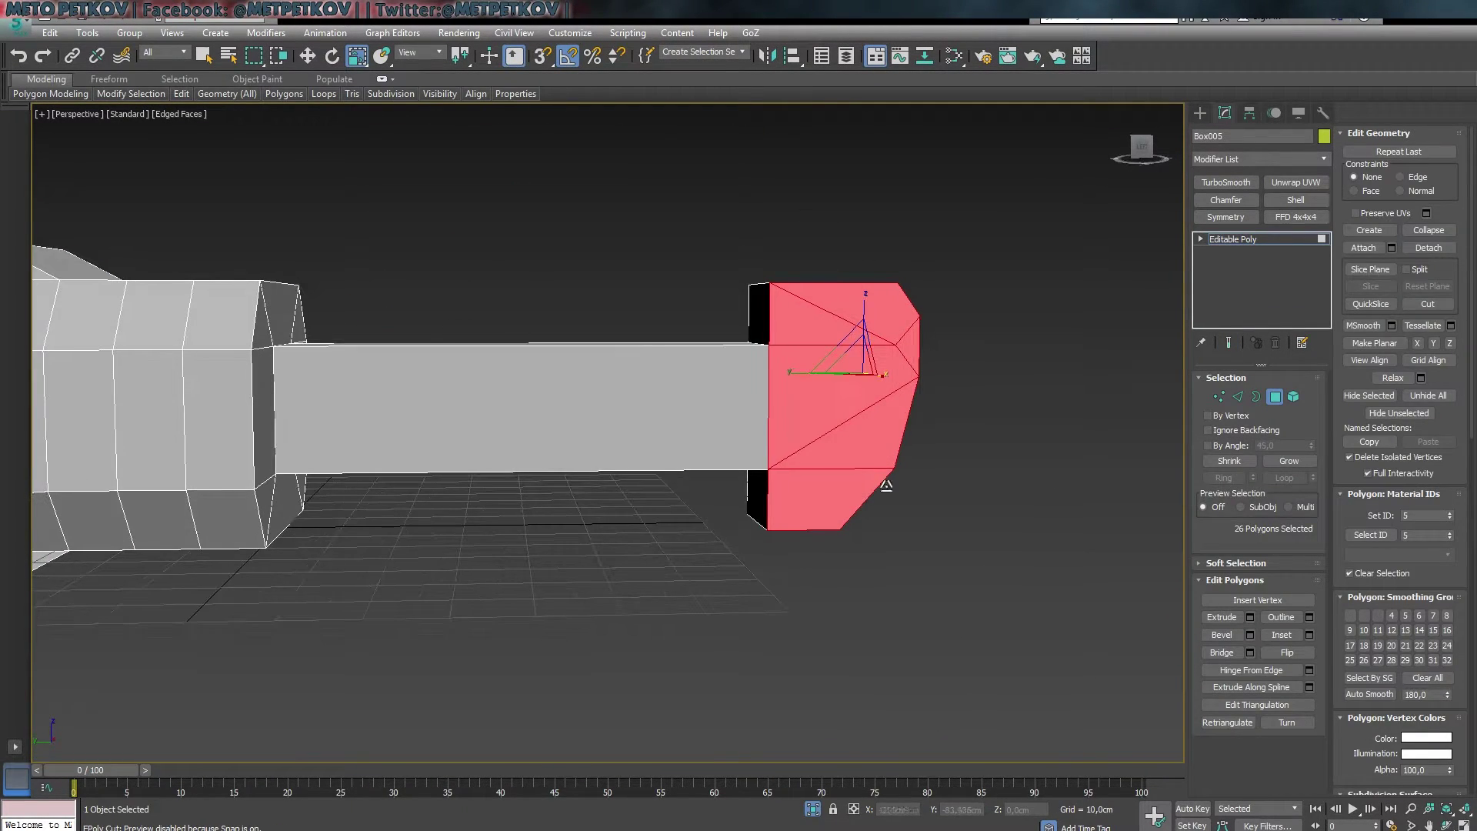
mouse_move(887, 484)
middle_mouse_down("alt")
mouse_move(914, 527)
mouse_move(1380, 307)
middle_mouse_up("alt")
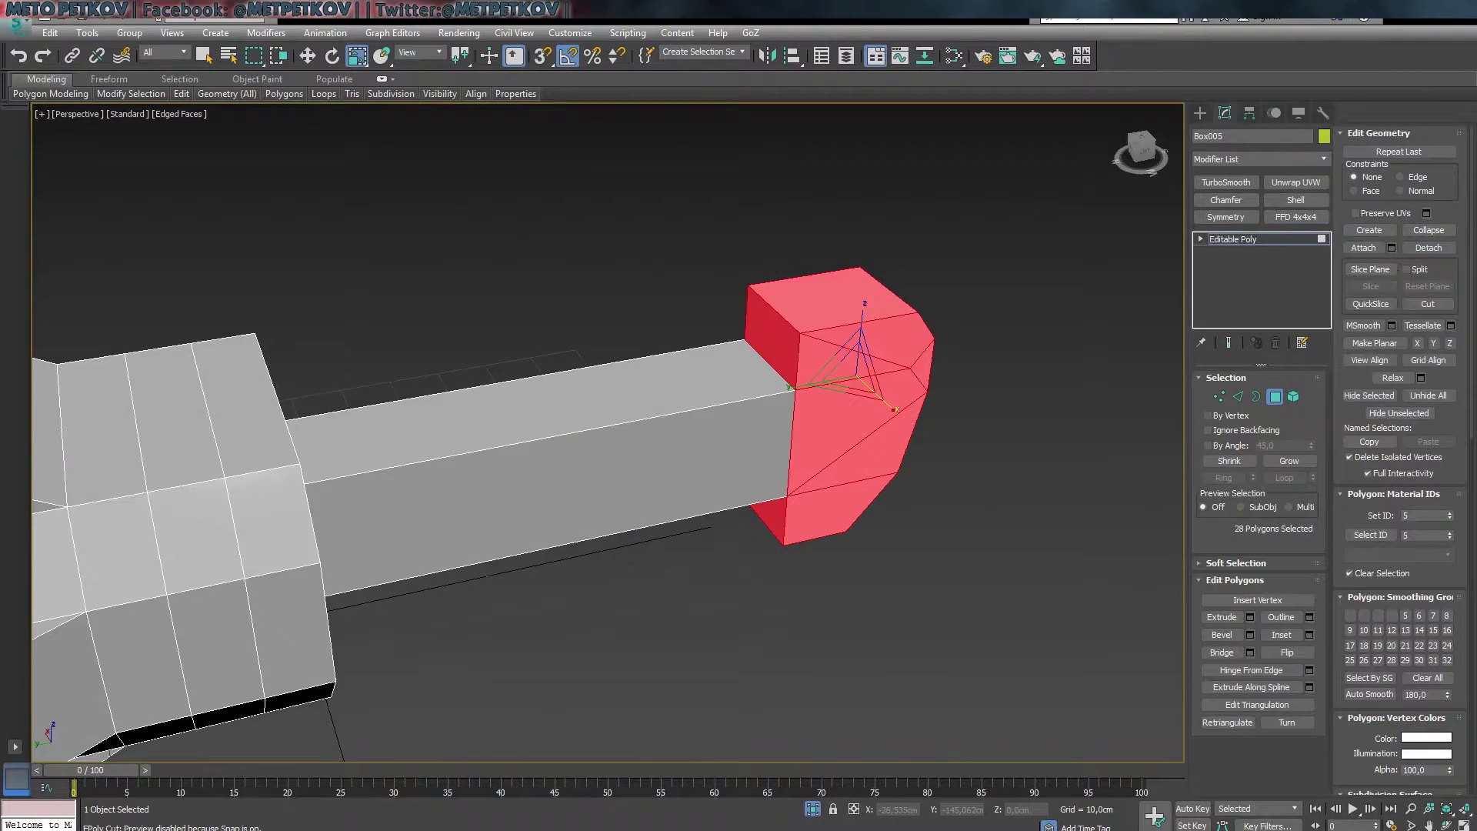
- Detach the end-block faces as Object004 and check the bar's open end
key("3")
mouse_move(1006, 594)
middle_mouse_down("alt")
mouse_move(1124, 574)
mouse_move(948, 617)
middle_mouse_up("alt")
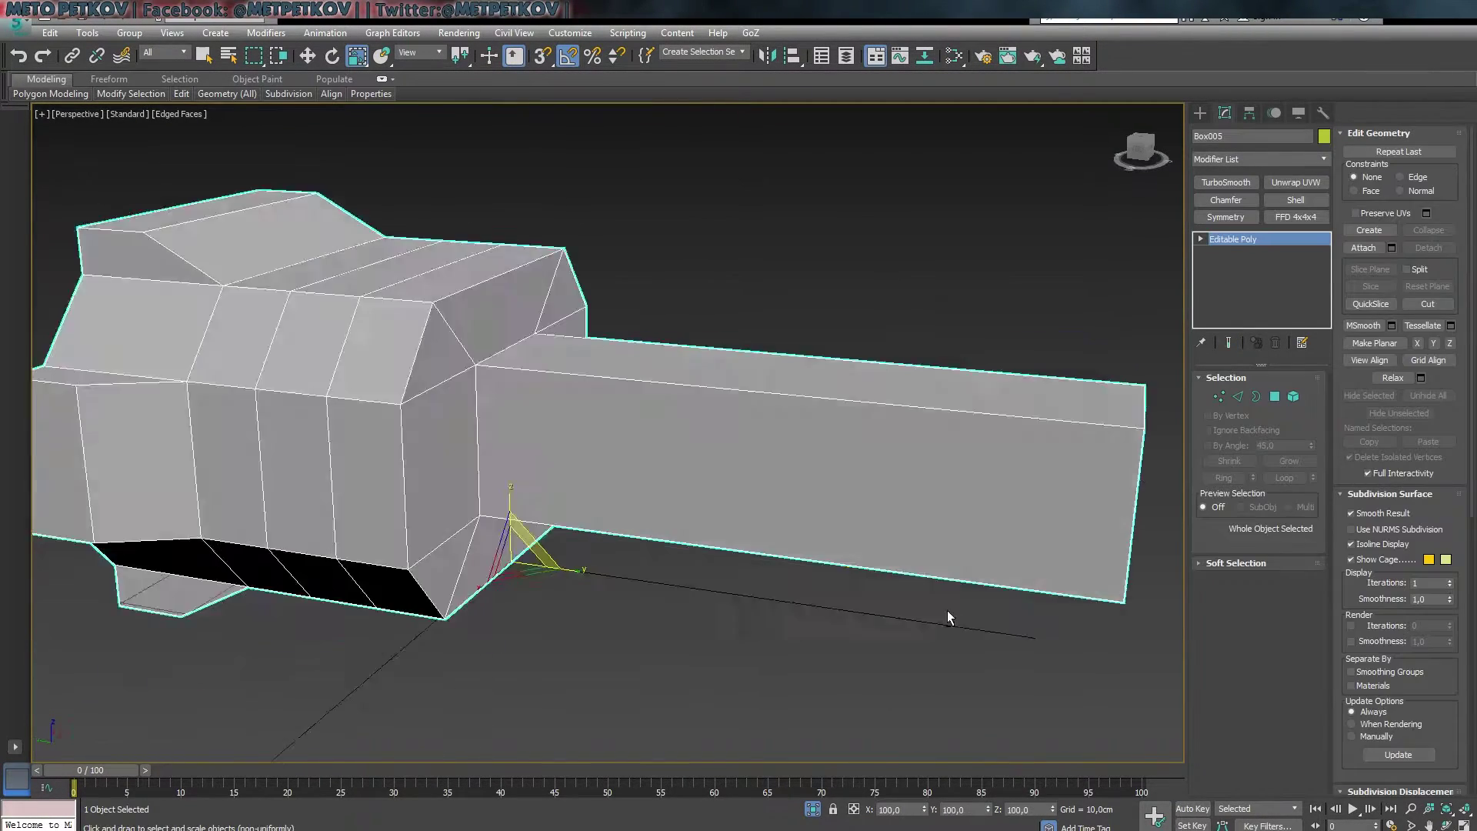
scroll(627, 444, "up", 5)
key("shift+z")
key("shift+z")
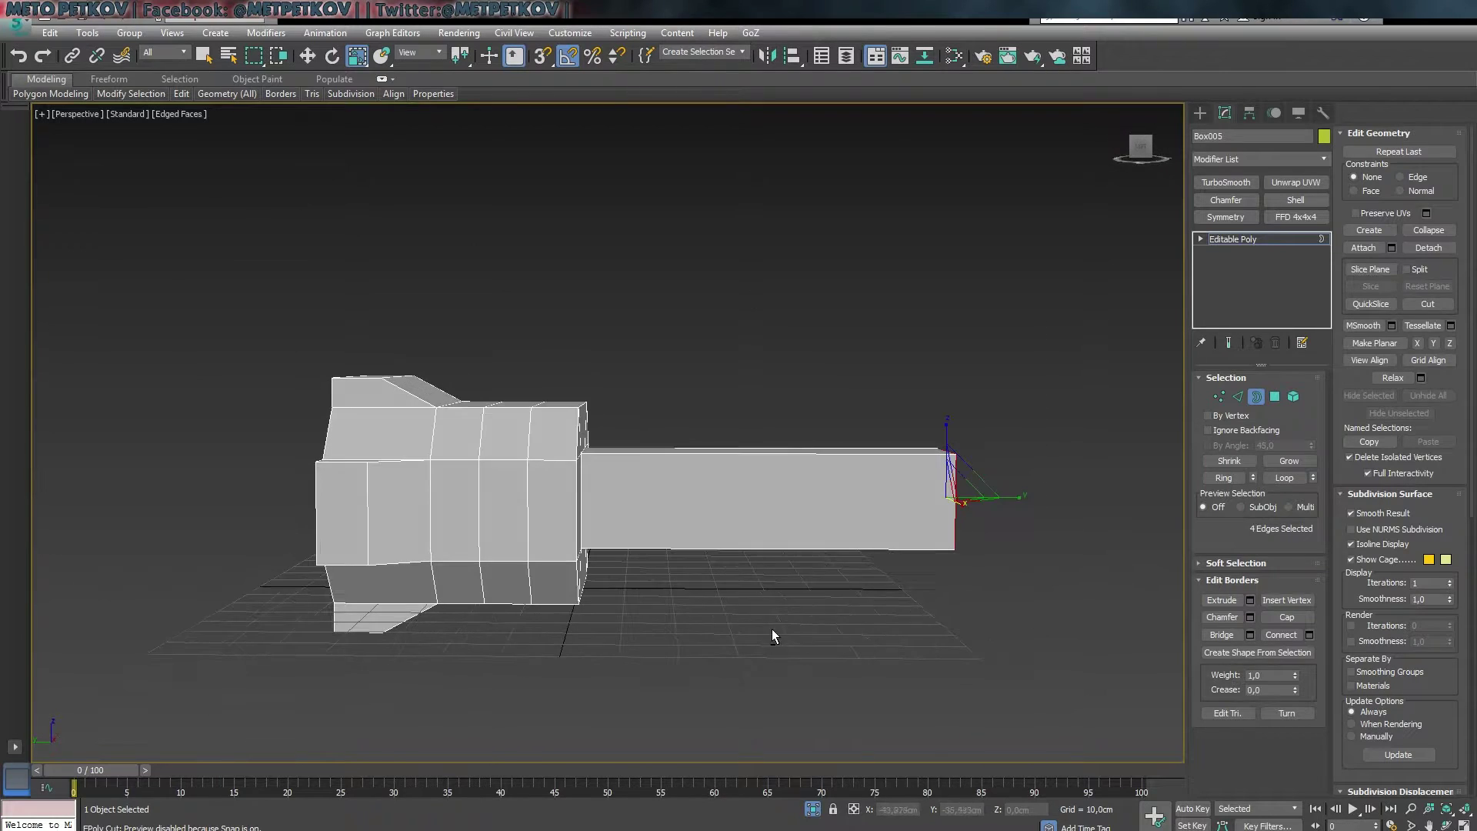
key("4")
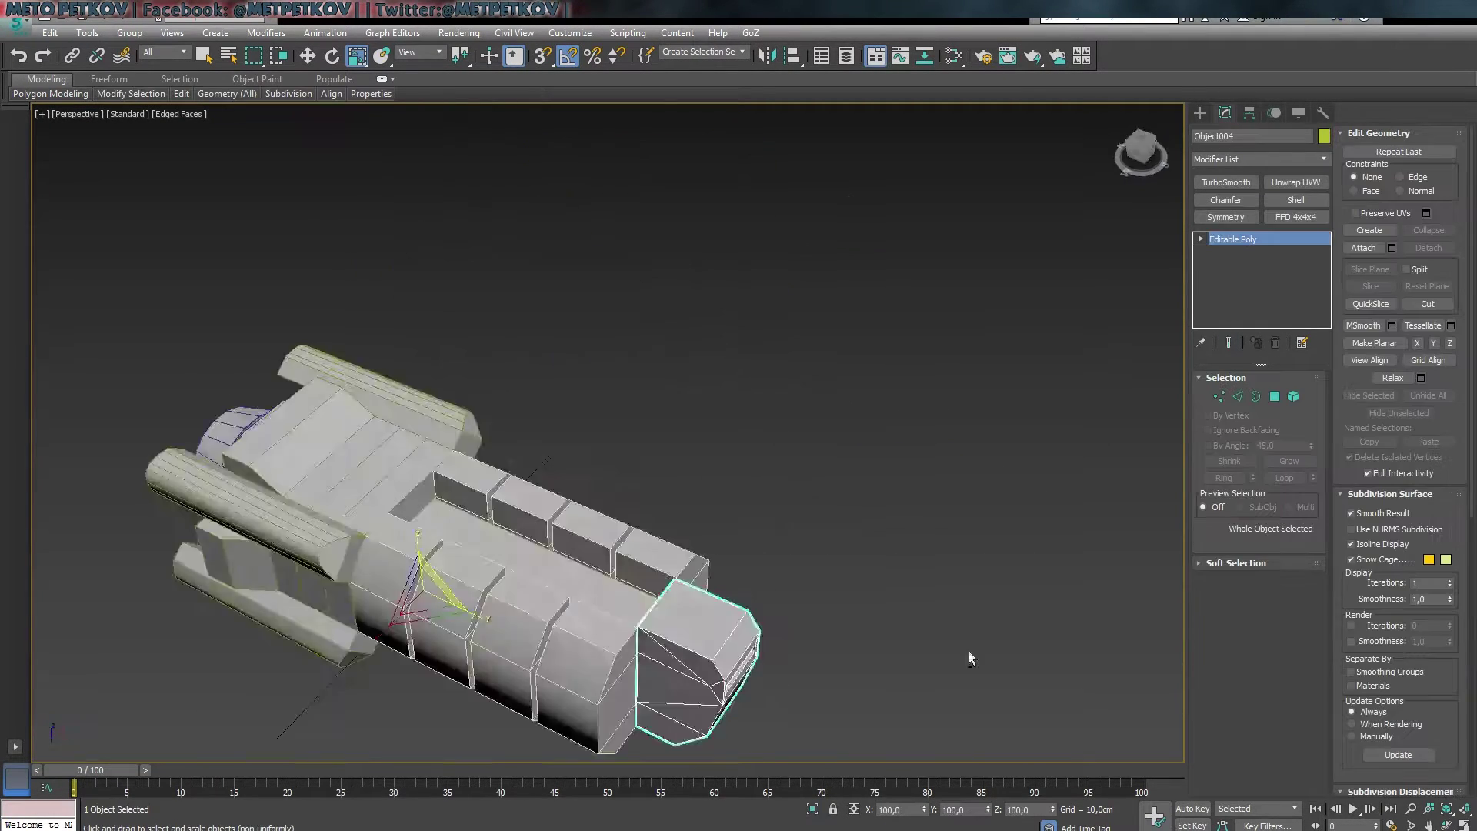
- Isolate Object004 and connect horizontal edge rings across the nose block
key("alt+q")
scroll(815, 695, "down", 3)
key("3")
left_click(673, 379)
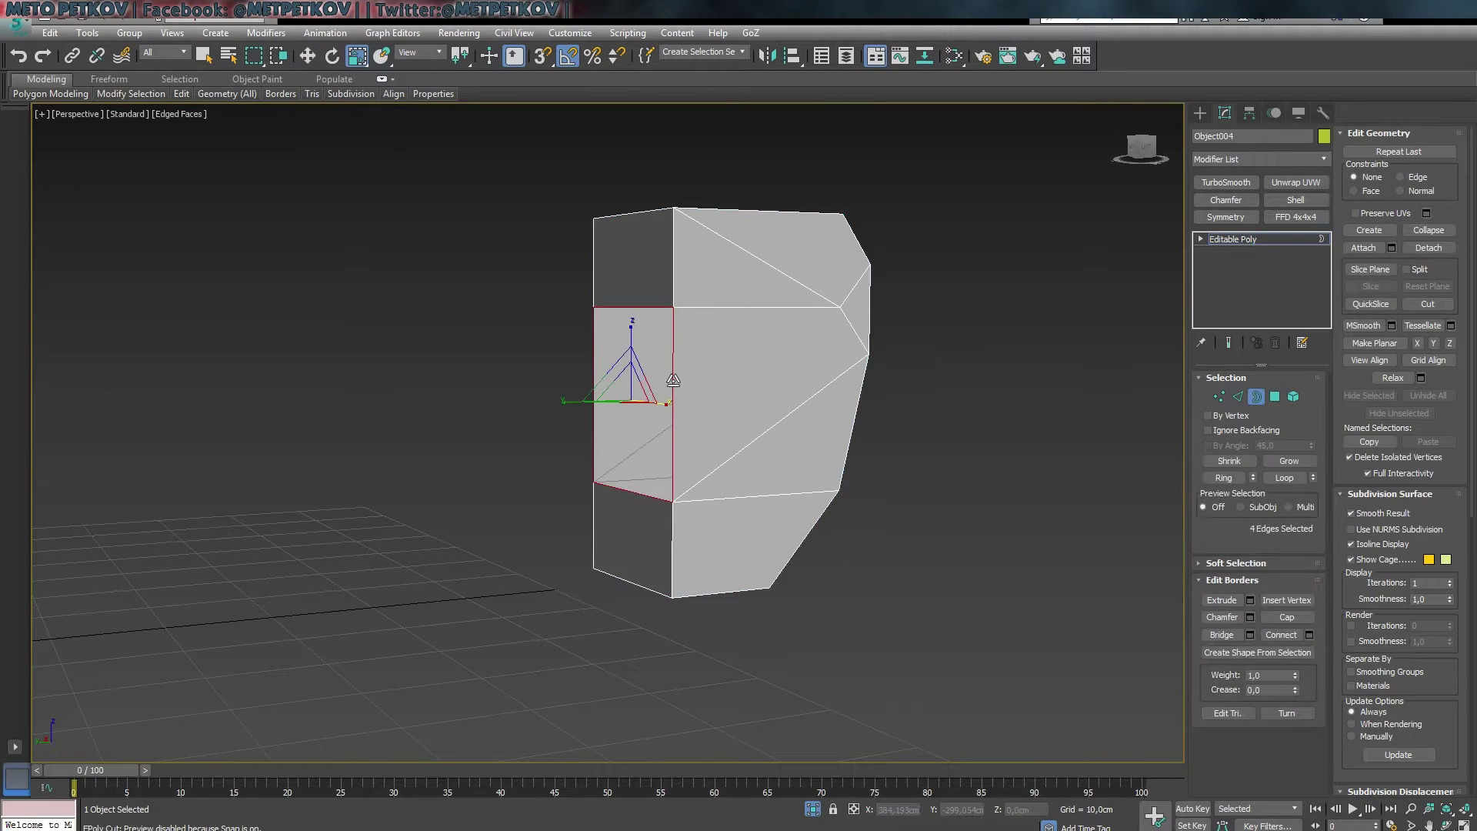
mouse_move(965, 460)
middle_mouse_down("alt")
mouse_move(987, 450)
mouse_move(1323, 699)
middle_mouse_up("alt")
middle_click_drag(835, 617, 748, 300, "alt")
key("2")
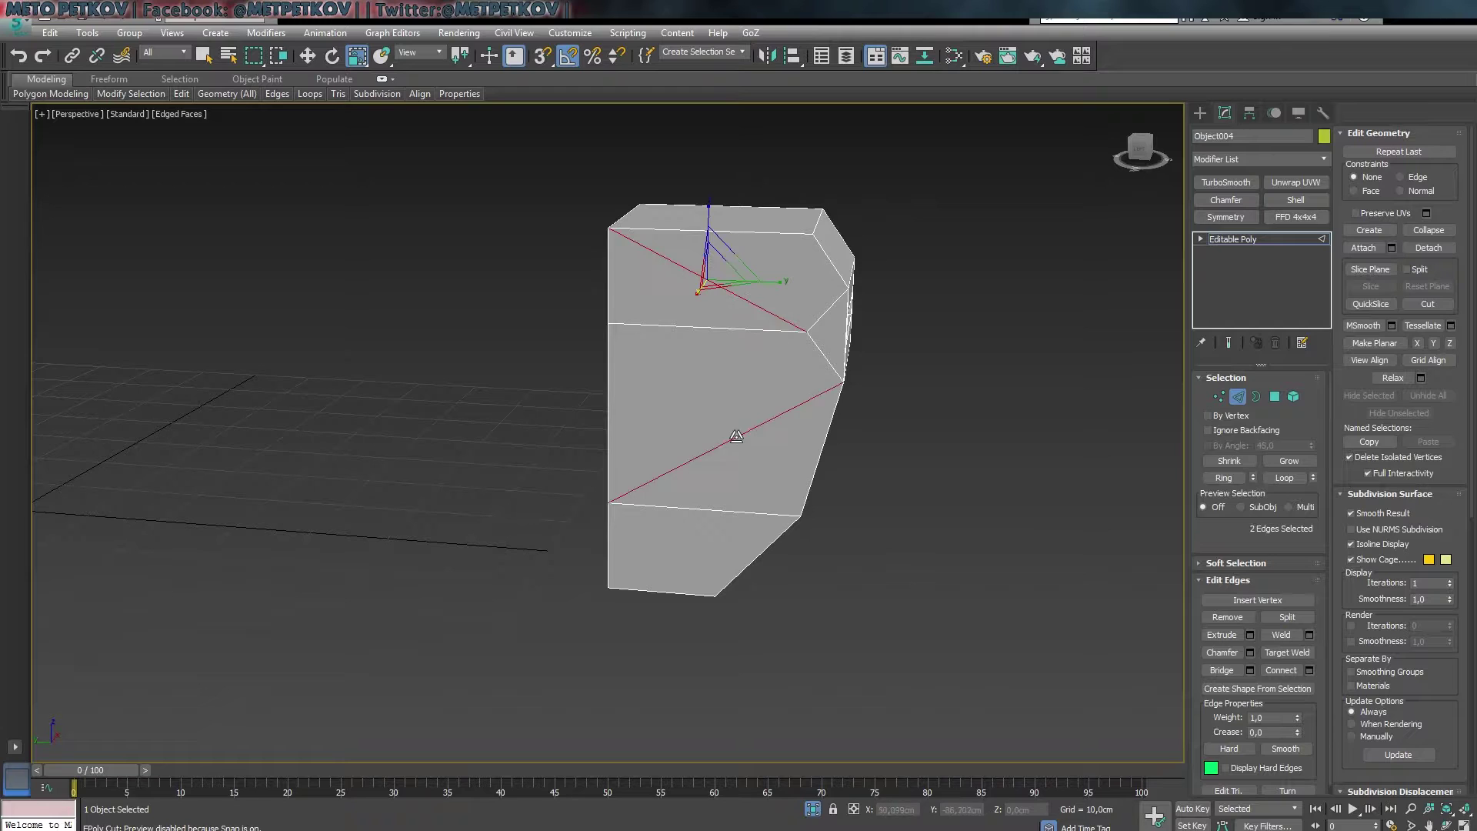
middle_click_drag(983, 529, 769, 259, "alt")
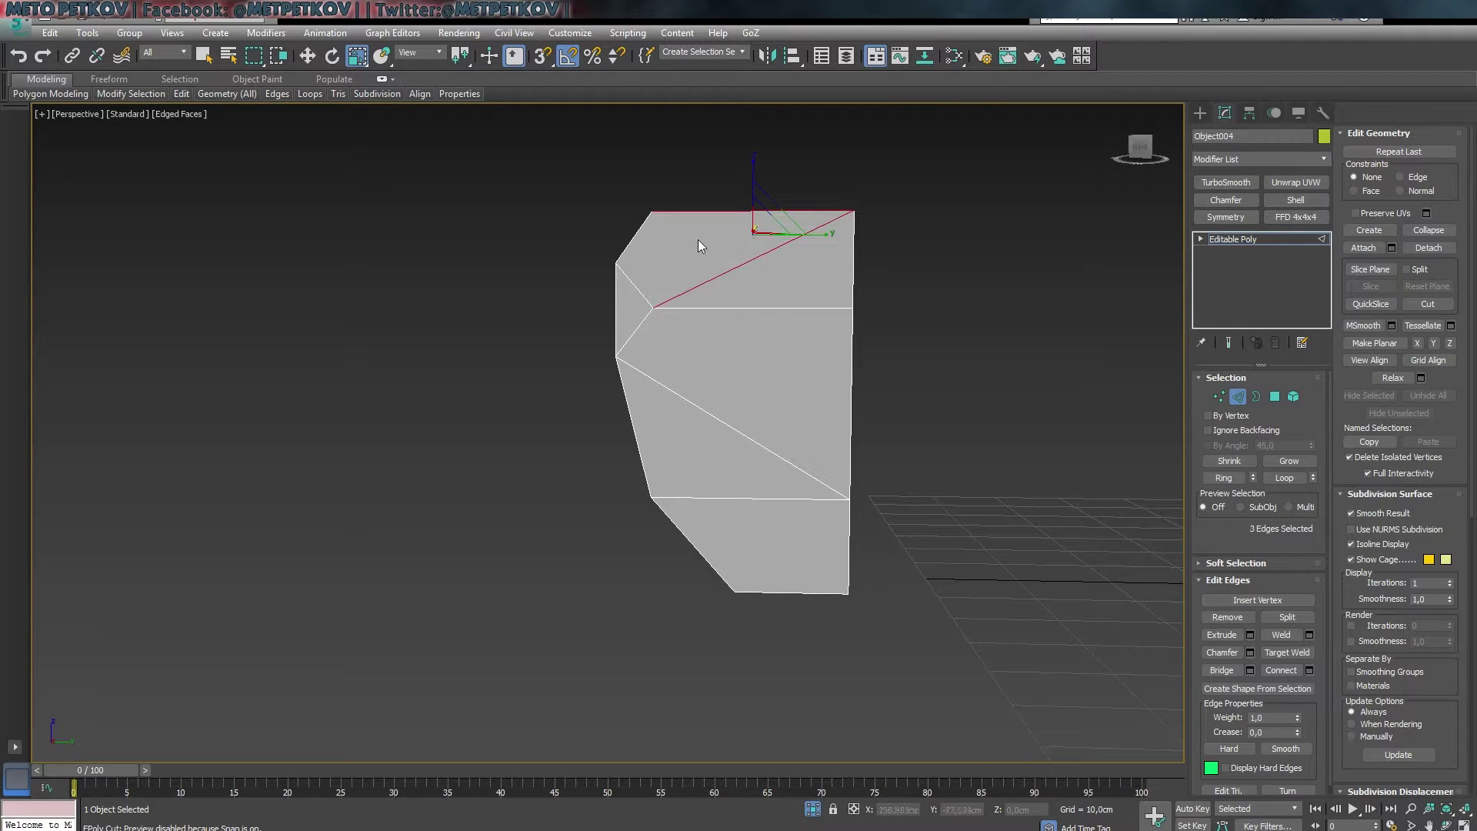
key("ctrl+d")
mouse_move(722, 477)
middle_mouse_down("alt")
mouse_move(792, 500)
mouse_move(724, 309)
middle_mouse_up("alt")
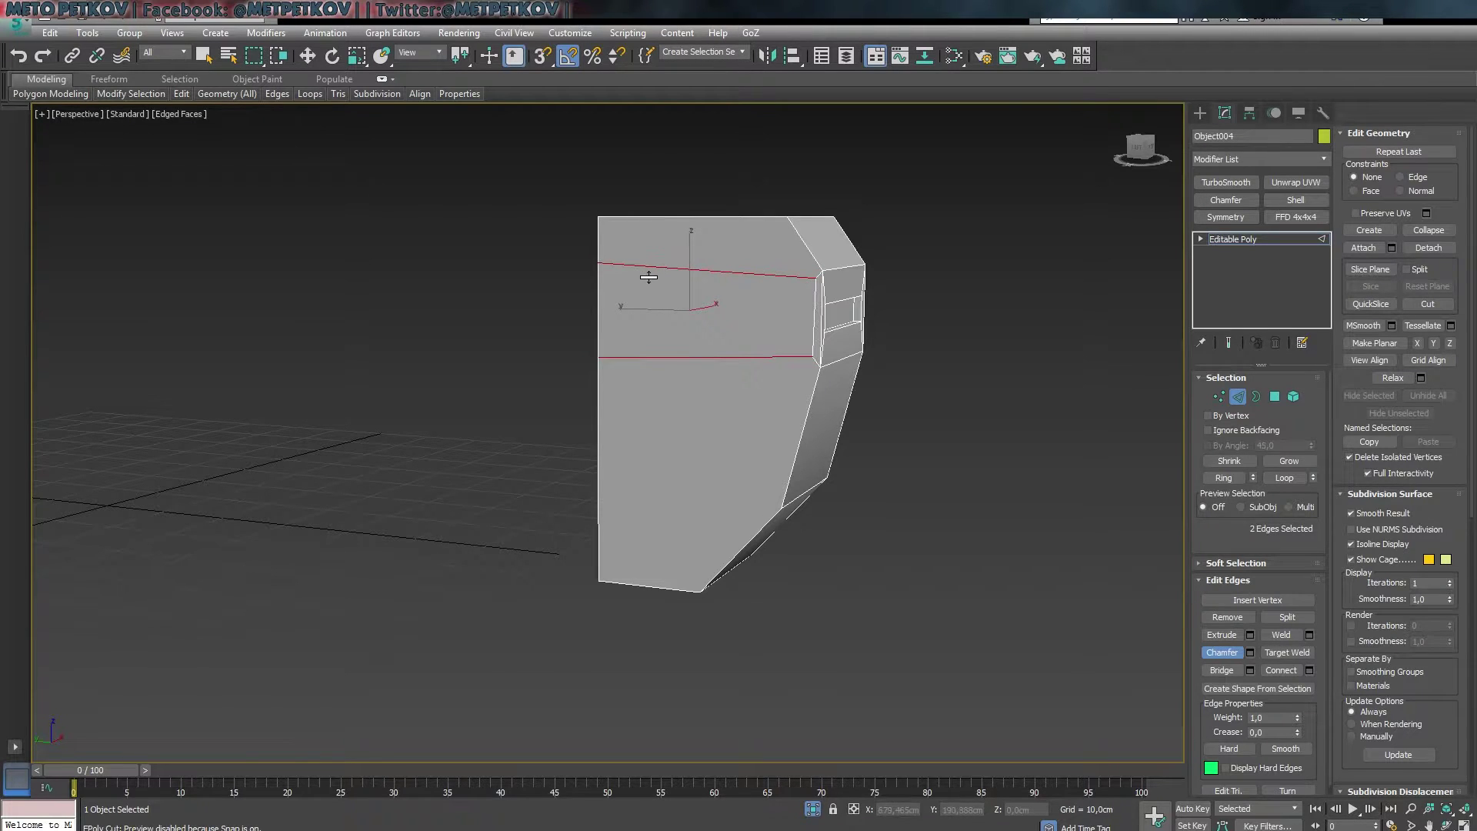
middle_click_drag(448, 486, 755, 313, "alt")
key("w")
left_click_drag(728, 157, 766, 791)
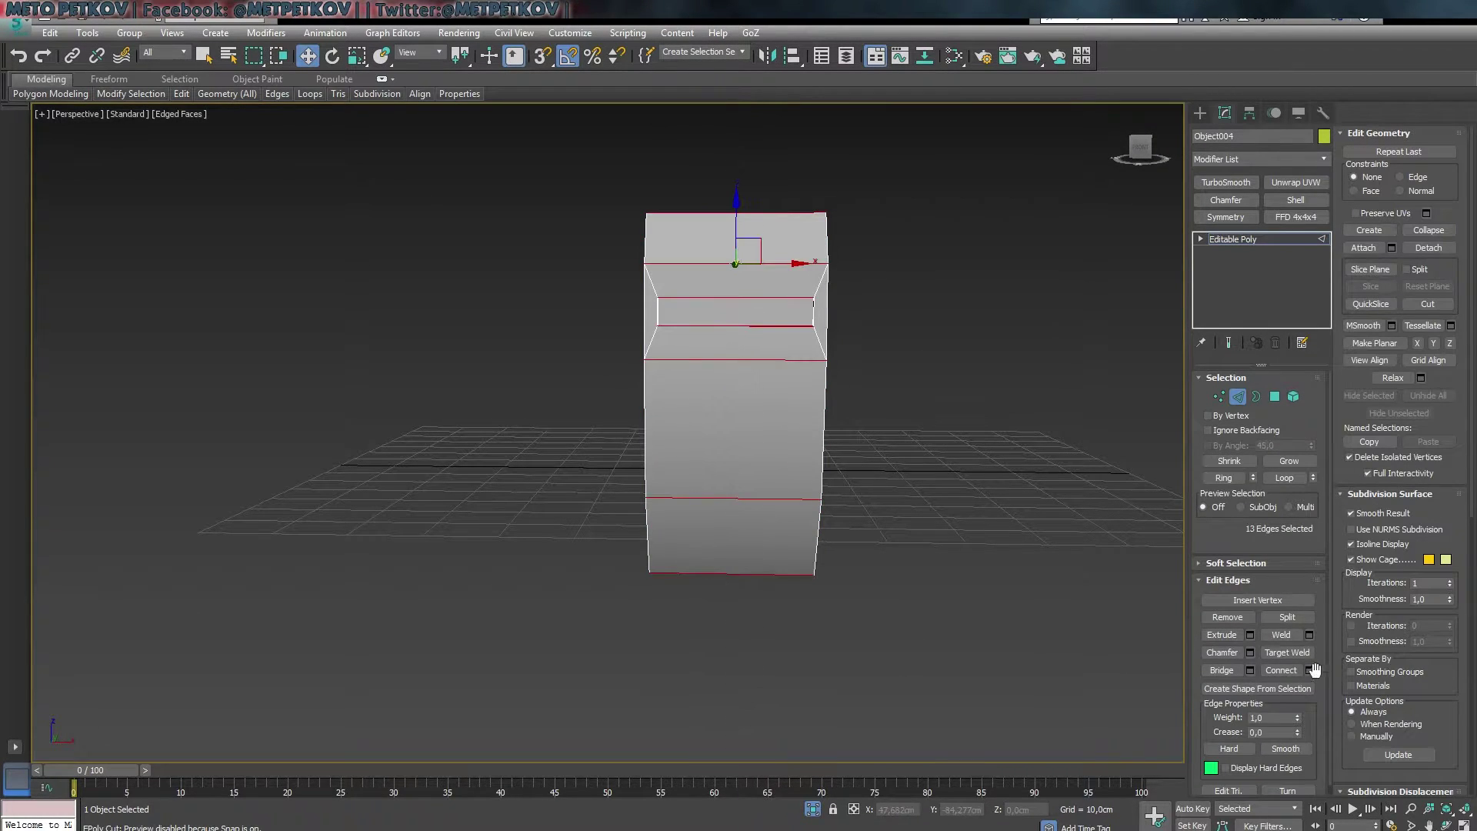
- Delete the block's right half and target-weld the stray corner vertex onto its neighbour
key("4")
left_click_drag(1072, 759, 792, 168)
middle_click_drag(792, 168, 916, 428, "alt")
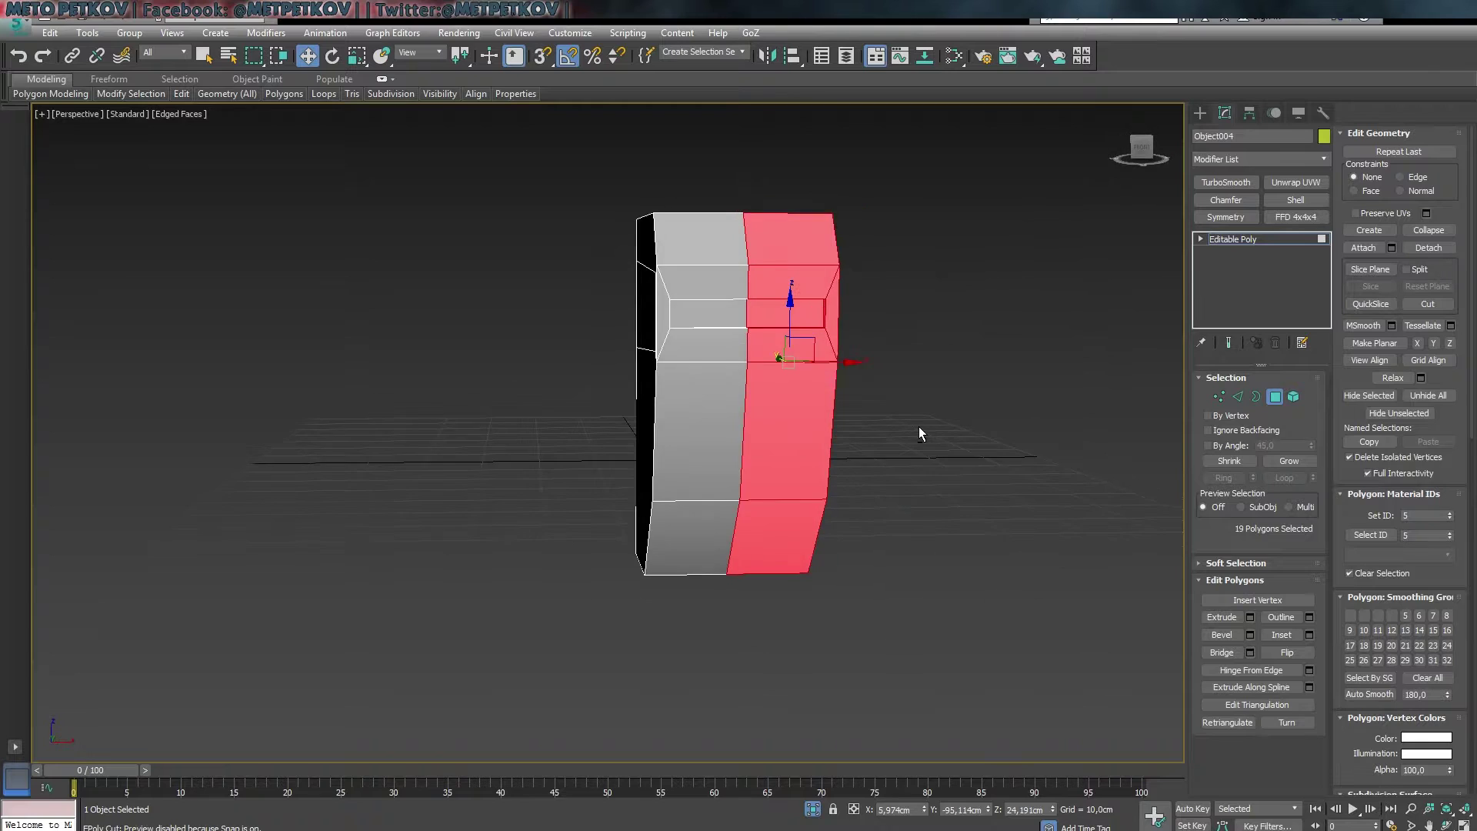
key("Delete")
scroll(827, 408, "up", 5)
scroll(826, 403, "up", 3)
key("1")
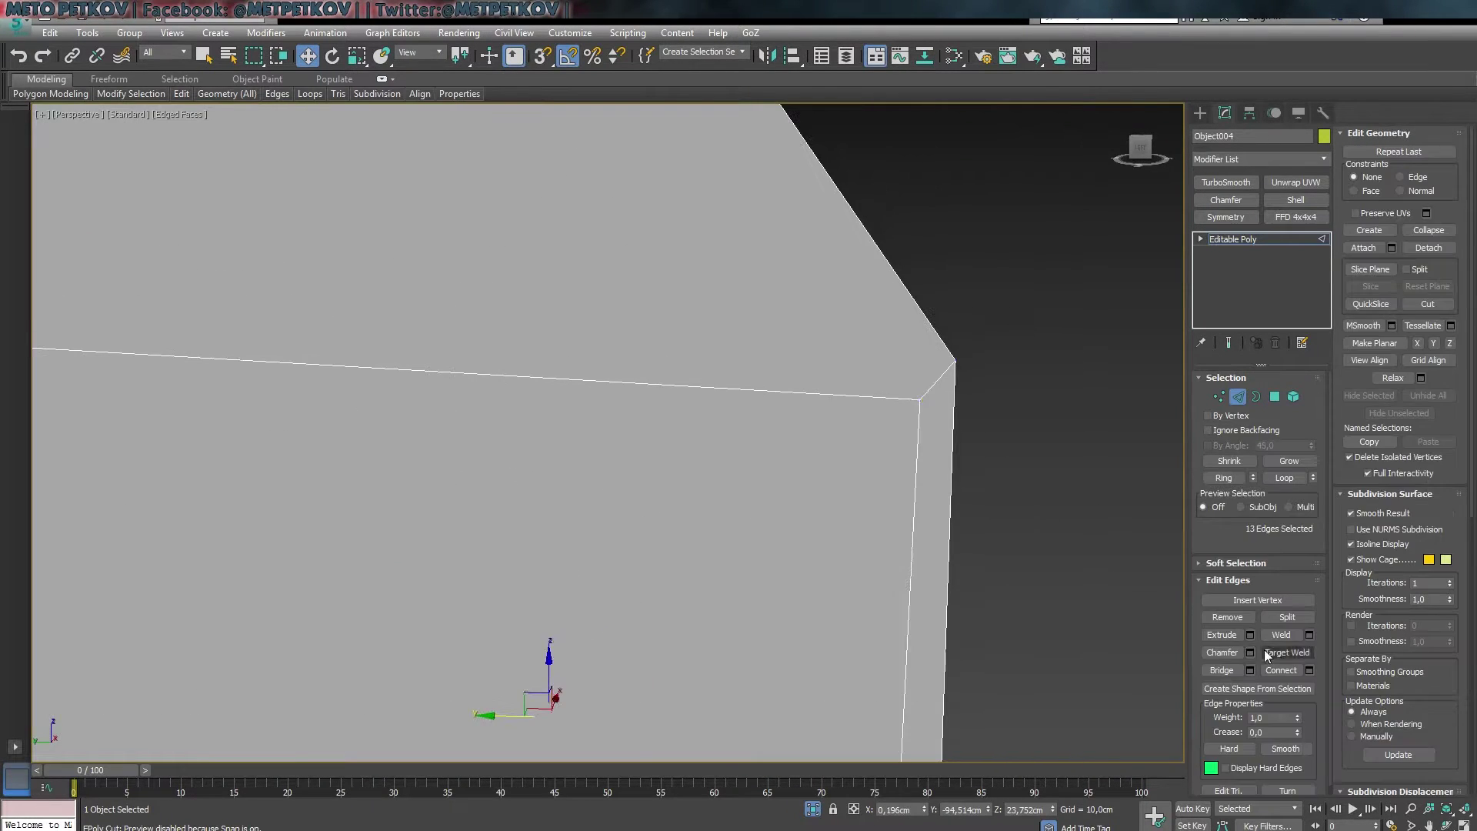
left_click_drag(971, 348, 923, 406)
key("ctrl+shift+t")
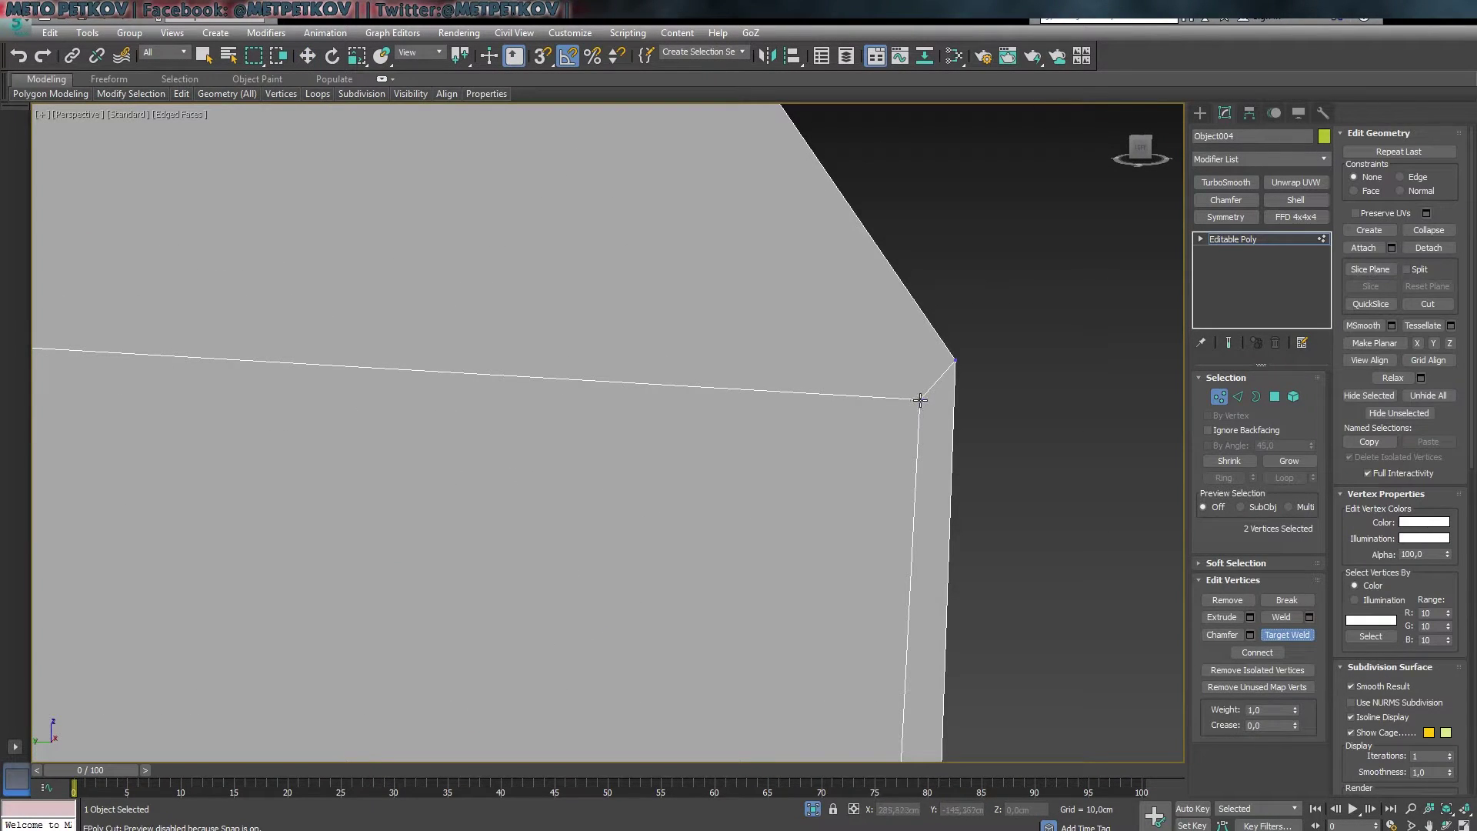
middle_click_drag(953, 360, 898, 352, "alt")
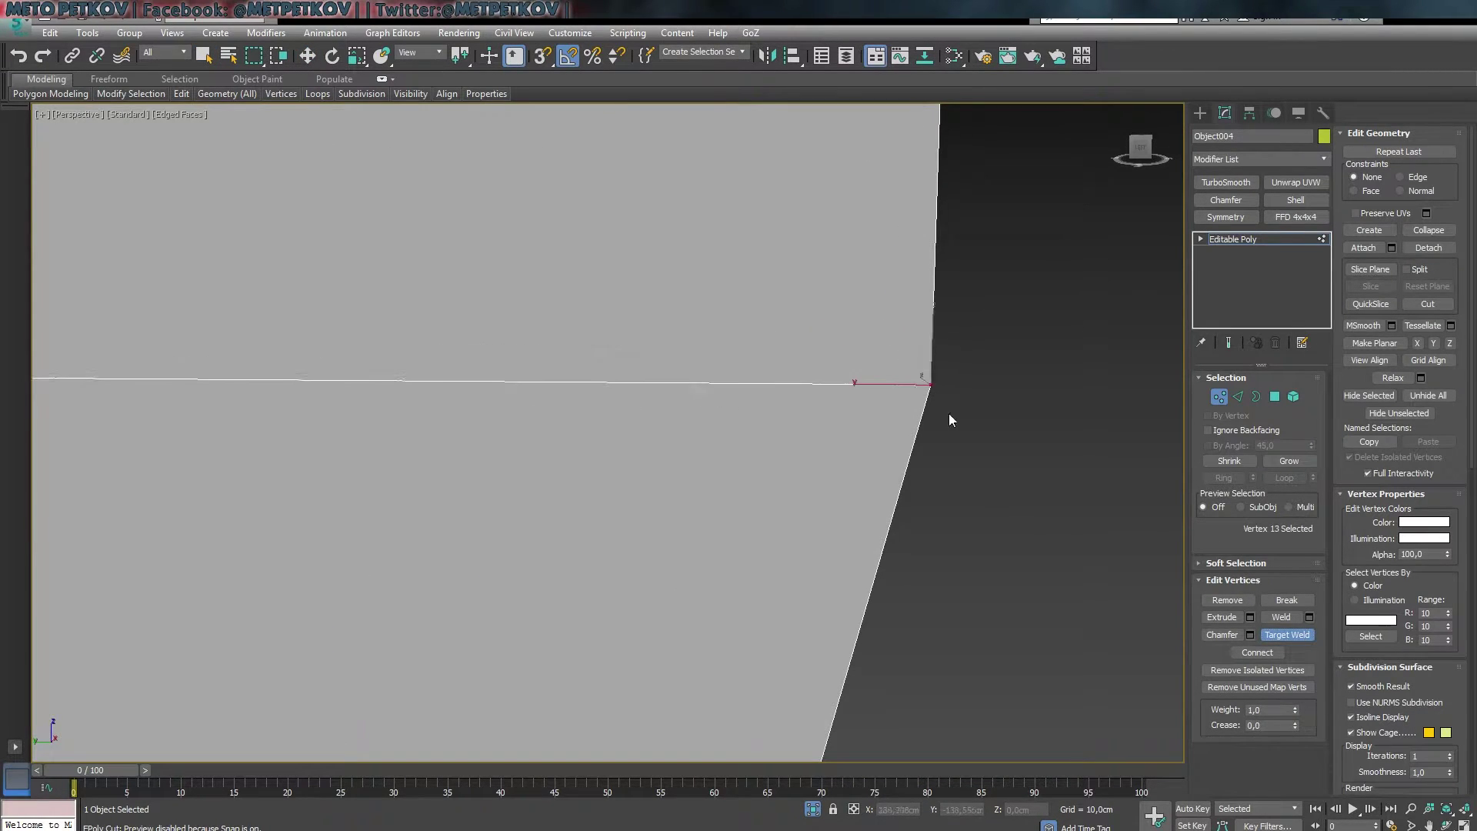
scroll(949, 413, "down", 5)
middle_click_drag(756, 494, 352, 505, "alt")
scroll(353, 505, "up", 3)
mouse_move(561, 626)
middle_mouse_down()
mouse_move(593, 599)
mouse_move(540, 620)
mouse_move(630, 652)
mouse_move(583, 614)
mouse_move(474, 625)
middle_mouse_up()
- Add a Symmetry modifier with Flip to mirror the half block across its centre
key("2")
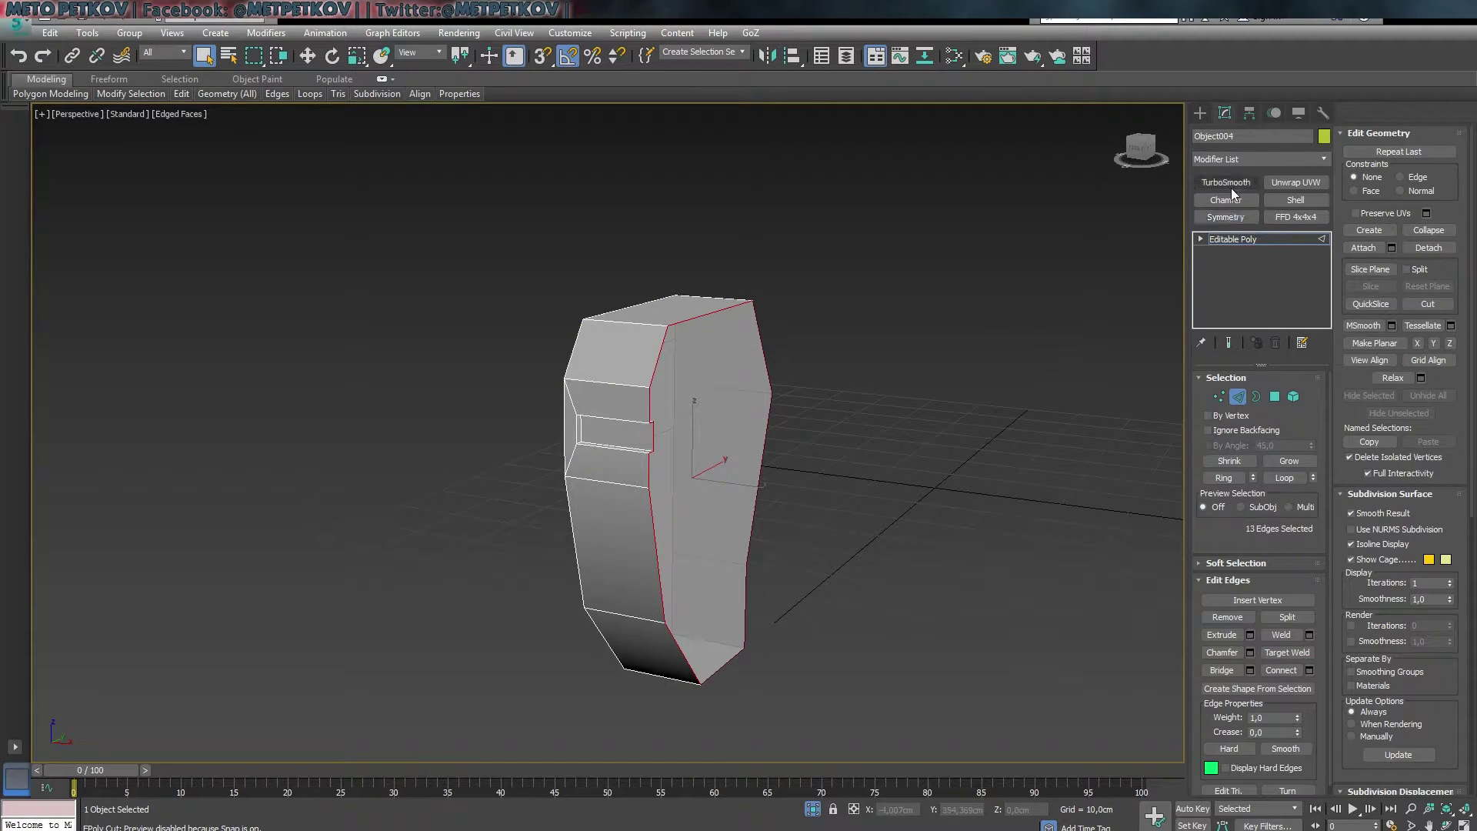
left_click(1226, 217)
mouse_move(884, 600)
middle_mouse_down("alt")
mouse_move(980, 620)
mouse_move(1179, 548)
mouse_move(937, 567)
middle_mouse_up("alt")
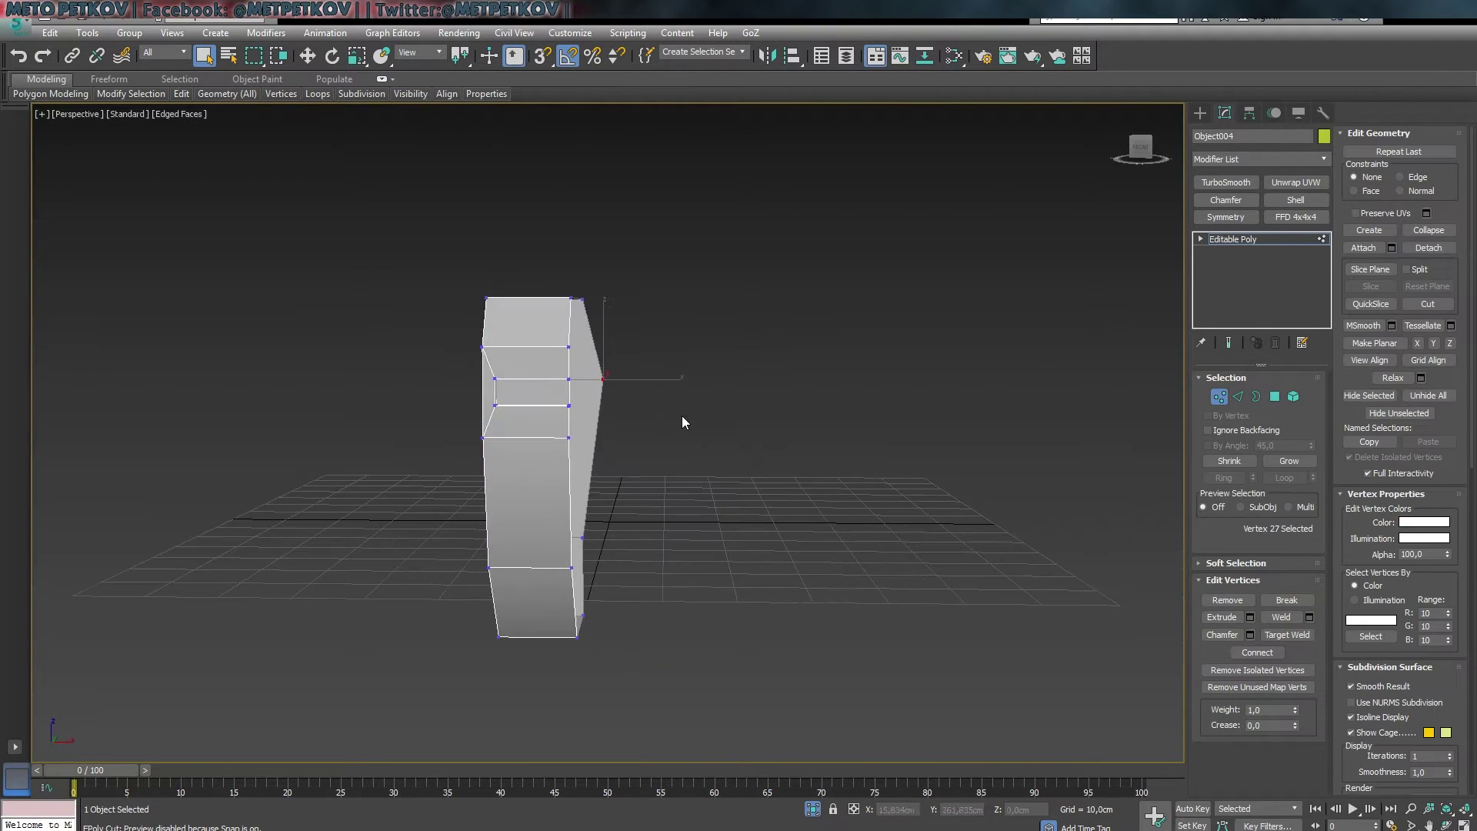
key("f")
key("F3")
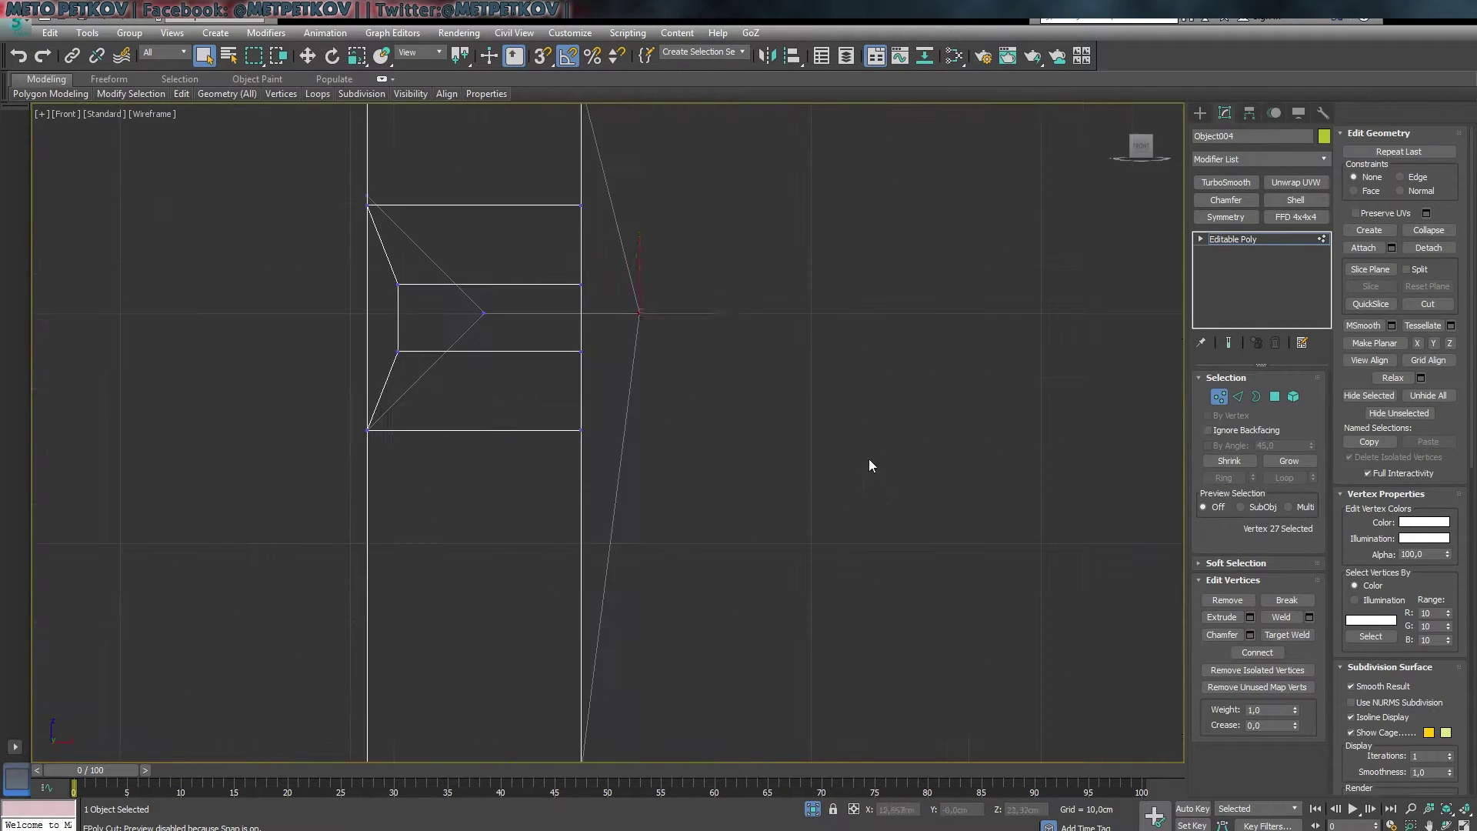
key("w")
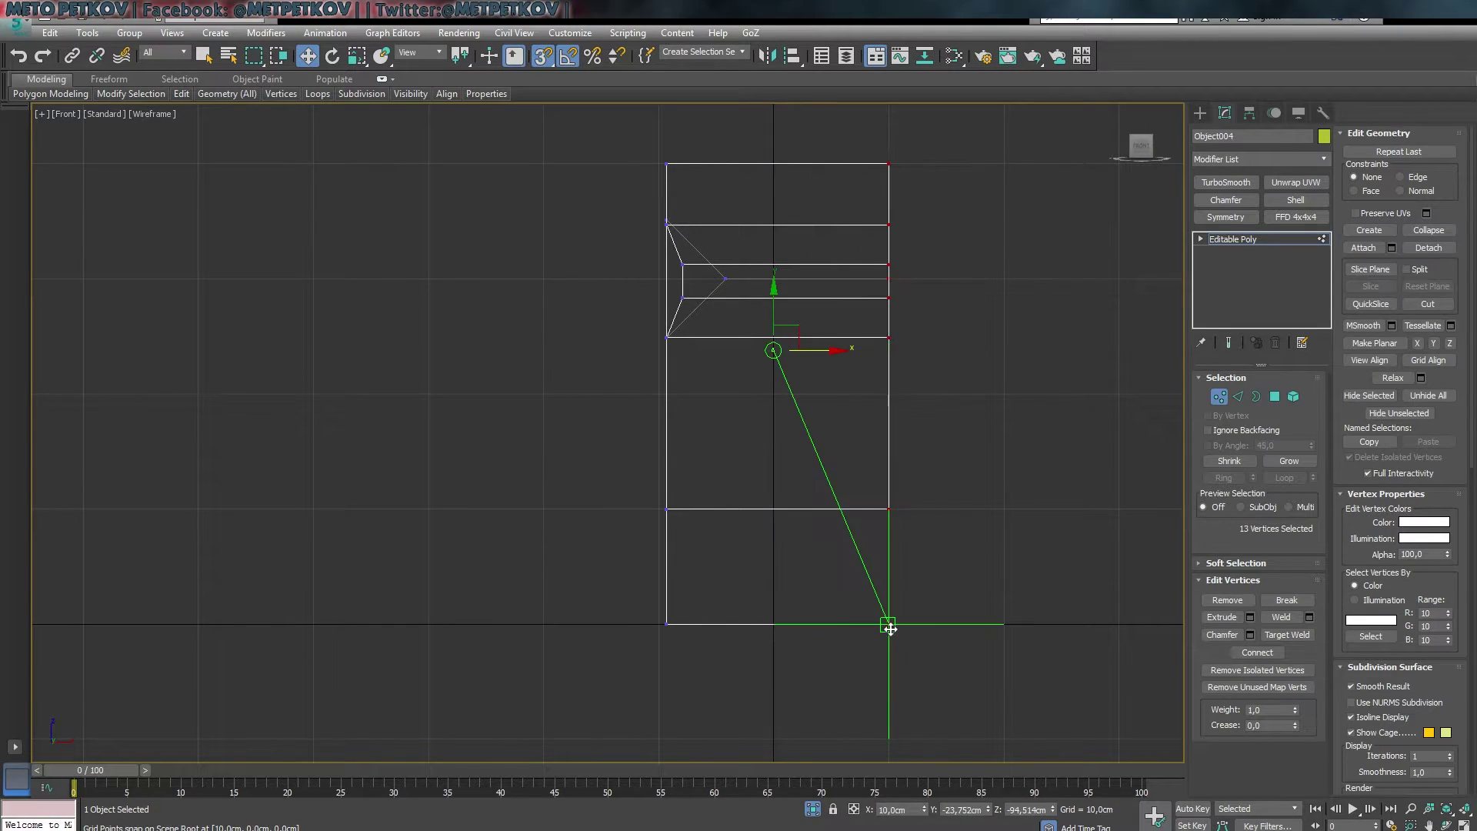
key("1")
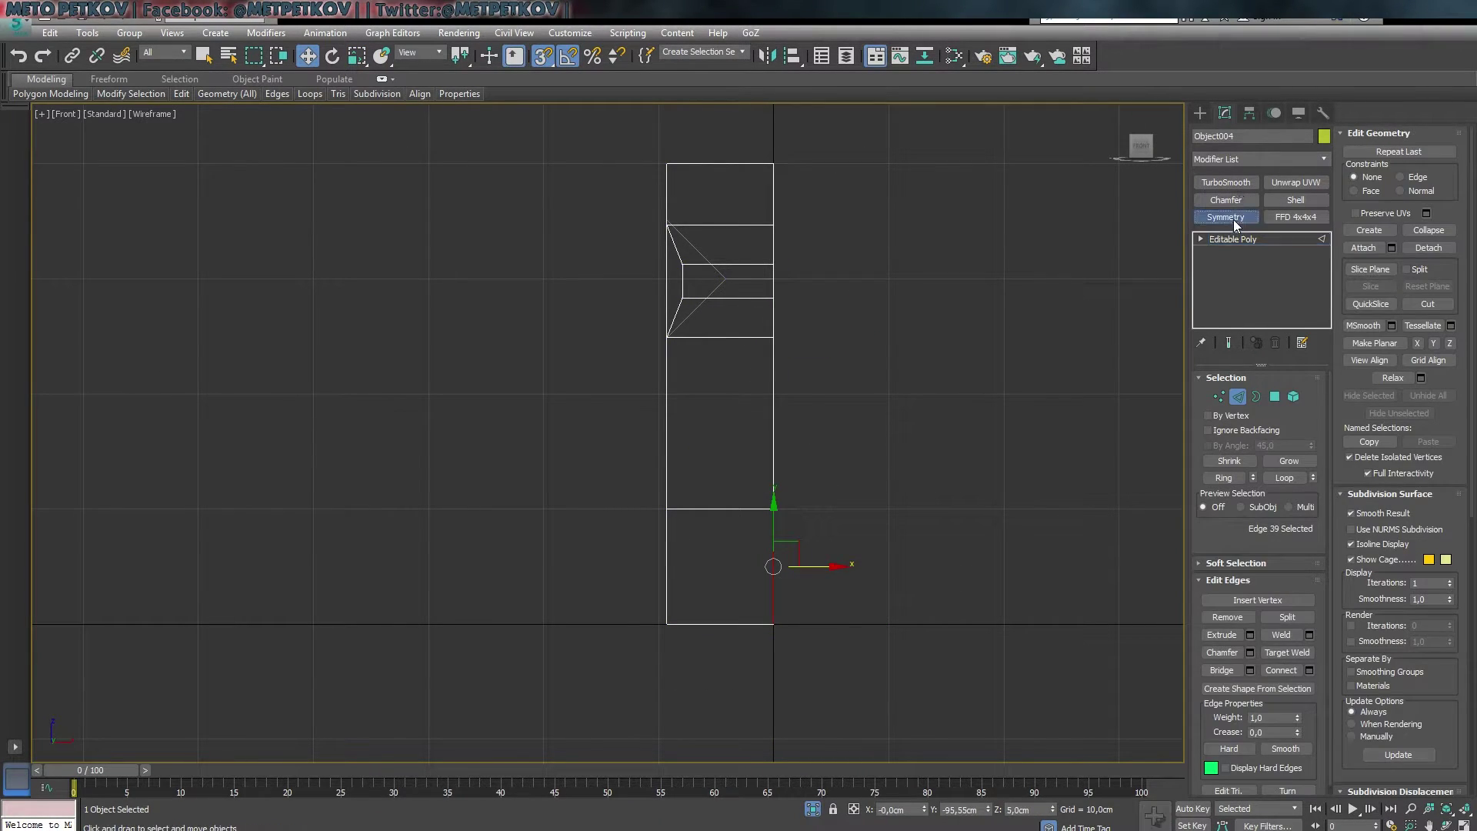
left_click(1225, 217)
left_click(1230, 424)
key("p")
key("F3")
mouse_move(940, 629)
middle_mouse_down("alt")
mouse_move(977, 494)
mouse_move(551, 496)
middle_mouse_up("alt")
- Collapse the mirrored nose block to Editable Poly and inspect it from above
double_click(551, 496)
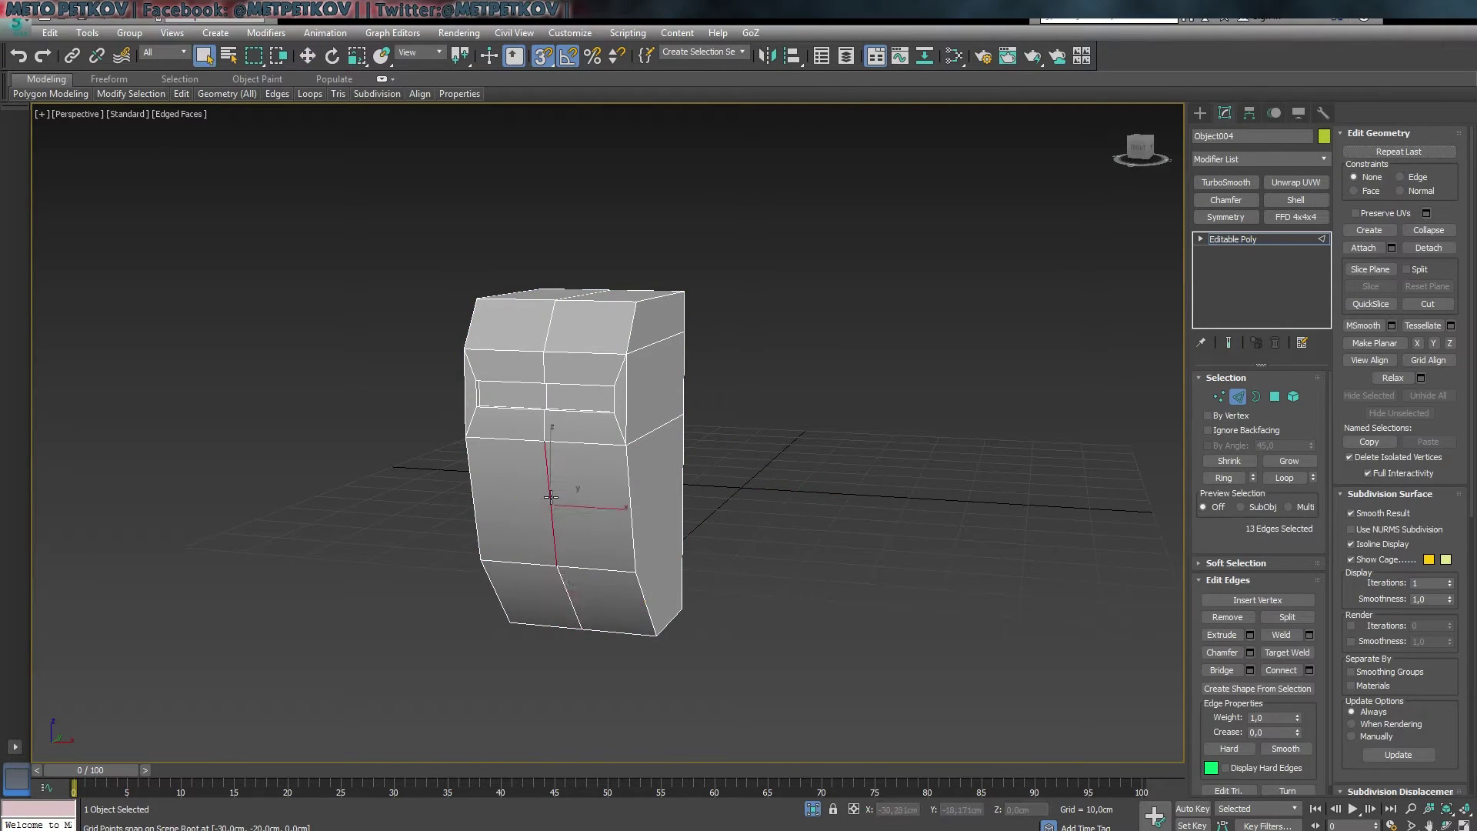
mouse_move(560, 752)
middle_mouse_down("alt")
mouse_move(866, 502)
mouse_move(912, 537)
mouse_move(741, 581)
mouse_move(731, 644)
middle_mouse_up("alt")
scroll(731, 650, "up", 5)
middle_click_drag(671, 510, 398, 409, "alt")
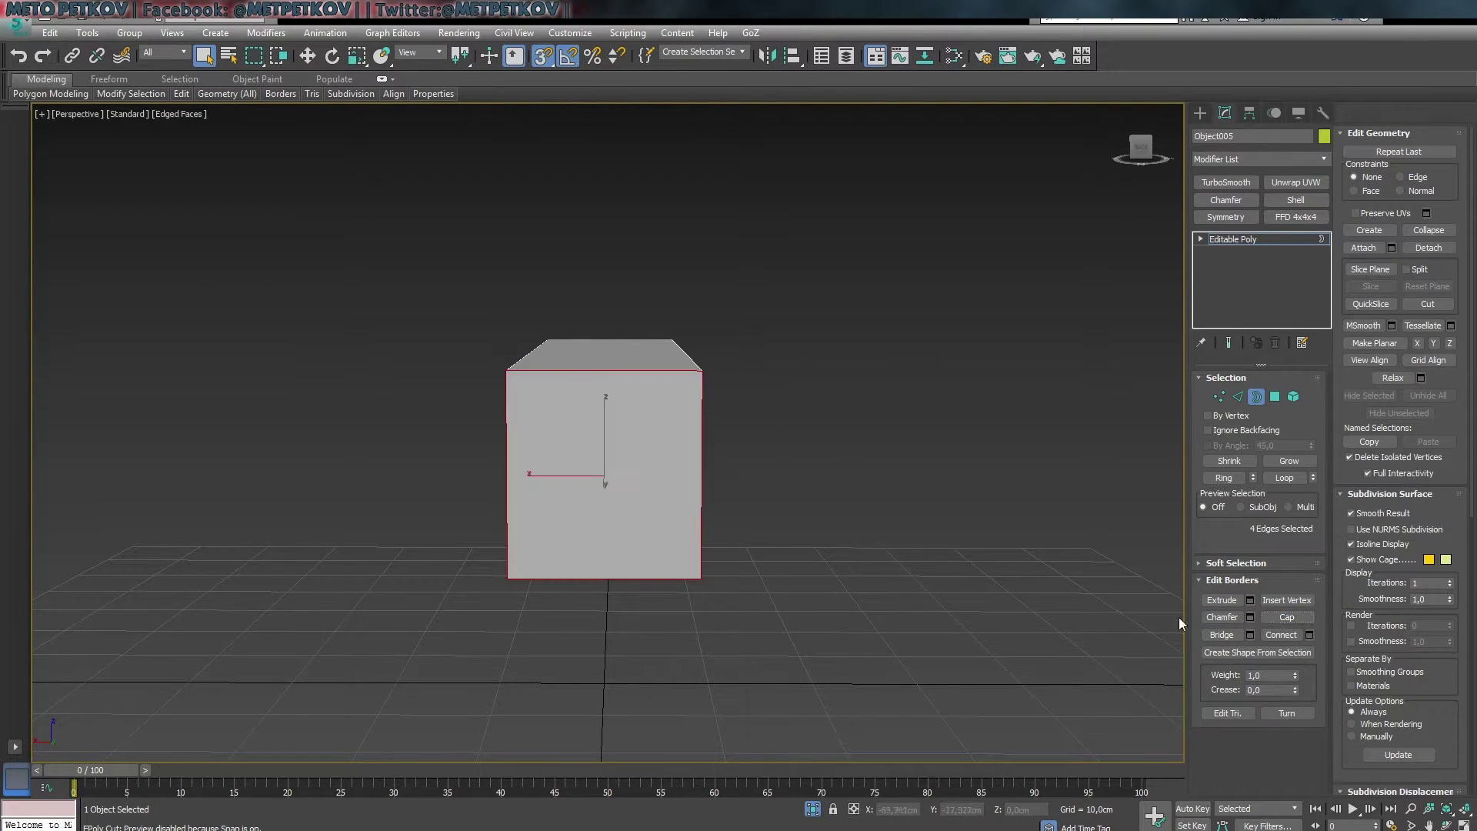
- Connect edges around Object005 and move its long strip face into the hull's centre groove
key("2")
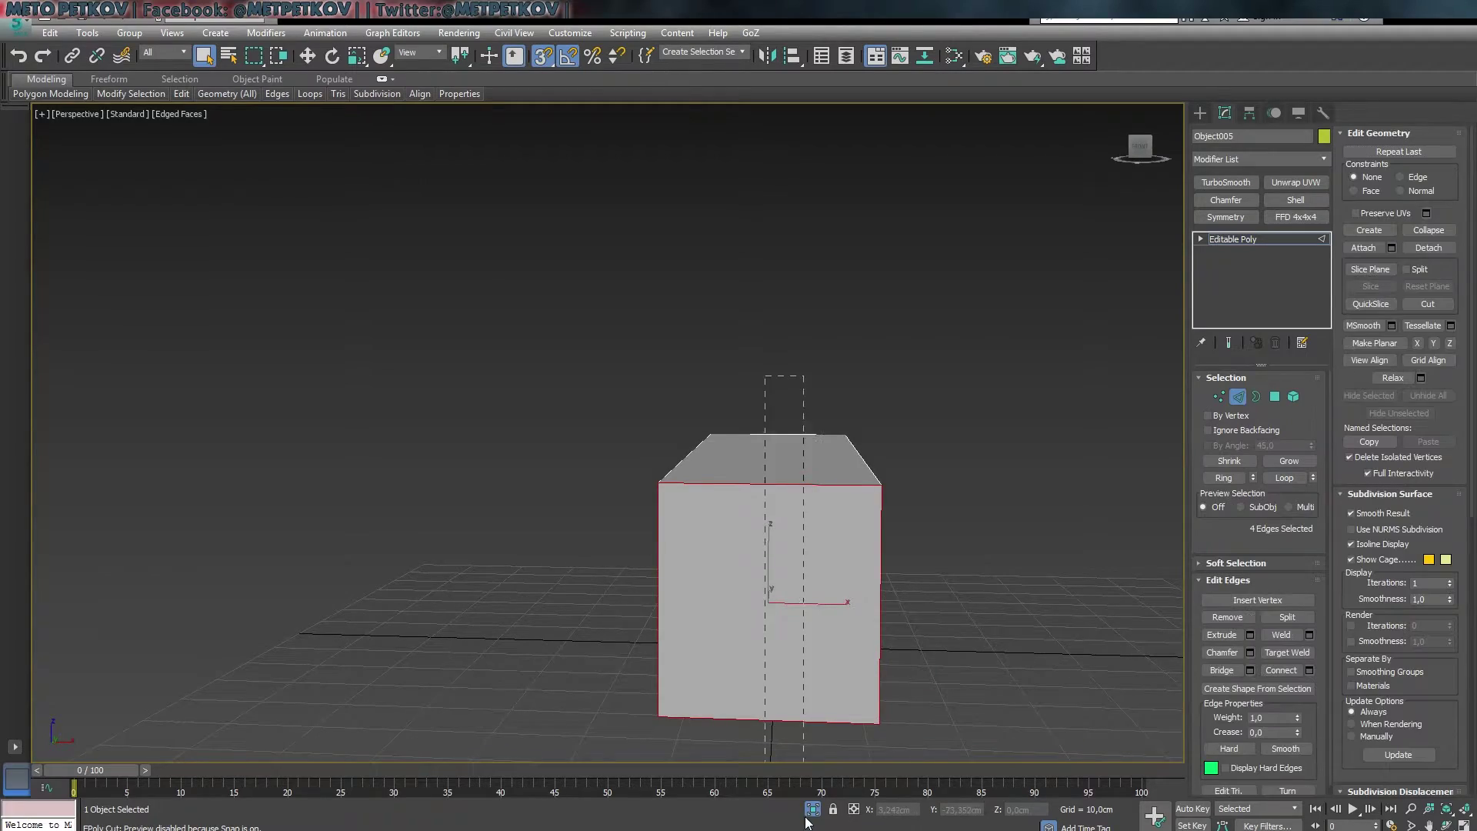
left_click(1314, 671)
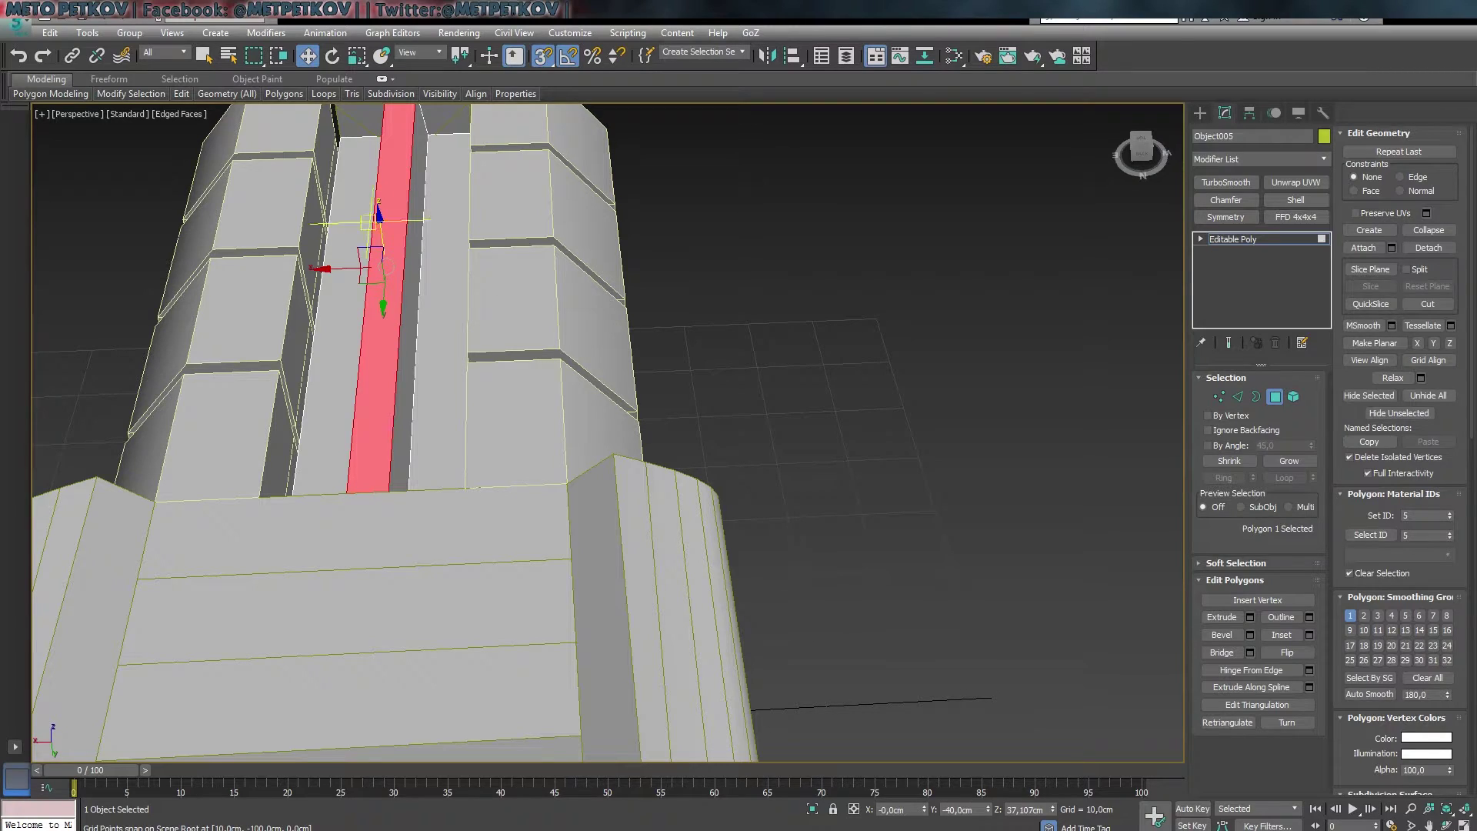
left_click_drag(378, 220, 378, 216)
left_click(967, 335)
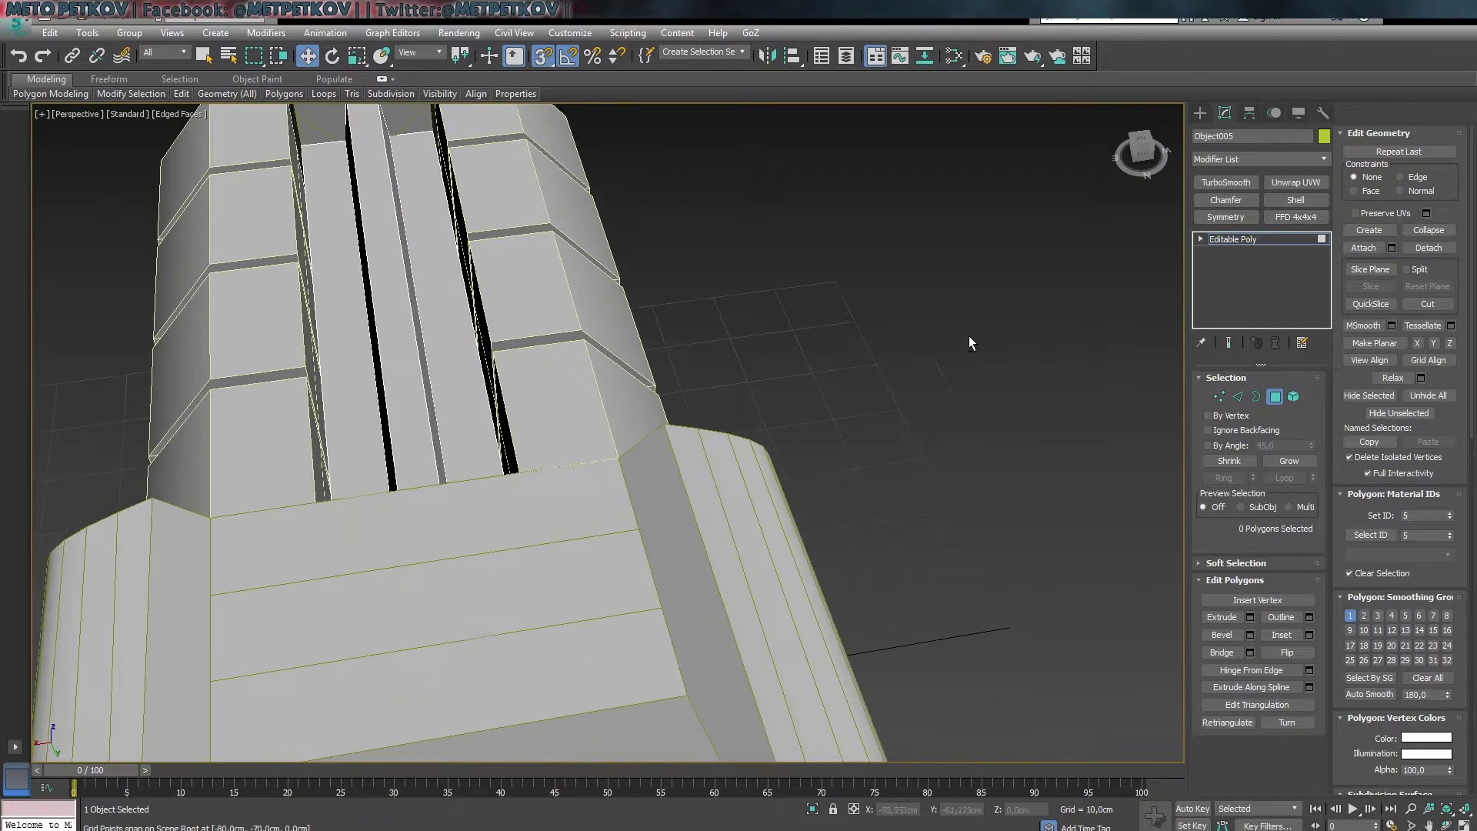
middle_click_drag(968, 336, 747, 383, "alt")
left_click(629, 302)
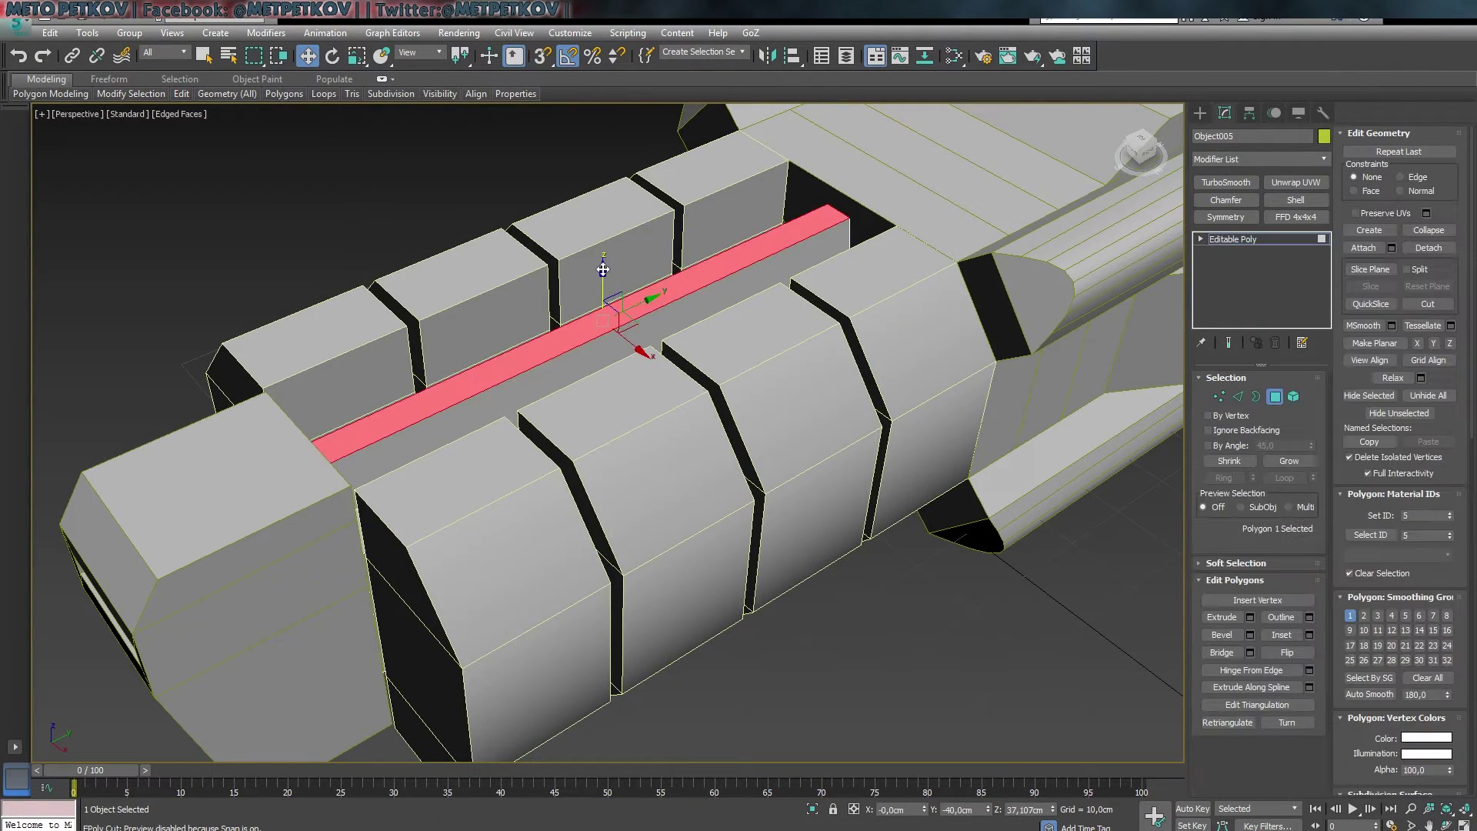
mouse_move(603, 284)
middle_mouse_down("alt")
mouse_move(472, 339)
mouse_move(387, 344)
mouse_move(912, 653)
mouse_move(727, 637)
mouse_move(729, 552)
mouse_move(1211, 610)
middle_mouse_up("alt")
- Clear the selection and zoom out to view the whole ship
left_click(728, 637)
key("shift+z")
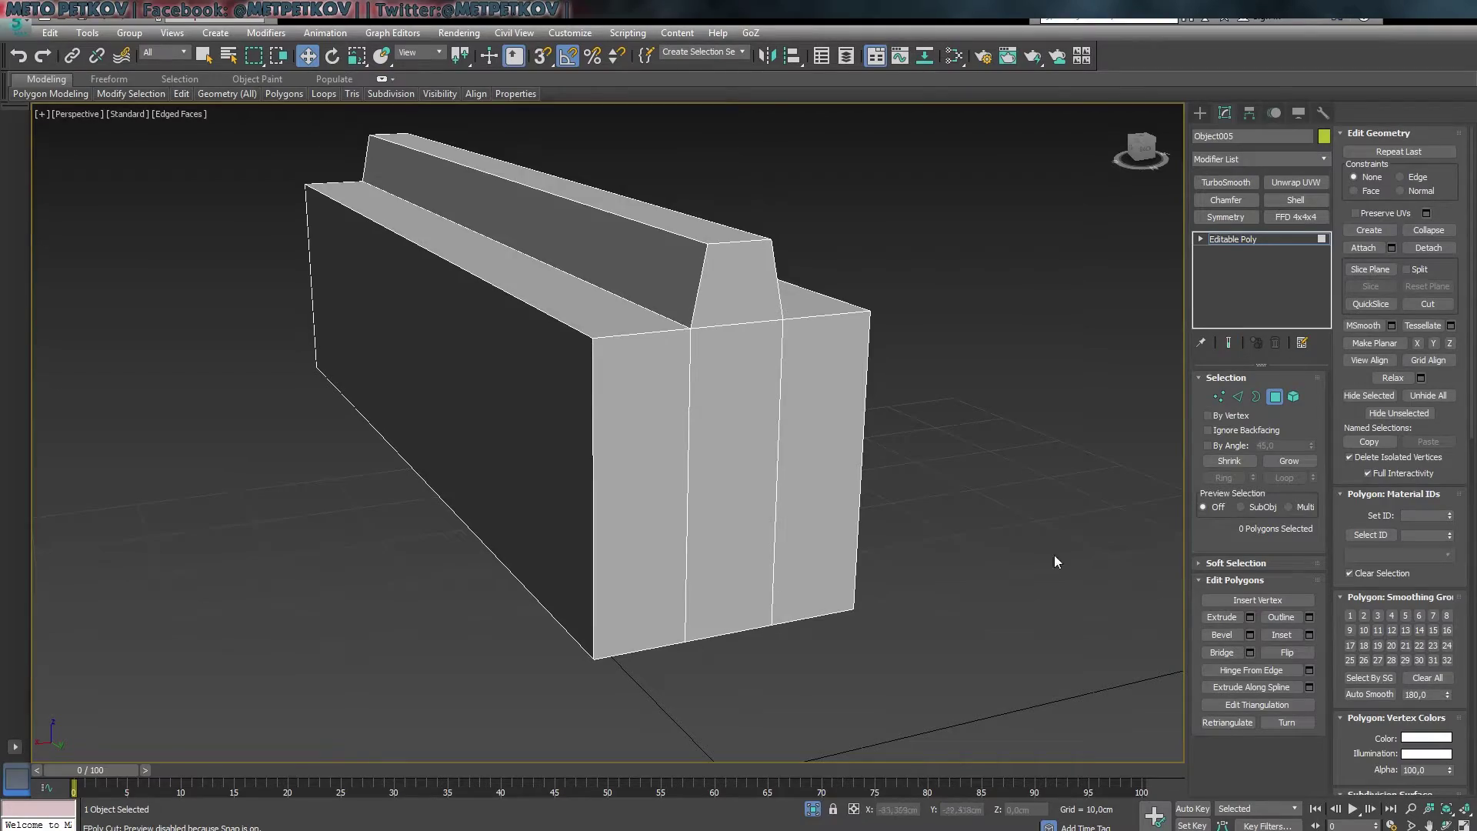
key("shift+z")
mouse_move(985, 581)
middle_mouse_down("alt")
mouse_move(1060, 639)
mouse_move(931, 657)
mouse_move(706, 645)
mouse_move(907, 658)
mouse_move(383, 648)
mouse_move(323, 594)
mouse_move(194, 639)
mouse_move(323, 552)
mouse_move(154, 613)
mouse_move(311, 611)
middle_mouse_up("alt")
- In the maximized Left view, extrude the nose's bottom polygon downward into a small block
key("alt+w")
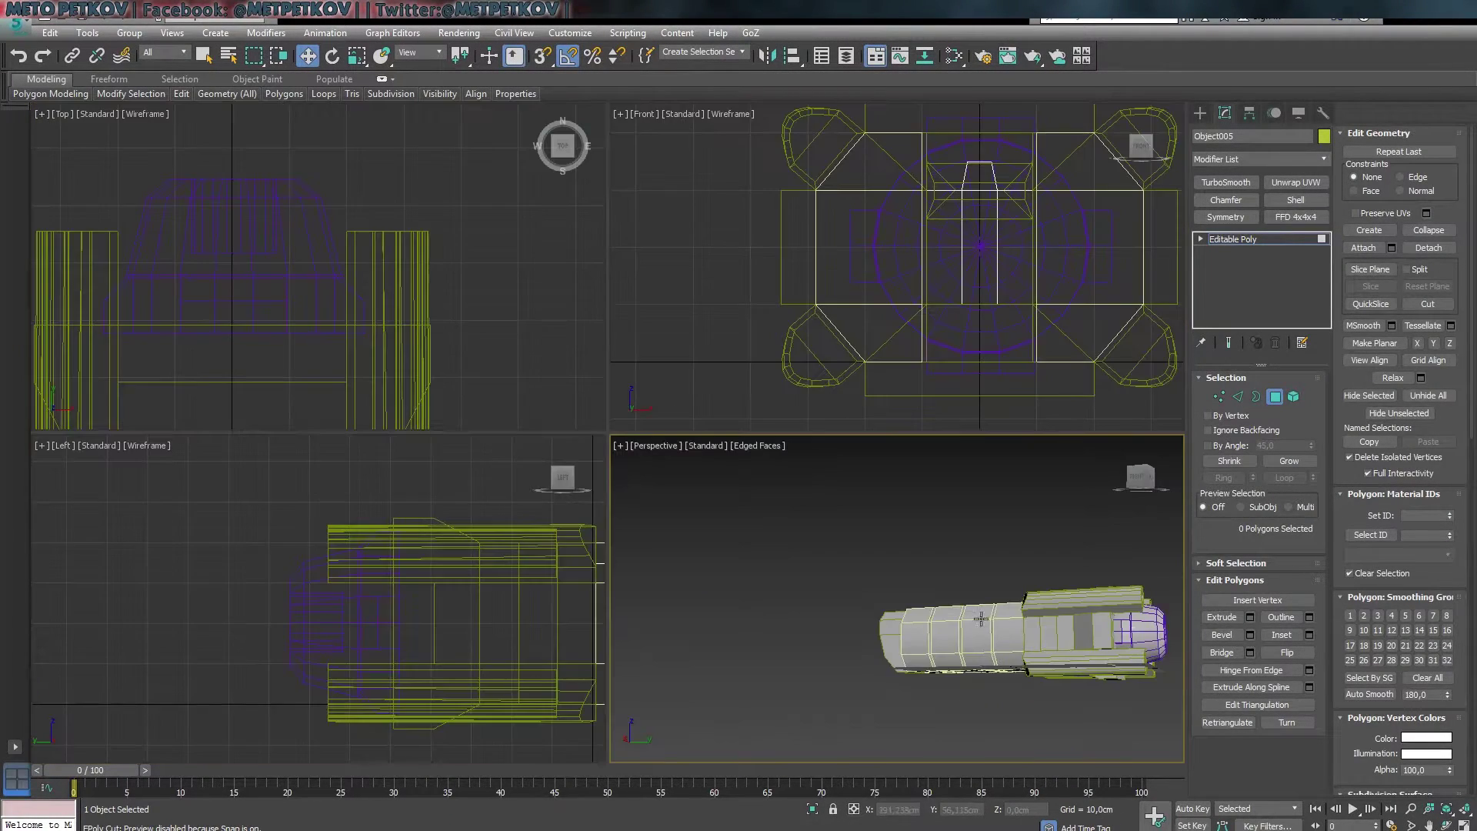
key("alt+w")
scroll(574, 488, "up", 3)
left_click(615, 377)
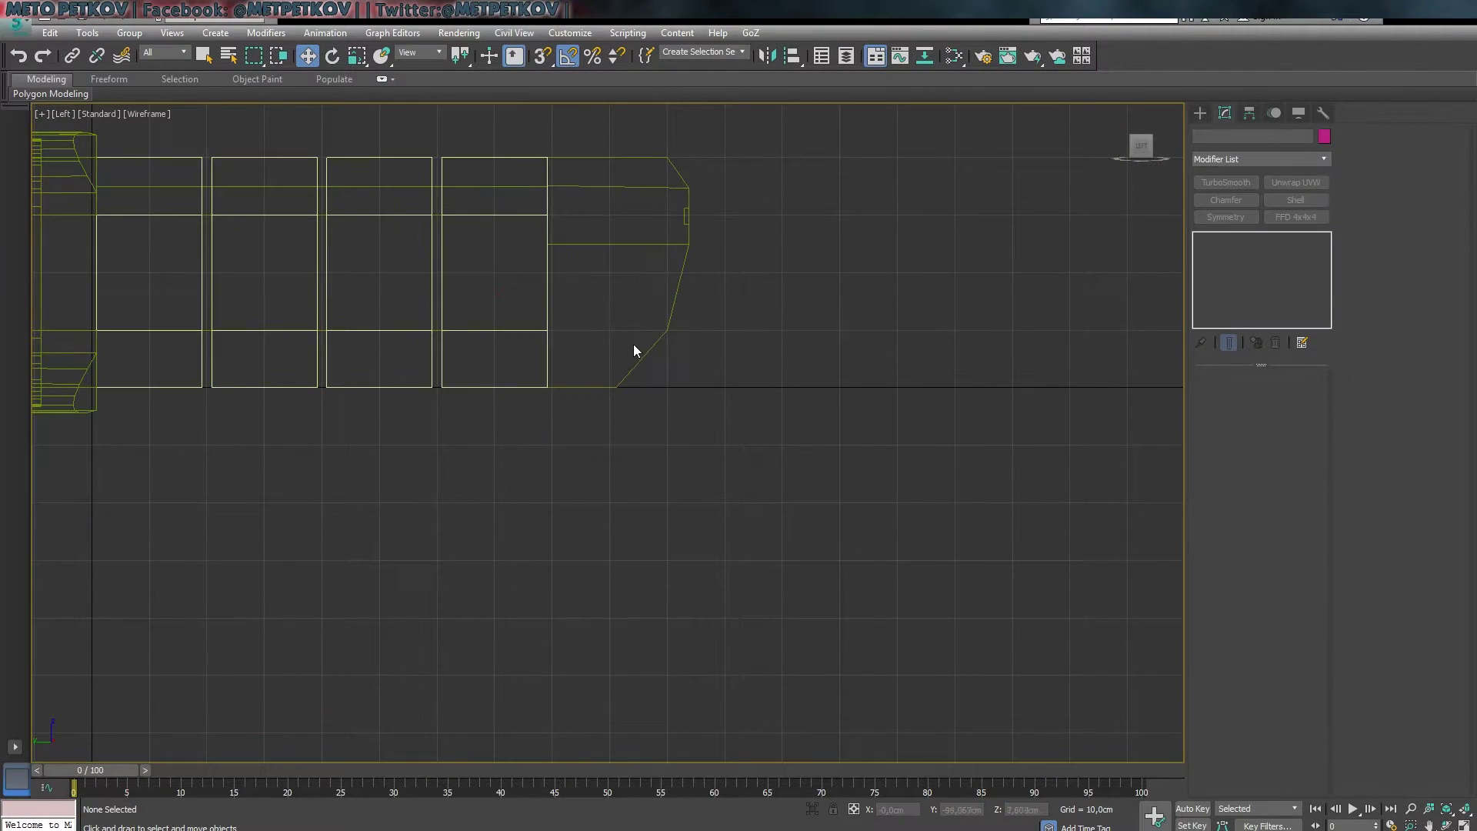
left_click(634, 347)
left_click_drag(790, 406, 790, 407)
middle_click_drag(790, 406, 1144, 407)
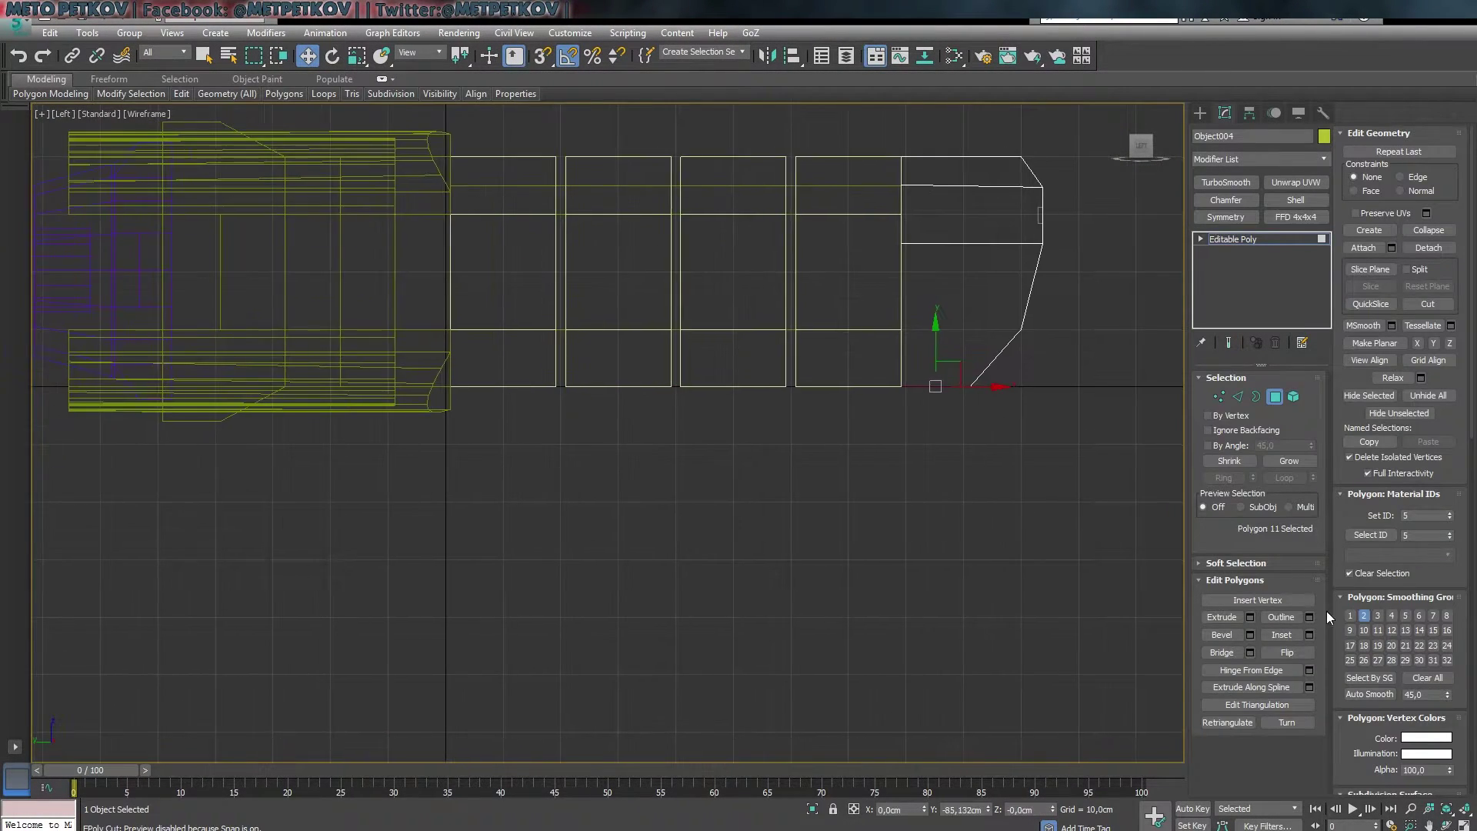
left_click(1252, 615)
middle_click_drag(558, 601, 681, 621)
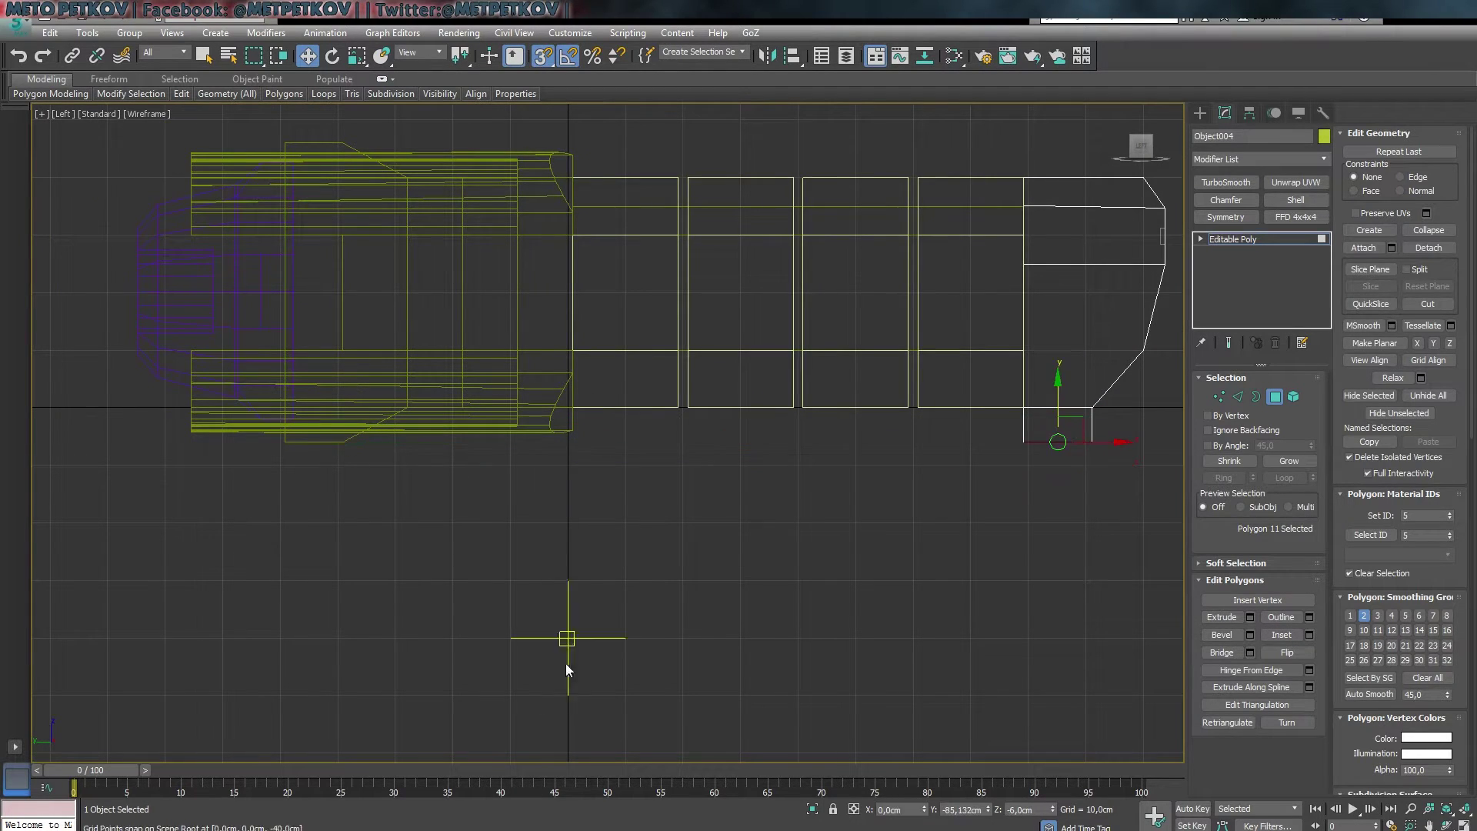
- Check and tweak the new base's vertices in Perspective to continue the angled profile
key("p")
middle_click_drag(863, 668, 887, 642, "alt")
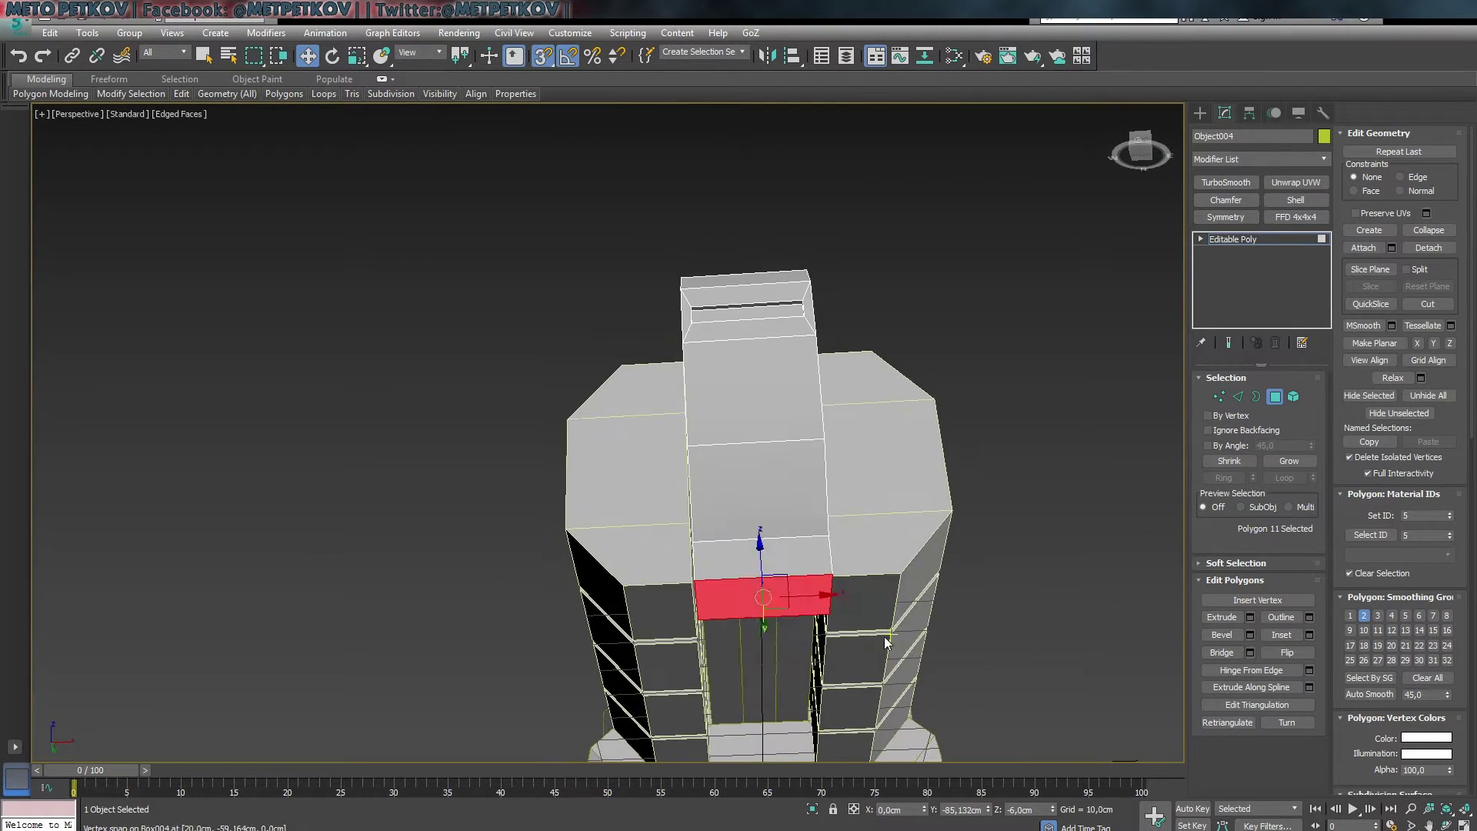
mouse_move(821, 597)
middle_mouse_down("alt")
mouse_move(1005, 467)
mouse_move(884, 482)
middle_mouse_up("alt")
key("1")
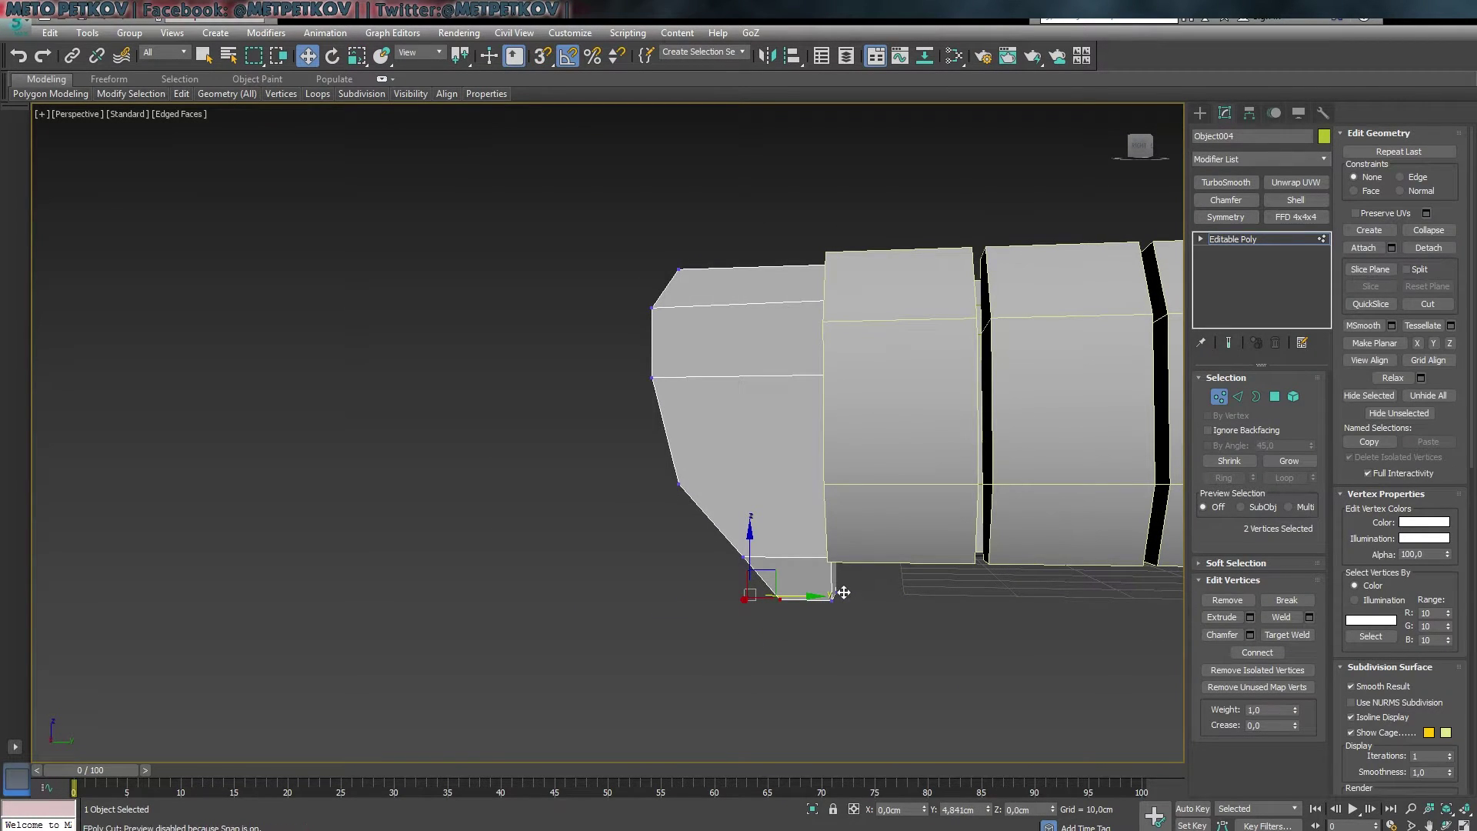
key("alt+w")
key("l")
key("alt+w")
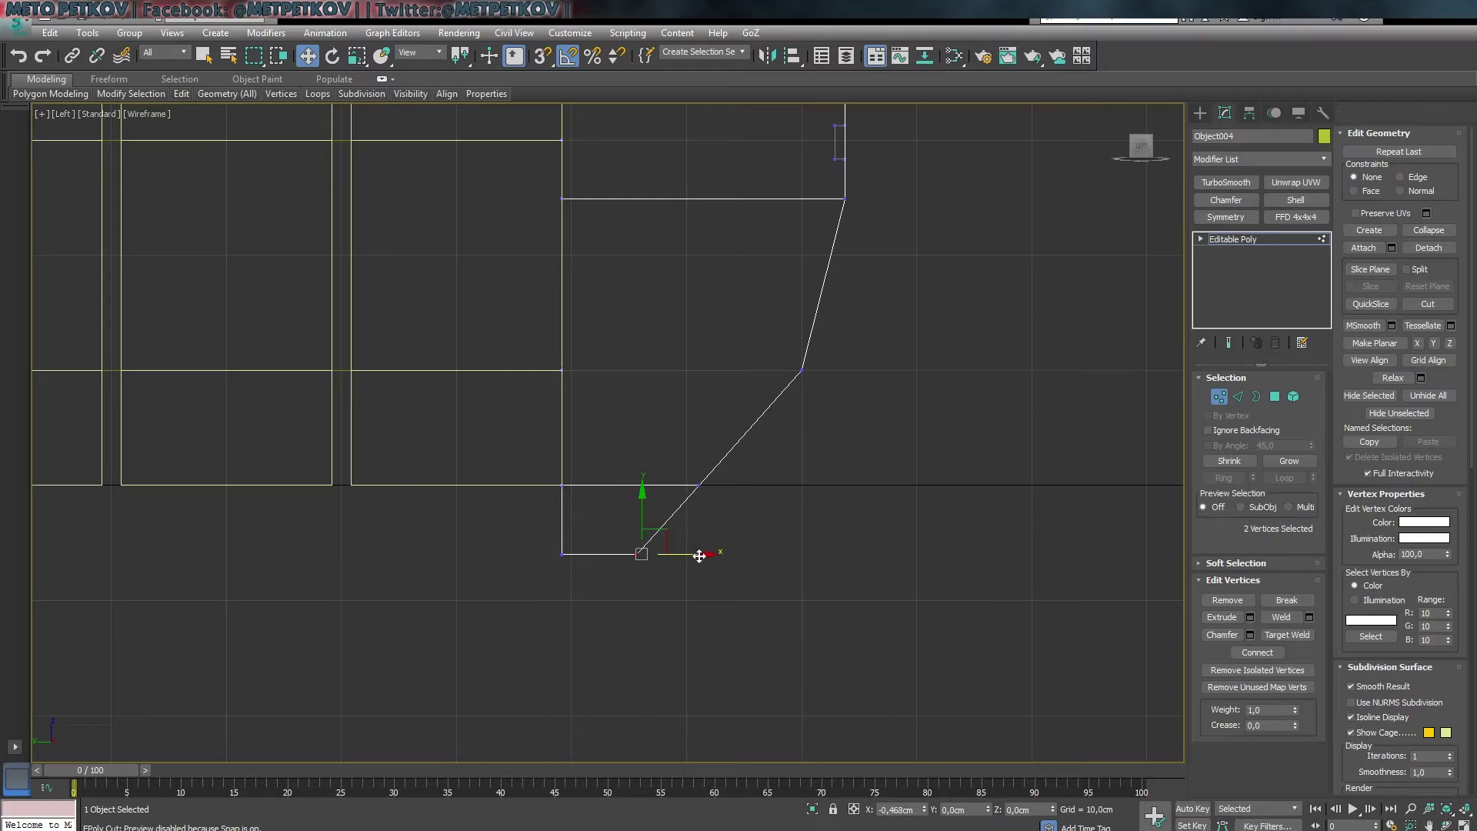
key("p")
mouse_move(745, 673)
middle_mouse_down("alt")
mouse_move(1013, 504)
mouse_move(692, 538)
mouse_move(472, 535)
mouse_move(830, 516)
mouse_move(722, 564)
middle_mouse_up("alt")
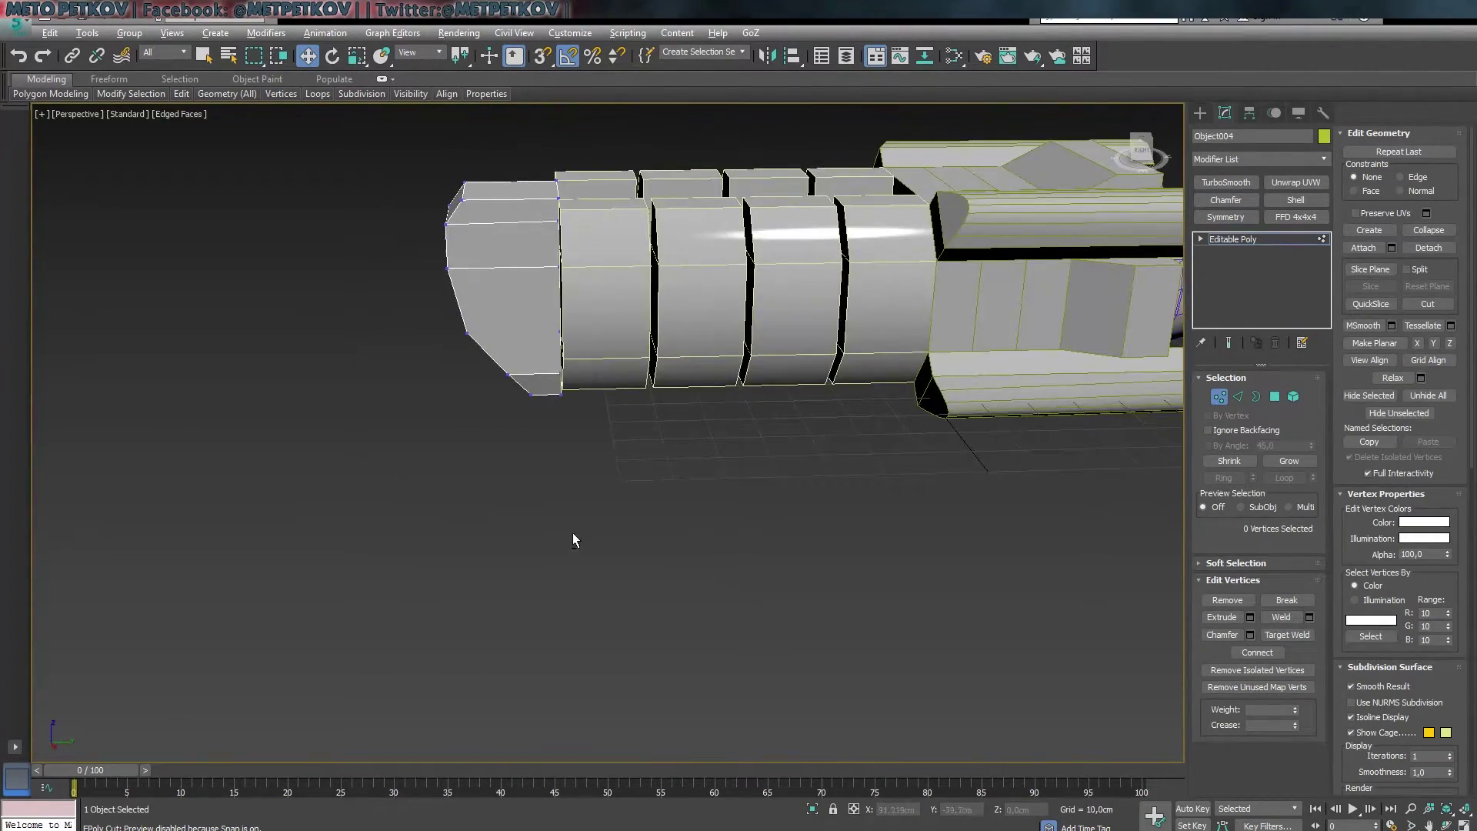
mouse_move(572, 532)
middle_mouse_down("alt")
mouse_move(722, 529)
mouse_move(689, 500)
mouse_move(920, 584)
mouse_move(742, 518)
mouse_move(706, 653)
mouse_move(957, 603)
middle_mouse_up("alt")
scroll(647, 465, "up", 5)
key("4")
scroll(657, 473, "up", 2)
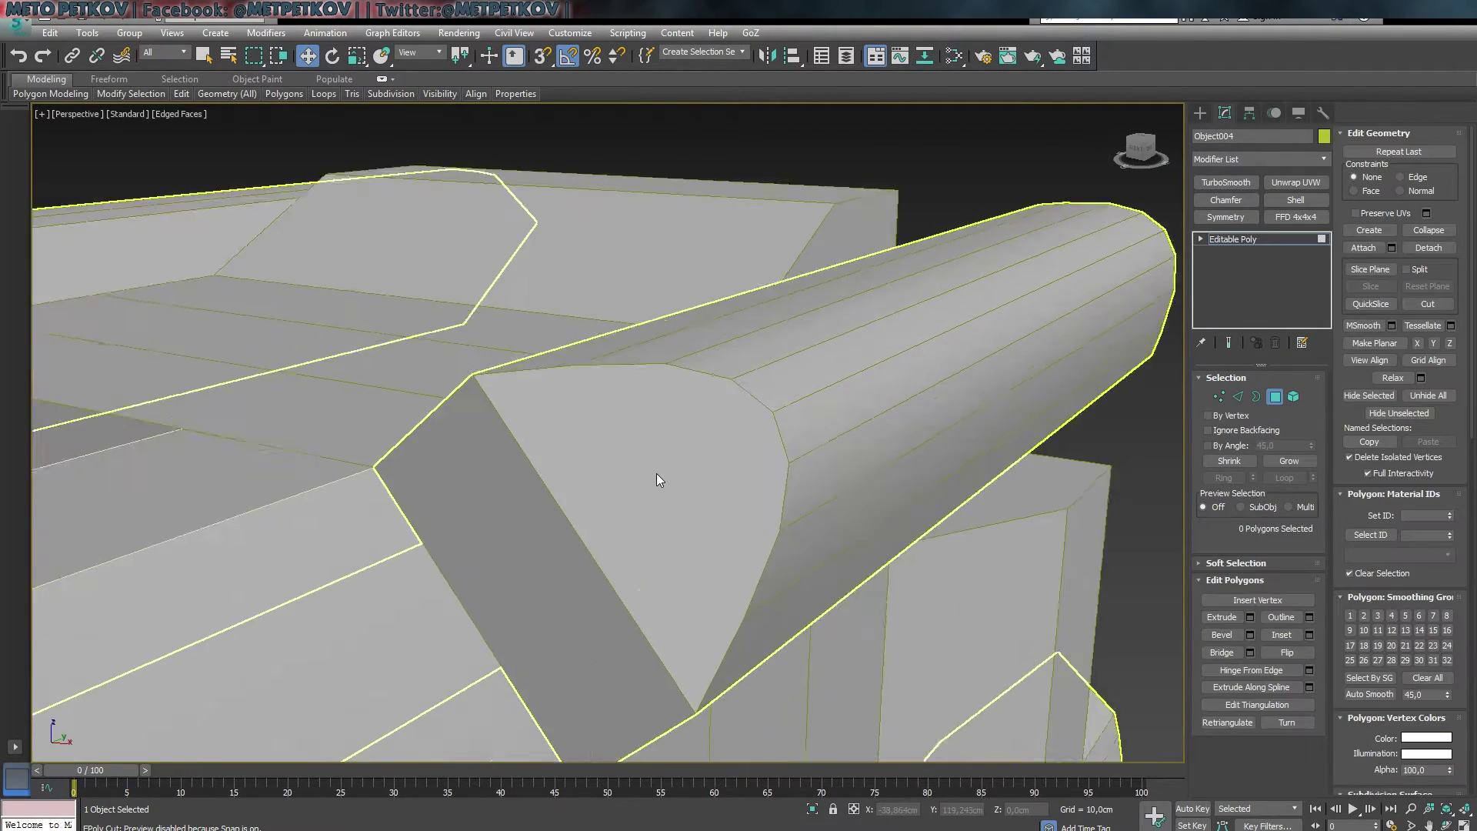
left_click(768, 454)
middle_click_drag(768, 454, 969, 477, "alt")
key("1")
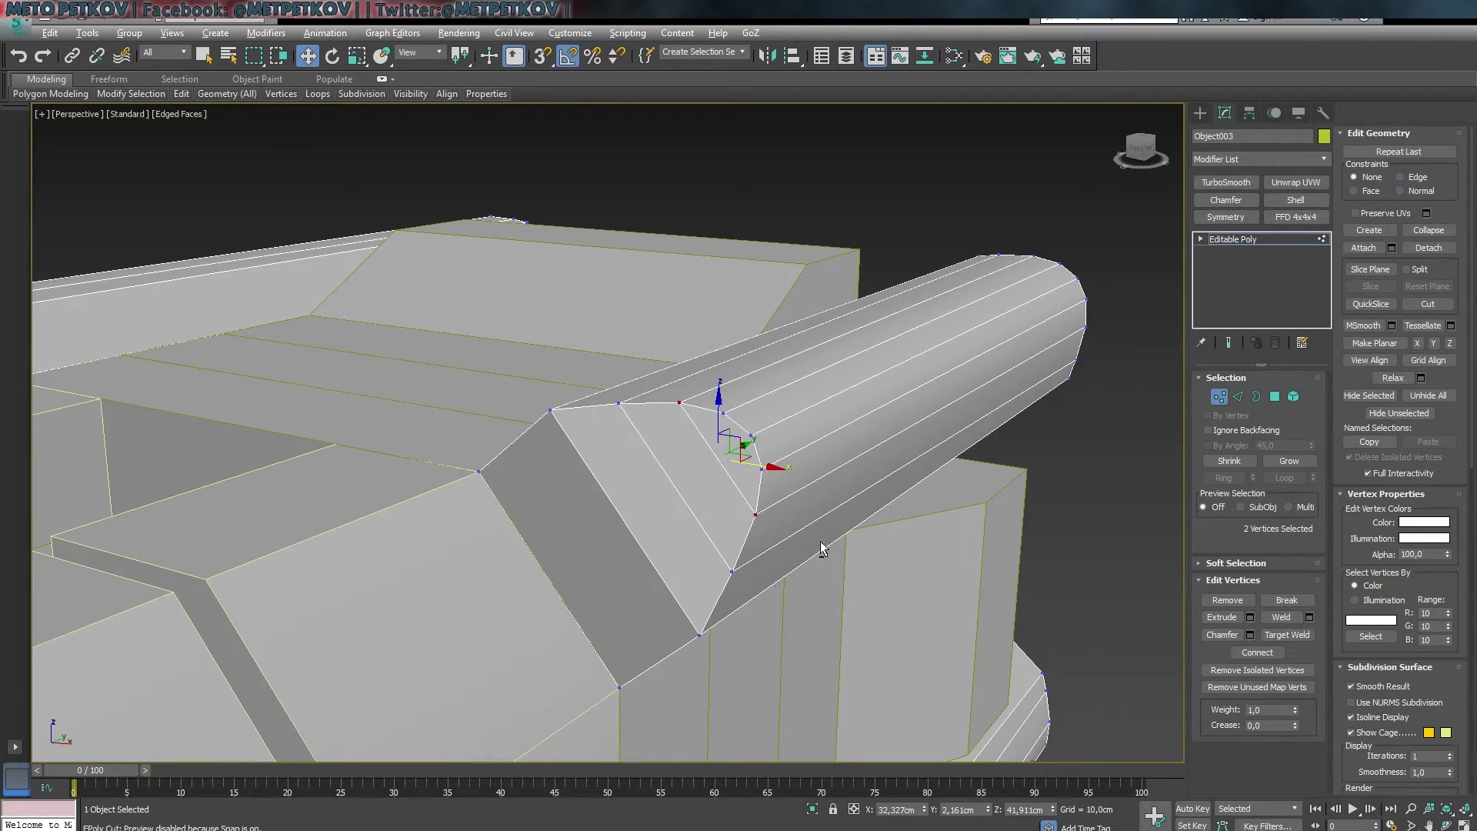
key("2")
double_click(850, 387)
mouse_move(1104, 472)
middle_mouse_down("alt")
mouse_move(738, 408)
mouse_move(972, 423)
mouse_move(867, 459)
mouse_move(878, 482)
mouse_move(859, 545)
mouse_move(841, 545)
mouse_move(277, 338)
middle_mouse_up("alt")
scroll(867, 458, "down", 5)
scroll(333, 158, "up", 5)
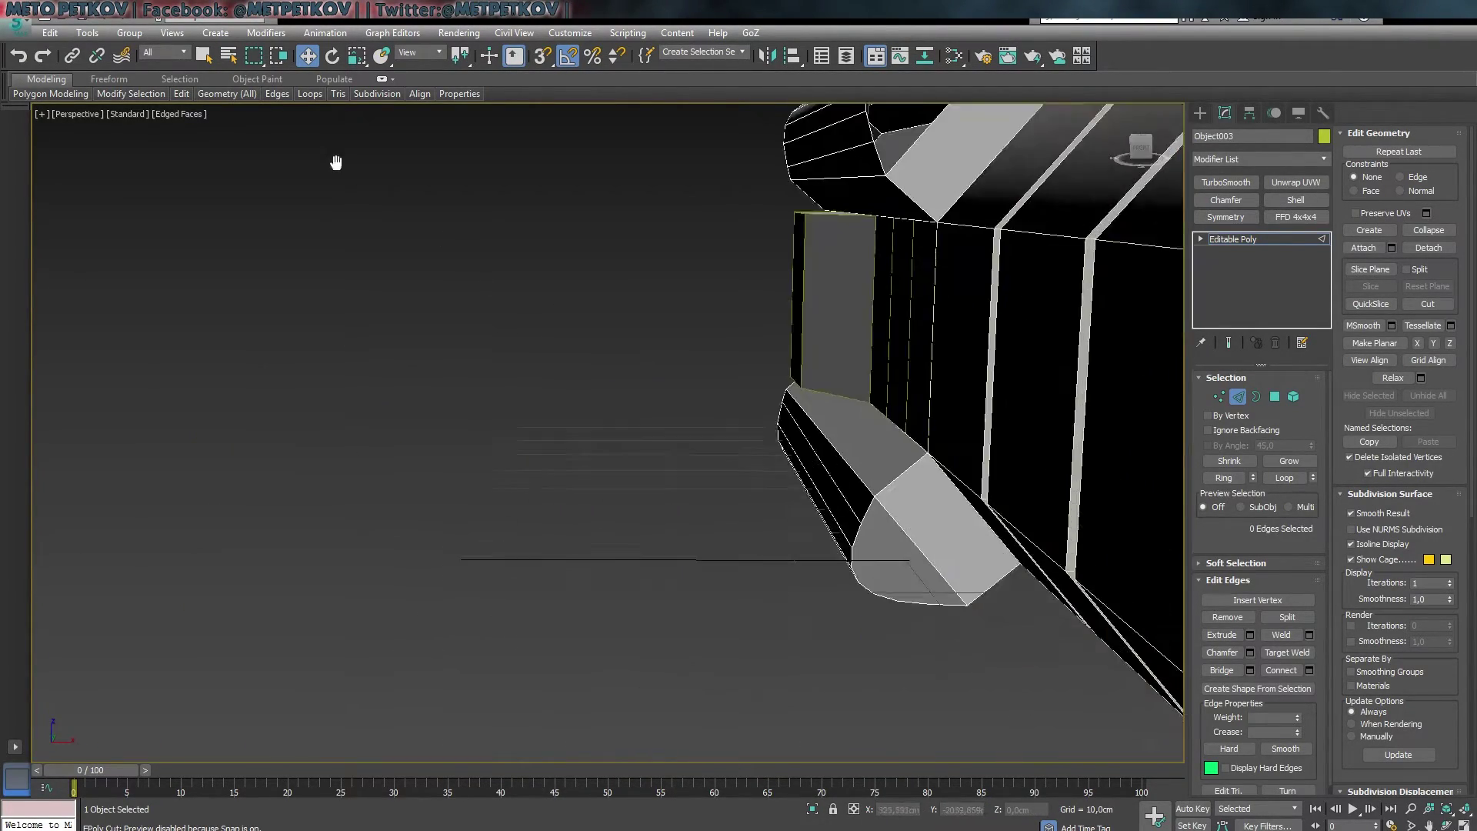
key("3")
middle_click_drag(334, 159, 1174, 613, "alt")
left_click(283, 587)
scroll(346, 569, "down", 6)
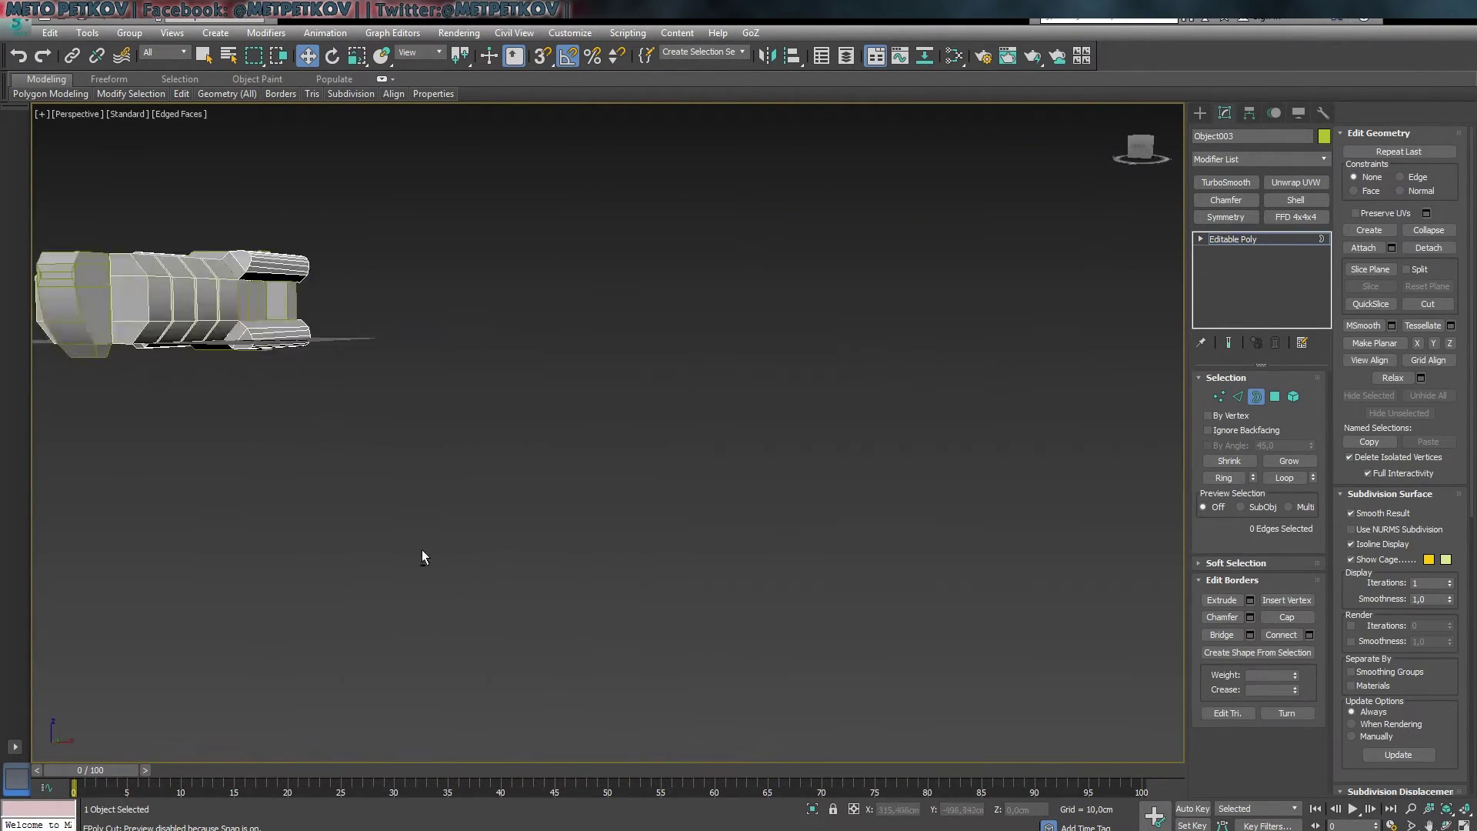
mouse_move(423, 554)
middle_mouse_down("alt")
mouse_move(695, 633)
mouse_move(660, 646)
mouse_move(691, 704)
mouse_move(737, 676)
middle_mouse_up("alt")
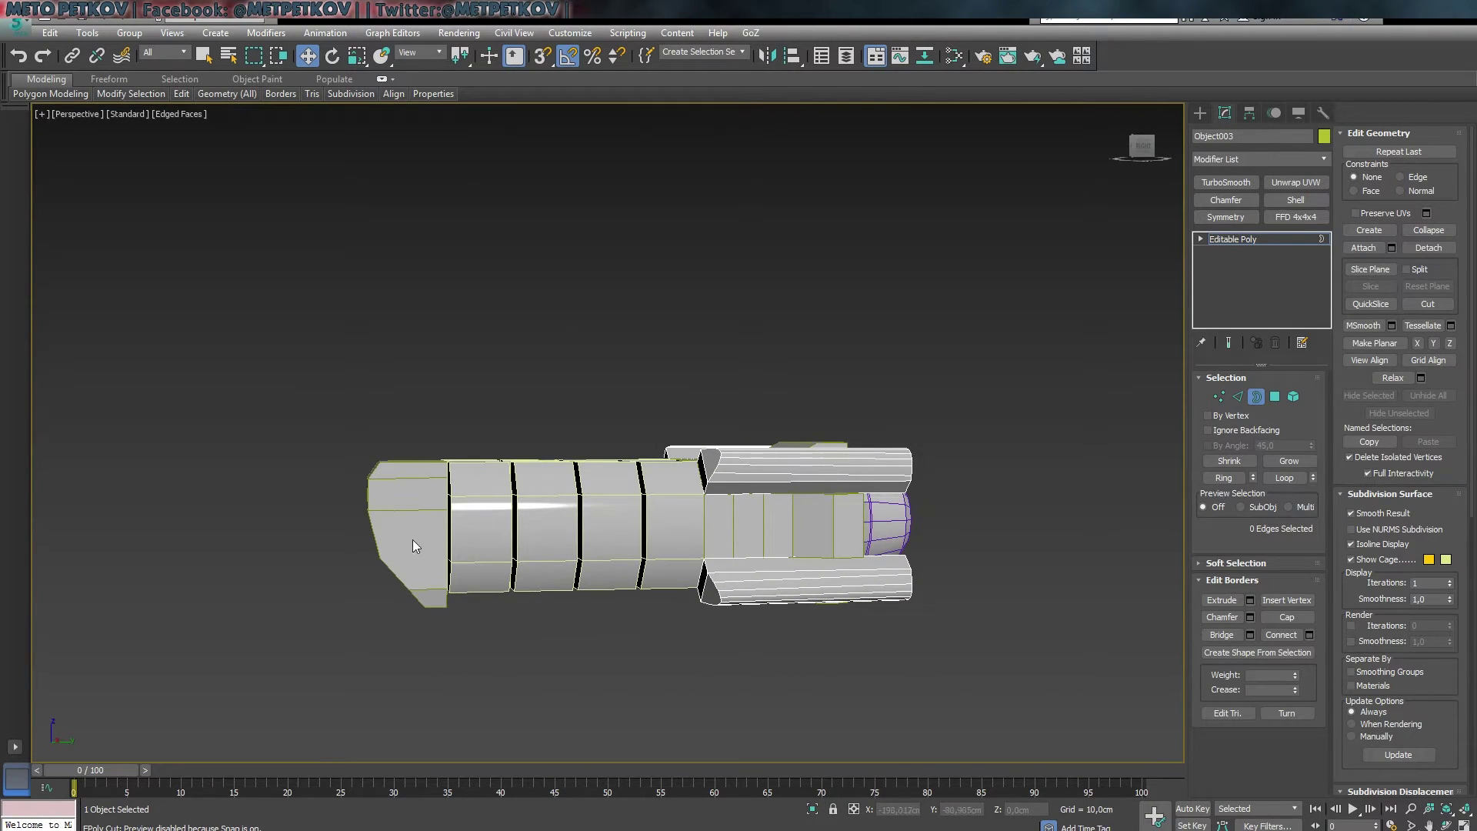
mouse_move(612, 648)
middle_mouse_down("alt")
mouse_move(751, 653)
mouse_move(500, 651)
mouse_move(388, 626)
mouse_move(403, 658)
mouse_move(857, 683)
mouse_move(905, 625)
mouse_move(611, 566)
mouse_move(917, 331)
middle_mouse_up("alt")
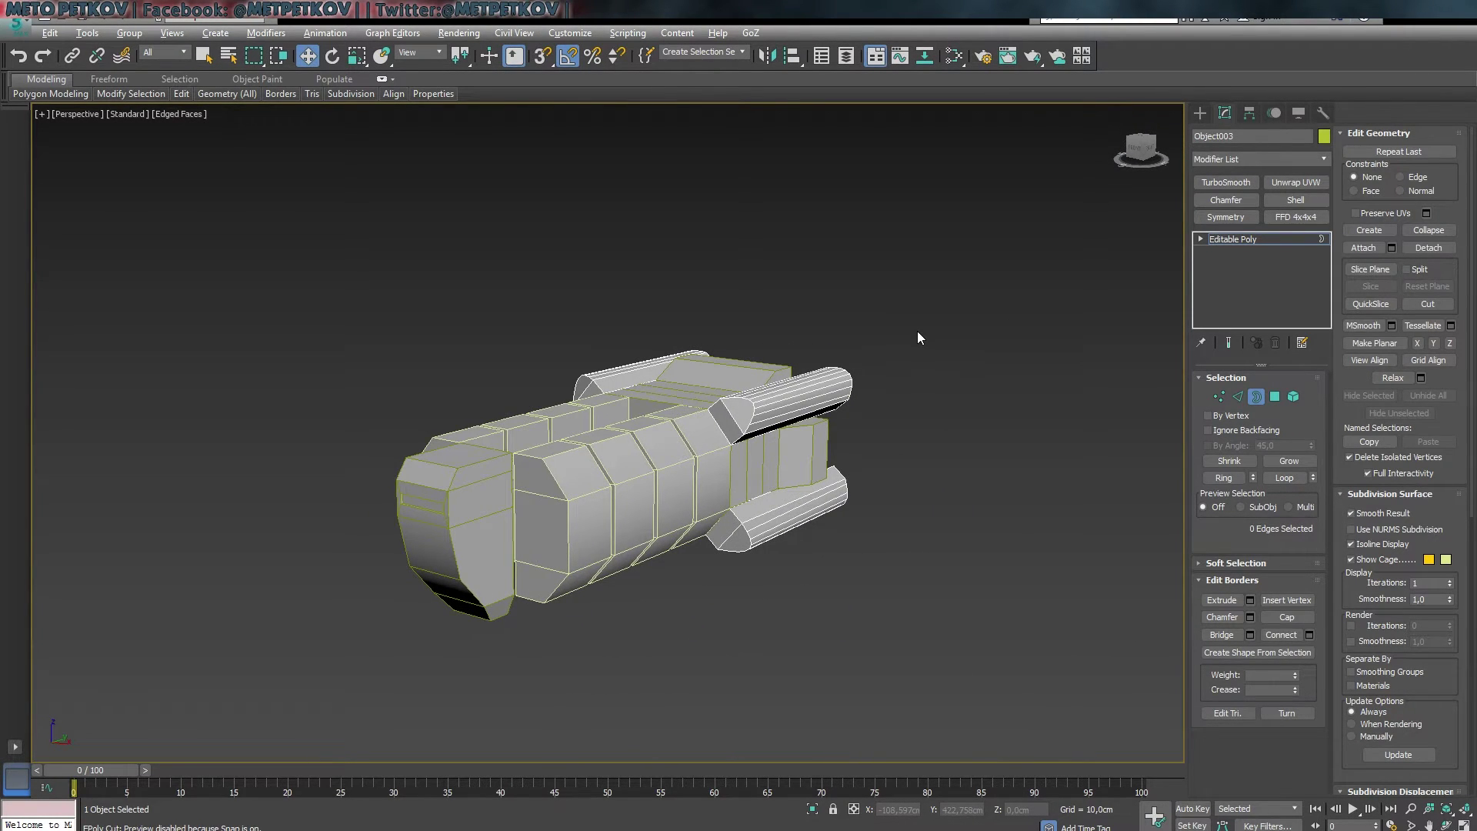
- Preview the hull full-screen in Expert Mode, shaded without edged faces
key("ctrl+x")
key("shift+z")
key("shift+z")
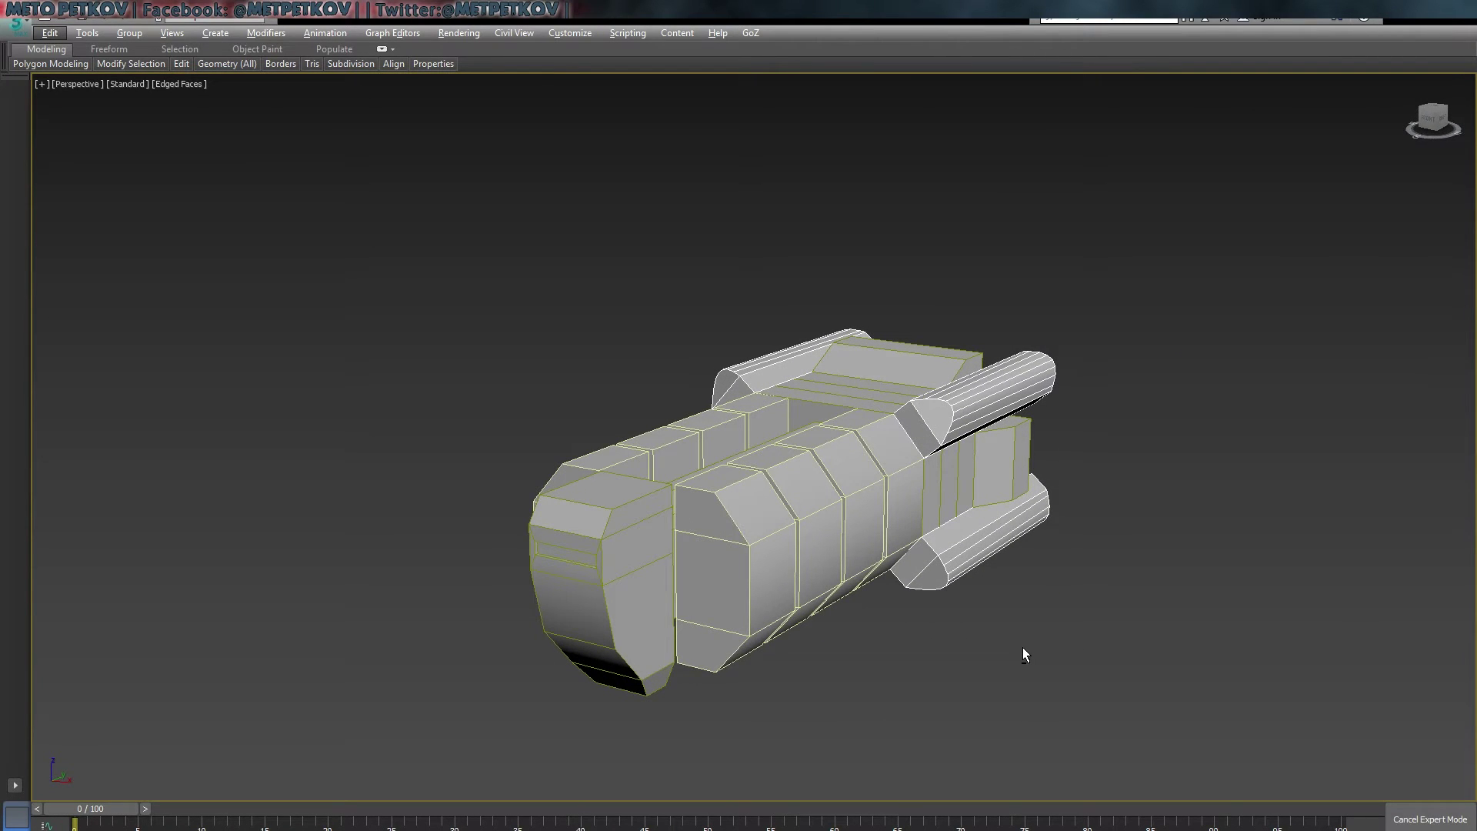
key("shift+y")
key("shift+y")
key("F4")
key("shift+z")
key("shift+z")
key("shift+z")
key("shift+z")
key("shift+z")
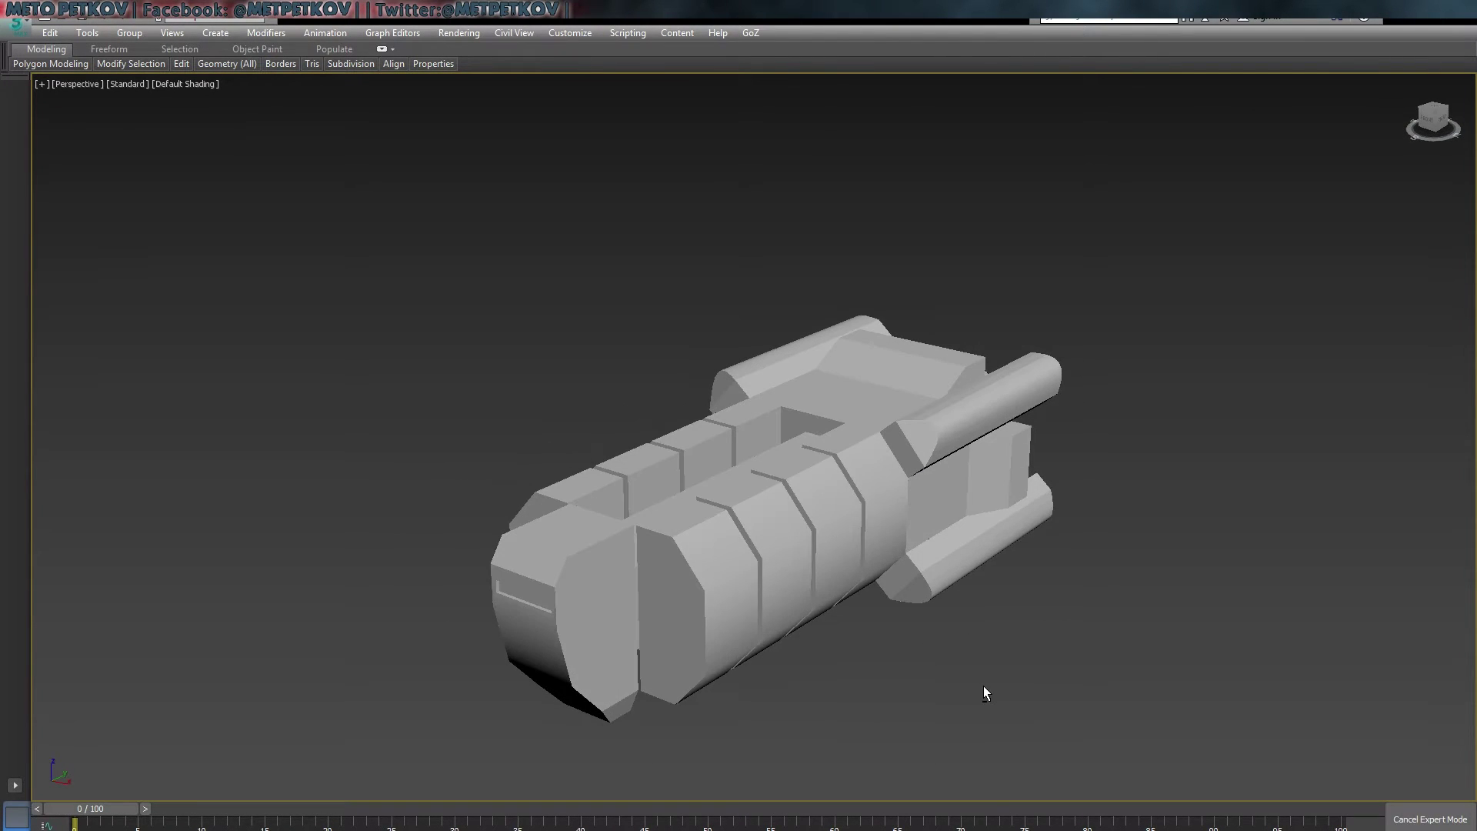
key("shift+z")
- Maximize the Top viewport, restore the interface and deselect everything
left_click(847, 465)
key("alt+w")
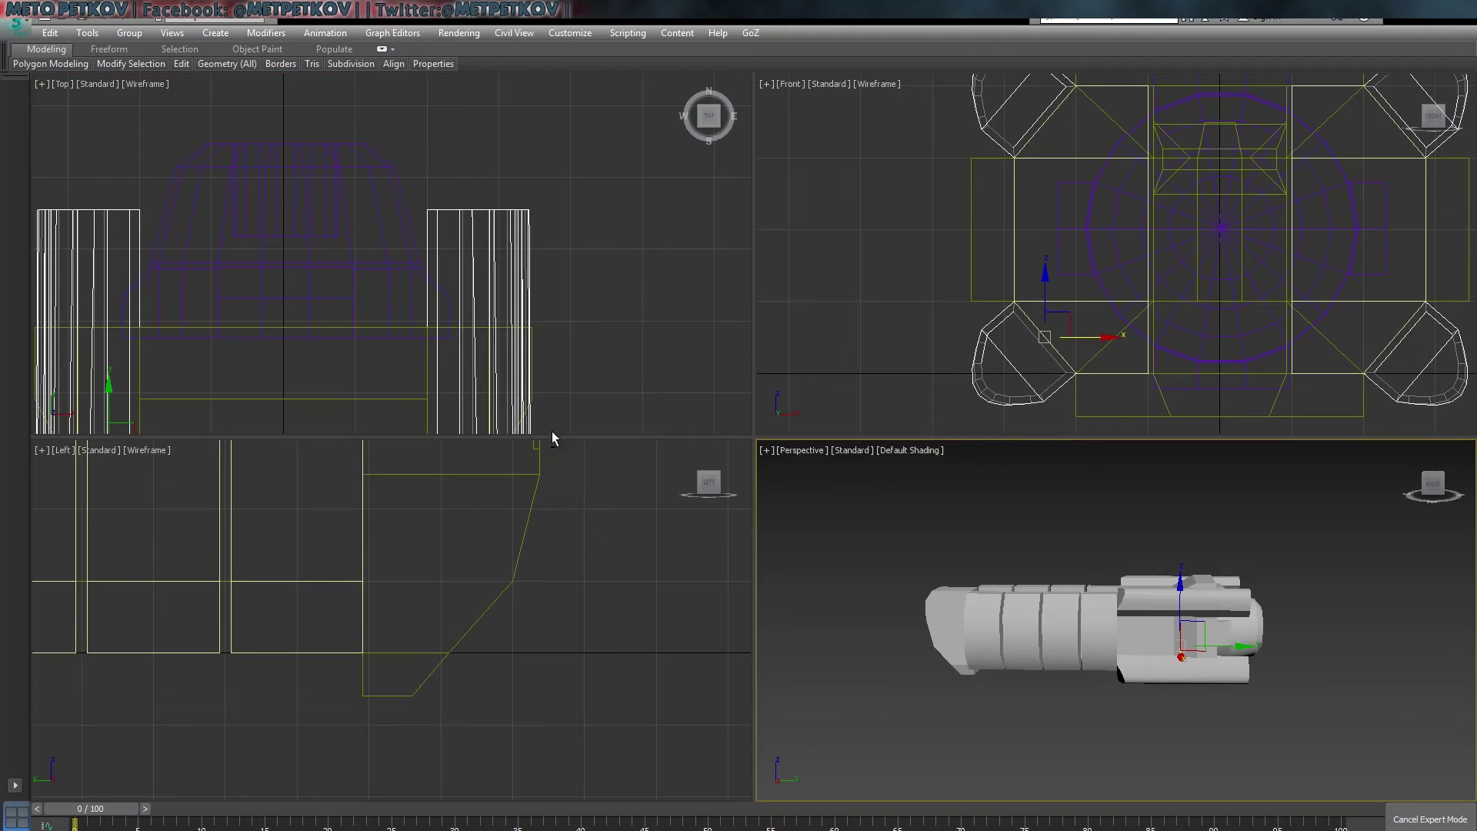
key("alt+w")
scroll(777, 477, "up", 4)
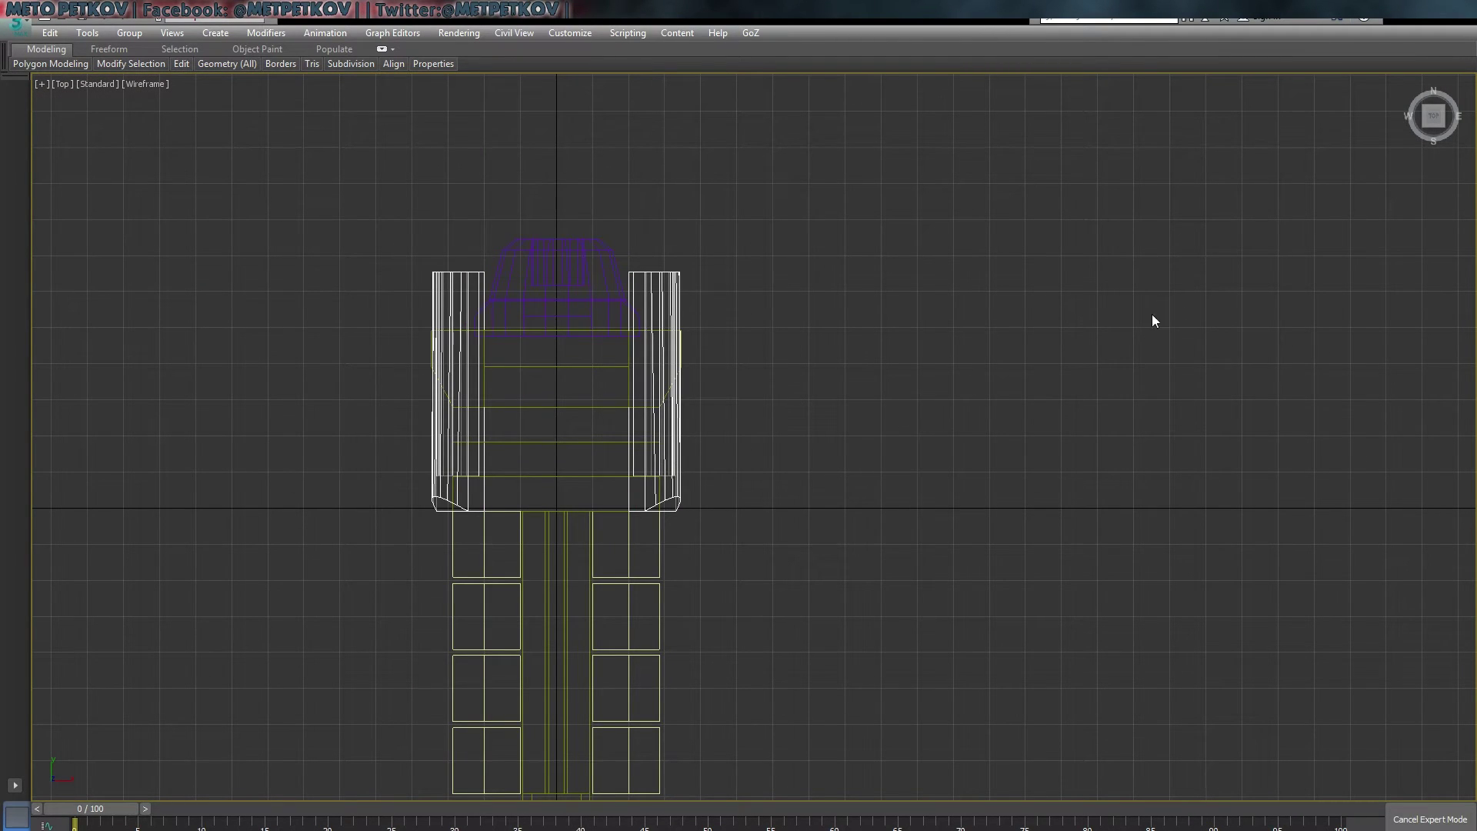
key("ctrl+x")
left_click(344, 327)
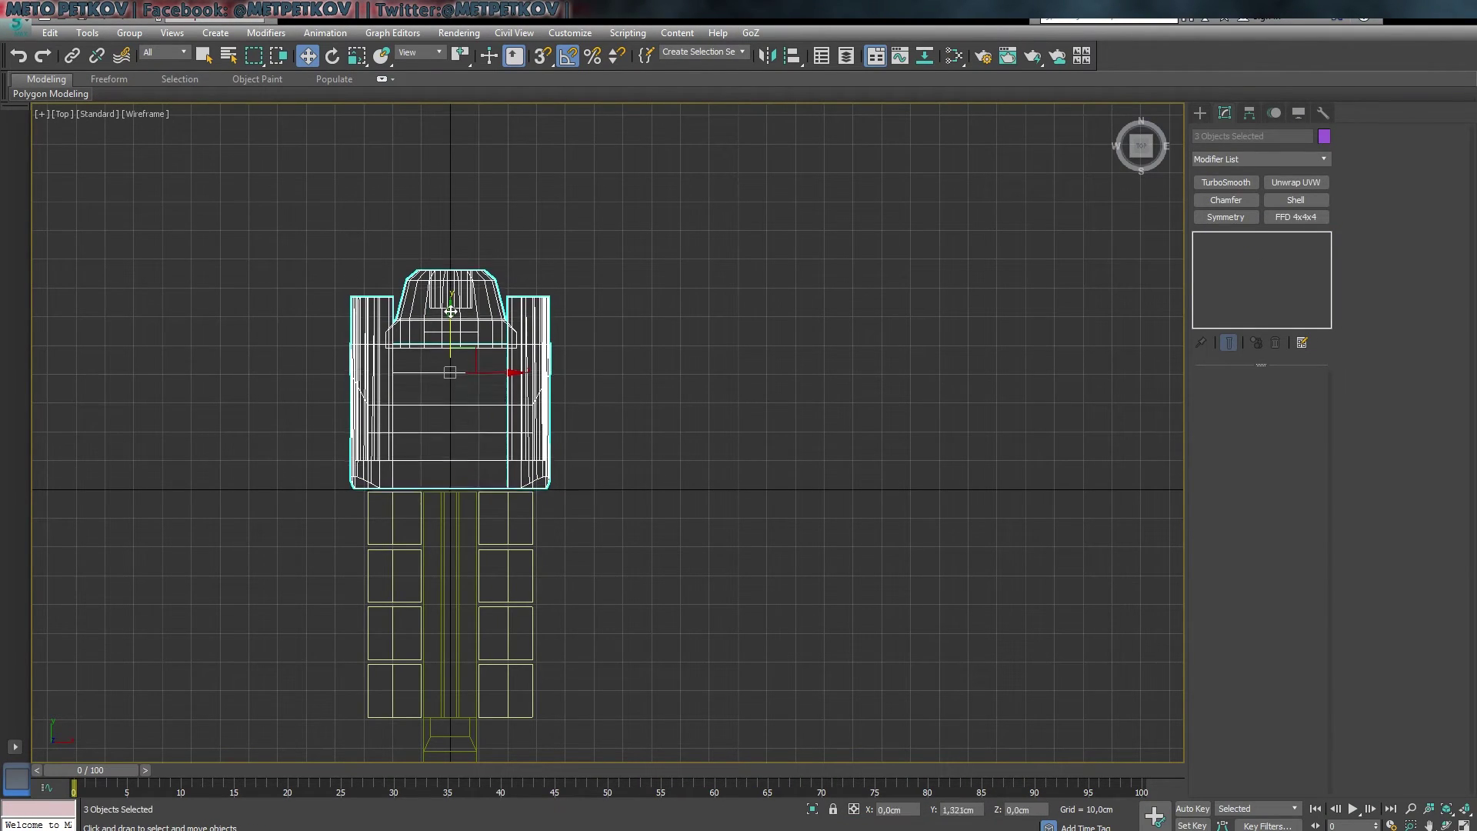
- Select the base block Object004 and adjust its pivot with Affect Pivot Only, snapping off
scroll(694, 505, "up", 2)
scroll(621, 421, "up", 4)
left_click(536, 371)
key("1")
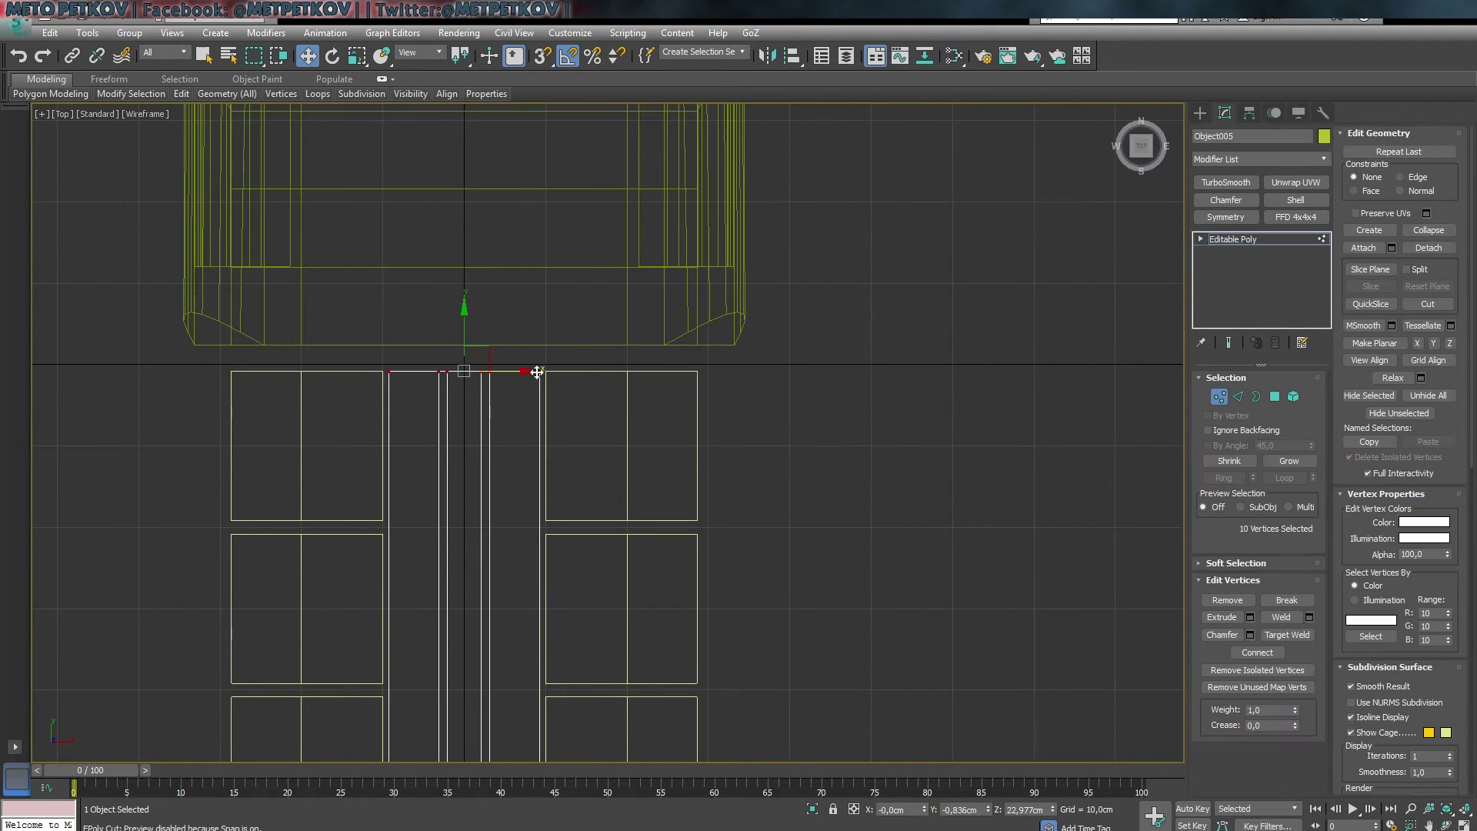
middle_click_drag(630, 350, 894, 380)
left_click(682, 404)
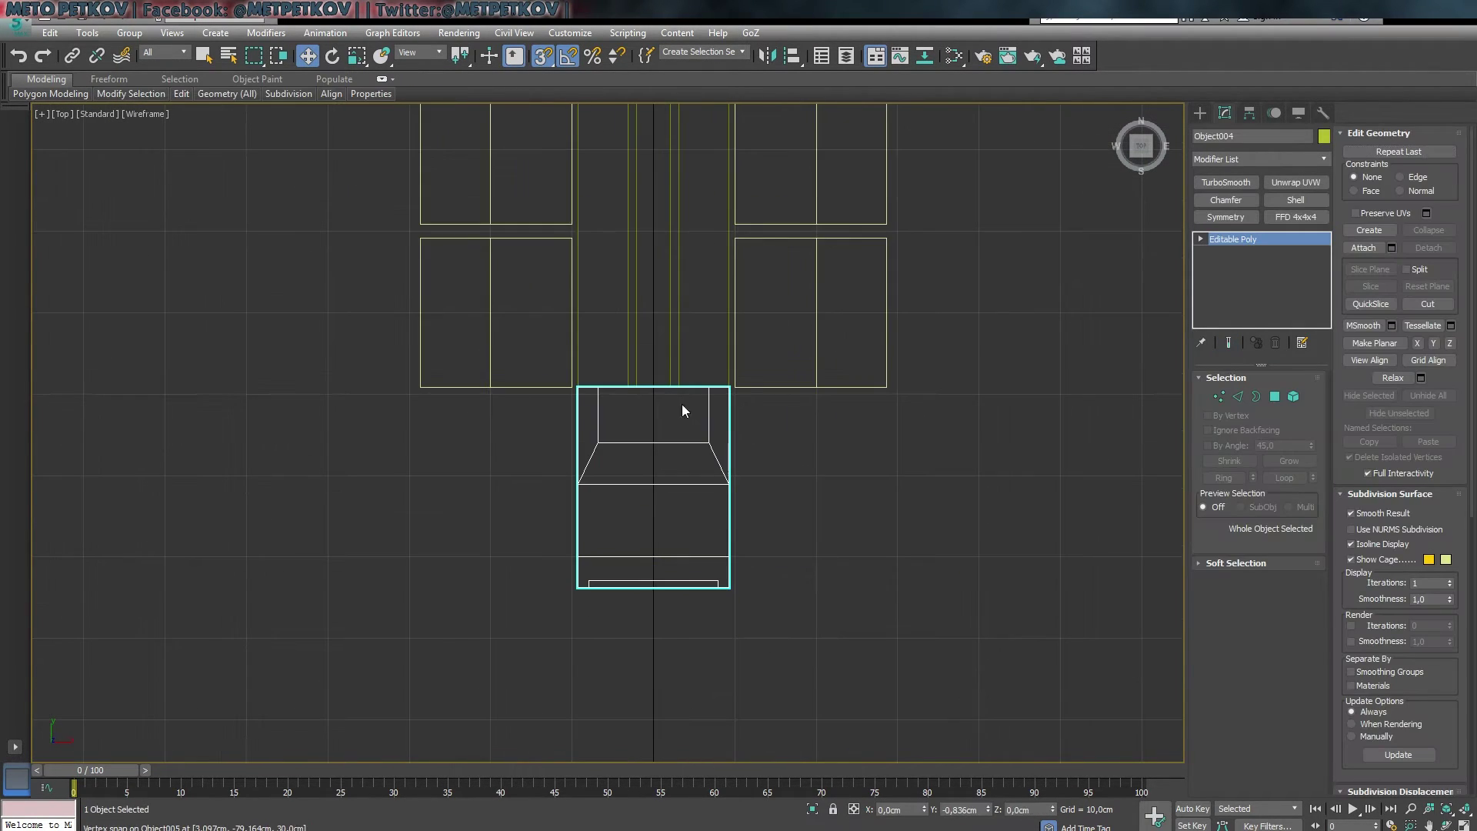
scroll(1062, 320, "down", 5)
middle_click_drag(1062, 320, 940, 396)
left_click(1249, 112)
left_click(1259, 217)
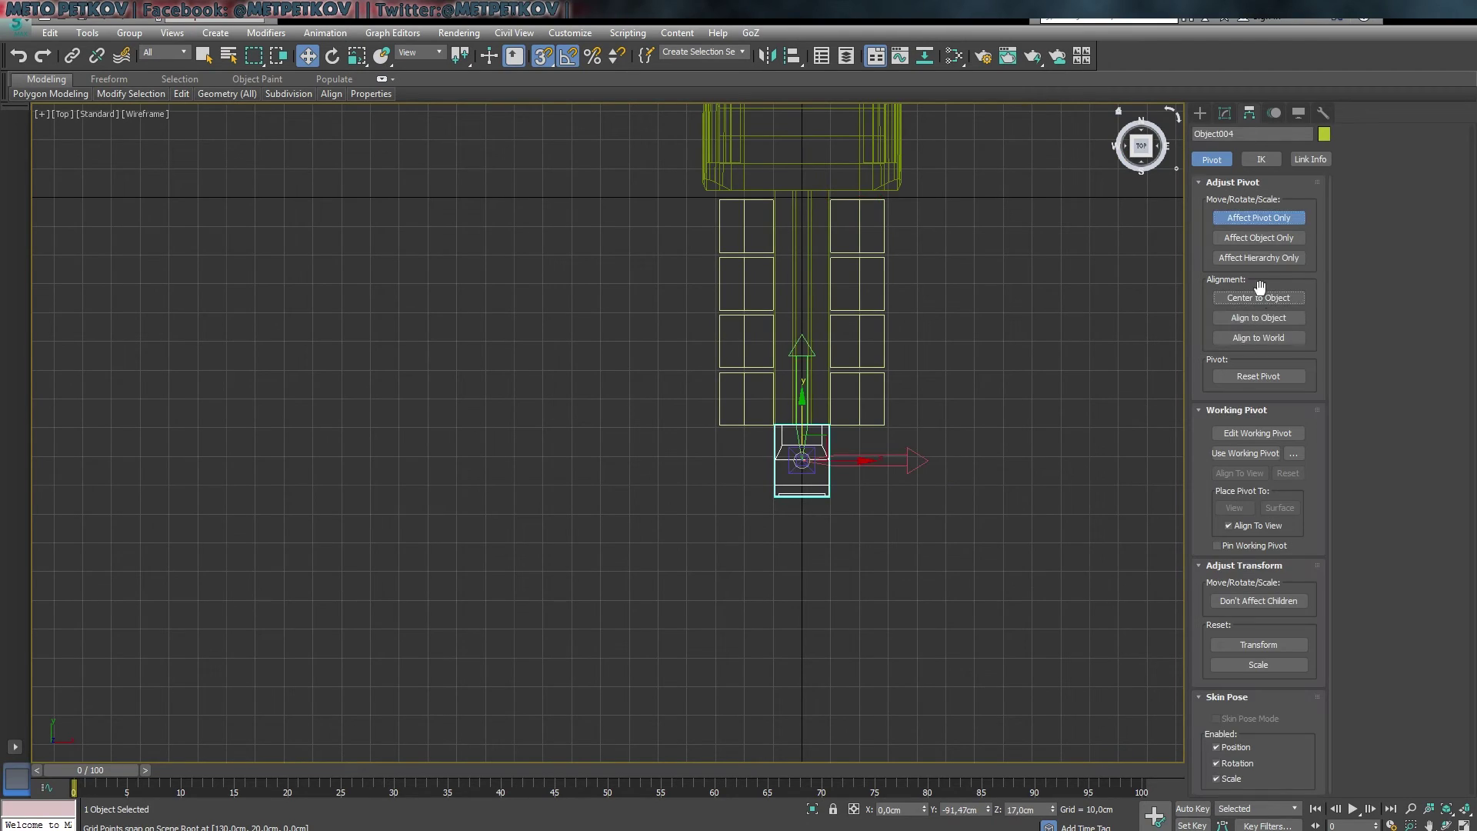
scroll(900, 461, "up", 4)
key("s")
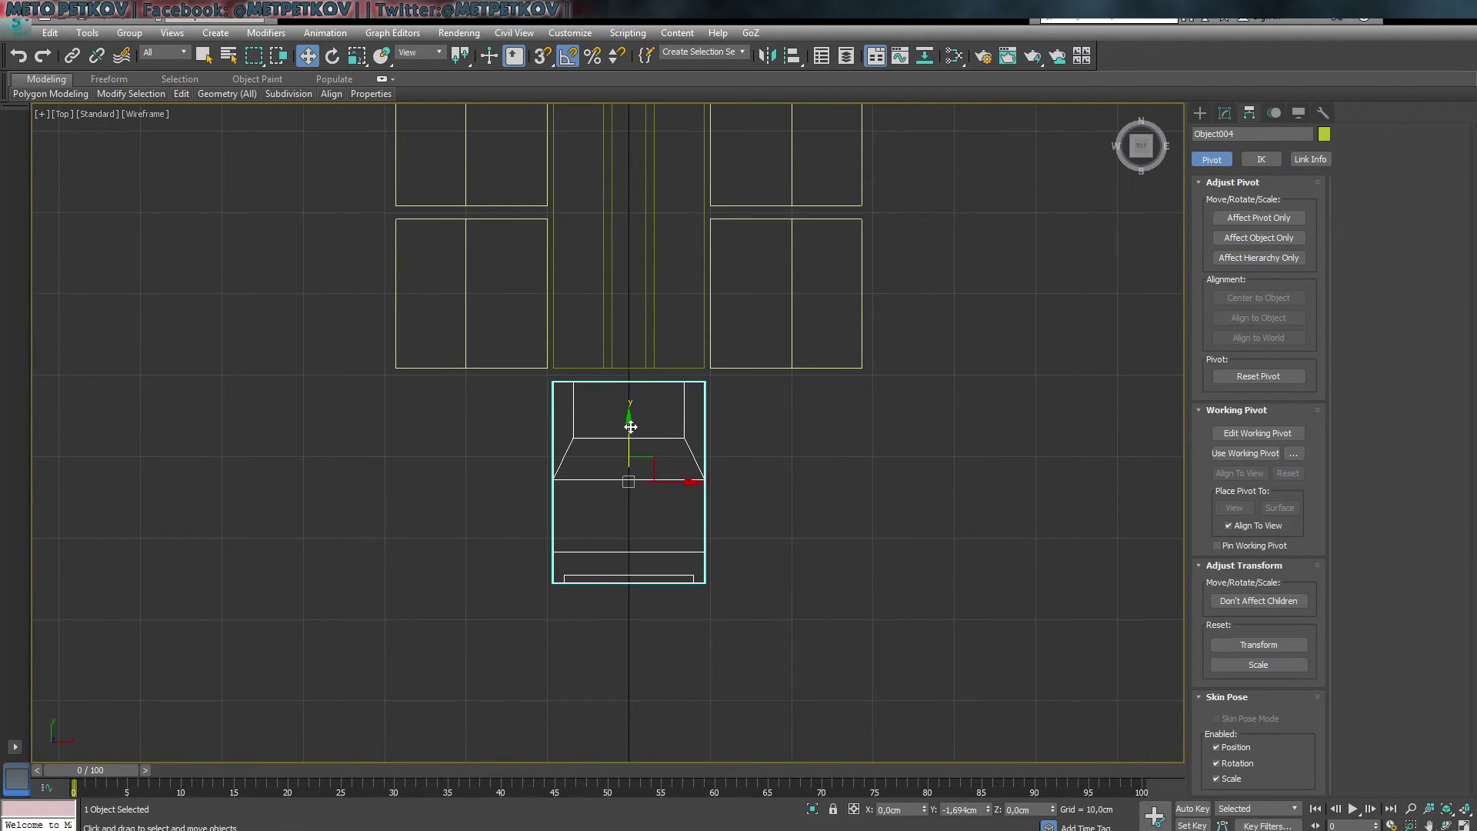
- Move Object004's vertices flush against Object005 in Top view, then check in Perspective
key("1")
left_click_drag(487, 315, 539, 335)
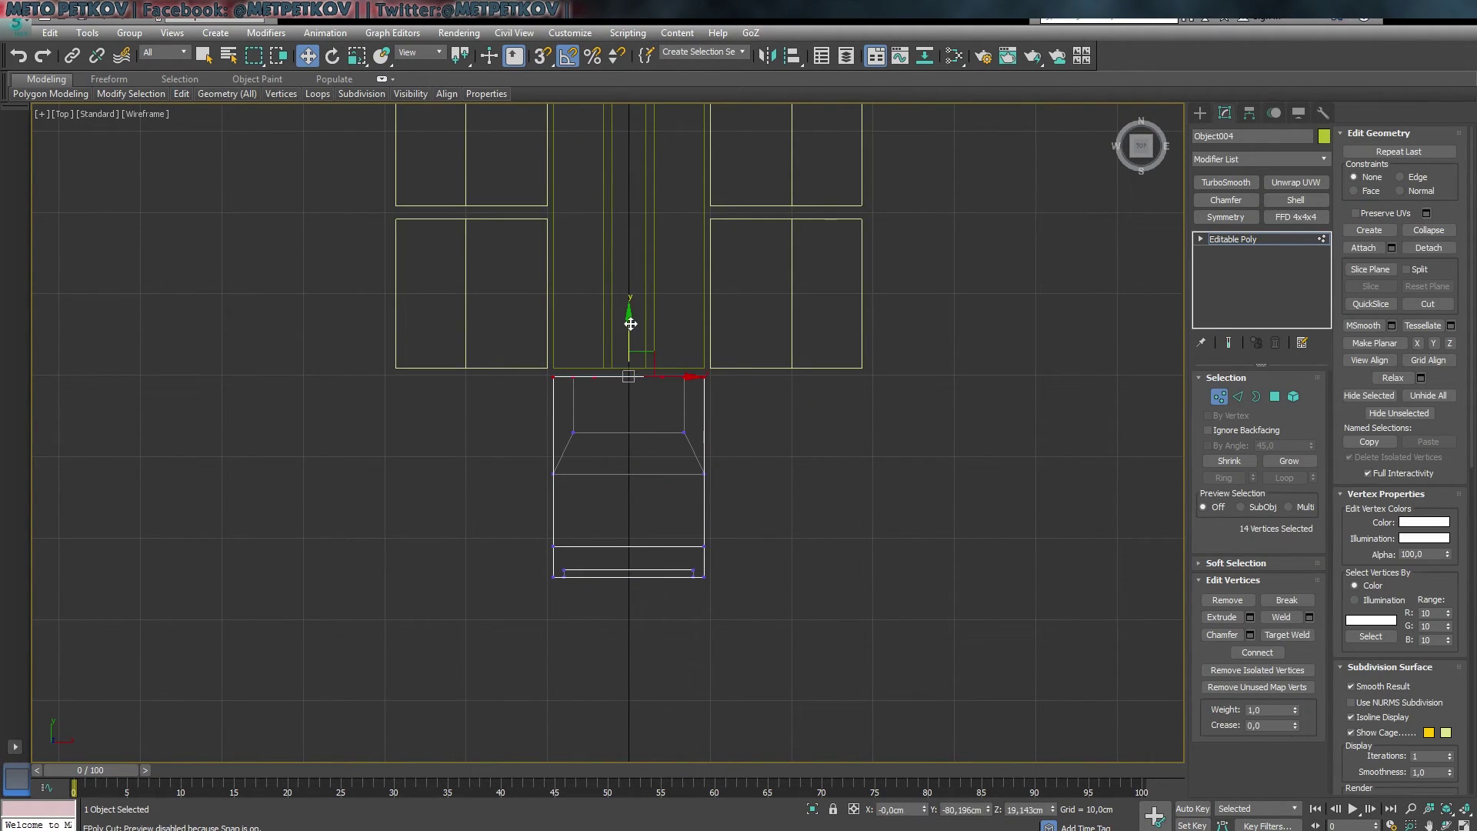
key("1")
left_click(654, 308)
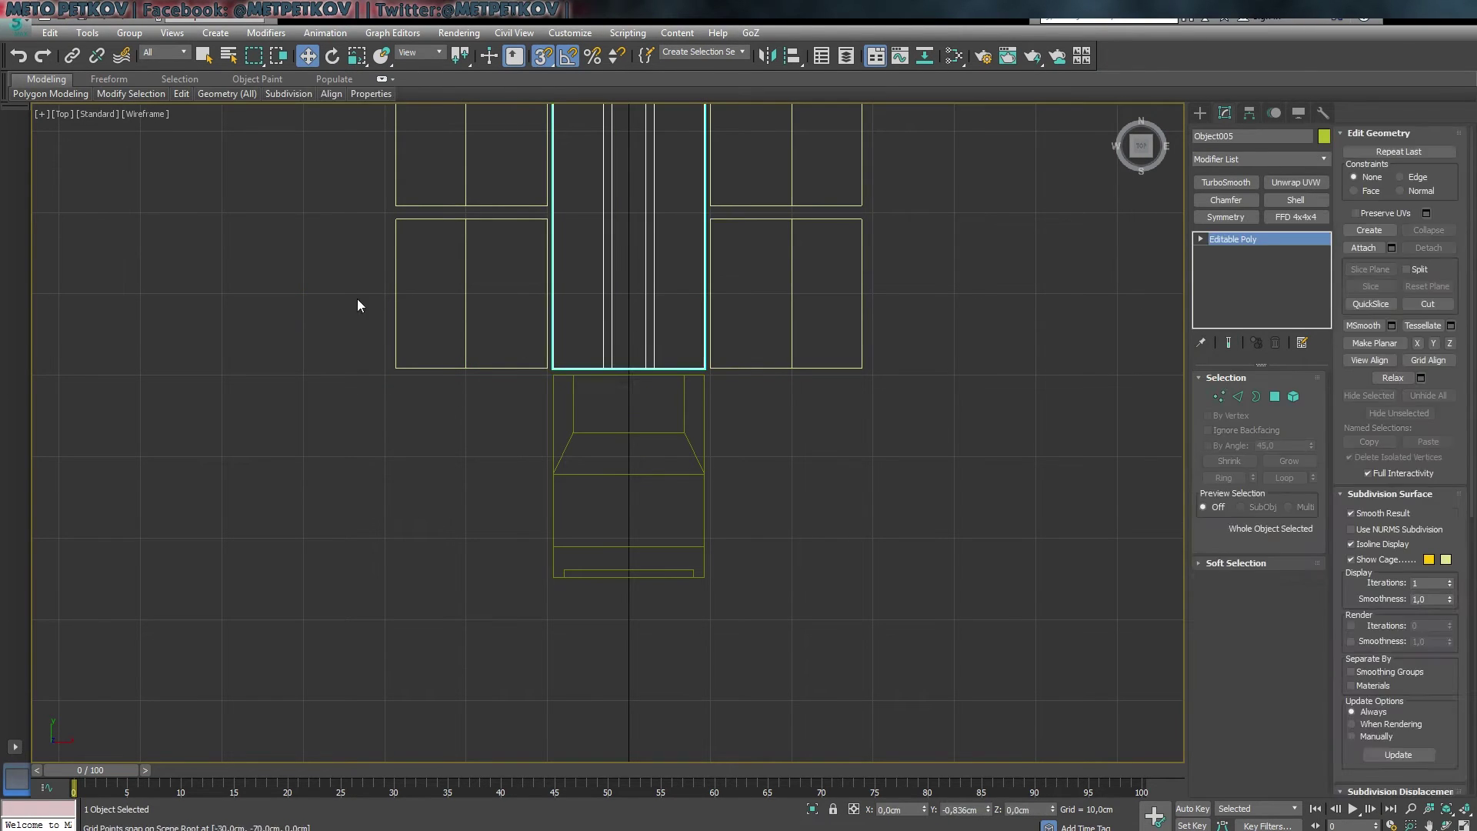
key("1")
key("p")
mouse_move(850, 636)
middle_mouse_down("alt")
mouse_move(709, 611)
mouse_move(884, 626)
mouse_move(504, 600)
mouse_move(931, 462)
middle_mouse_up("alt")
- Deselect everything, hide the interface with Ctrl+X, and orbit the shaded hull
left_click(937, 580)
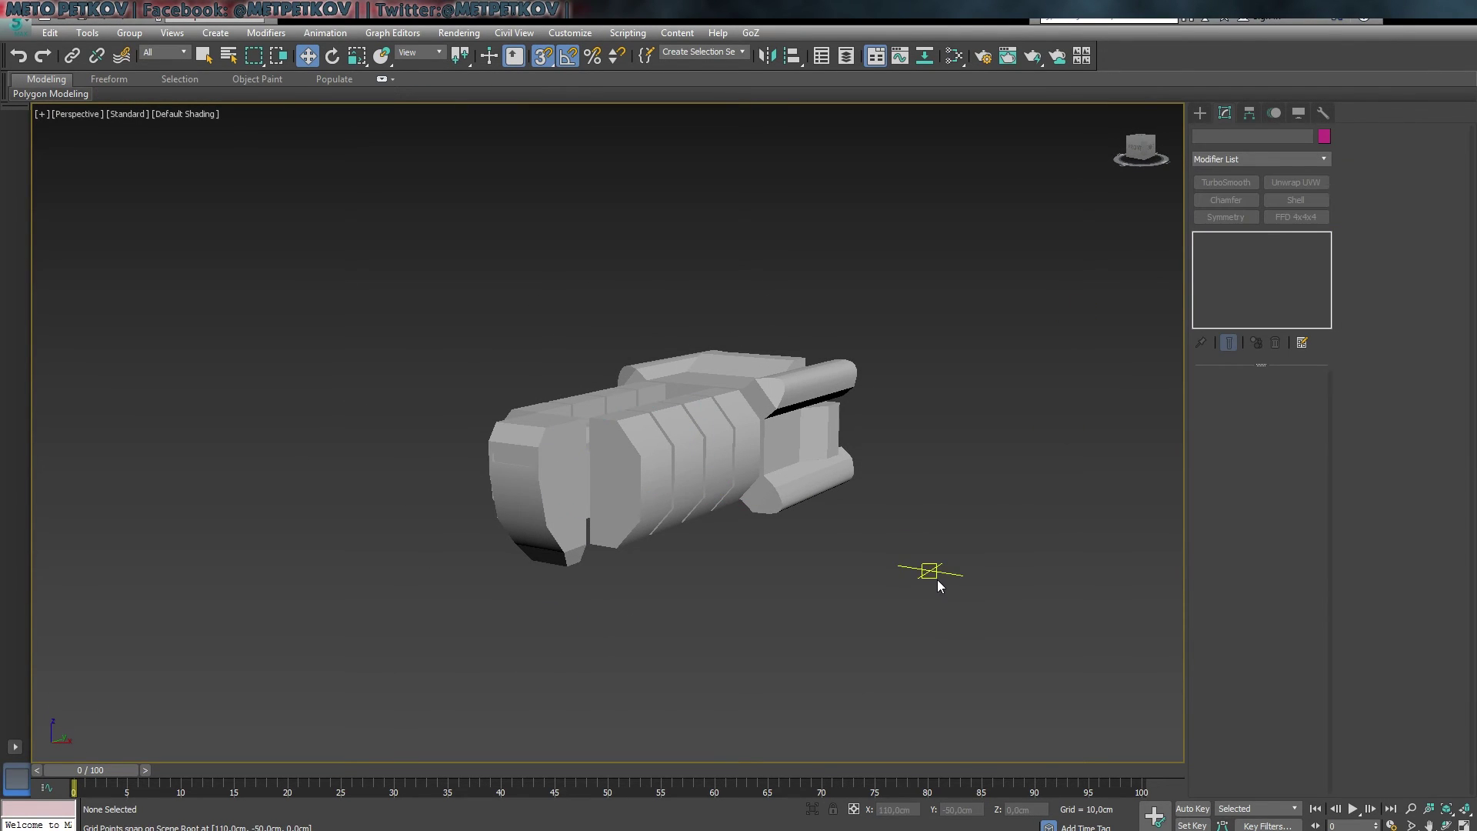
key("ctrl+x")
middle_click_drag(937, 579, 865, 677, "alt")
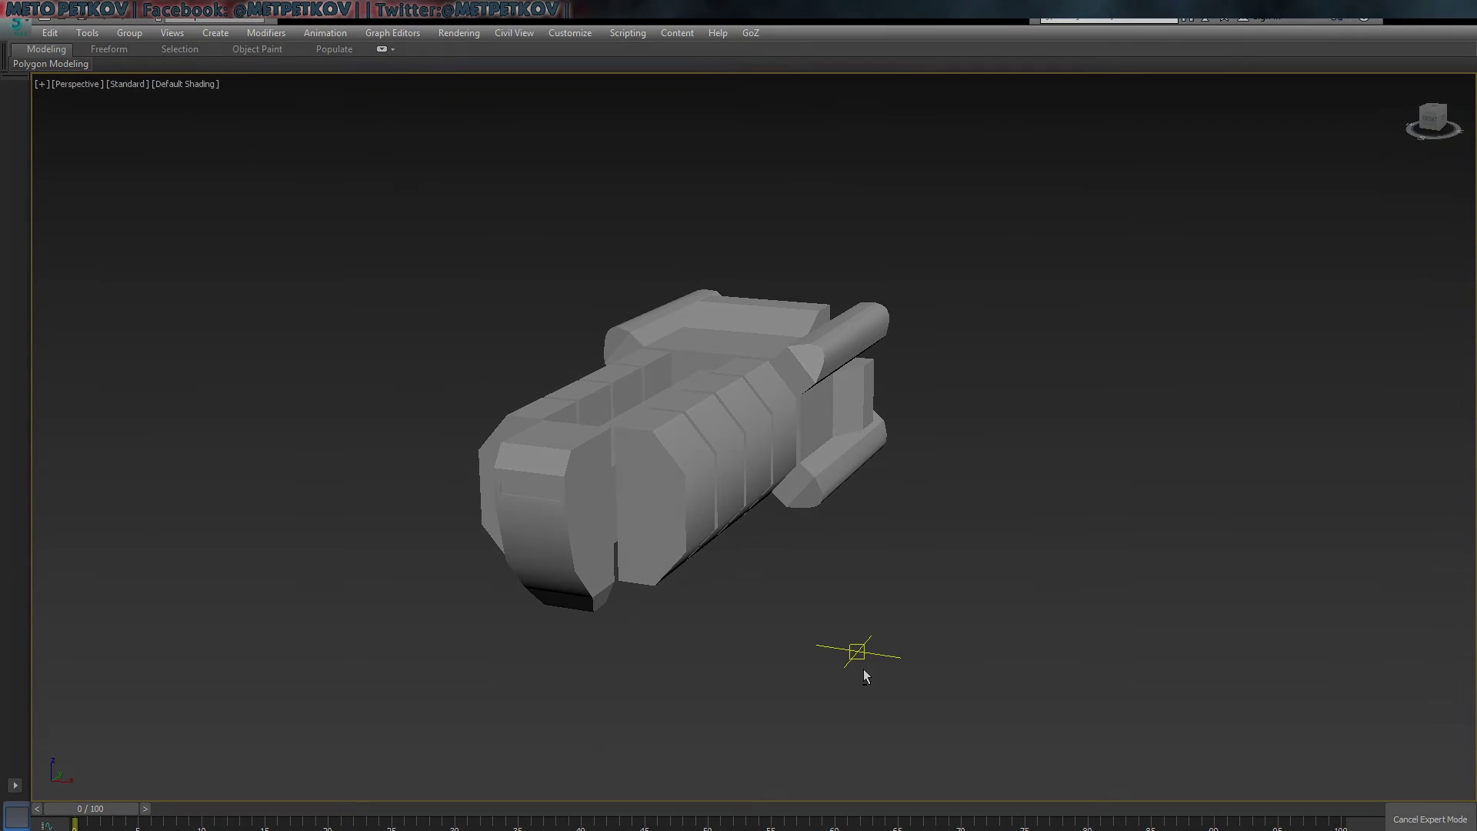